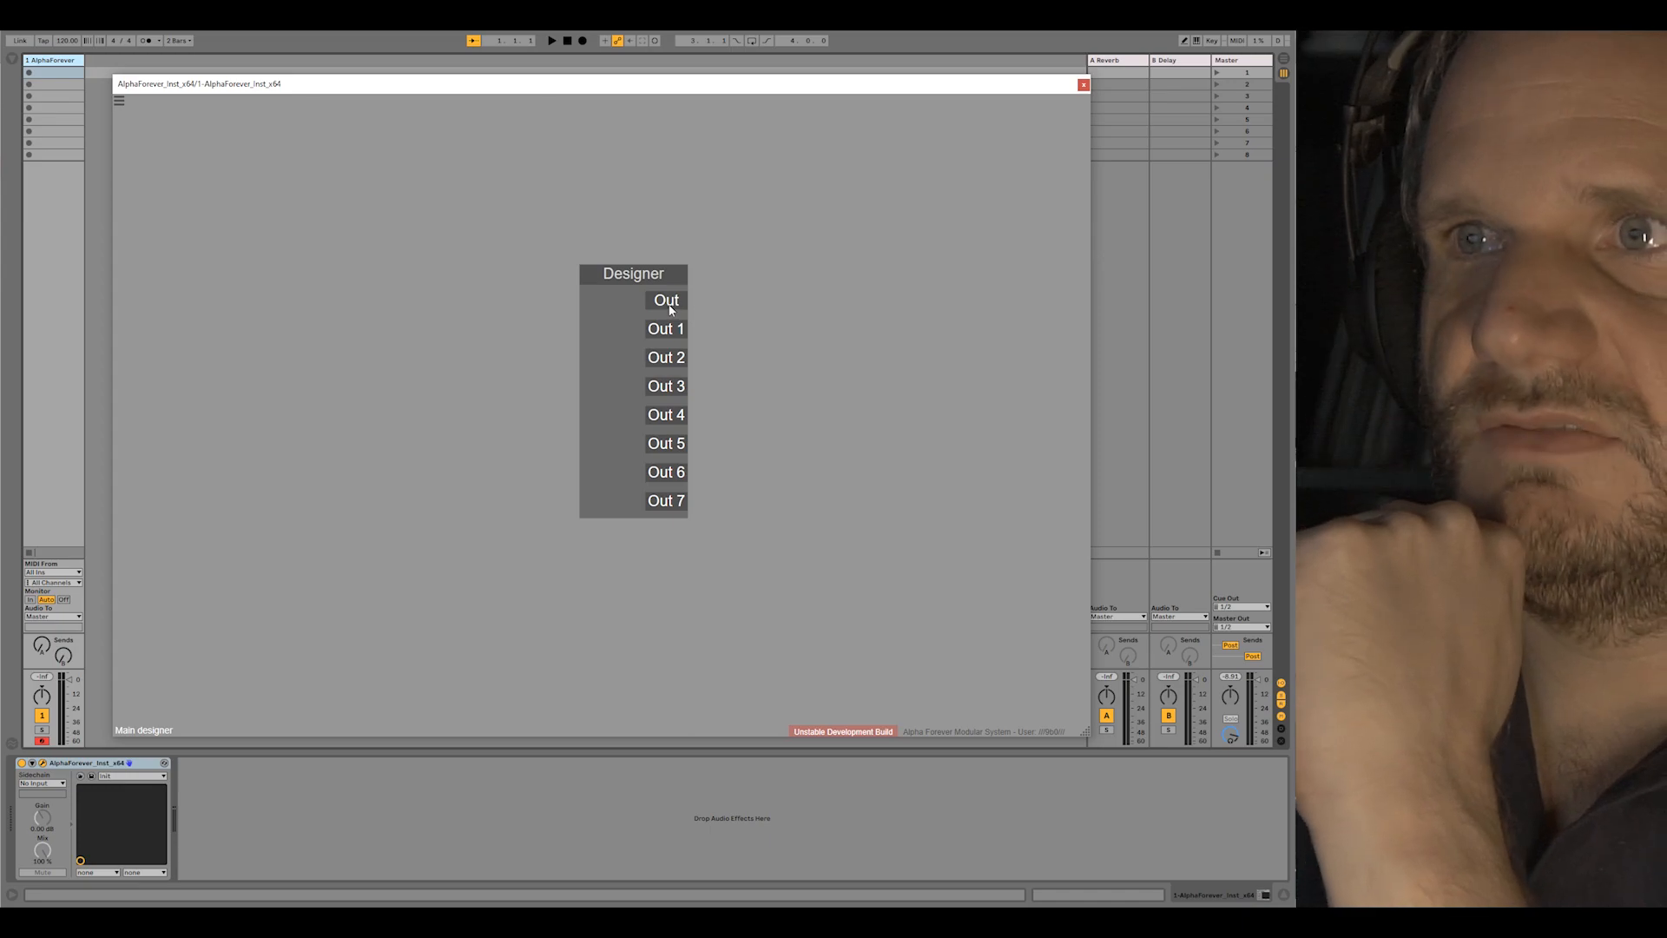
Step: Open the Designer module and delete its surplus output modules, keeping only Out
left_click_drag(667, 284, 640, 261)
left_click(445, 265)
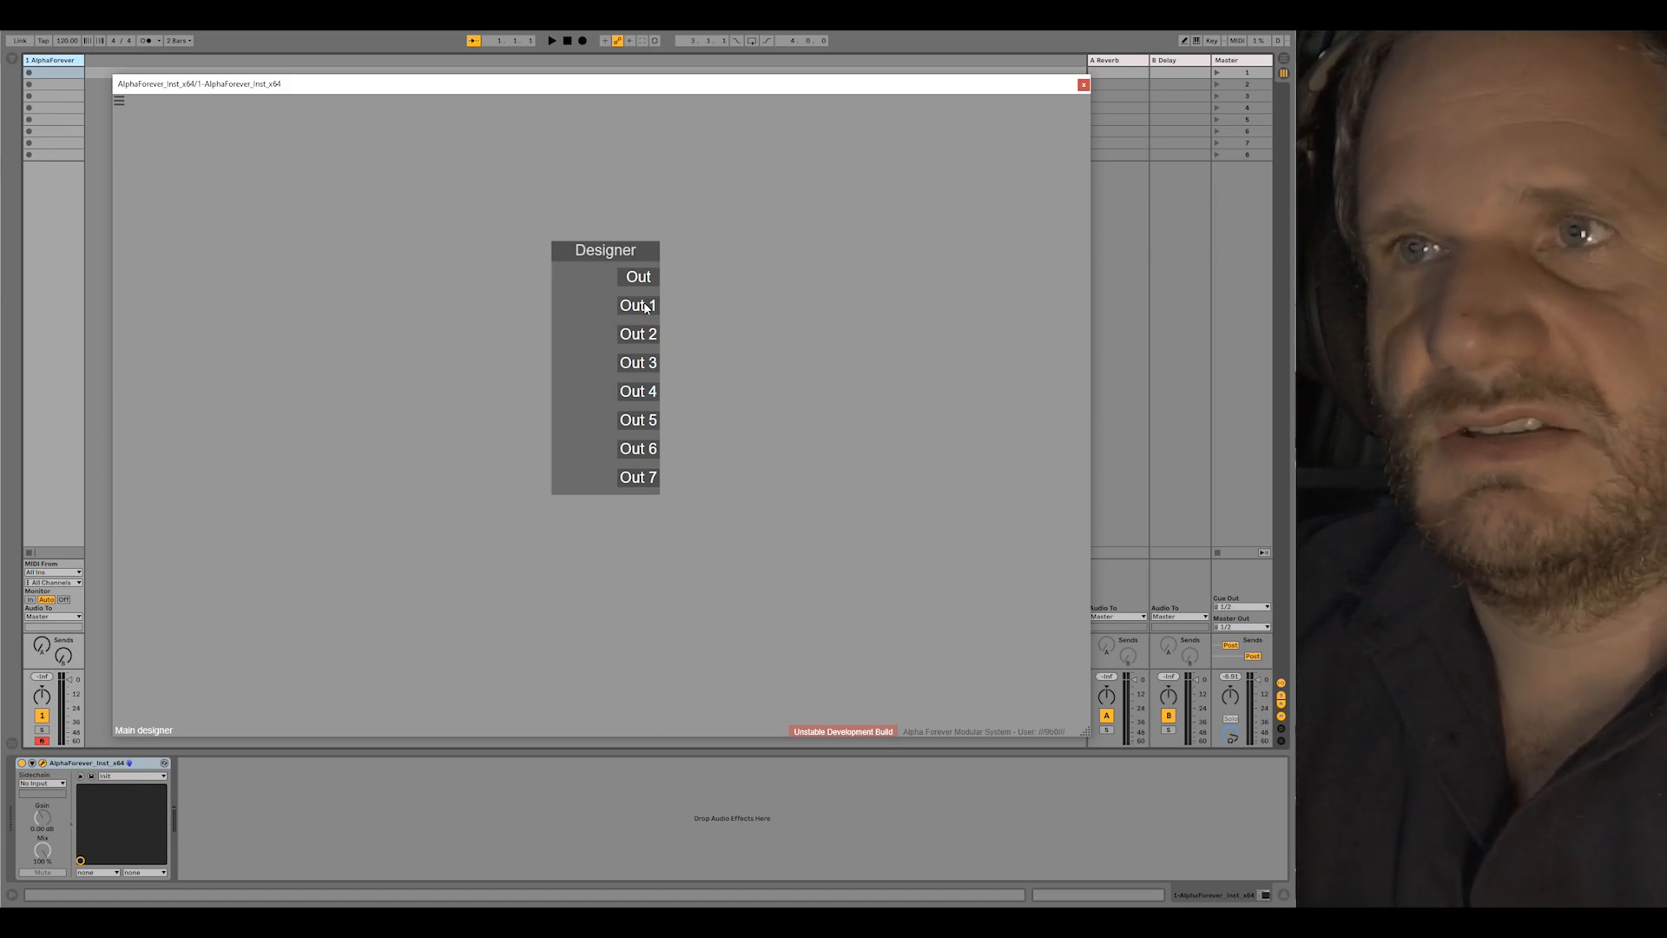
double_click(597, 367)
left_click_drag(446, 362, 573, 441)
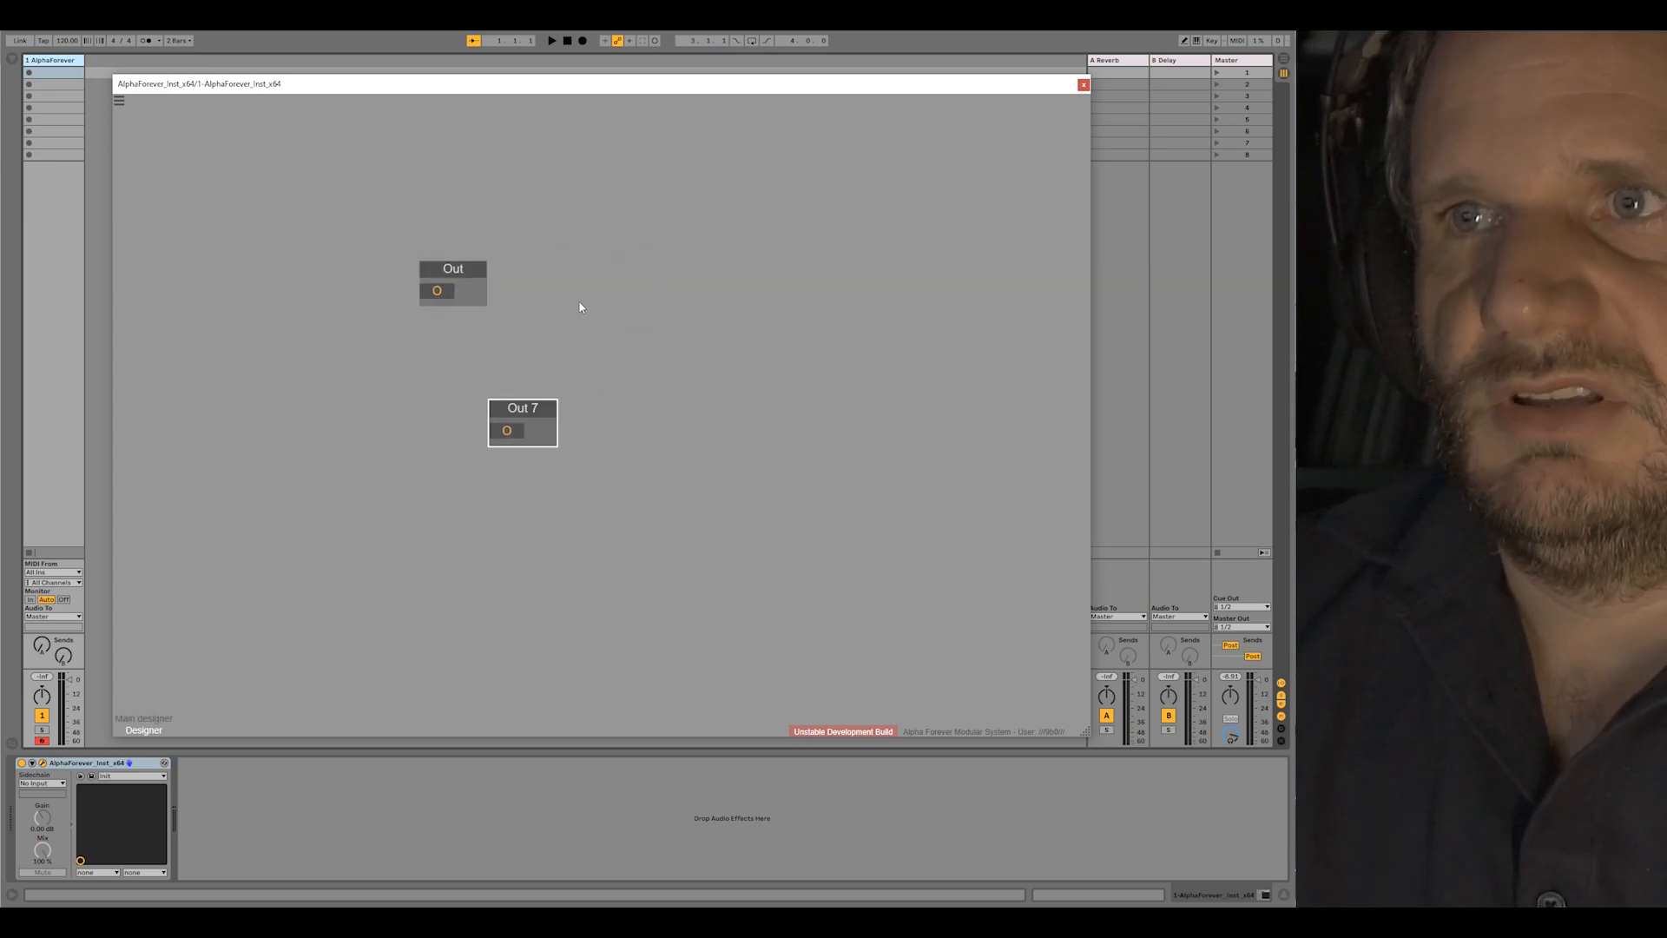
key("Delete")
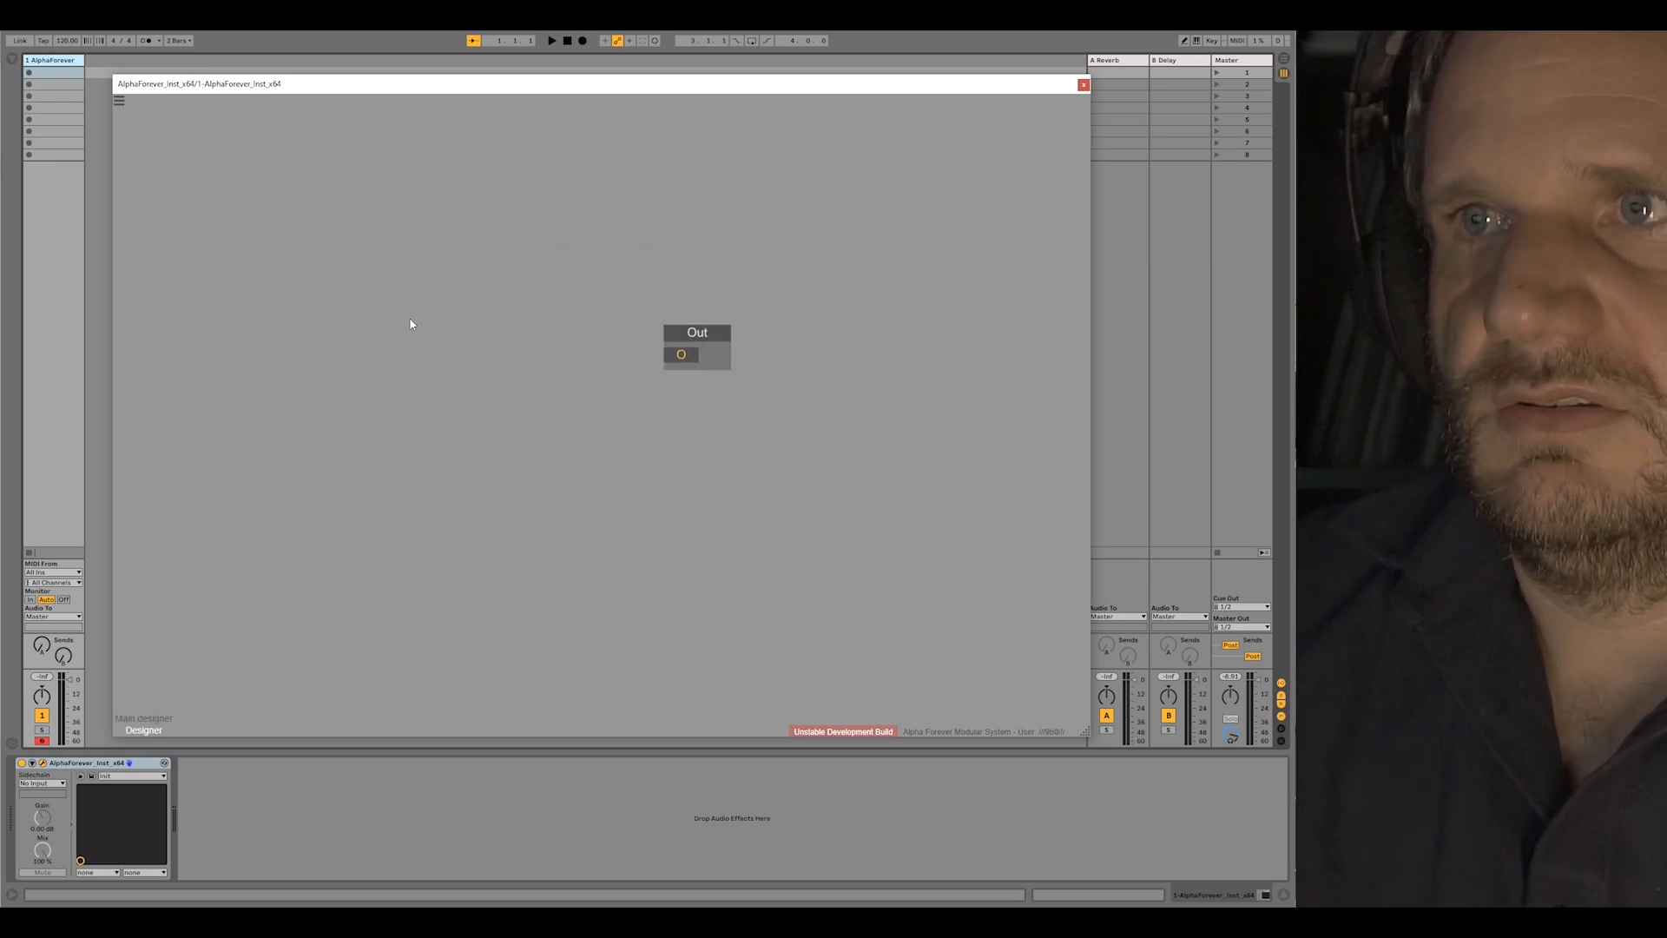
Step: Add an In module to the left of Out and wire it to Out's input
left_click_drag(395, 331, 470, 360)
right_click(300, 336)
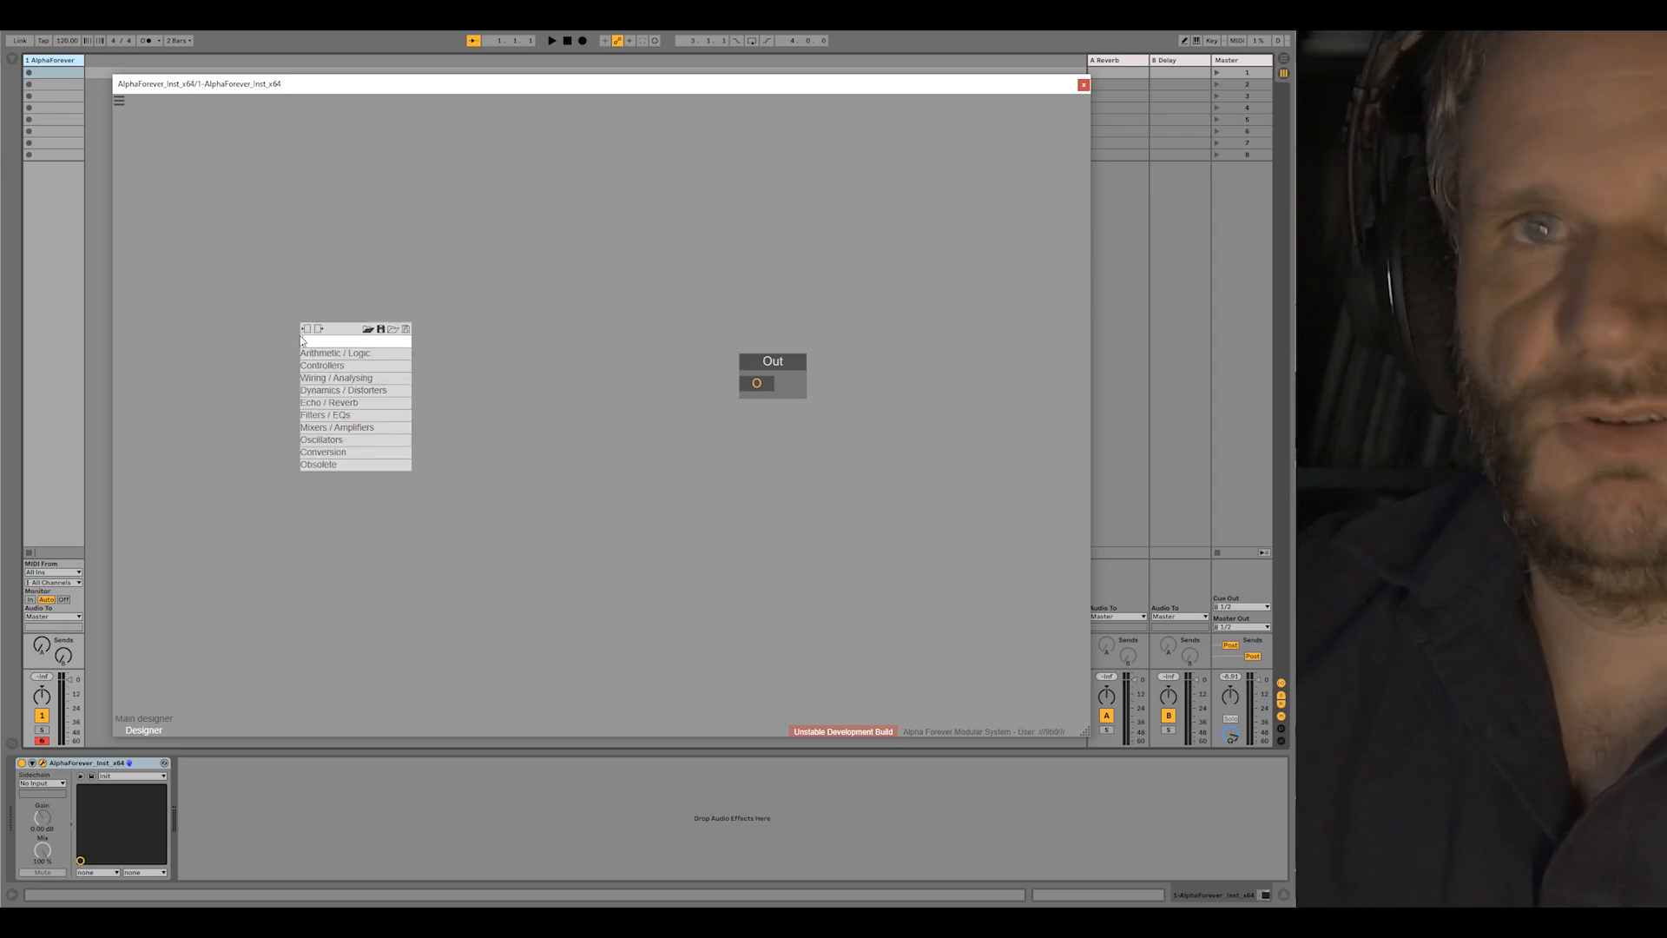
type("in")
mouse_move(337, 365)
left_click(420, 368)
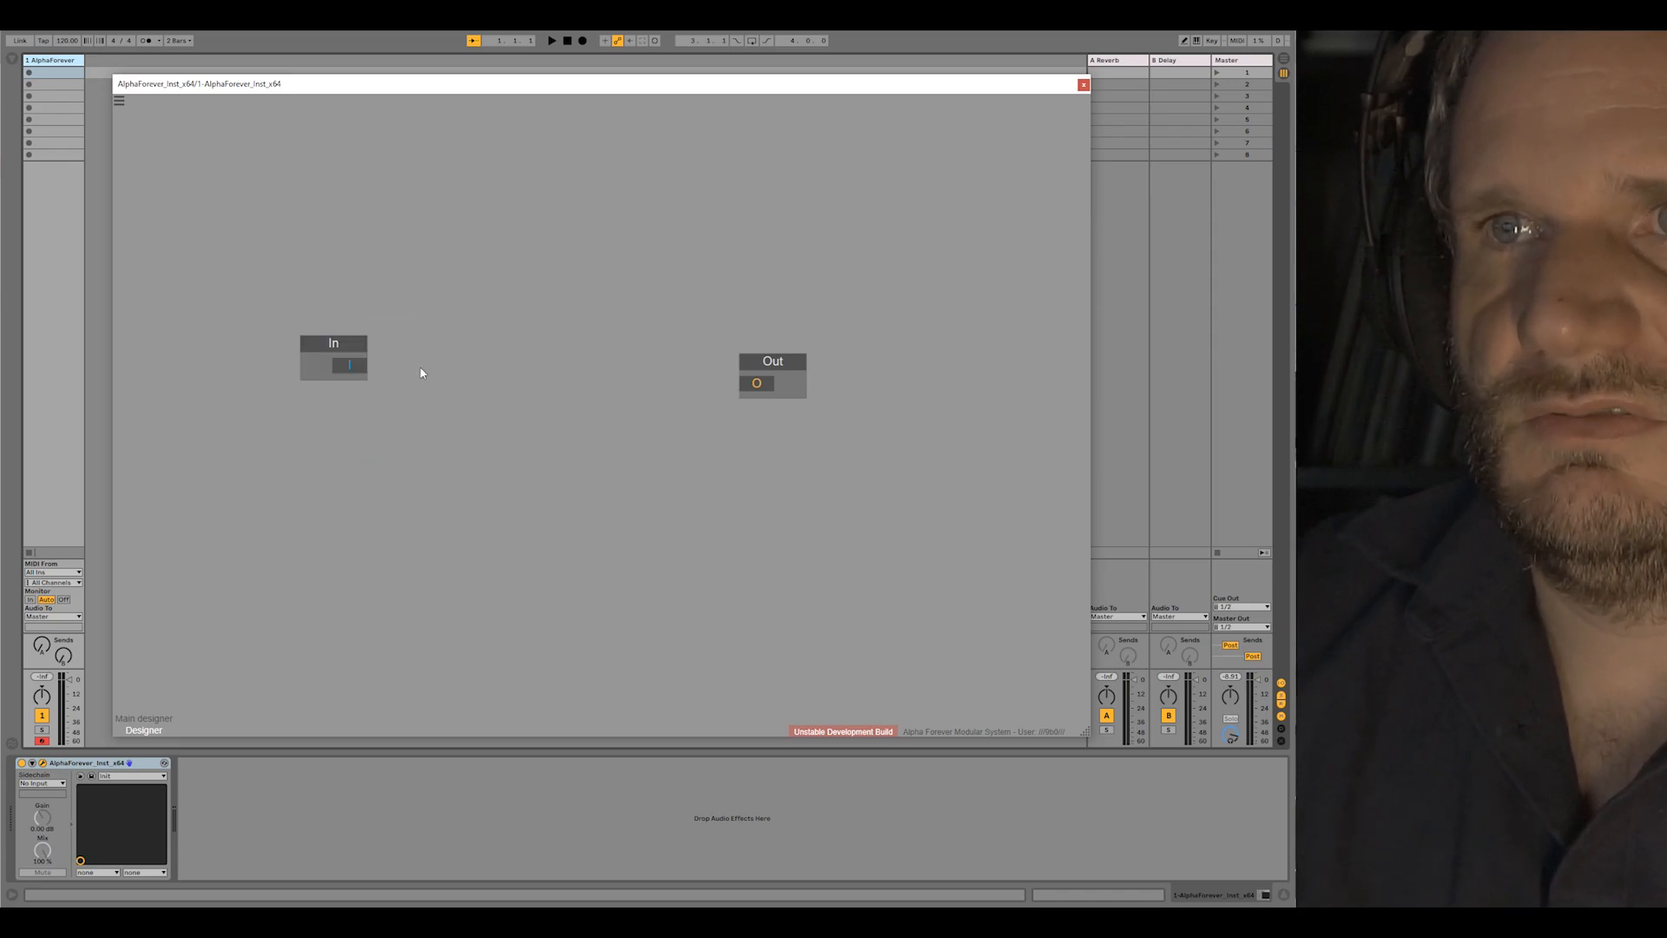
left_click_drag(351, 346, 757, 383)
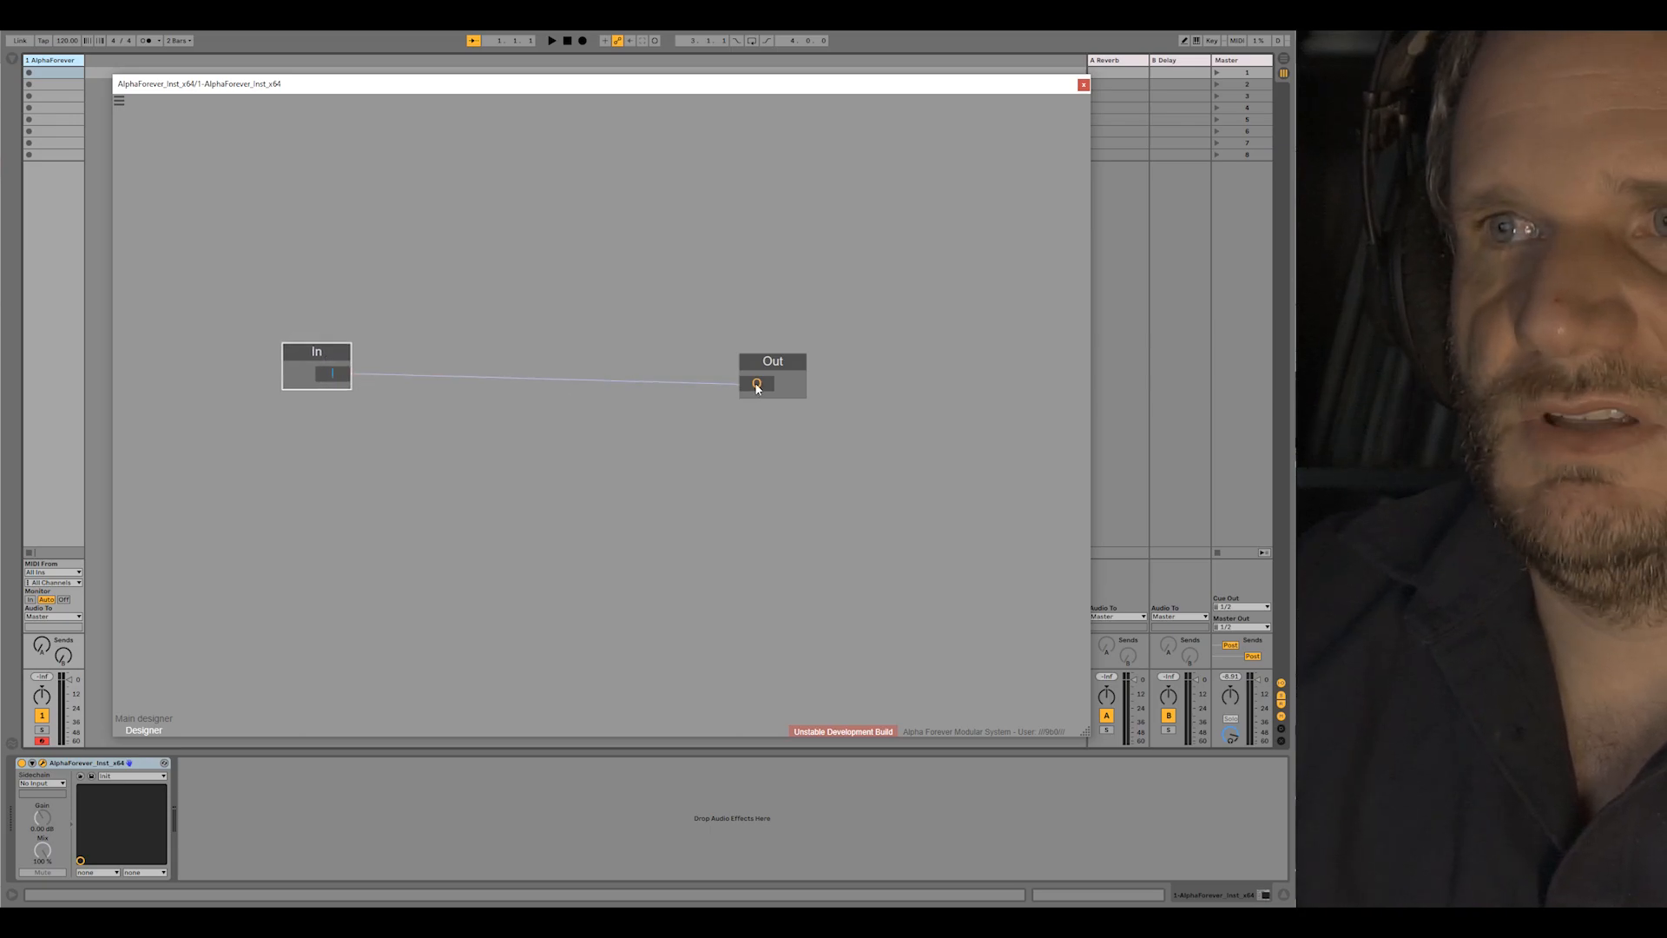
left_click_drag(341, 375, 342, 385)
Step: Insert a Variable module into the wire between In and Out, and space In and Out farther apart around it
right_click(449, 421)
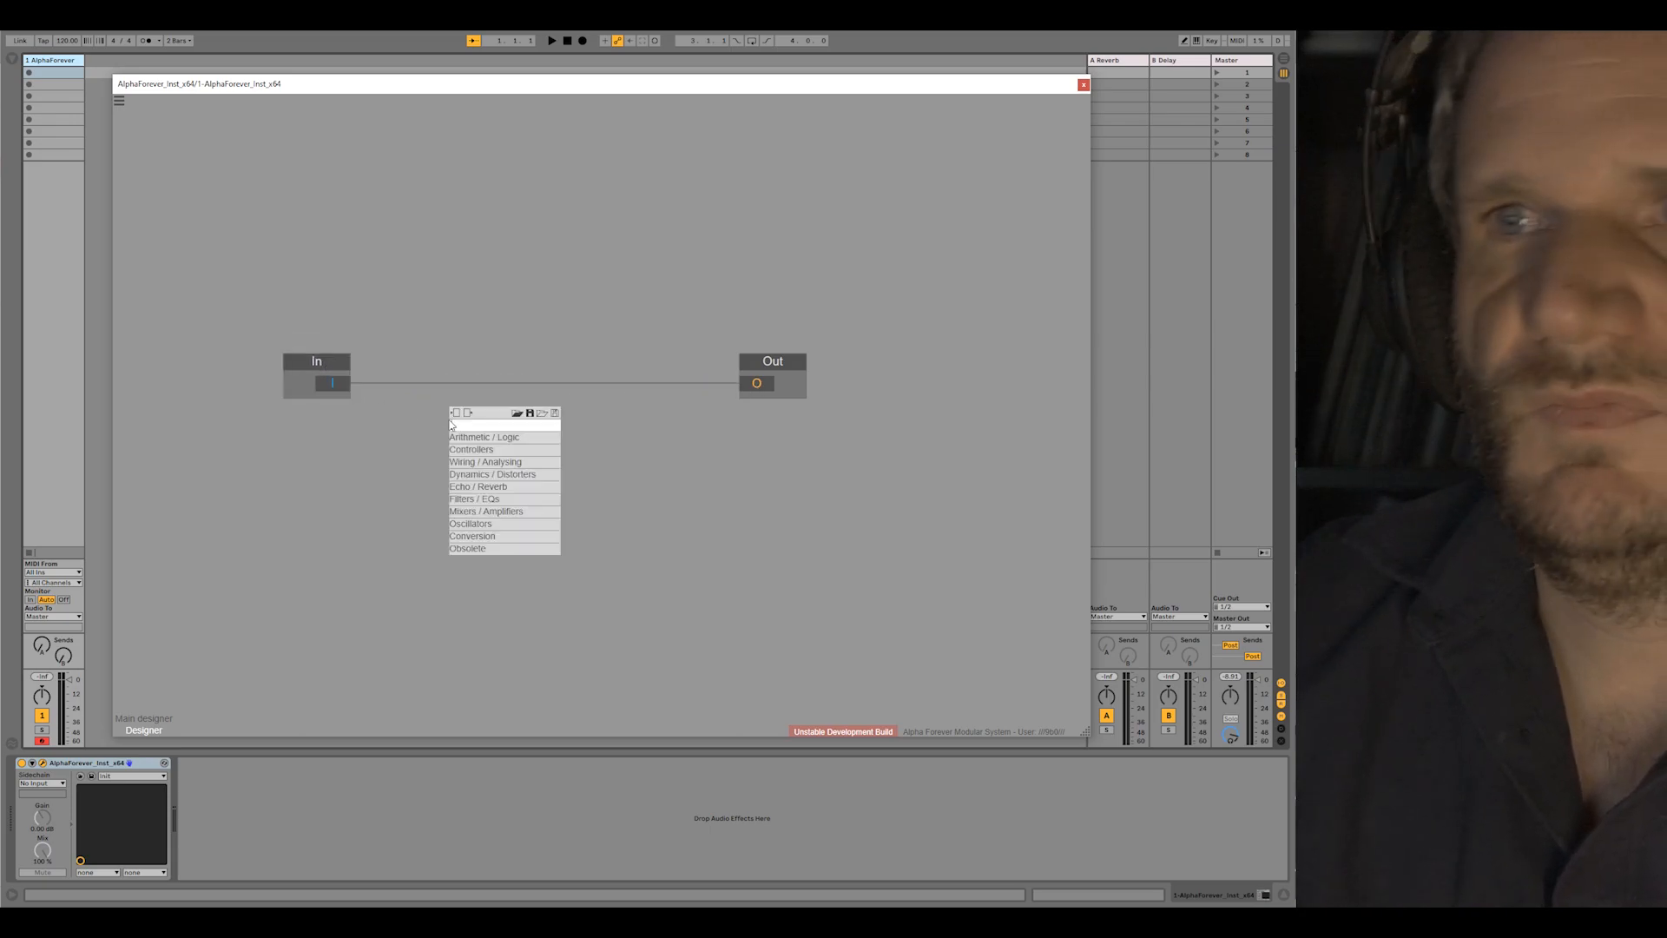
type("var")
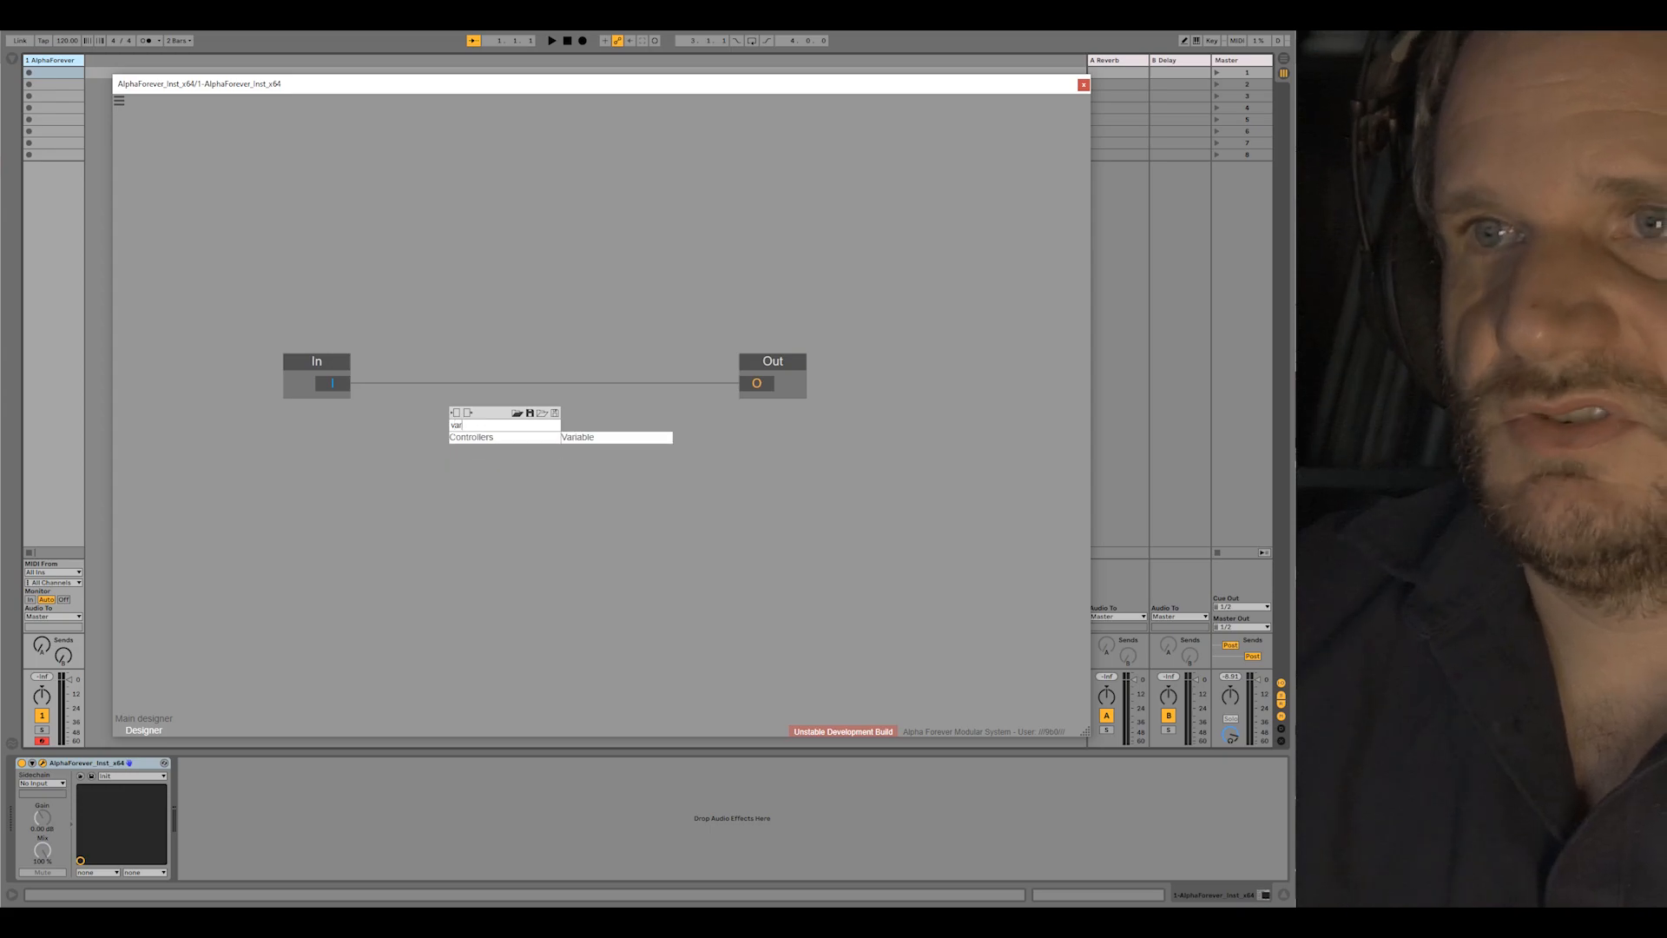
left_click(606, 437)
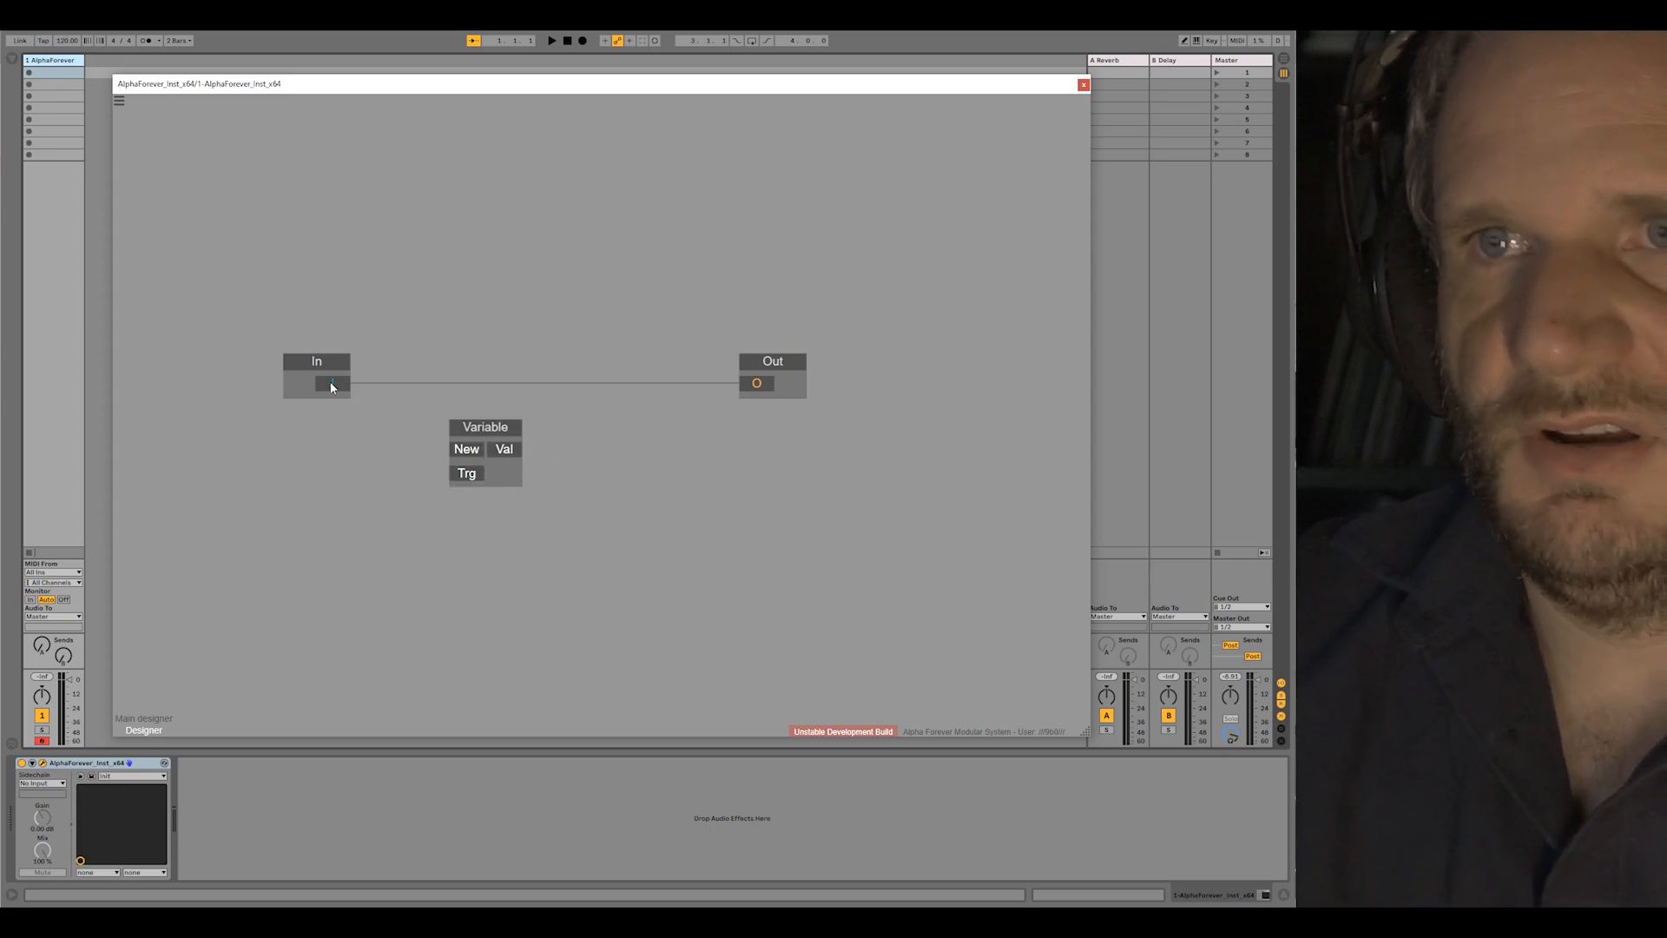
left_click_drag(435, 428, 463, 453)
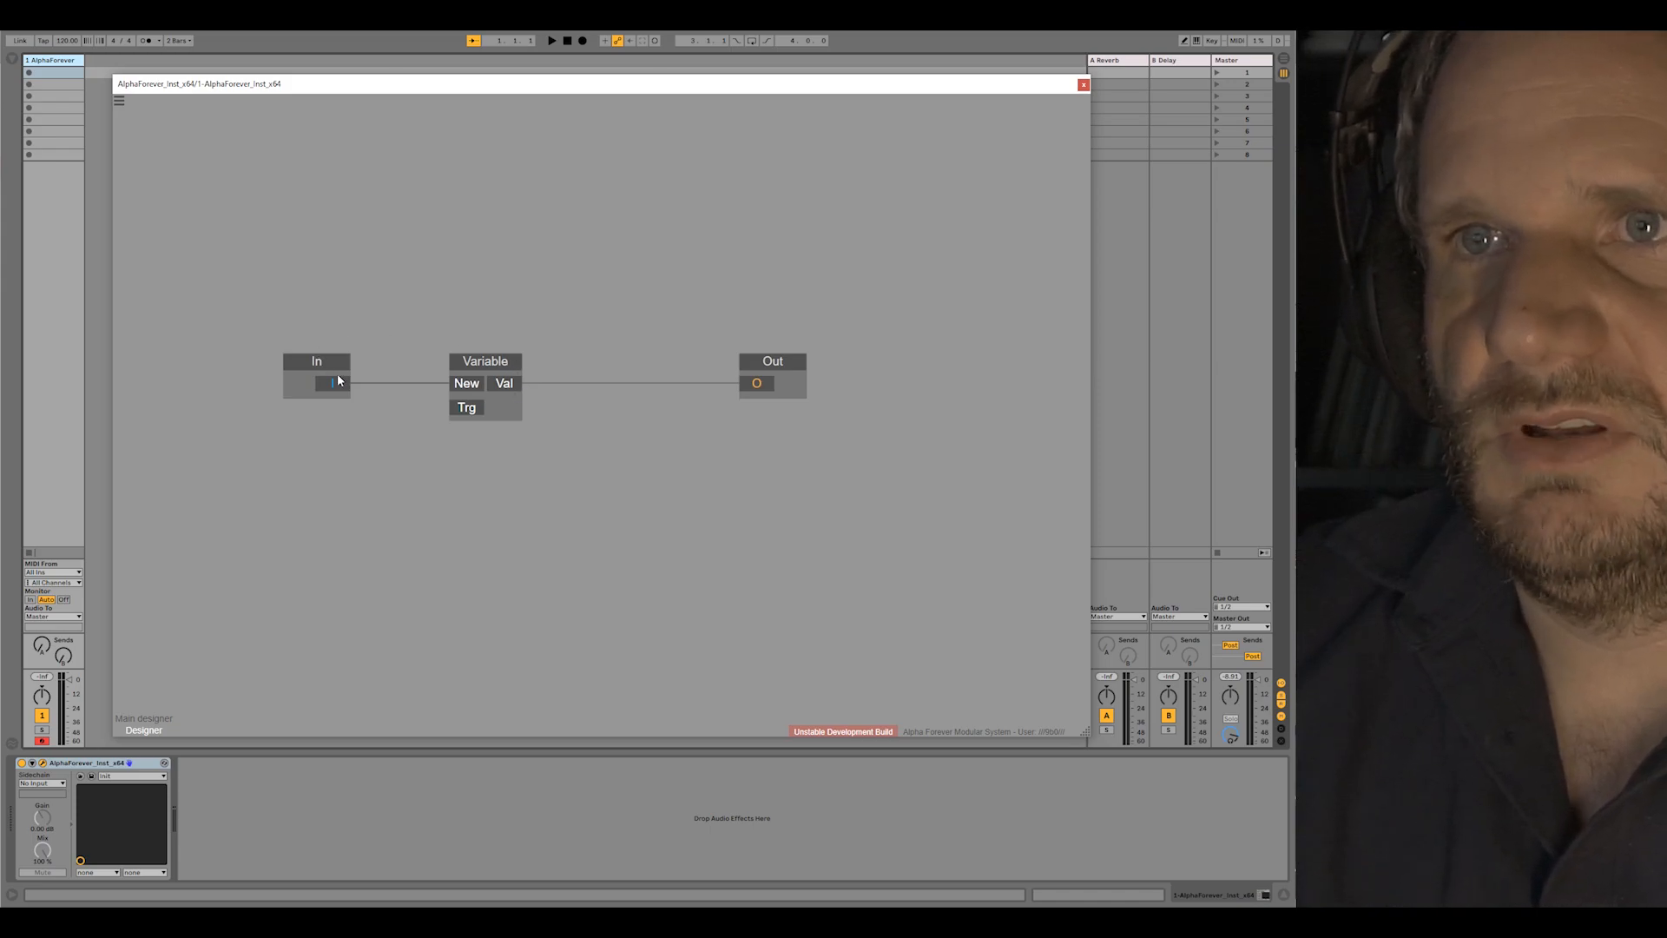
left_click_drag(334, 363, 241, 363)
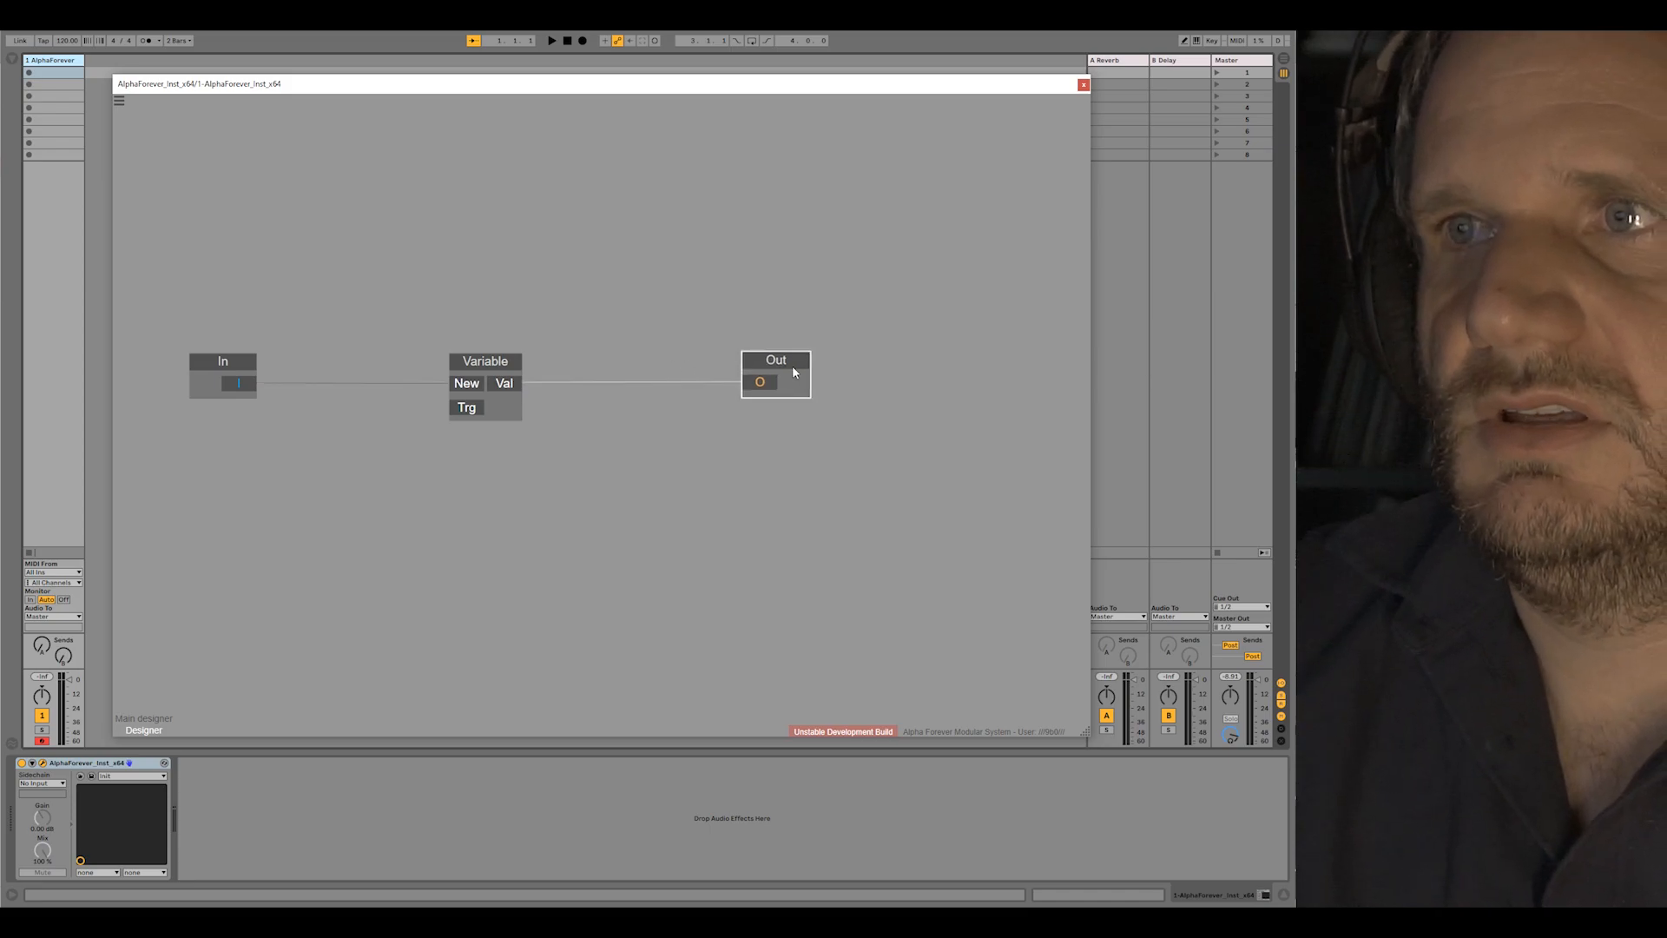
left_click_drag(783, 366, 942, 366)
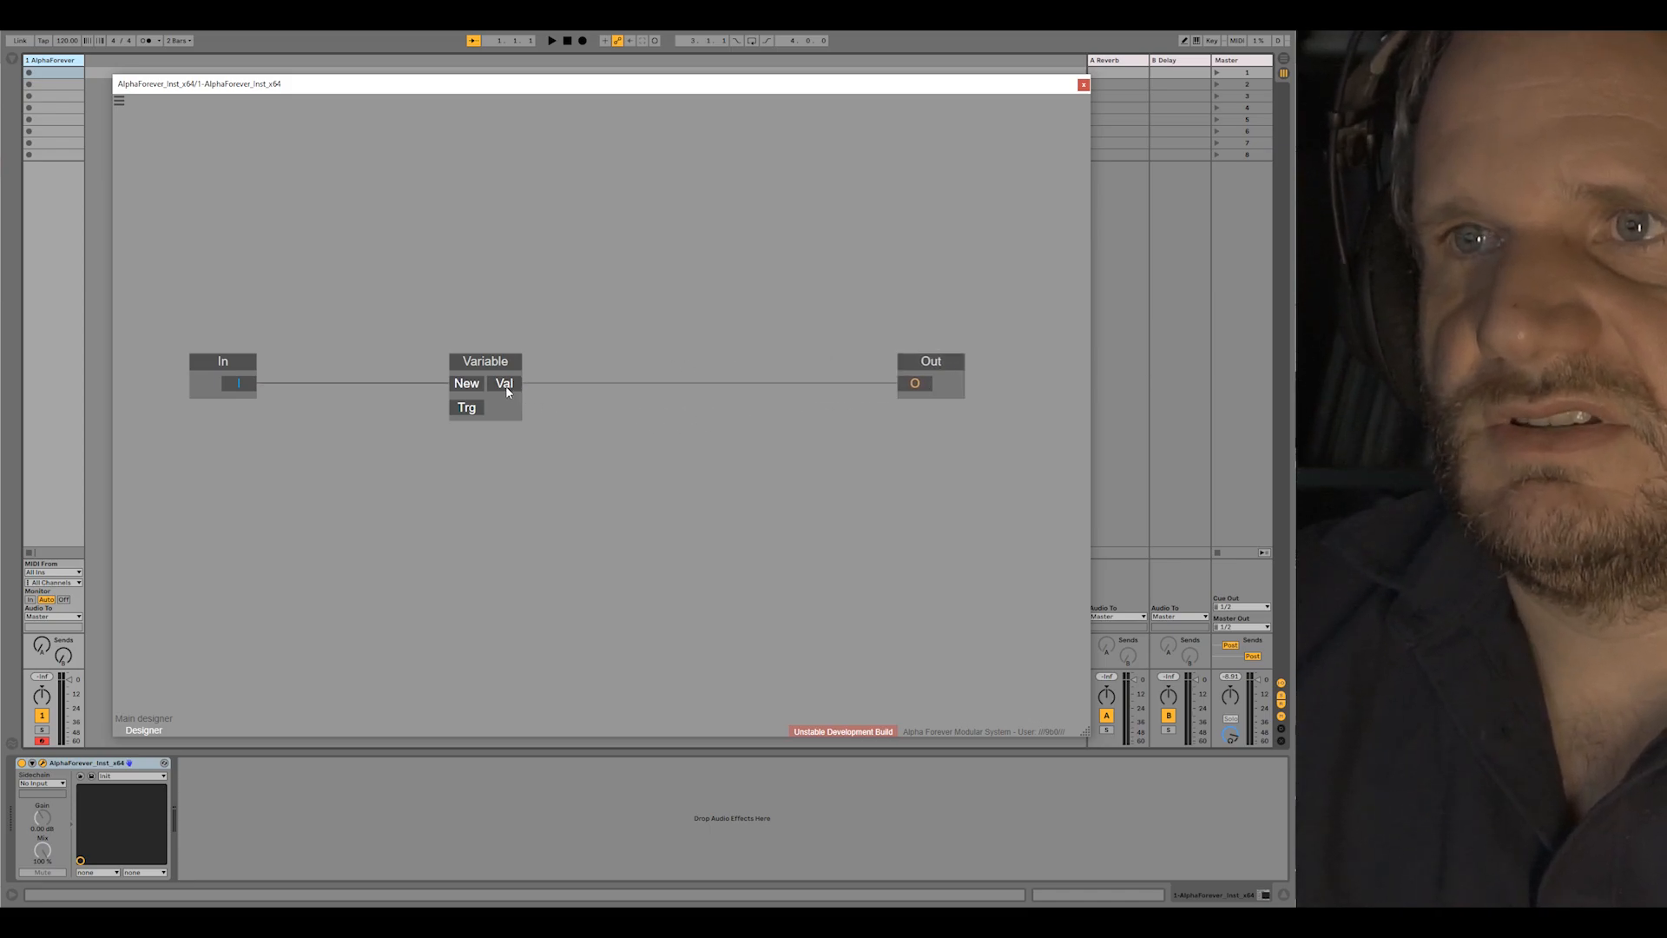
left_click(118, 100)
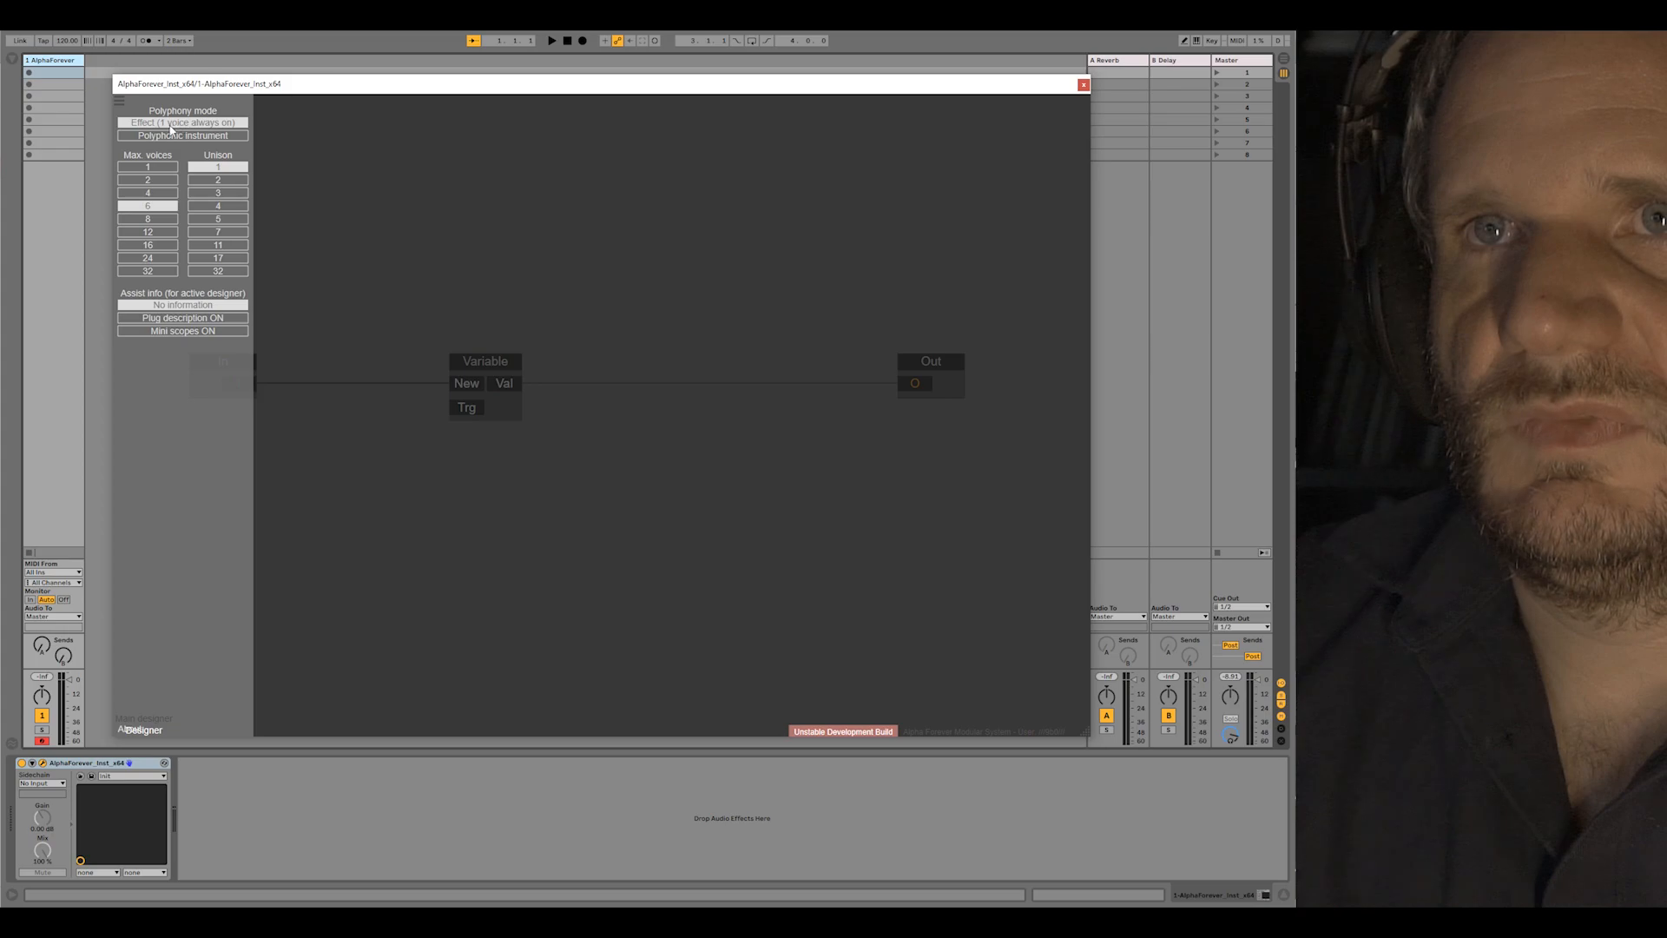
left_click(486, 196)
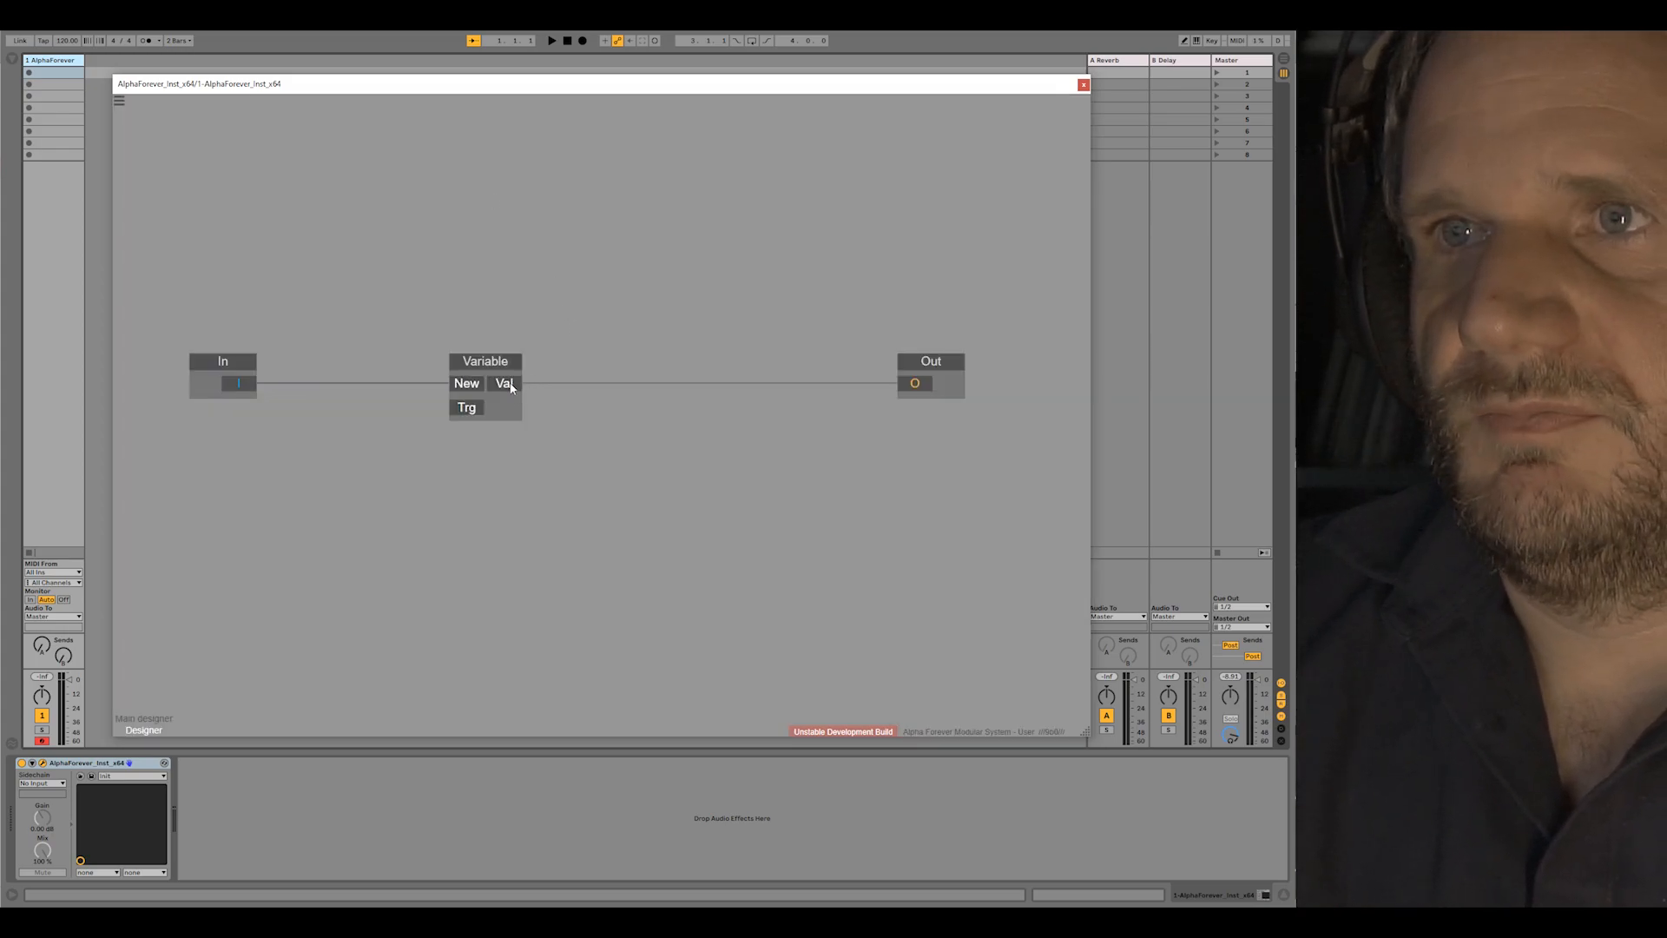
Step: Move the Out module closer to Variable and rename it 1
left_click_drag(510, 387, 645, 363)
double_click(639, 362)
type("1")
left_click(607, 316)
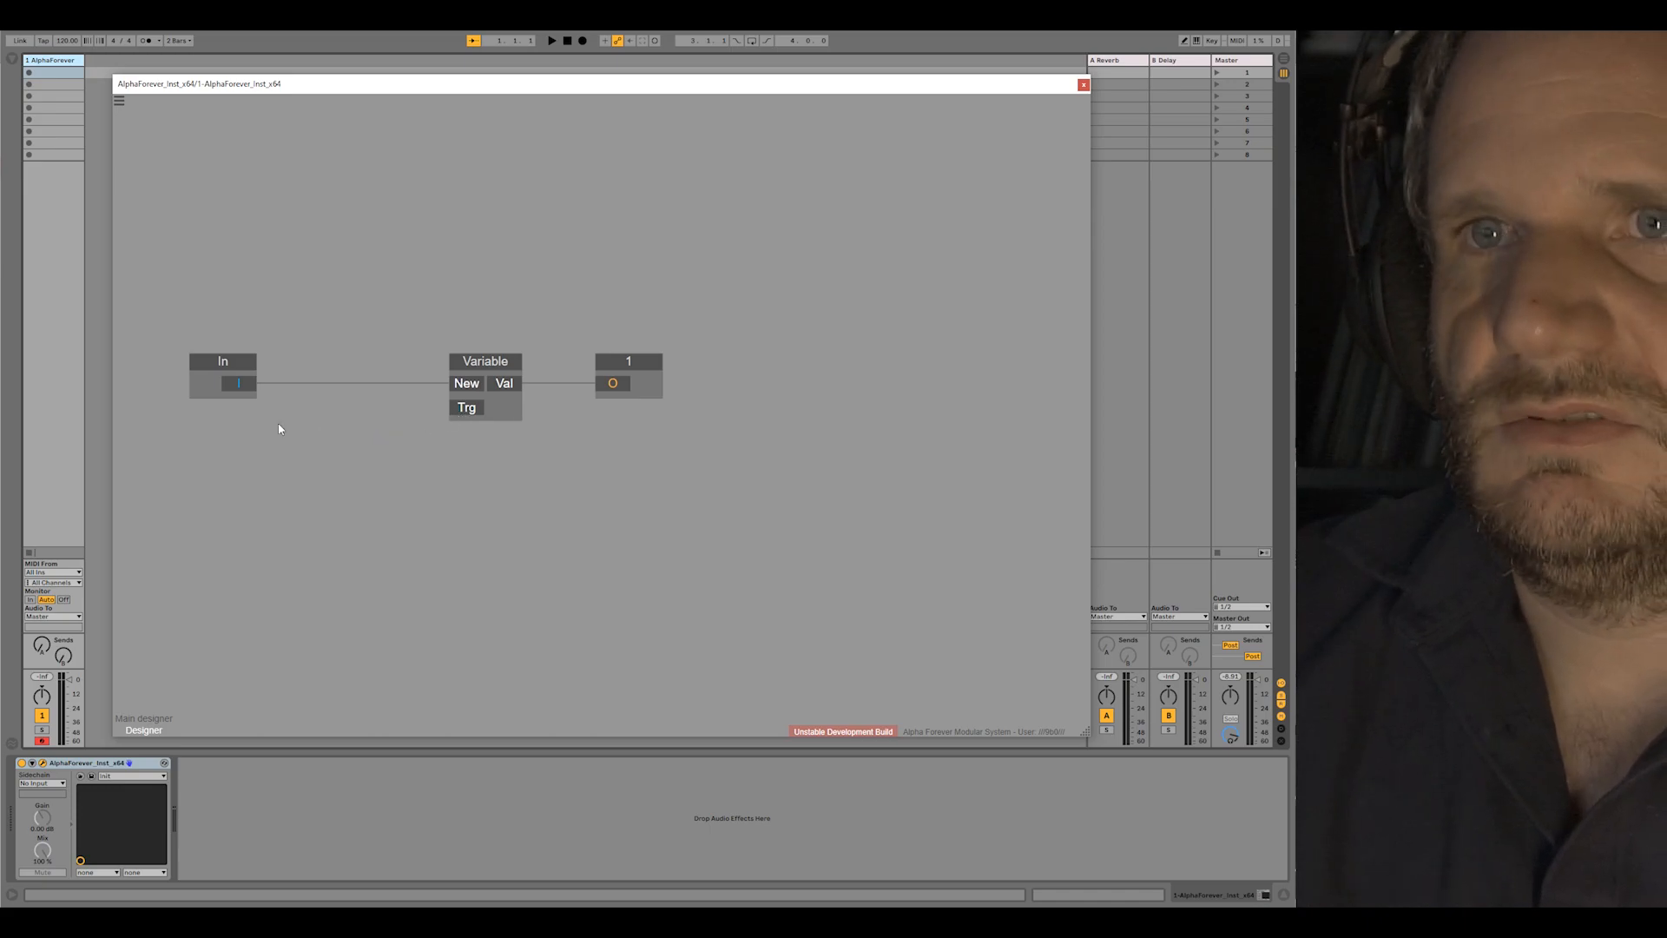
Step: Add a second input module named T below the wire from In and connect it to Variable's Trg input
right_click(234, 432)
left_click(377, 366)
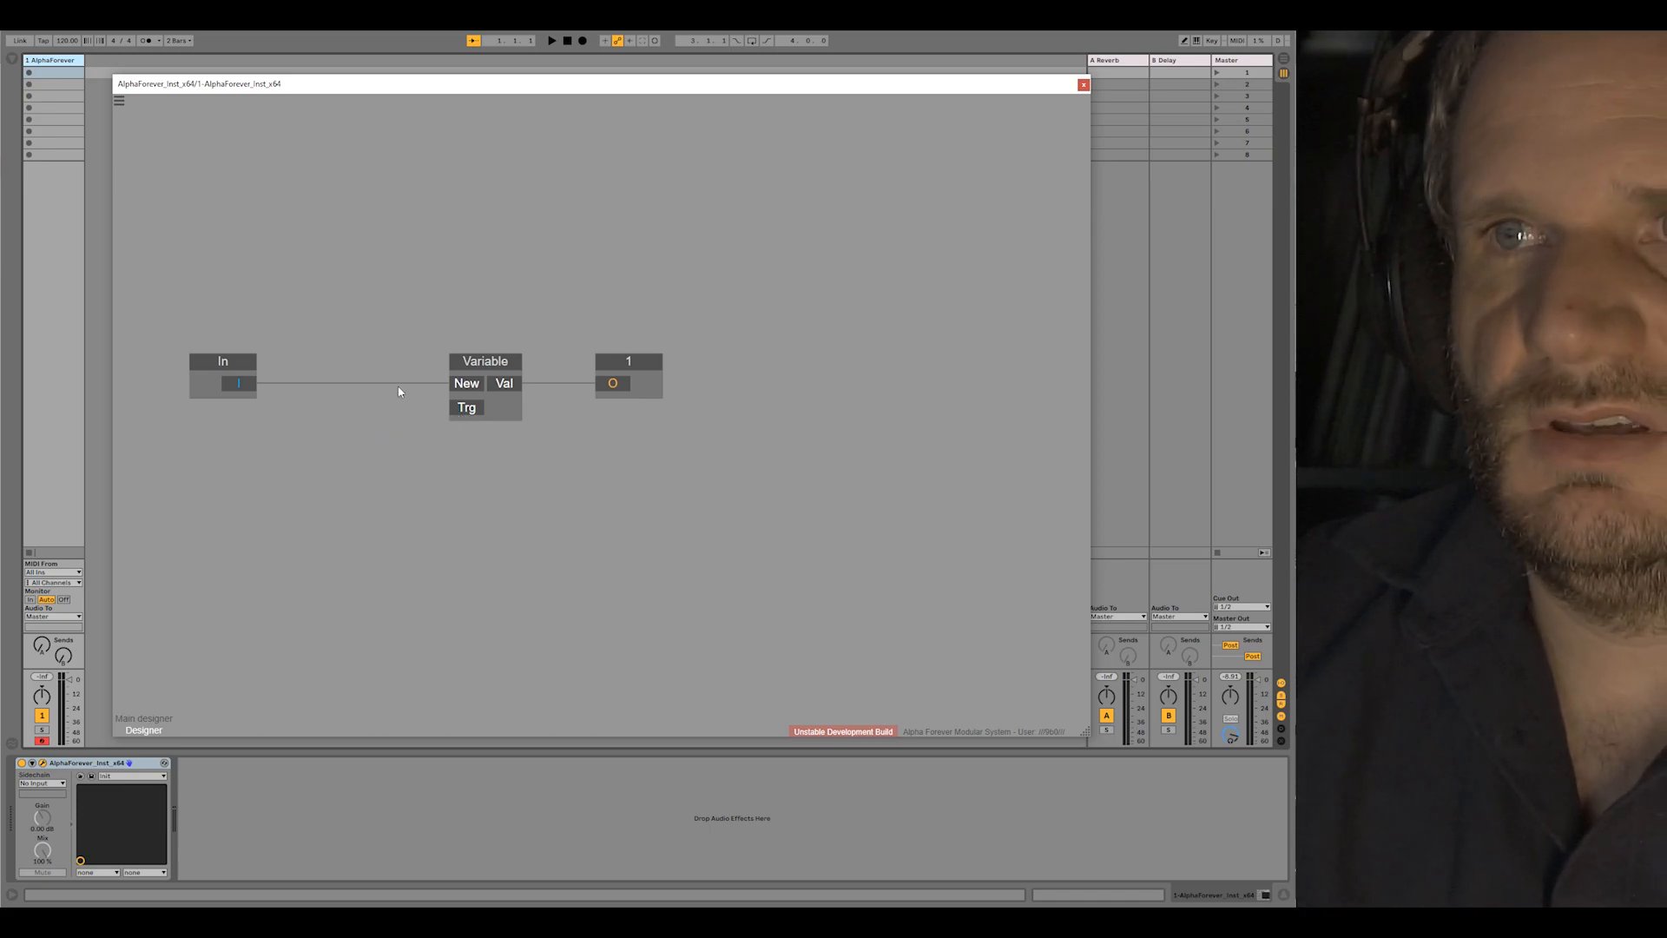
right_click(266, 434)
type("in")
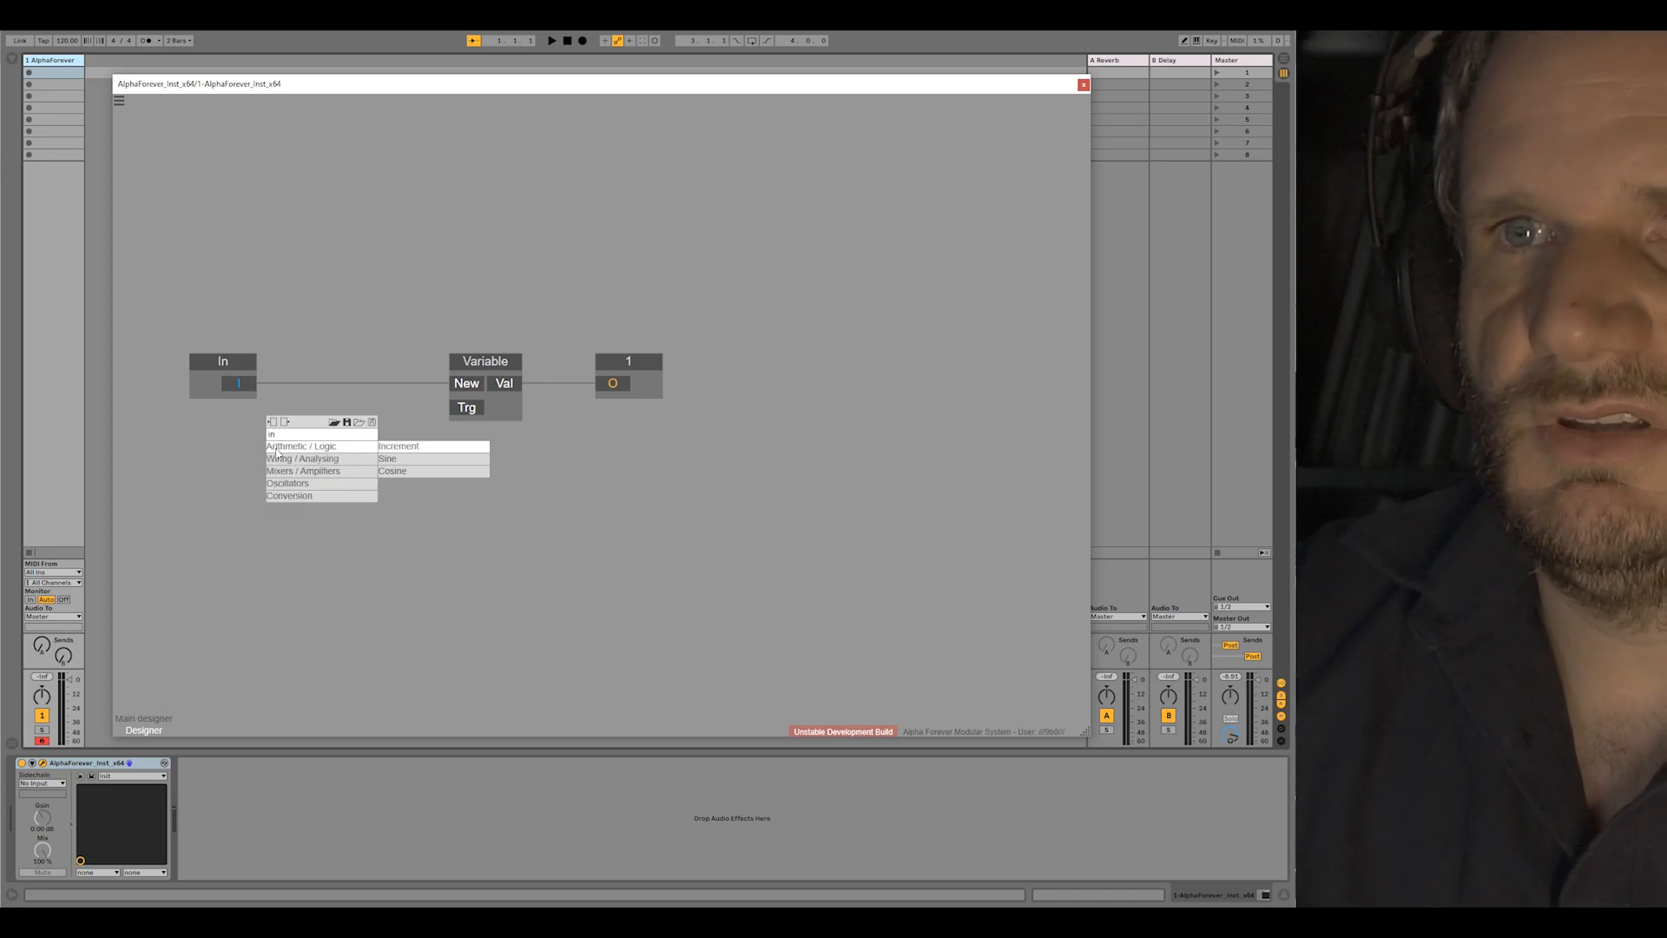
left_click(400, 459)
type("T")
key("Return")
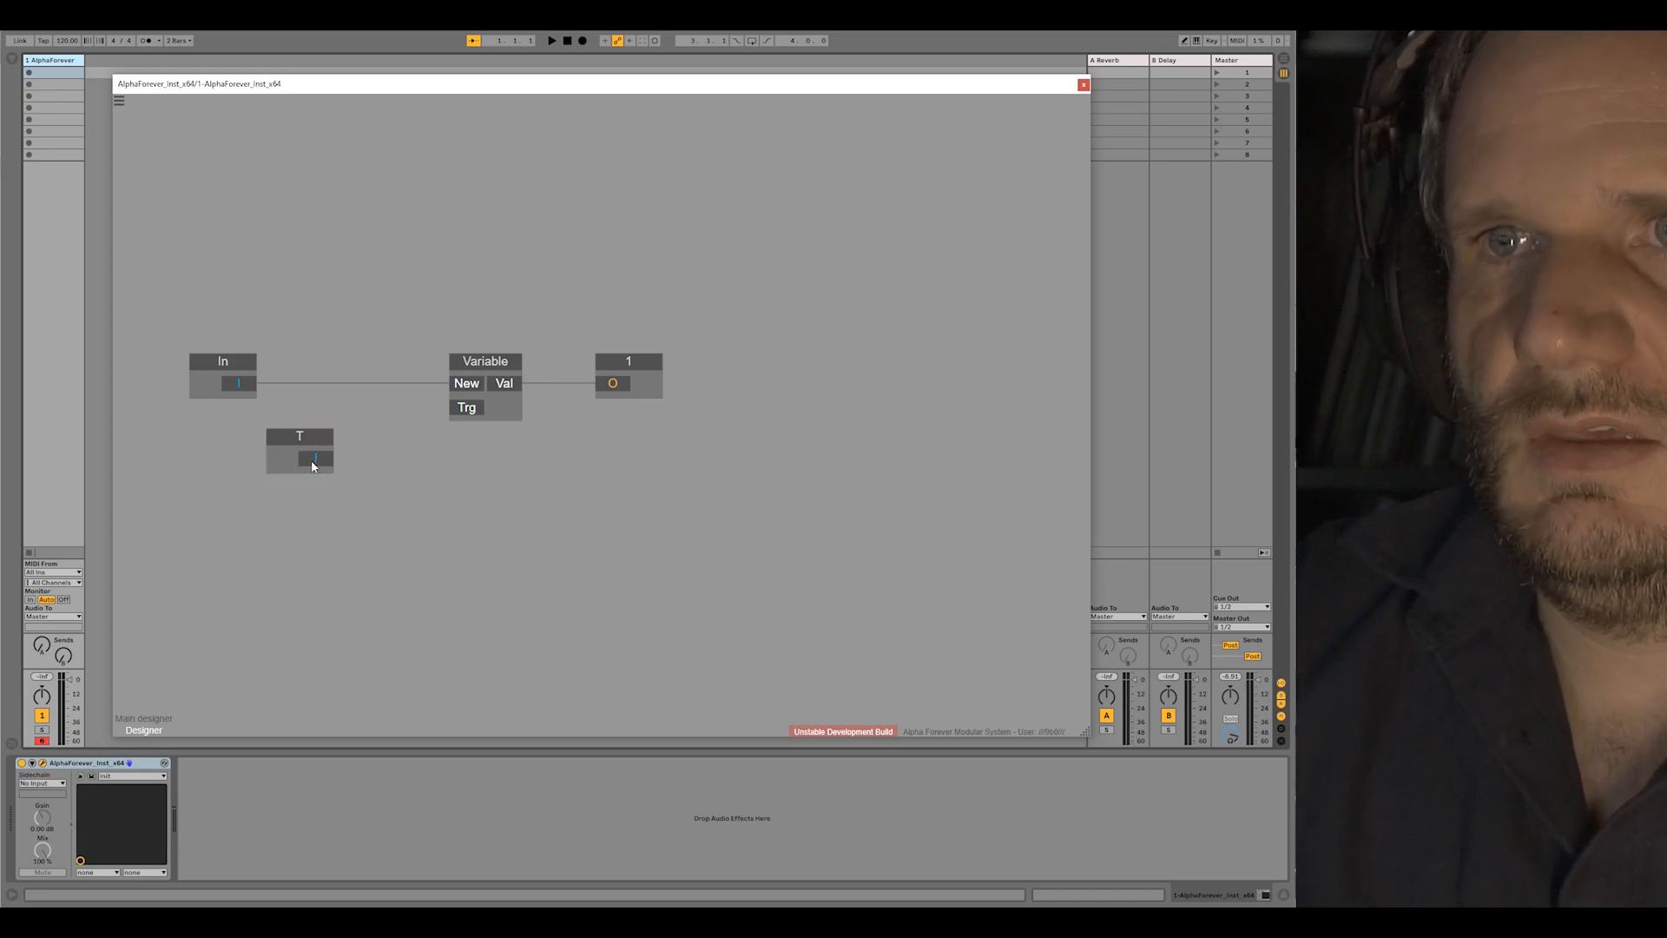
left_click_drag(297, 438, 332, 385)
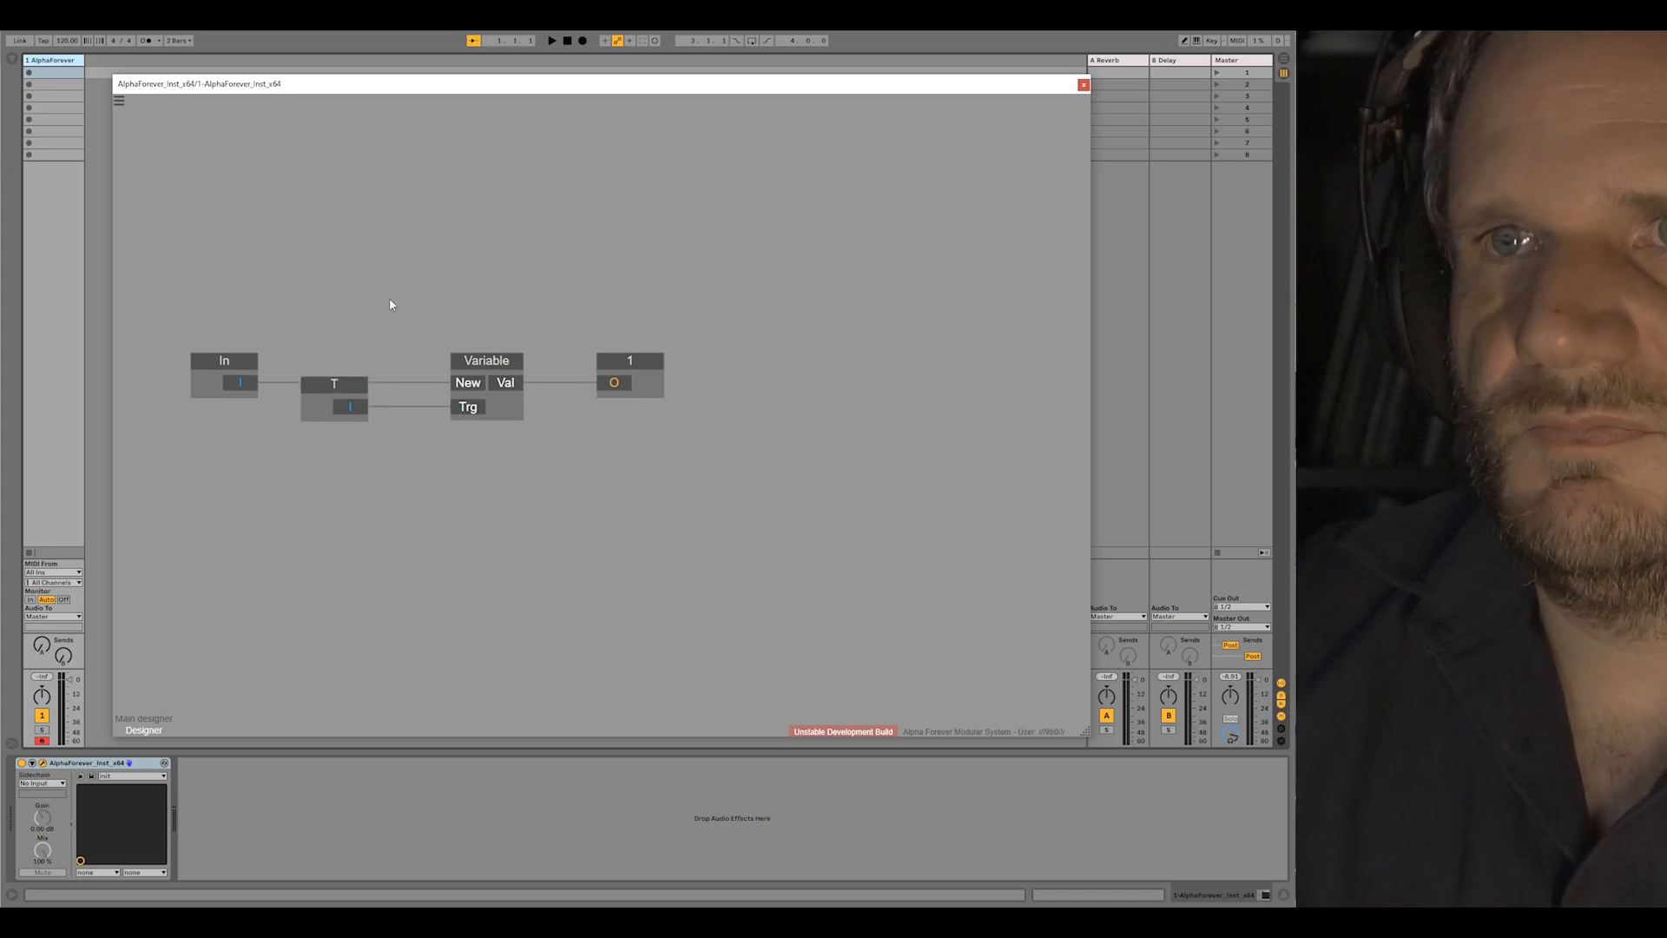
Step: Shift Variable and output 1 closer to the inputs, and add a second output module named 2 to their right
left_click_drag(506, 360, 466, 360)
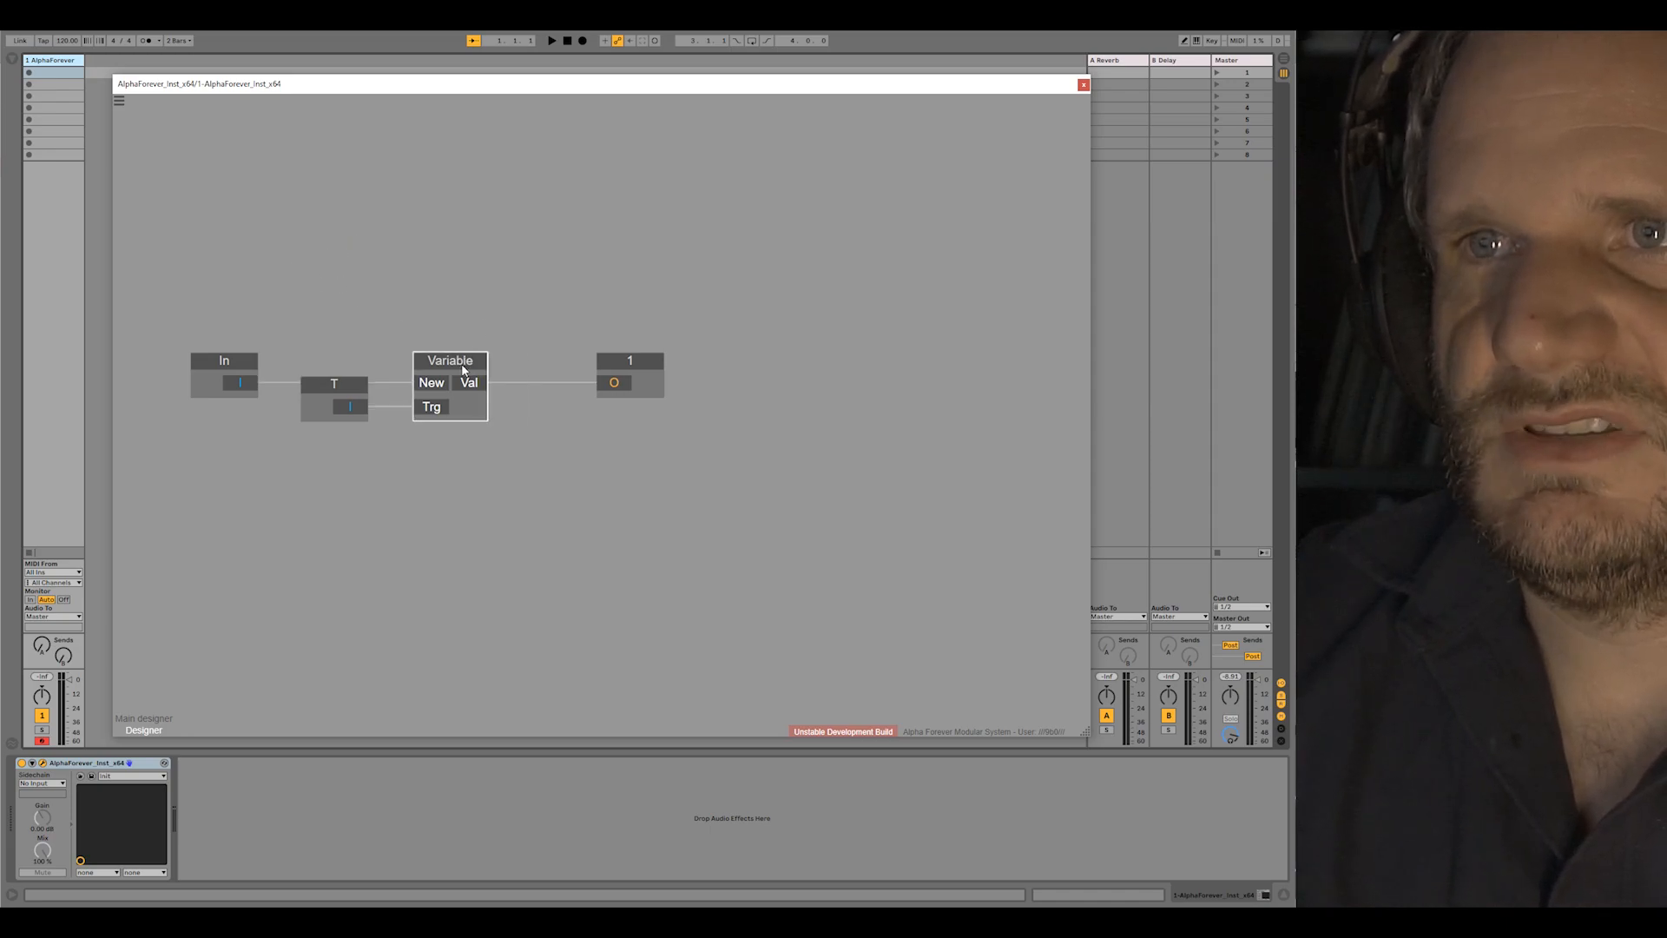
left_click_drag(630, 359, 559, 360)
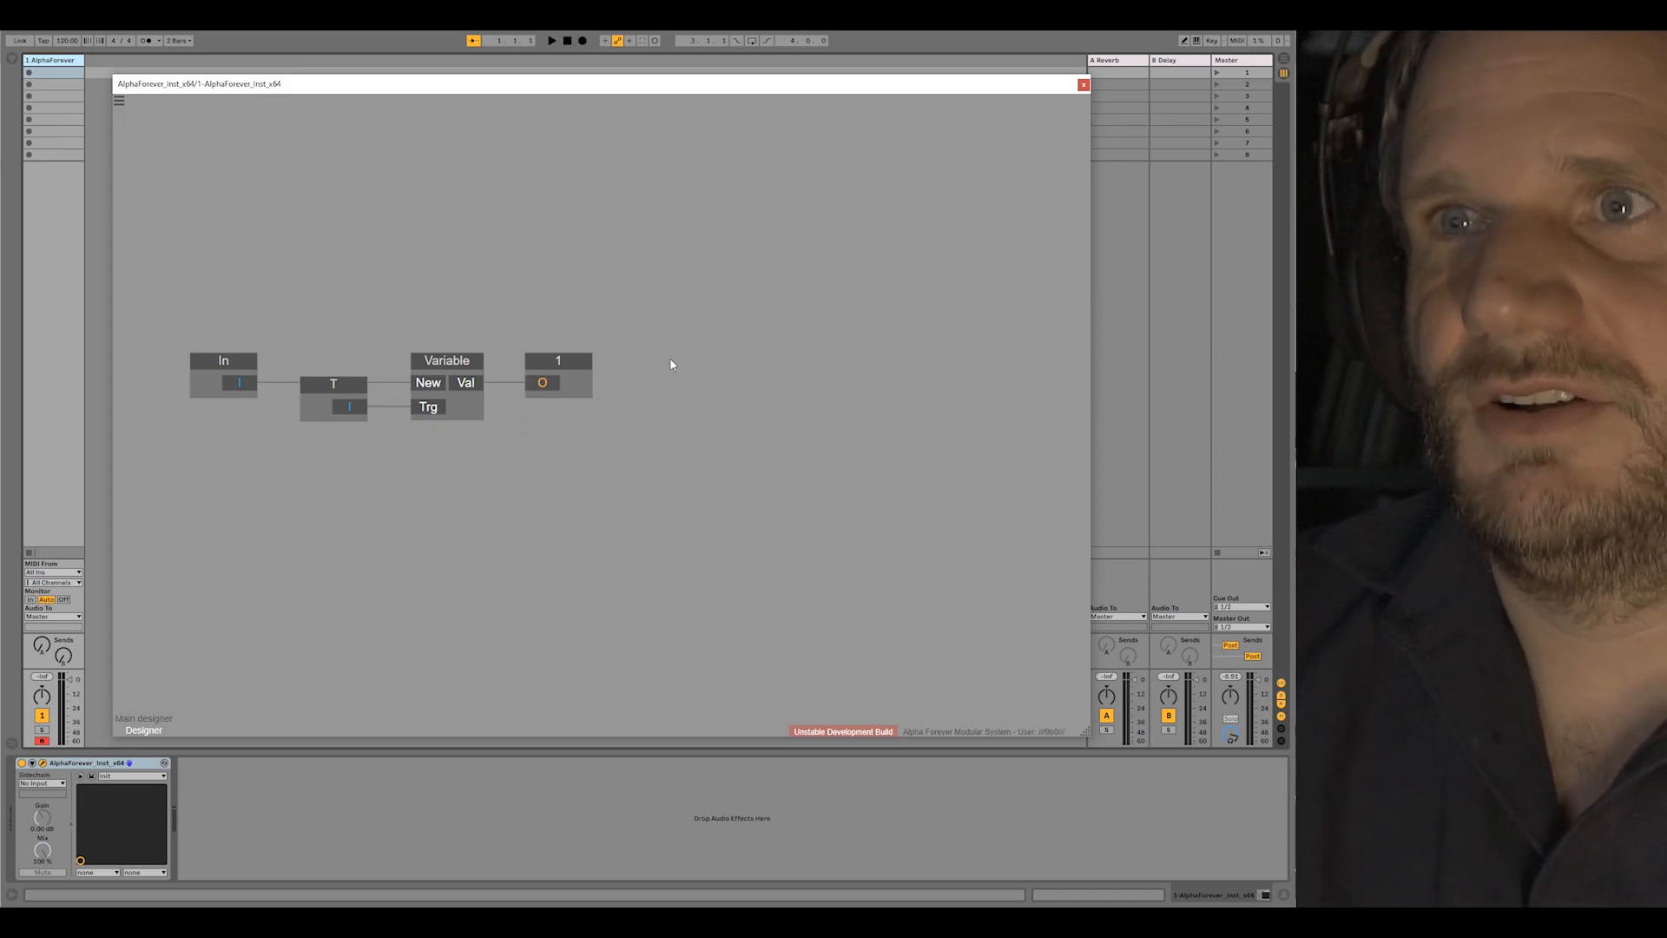
right_click(764, 358)
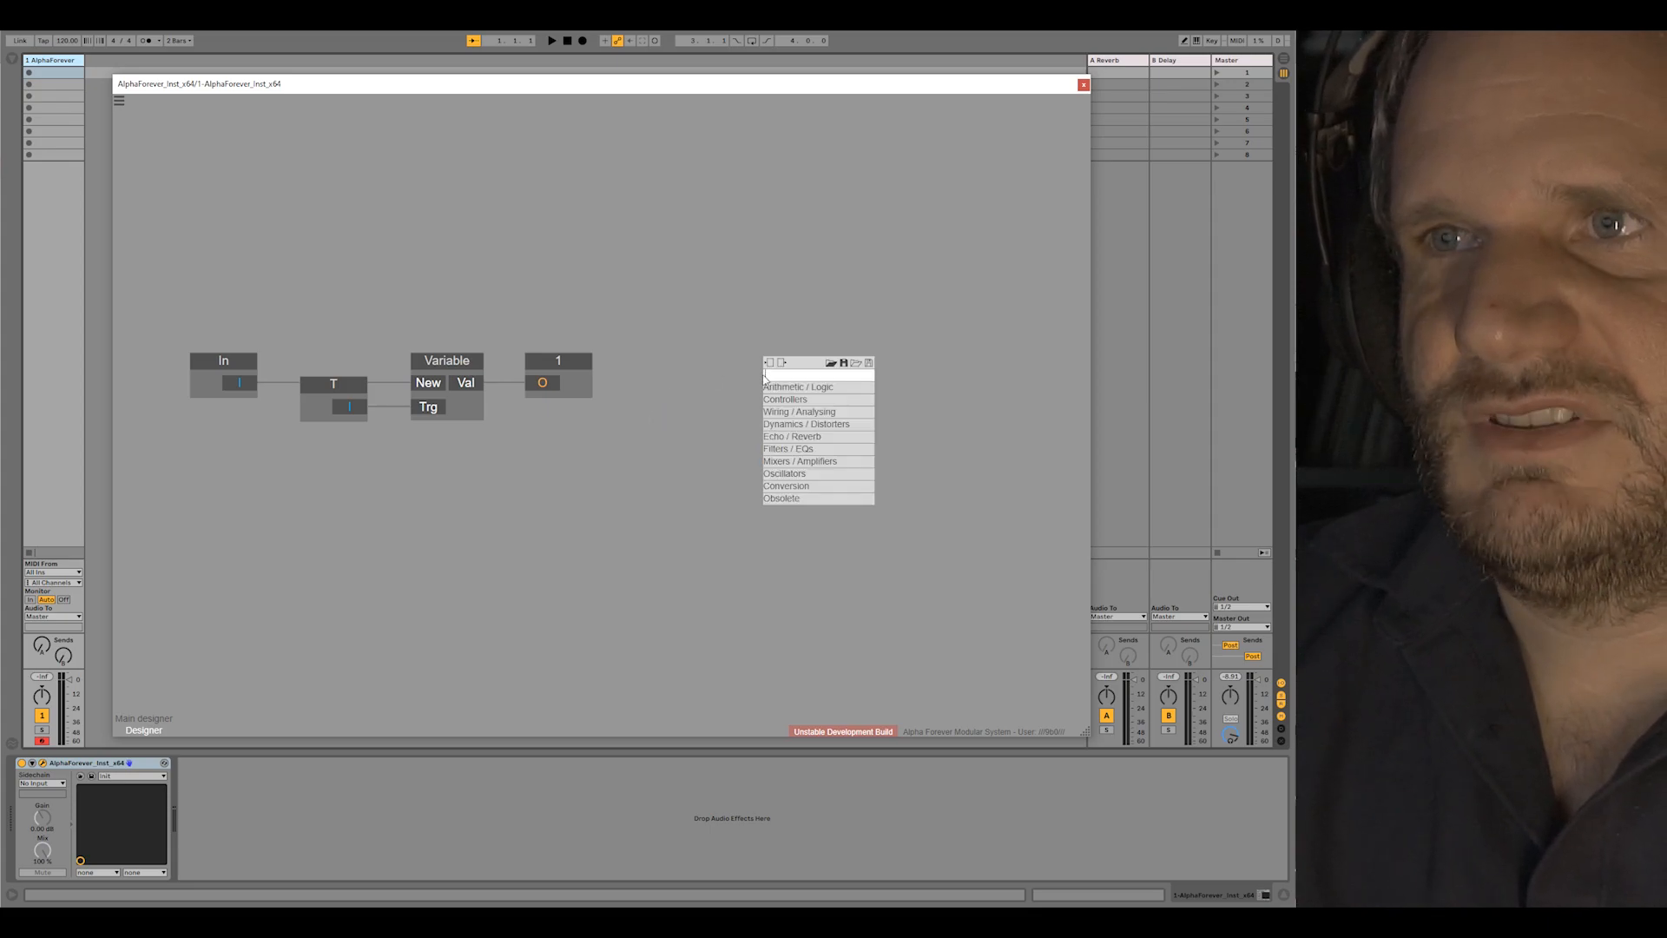
mouse_move(807, 411)
left_click(909, 450)
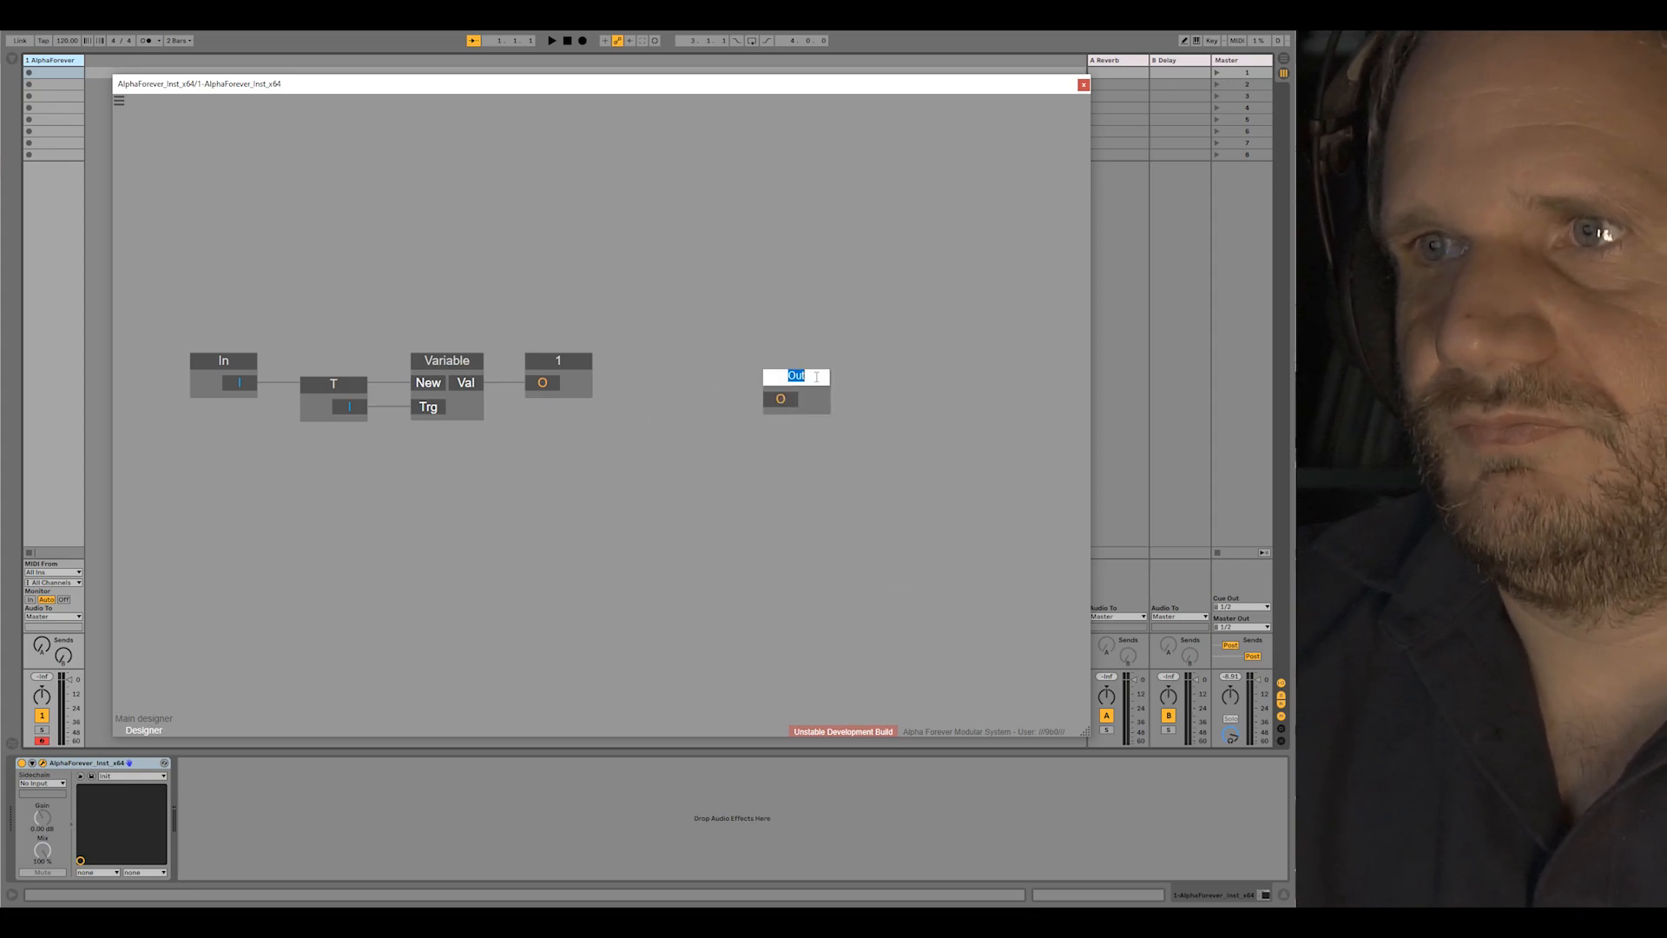
left_click_drag(811, 371, 942, 365)
Step: Add a second Variable module before output 2, wiring T to its Trg input and its Val to output 2
right_click(707, 367)
type("var")
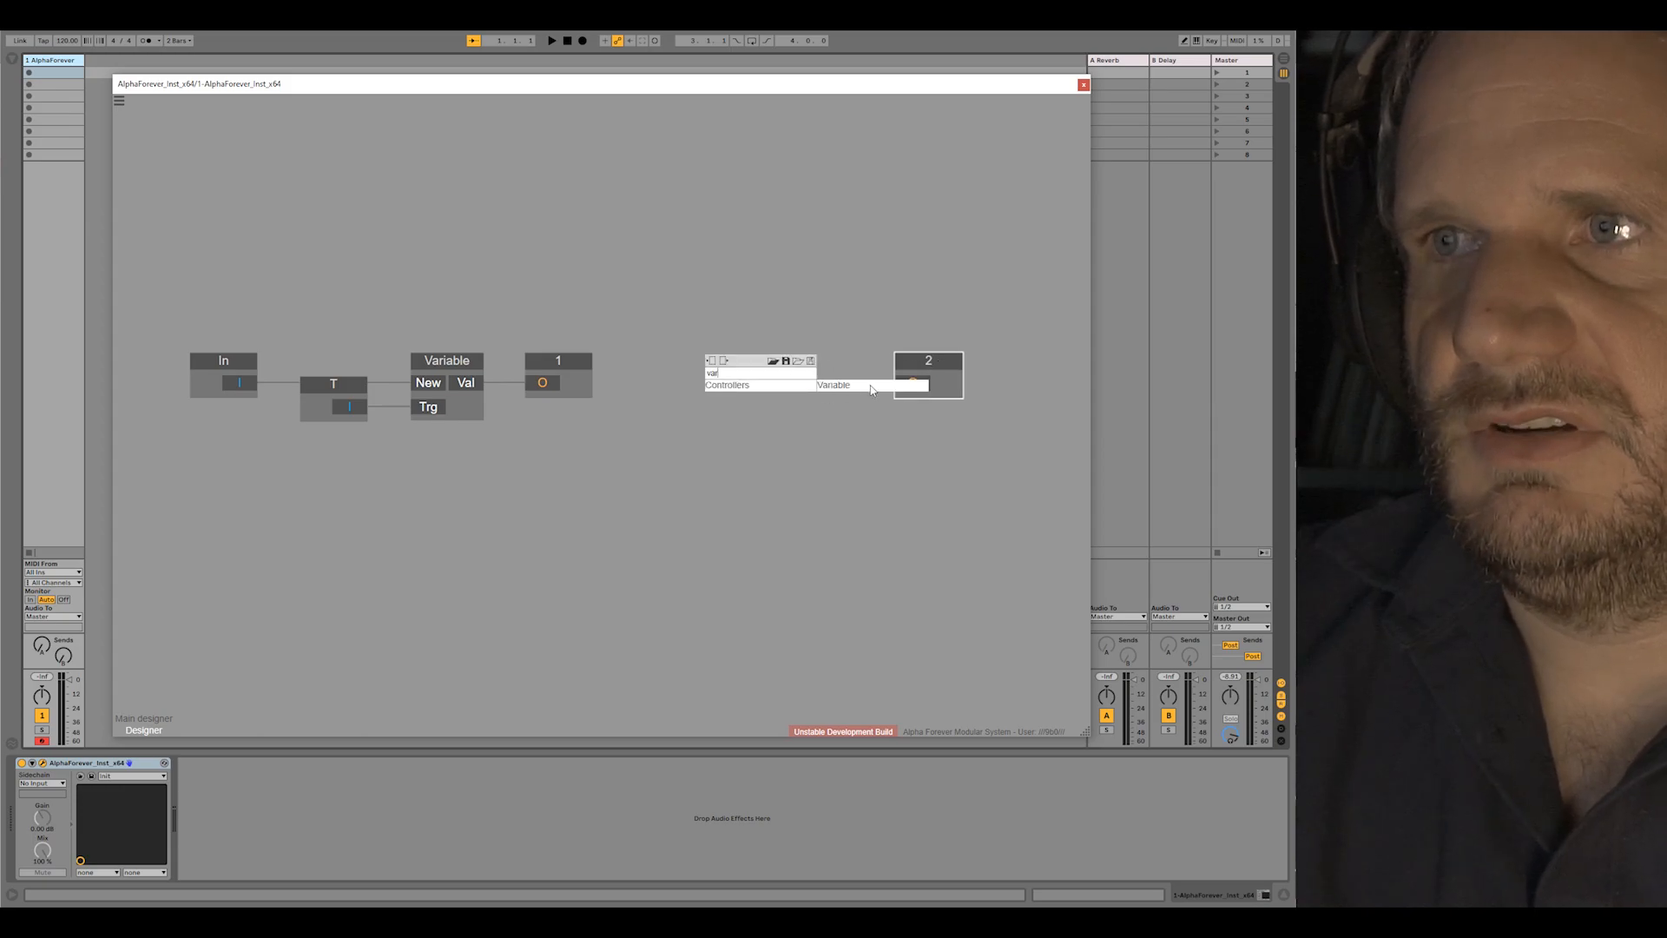
key("Return")
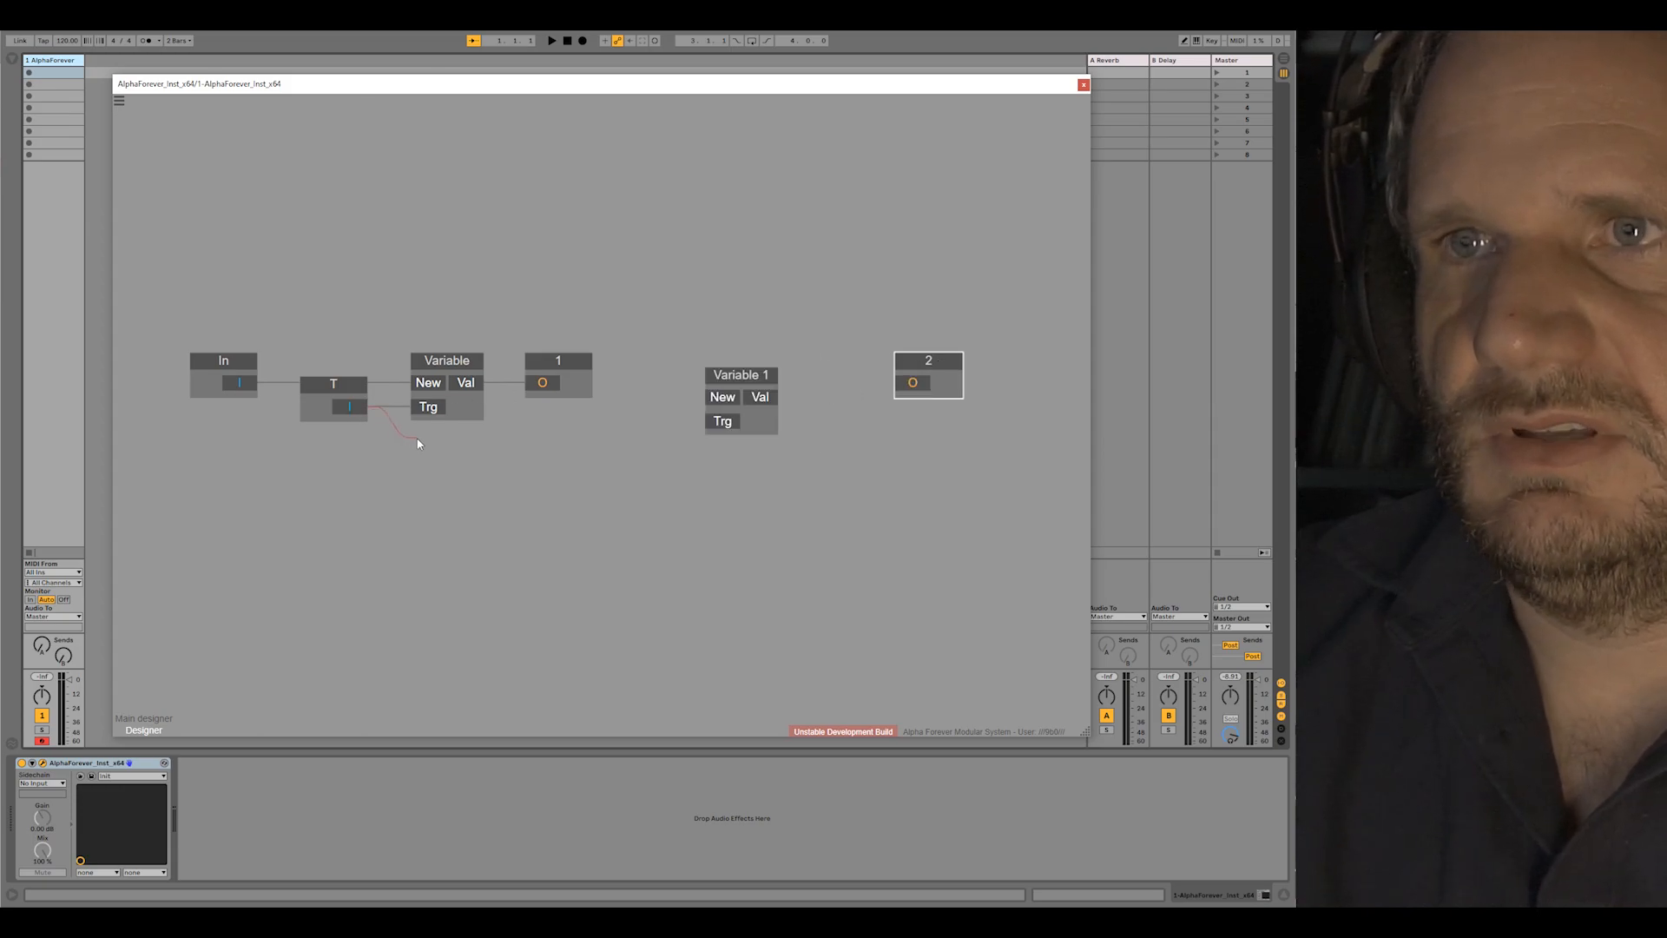
left_click_drag(695, 453, 913, 383)
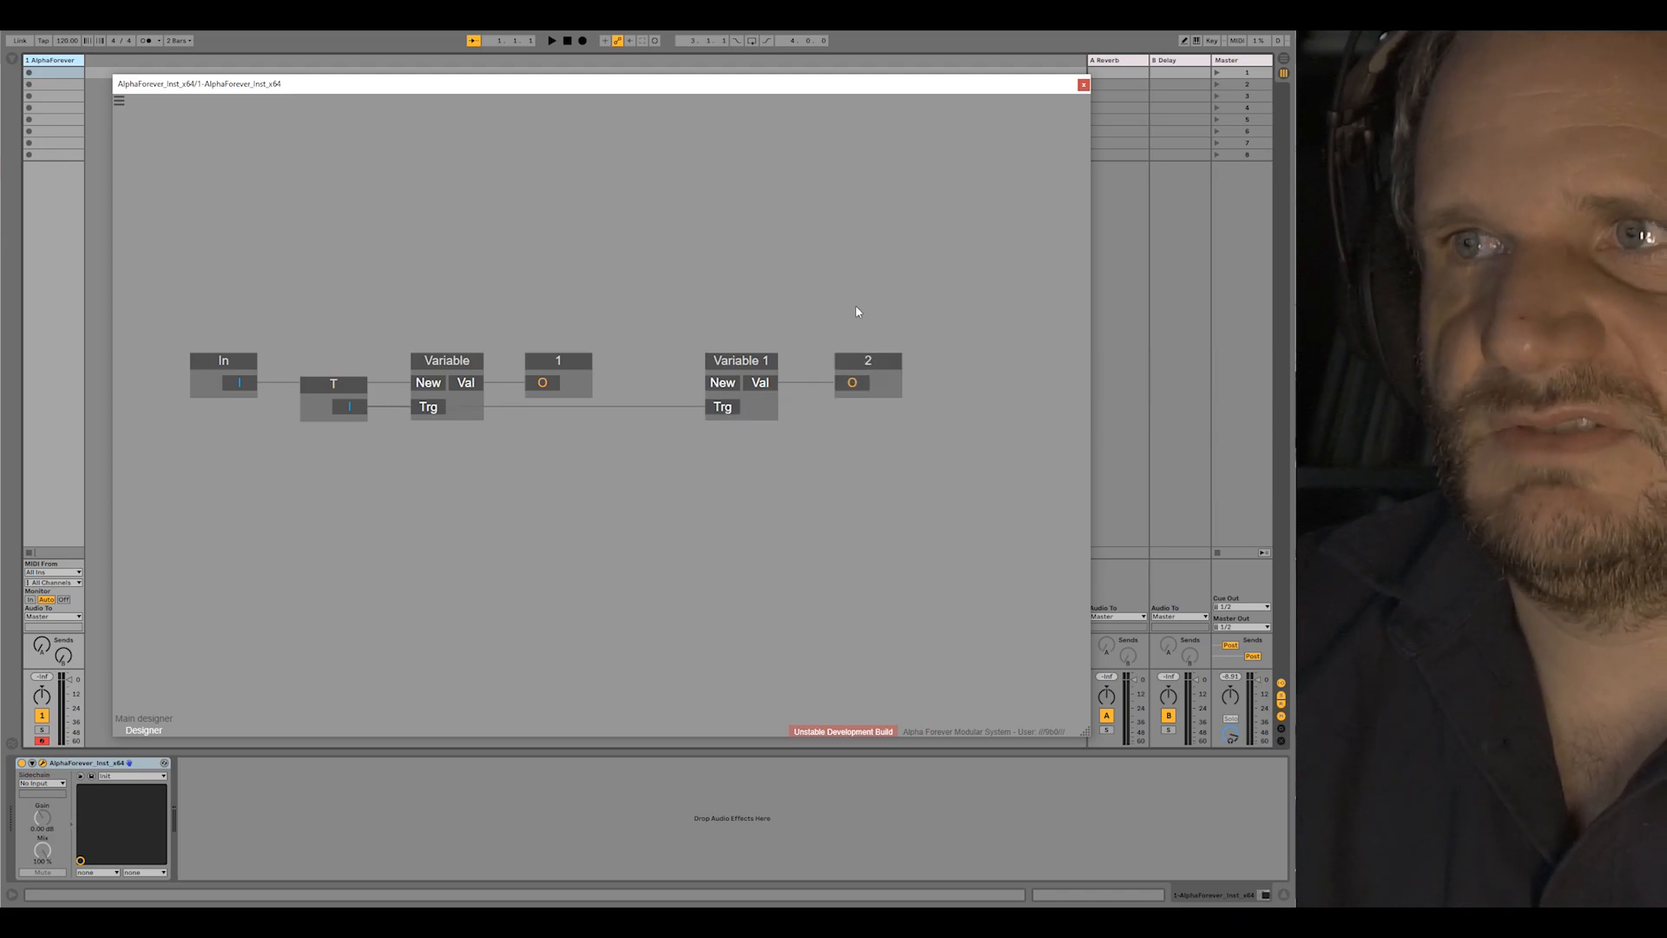
Step: Lower the T module and insert a Con module, level with T, into its wire to the second Variable's Trg
left_click_drag(336, 385, 335, 428)
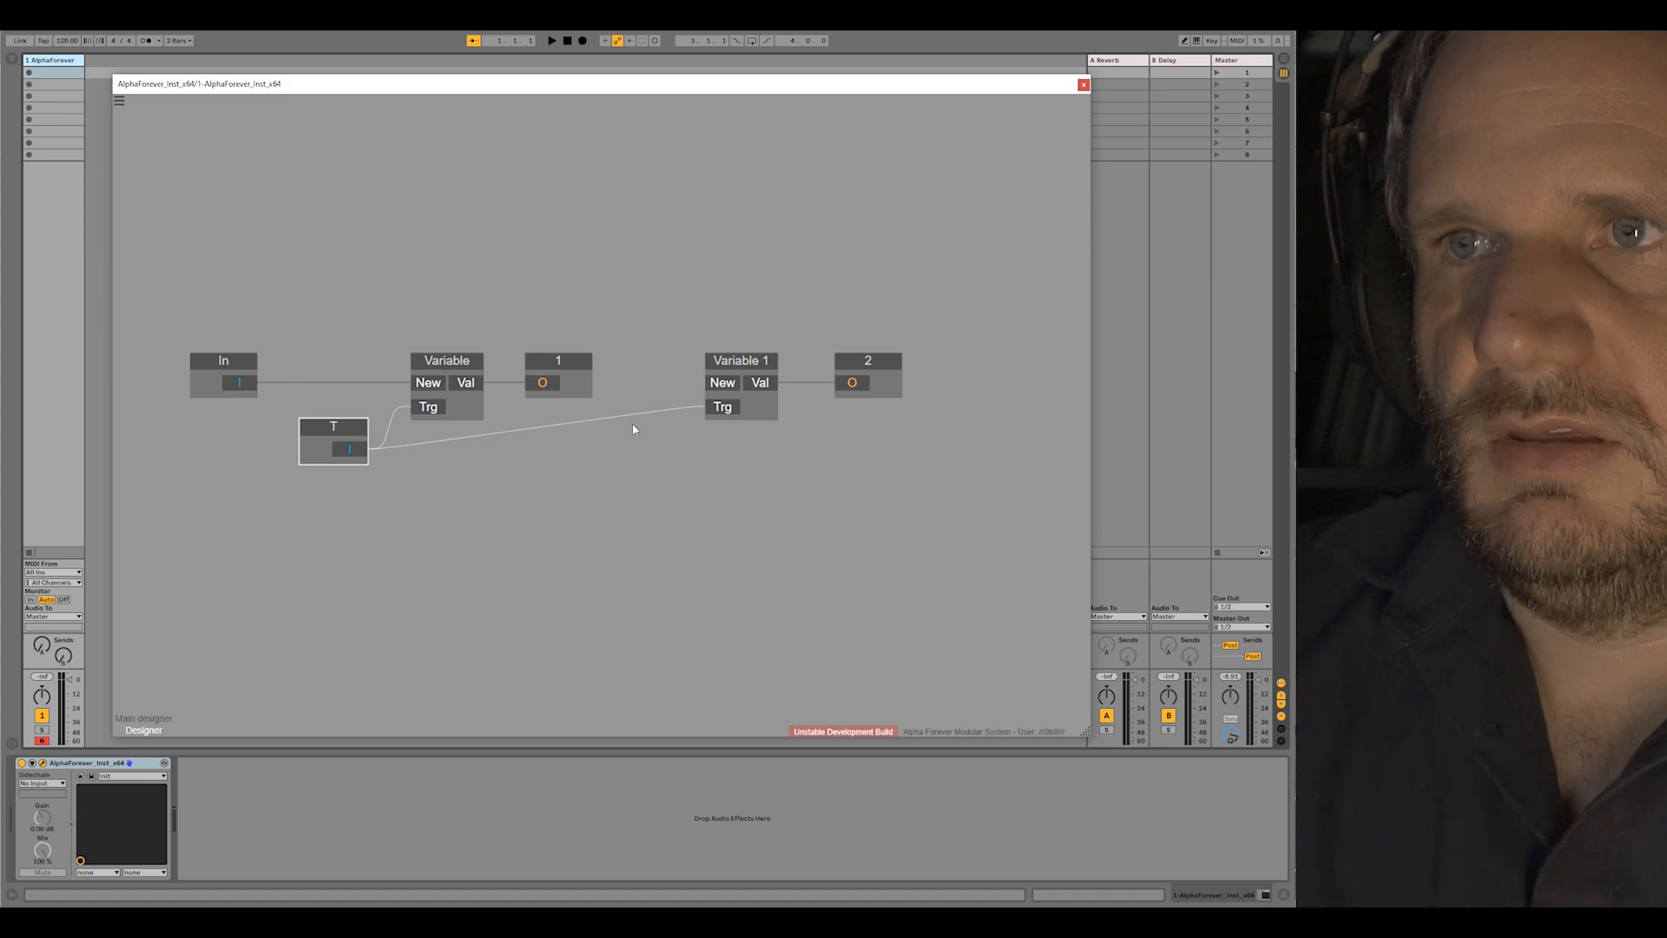
right_click(717, 415)
mouse_move(784, 452)
left_click(839, 564)
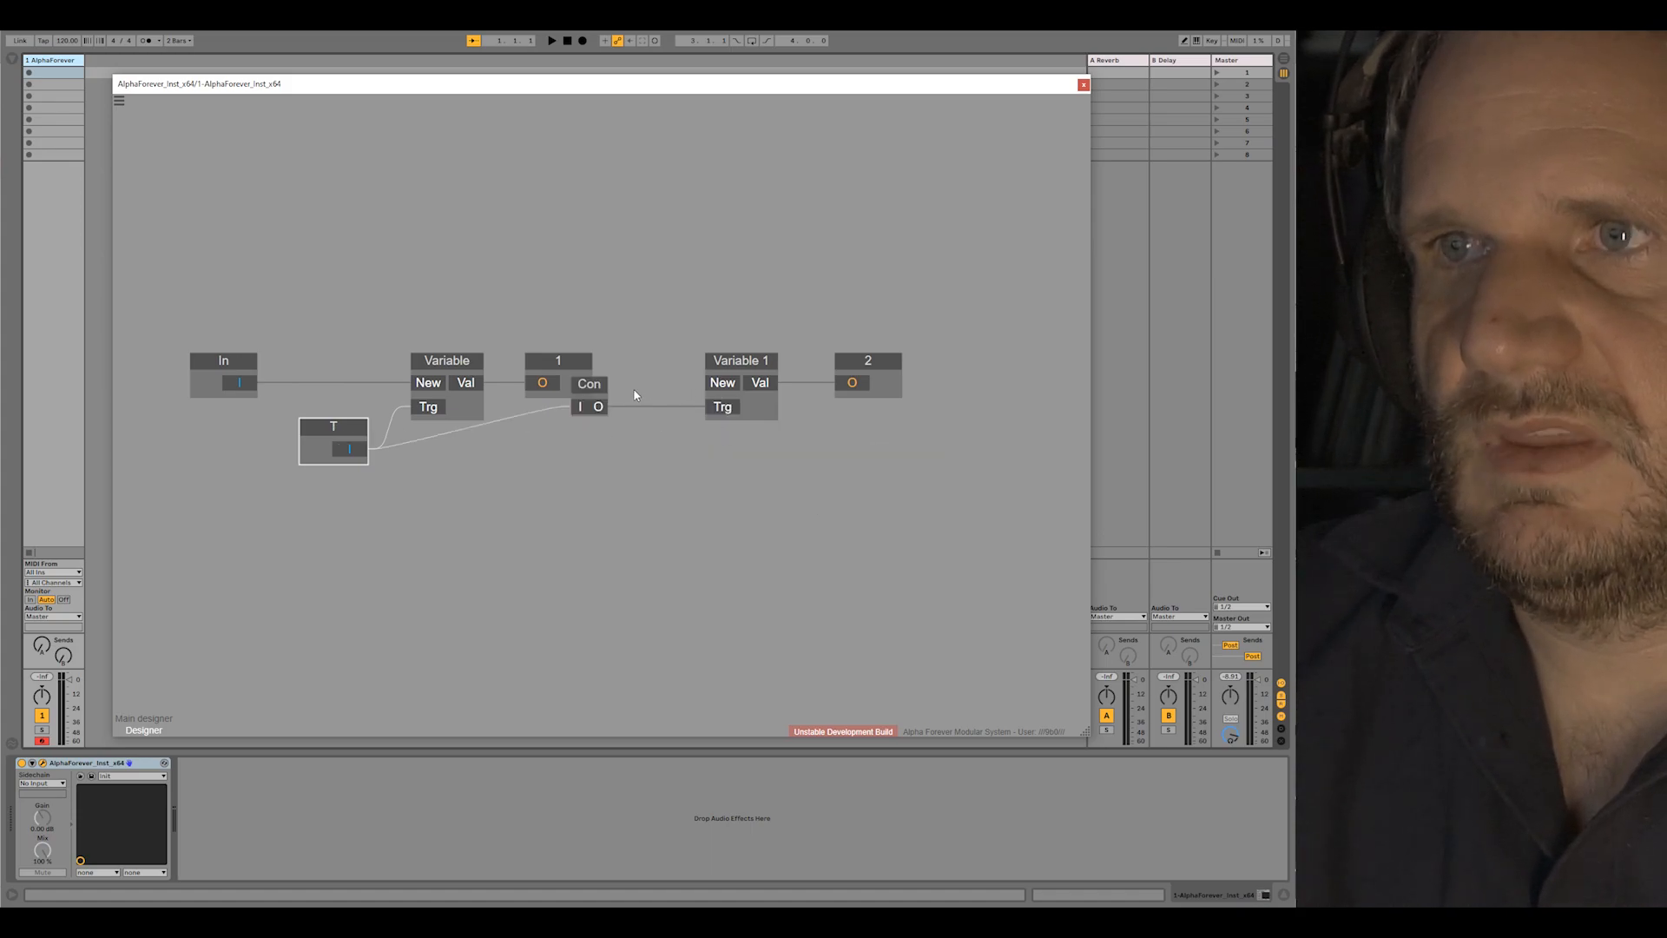
left_click_drag(588, 425, 648, 425)
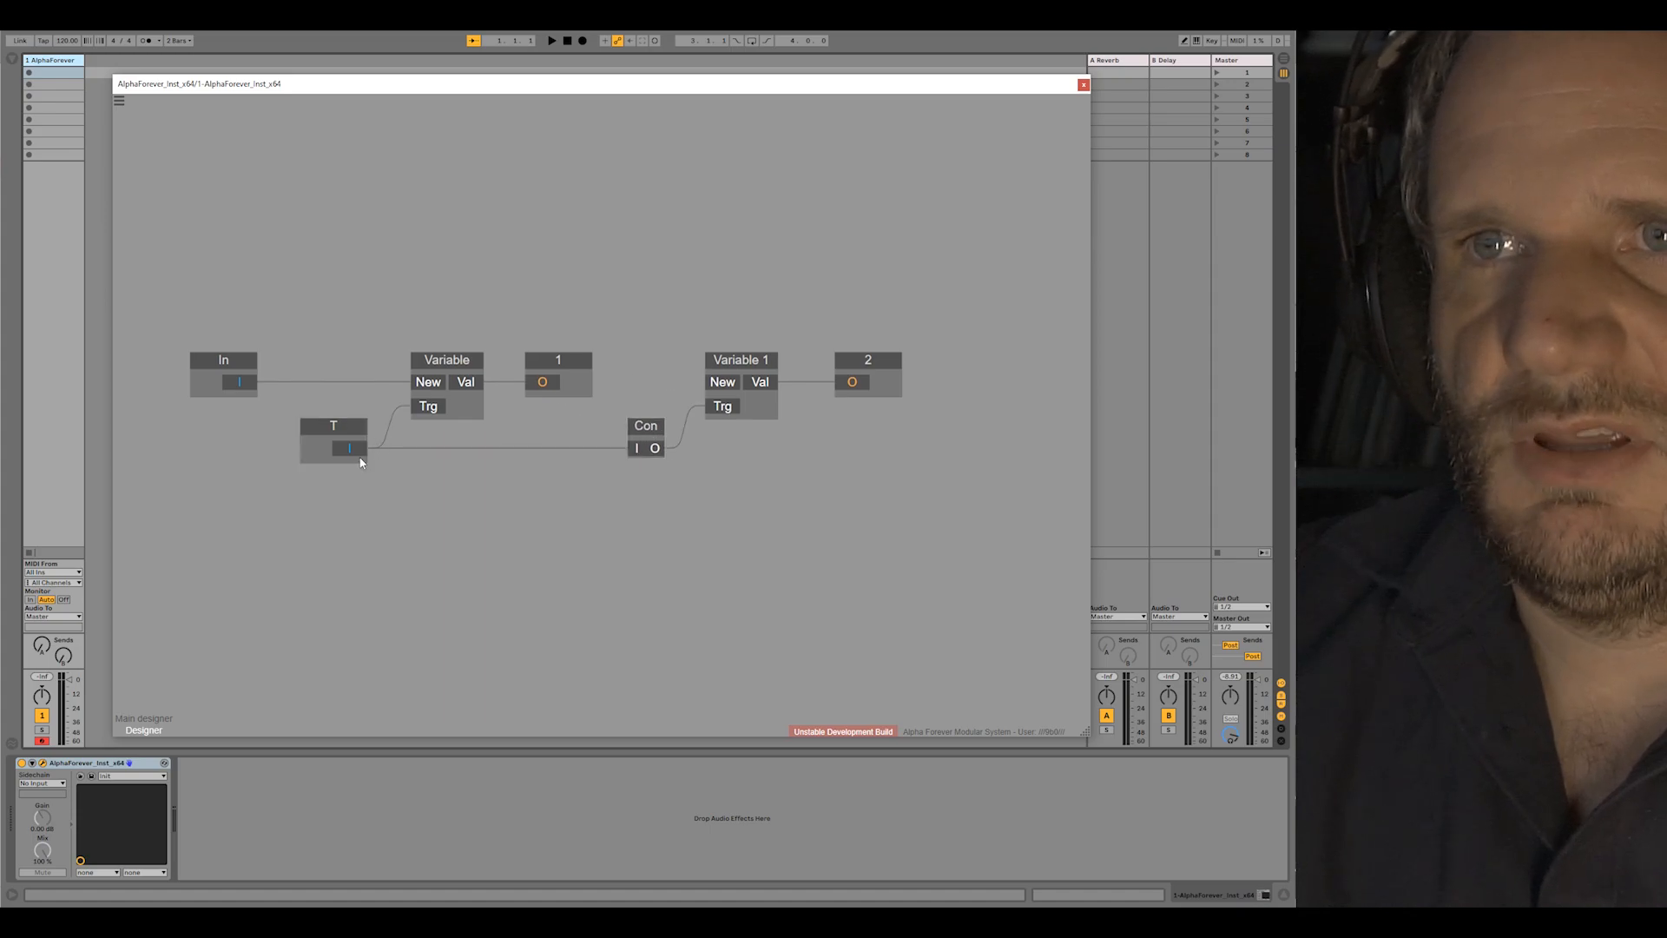
left_click_drag(347, 441, 363, 437)
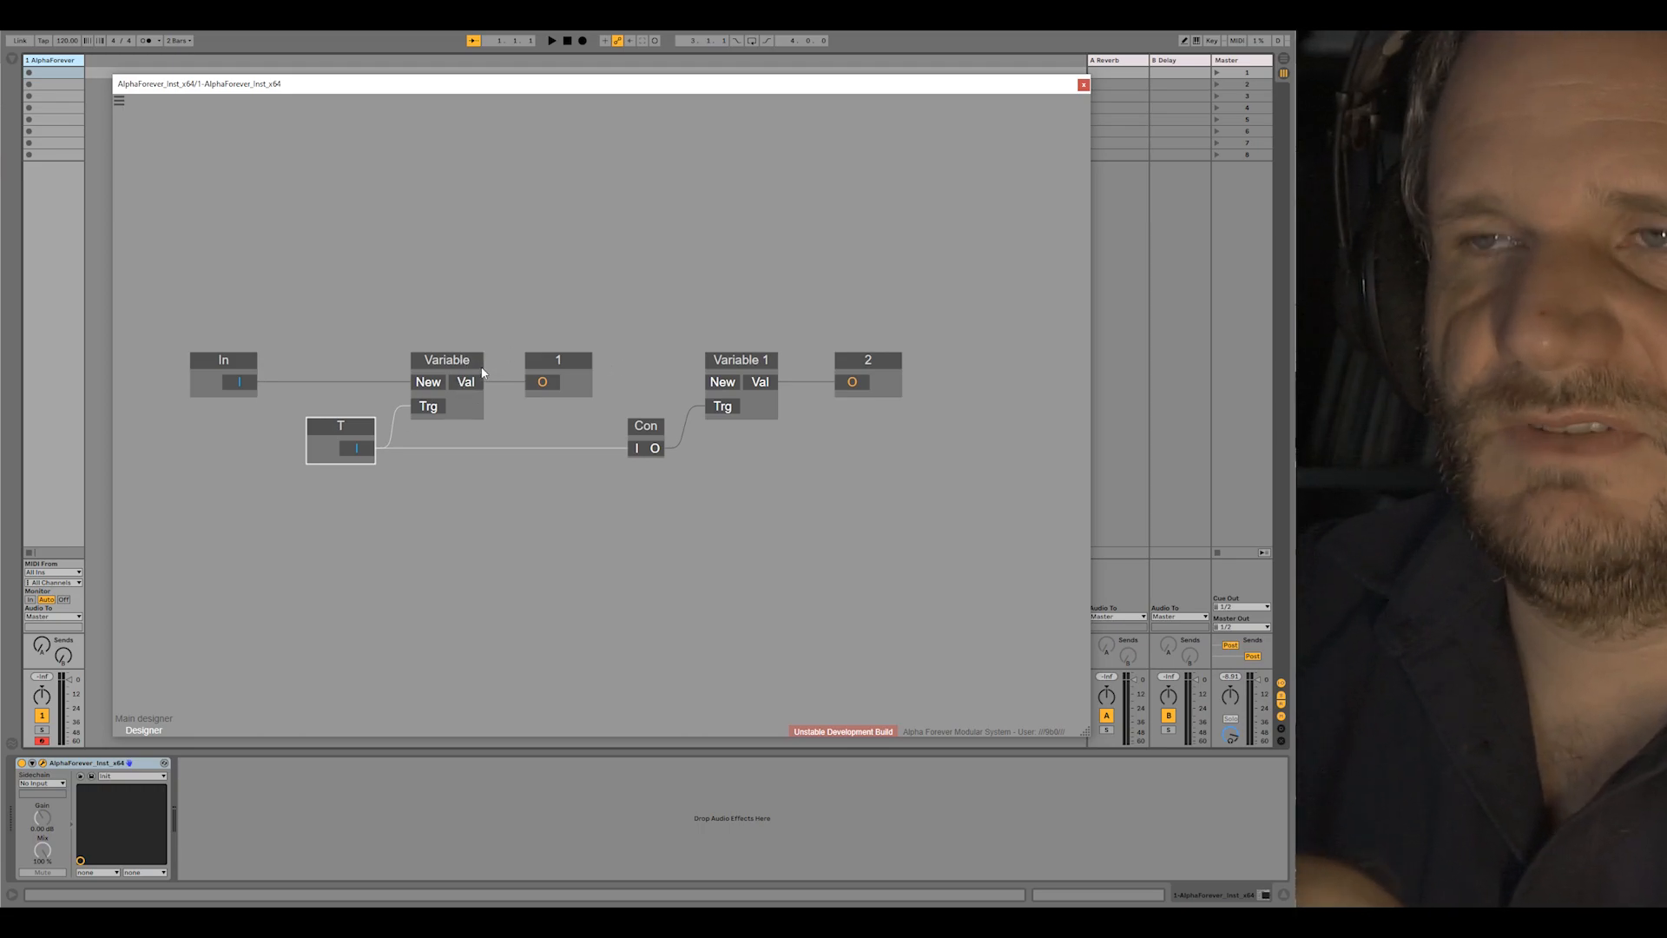
Step: Move outputs 1 and 2 together to a row above the Variable modules
left_click(554, 358)
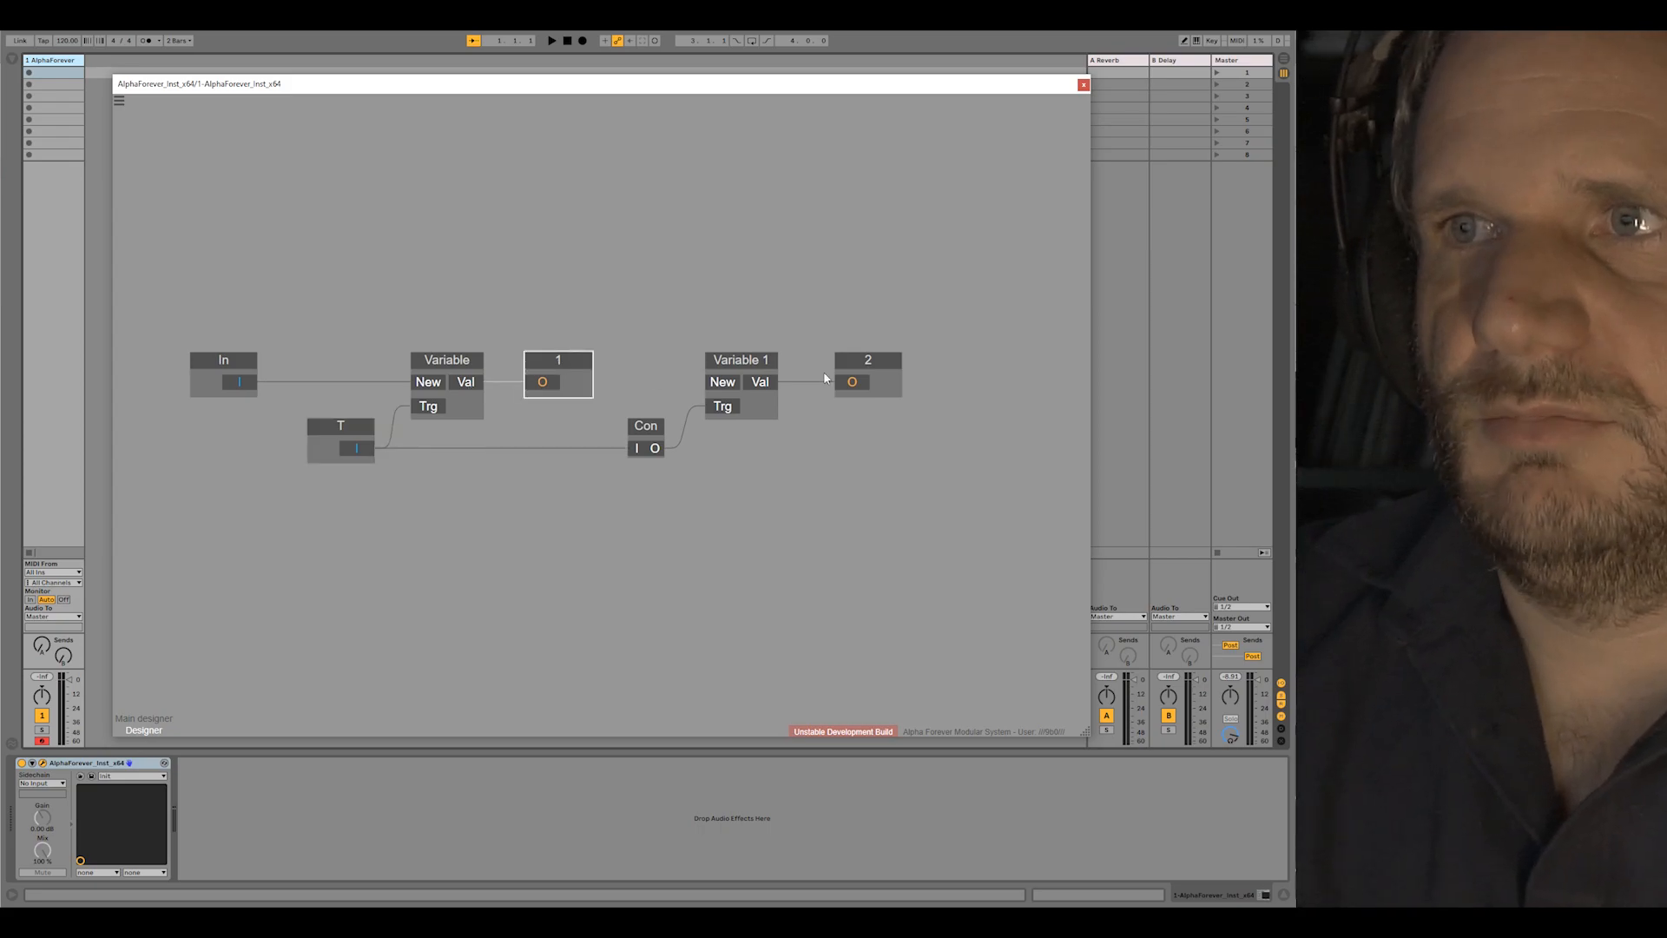
left_click(866, 362, "shift")
left_click_drag(866, 361, 868, 312)
Step: Add a Previous module between the two Variables, wiring the first's Val to its In and its Out to the second's New
double_click(597, 458)
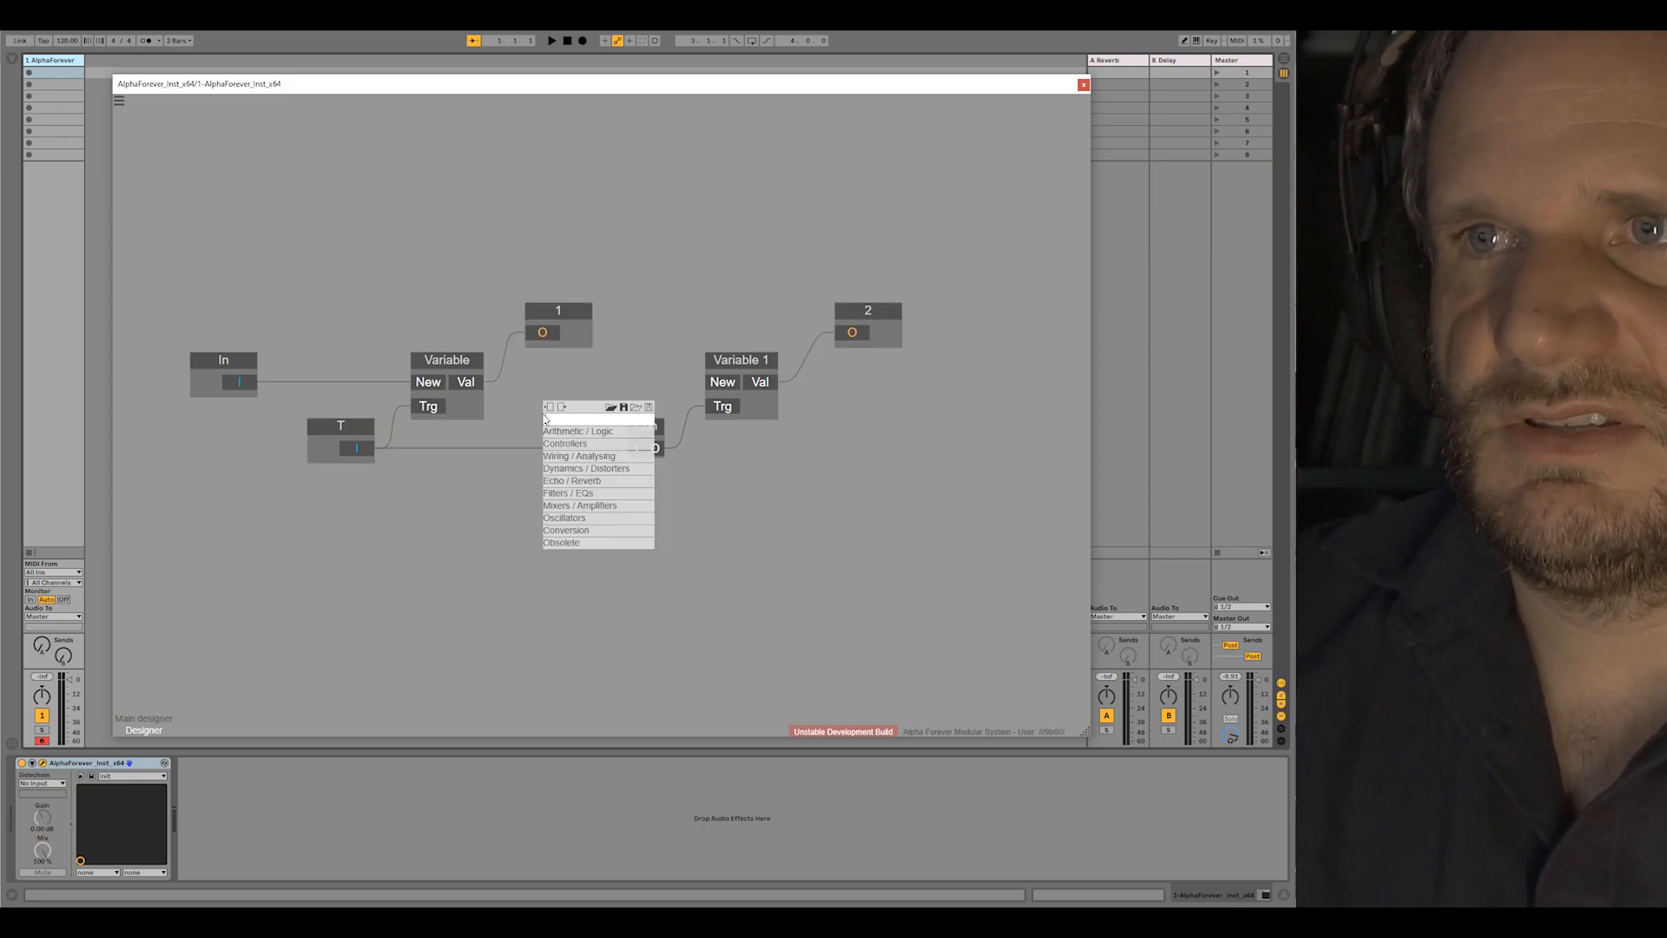
type("prev")
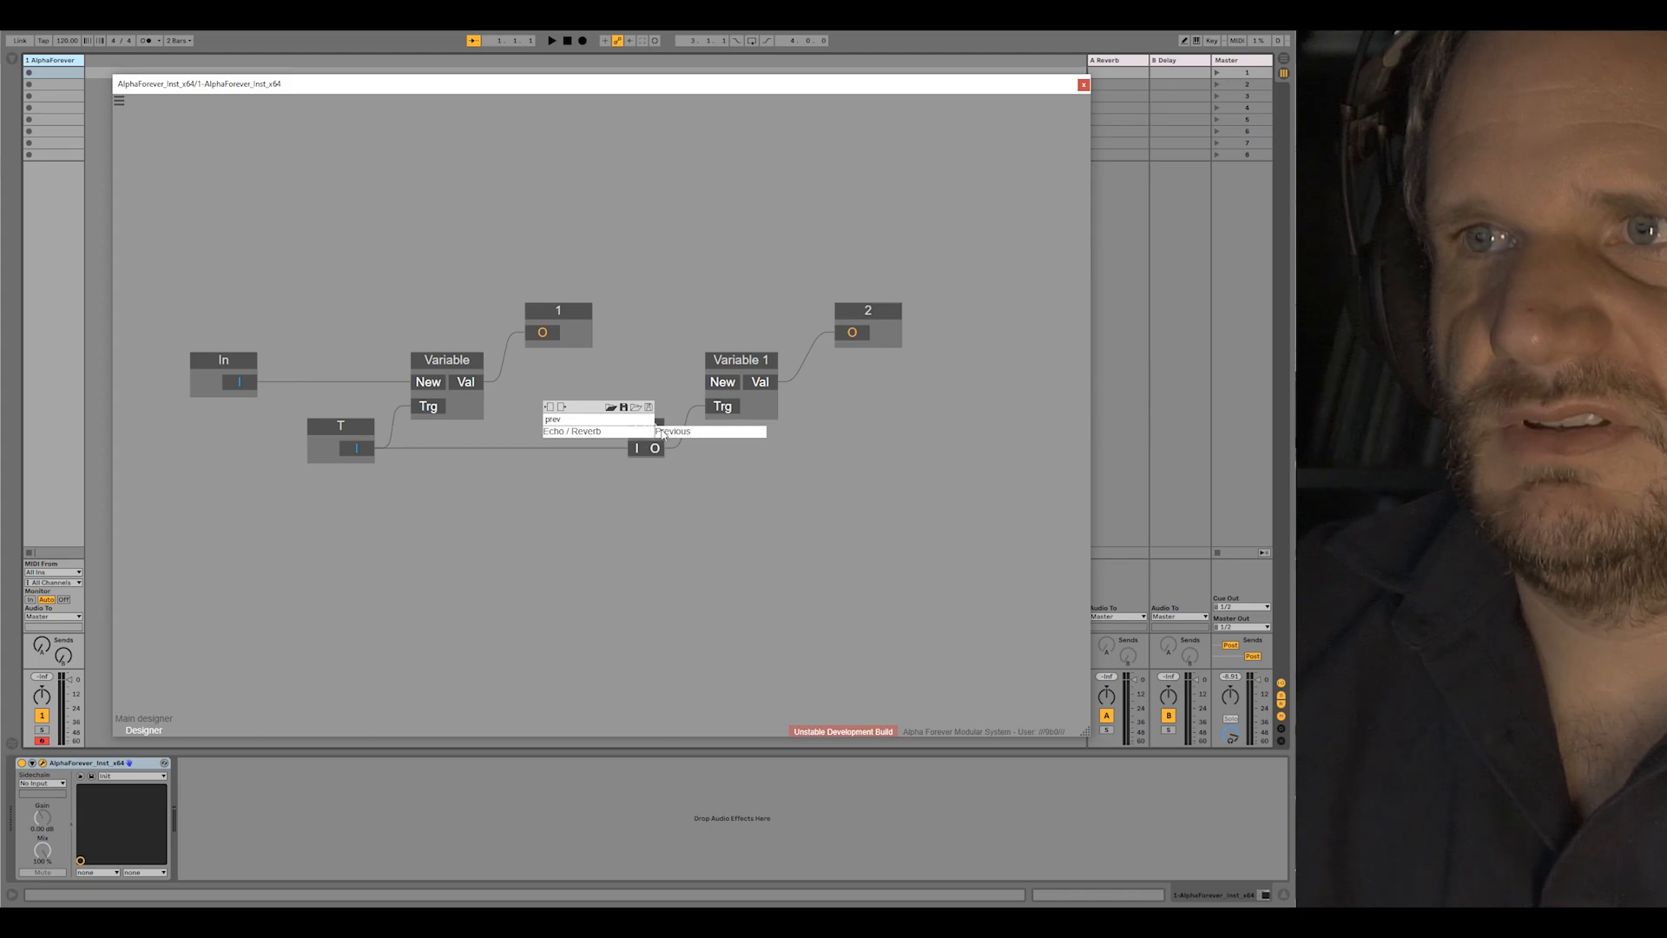
key("Return")
left_click_drag(615, 439, 639, 383)
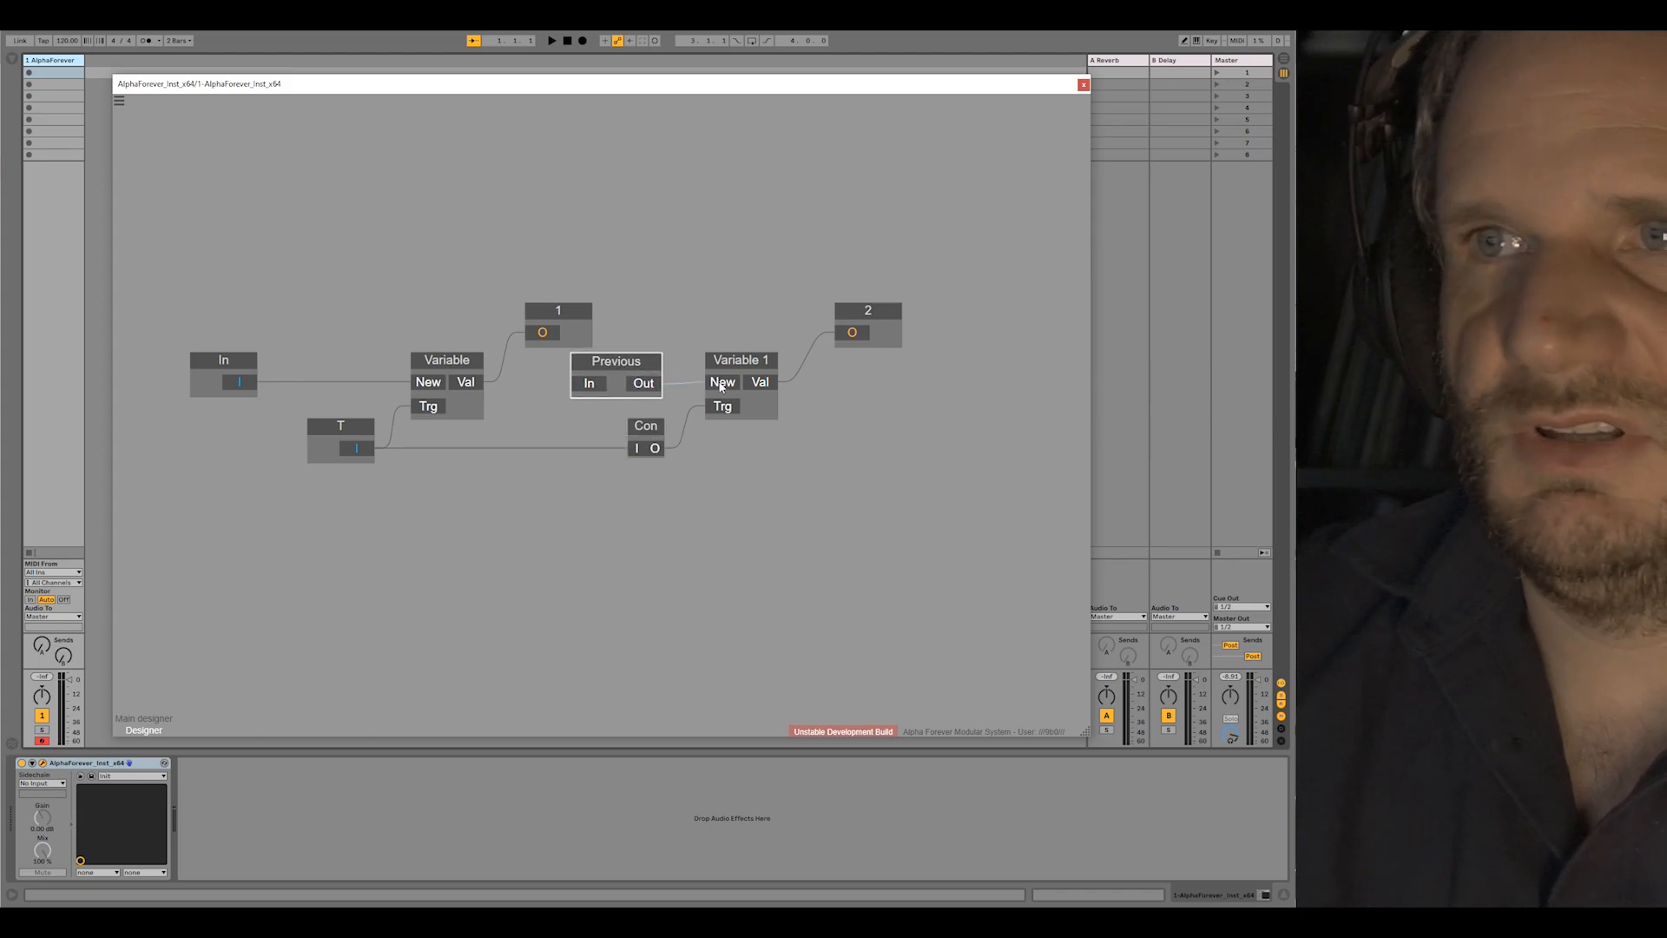
left_click_drag(477, 385, 591, 389)
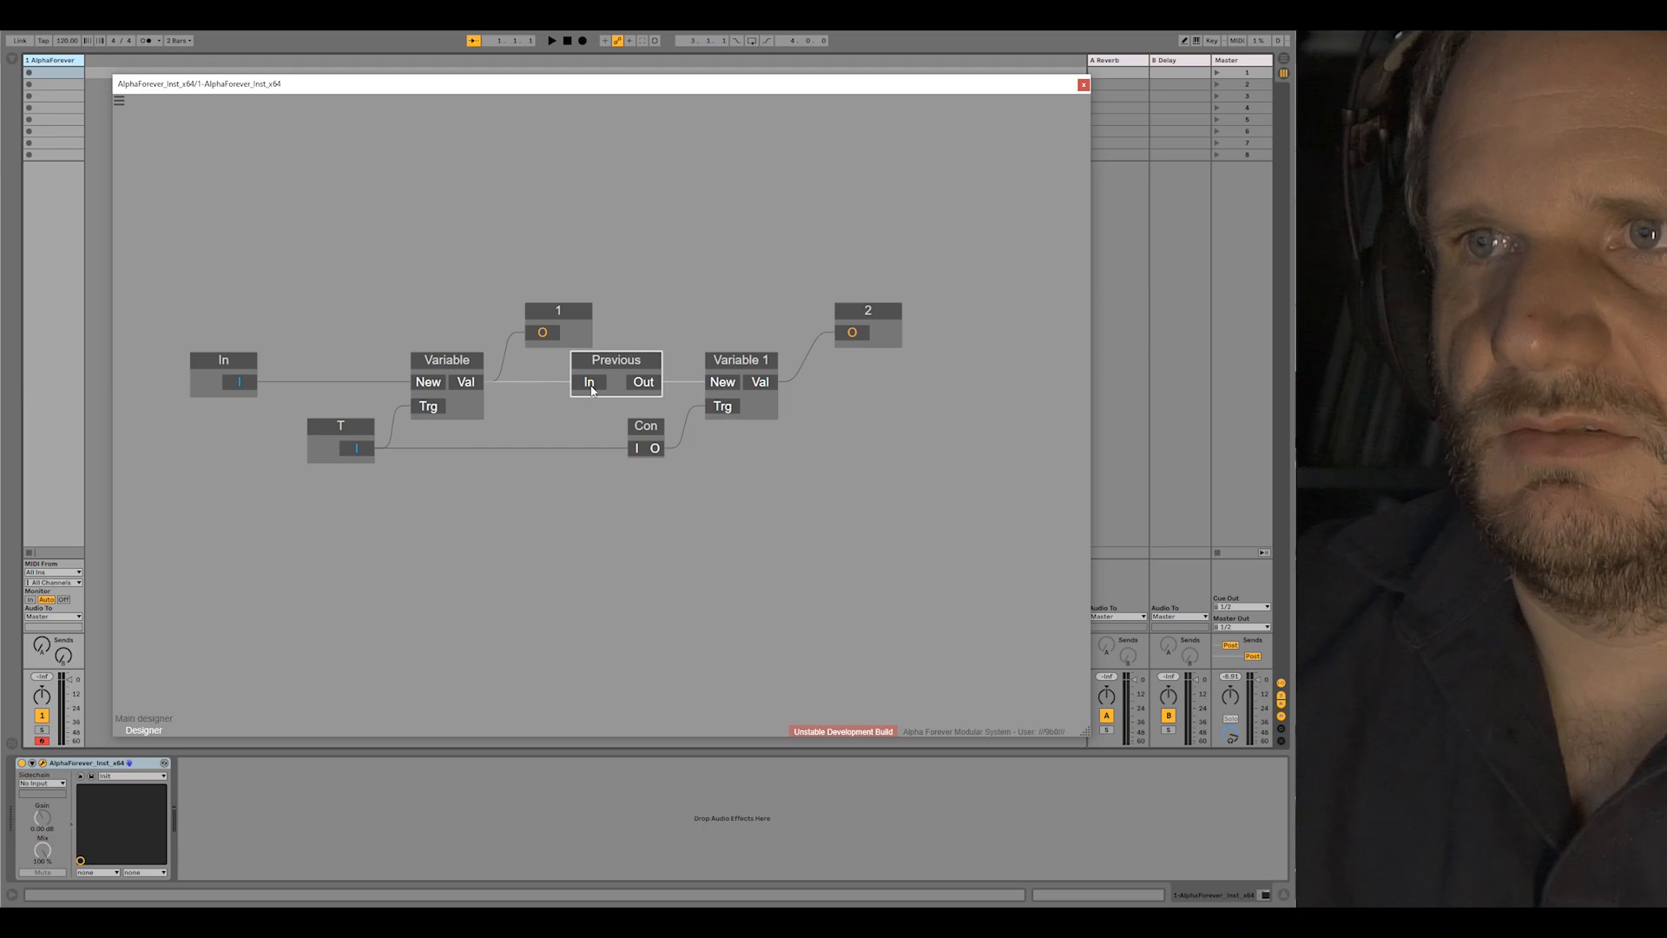
Step: Raise outputs 1 and 2 together to a higher row, then shift each slightly closer to its Variable module
left_click(863, 311)
left_click(566, 310, "shift")
left_click_drag(567, 311, 568, 271)
left_click(614, 238)
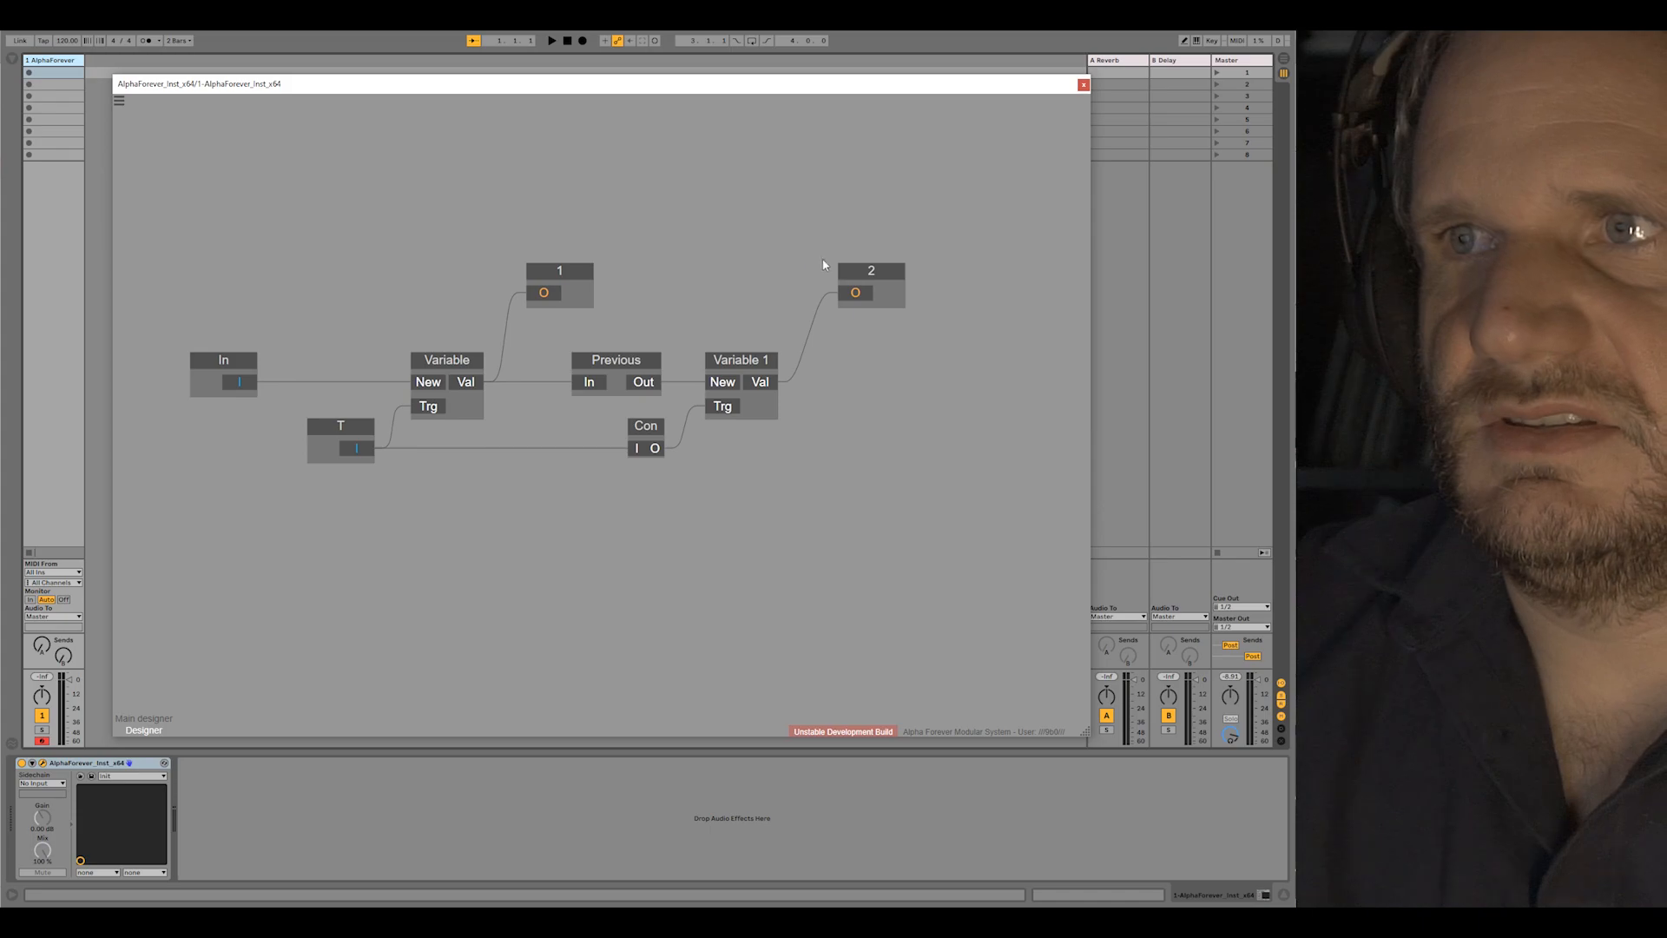
left_click_drag(861, 273, 830, 274)
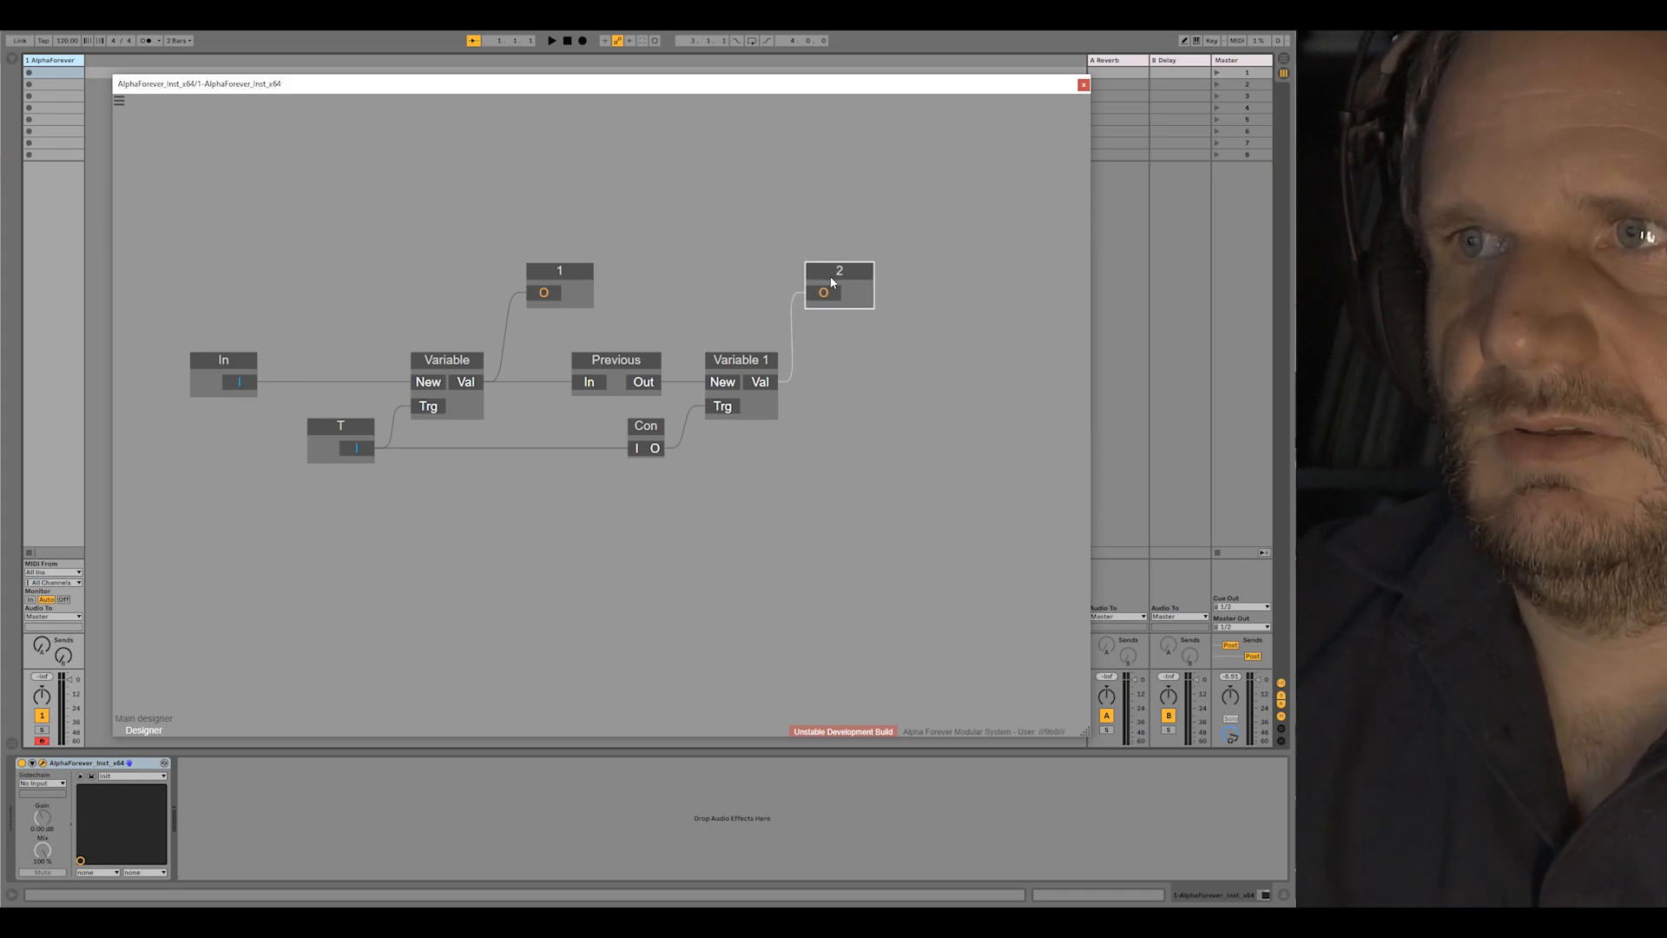
left_click_drag(554, 271, 541, 271)
Step: Shift Previous, Con, the second Variable and output 2 as a group slightly away from the first Variable
left_click_drag(621, 306, 382, 284)
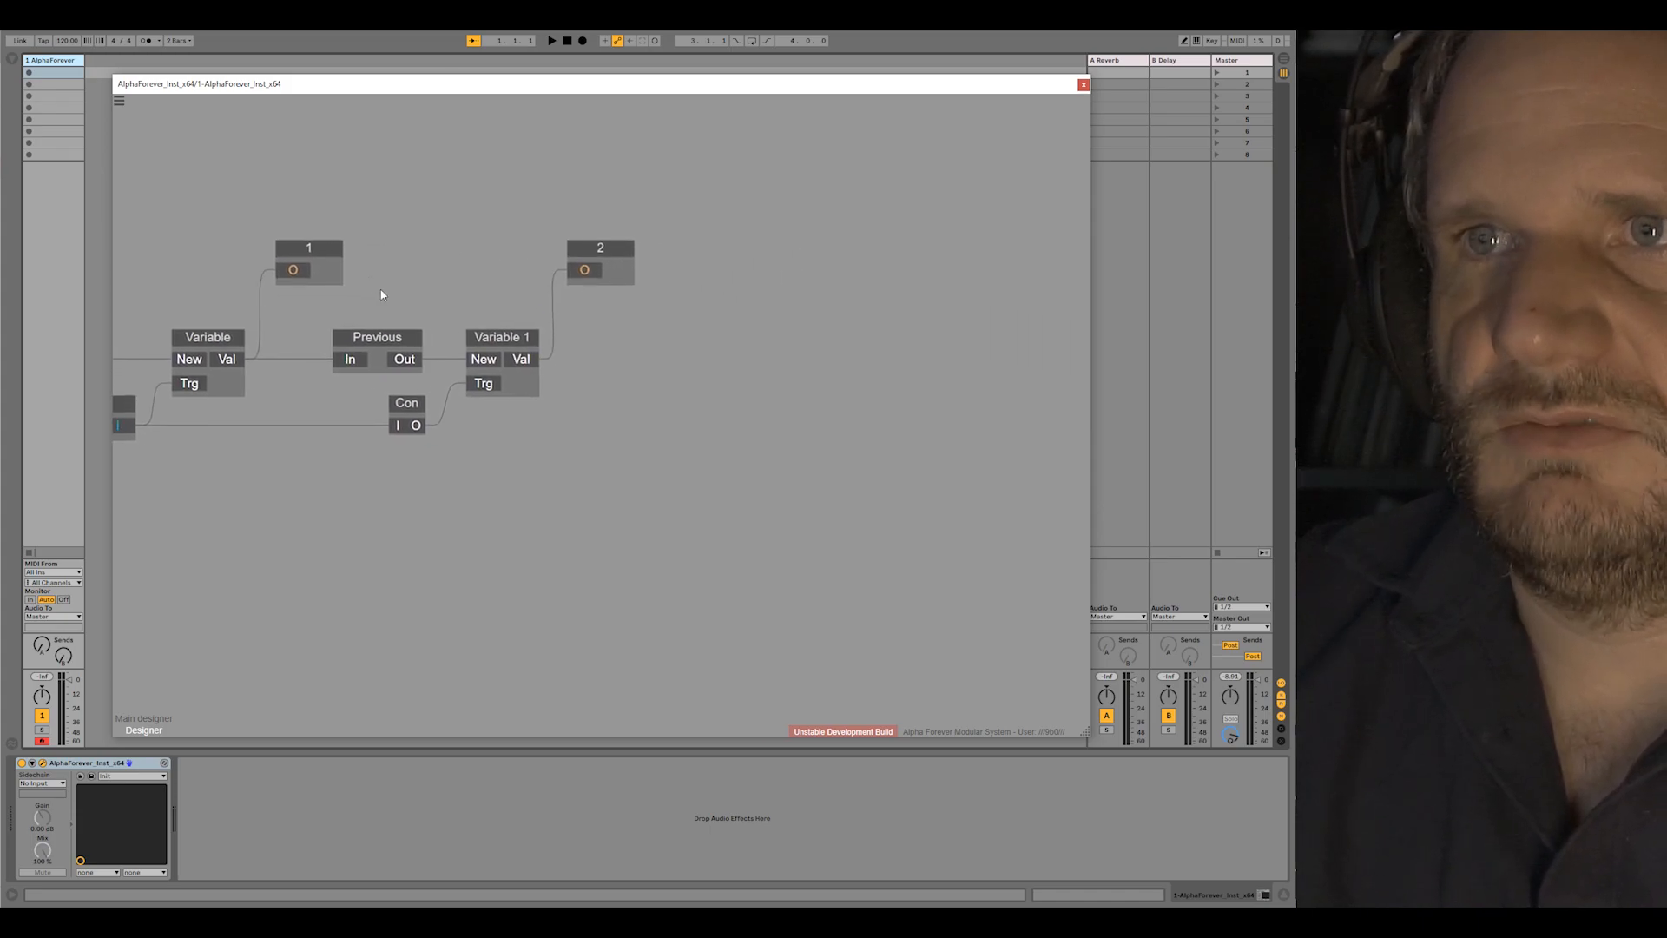
left_click_drag(315, 473, 643, 249)
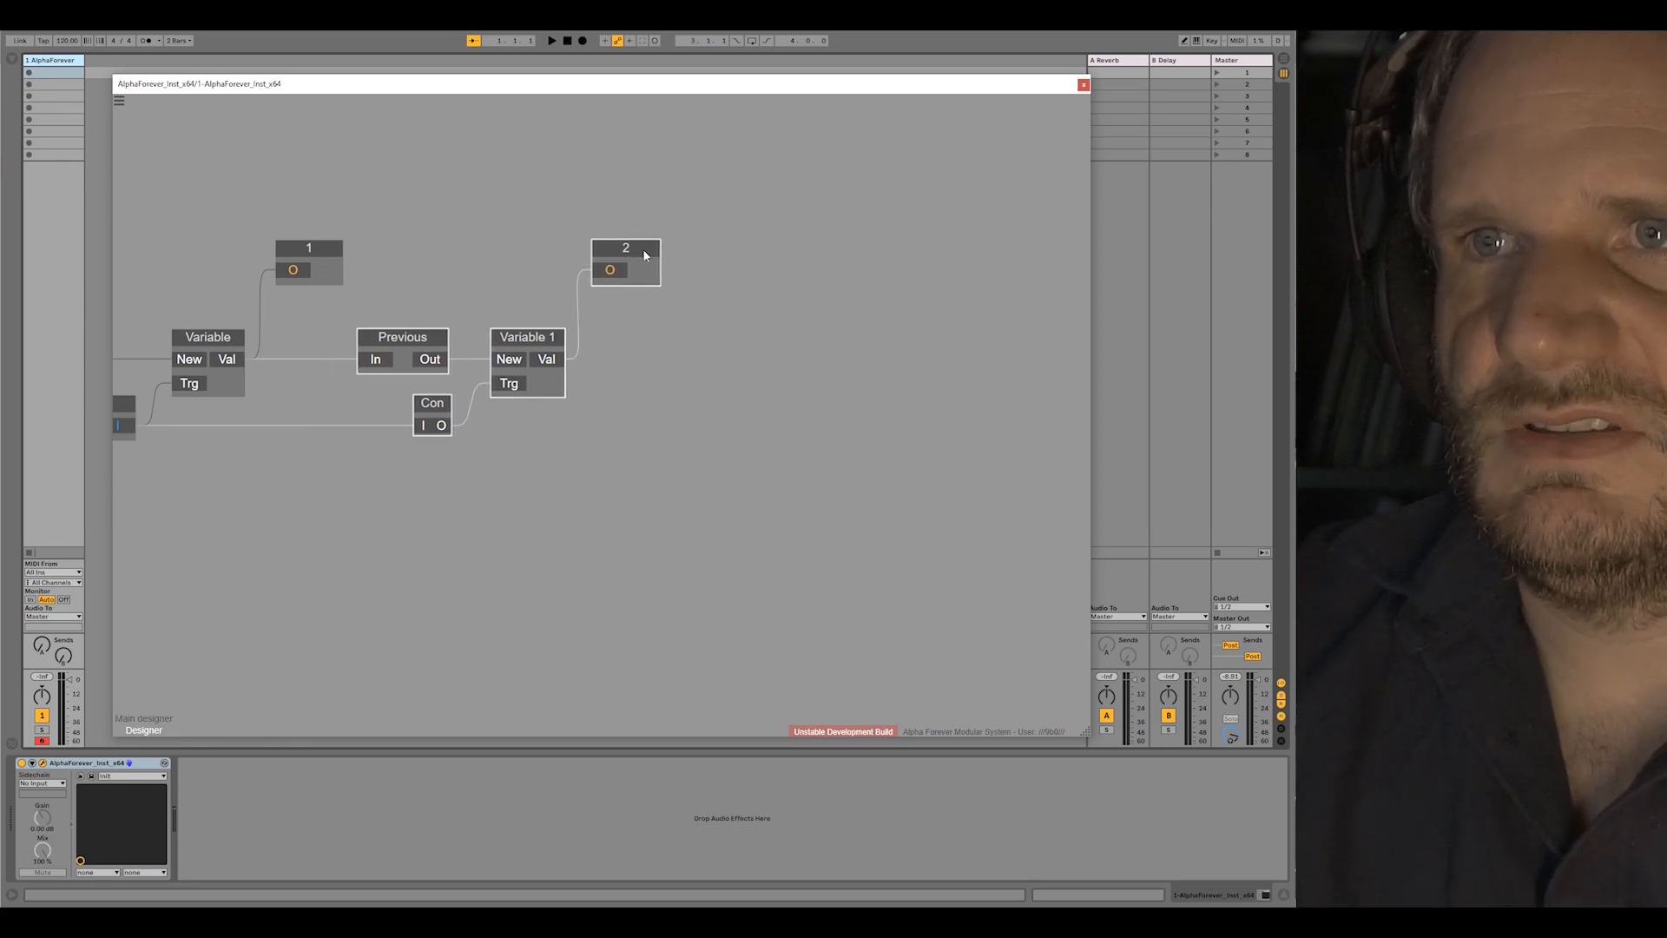
left_click(653, 403)
Step: Duplicate the Previous, Con, Variable and output stage, place it after Variable 1 and wire Variable 1's Val to the copy's In
scroll(653, 404, "down", 2)
left_click_drag(436, 456, 718, 291)
key("ctrl+c")
key("ctrl+v")
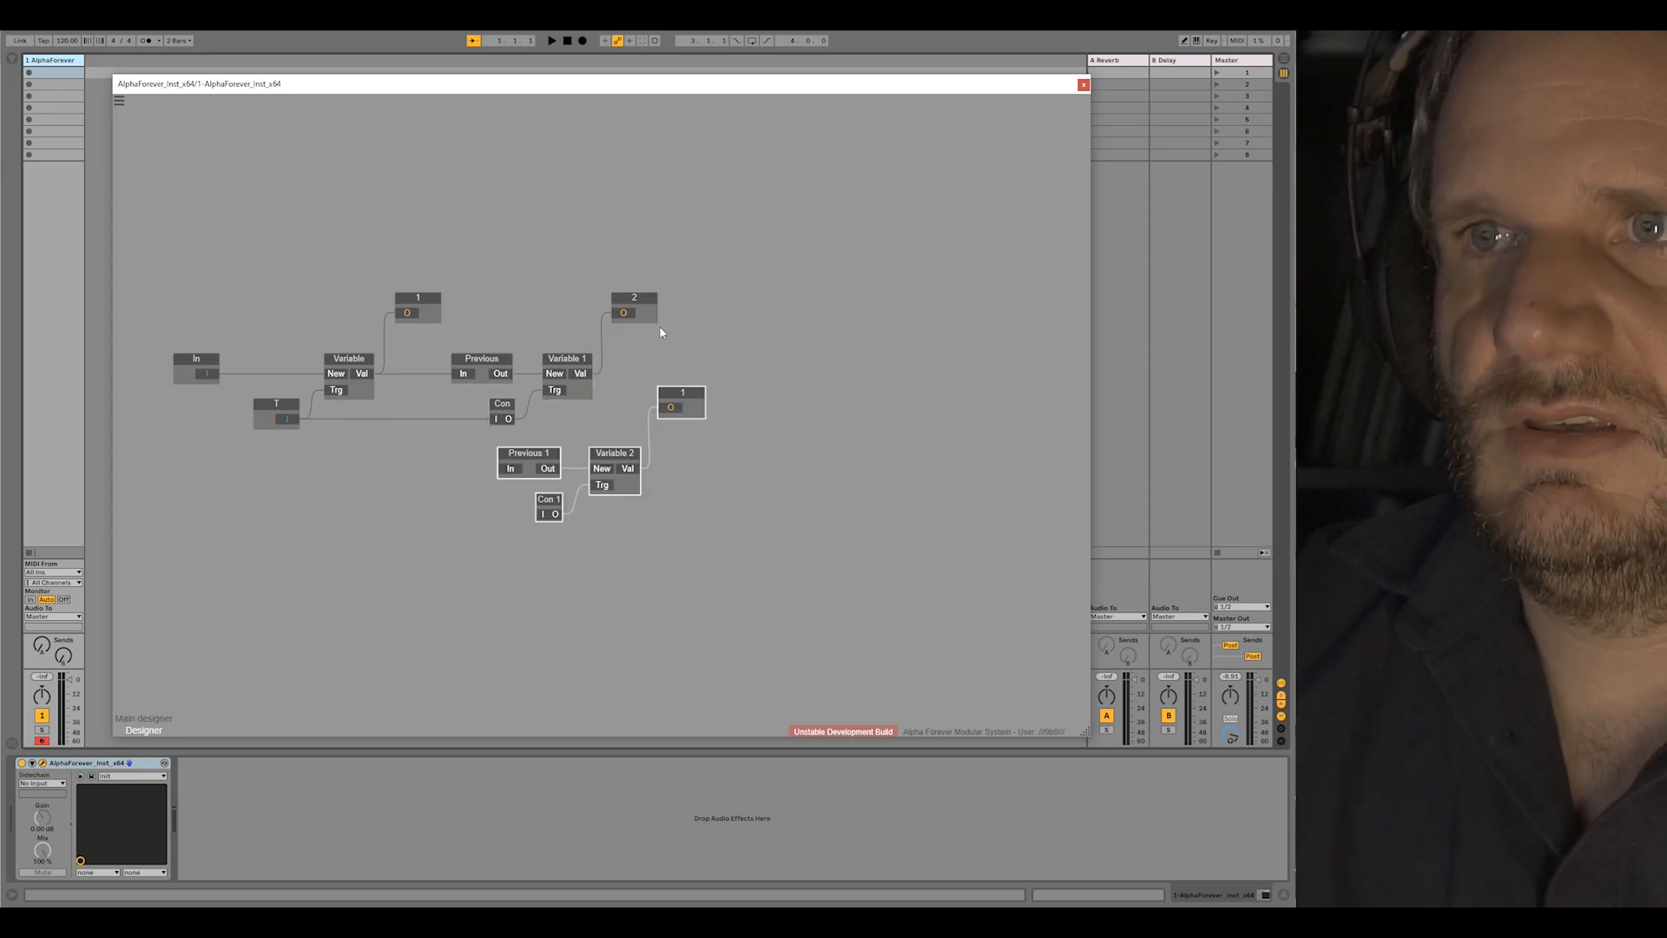
left_click_drag(602, 452, 786, 362)
left_click_drag(638, 382, 671, 382)
Step: Duplicate the stage again after Variable 2 and wire Variable 2's Val to the new Previous module's In
left_click_drag(847, 430, 563, 450)
left_click_drag(698, 498, 667, 452)
left_click_drag(382, 270, 372, 271)
key("ctrl+c")
key("ctrl+v")
left_click_drag(461, 478, 651, 380)
left_click_drag(513, 394, 628, 395)
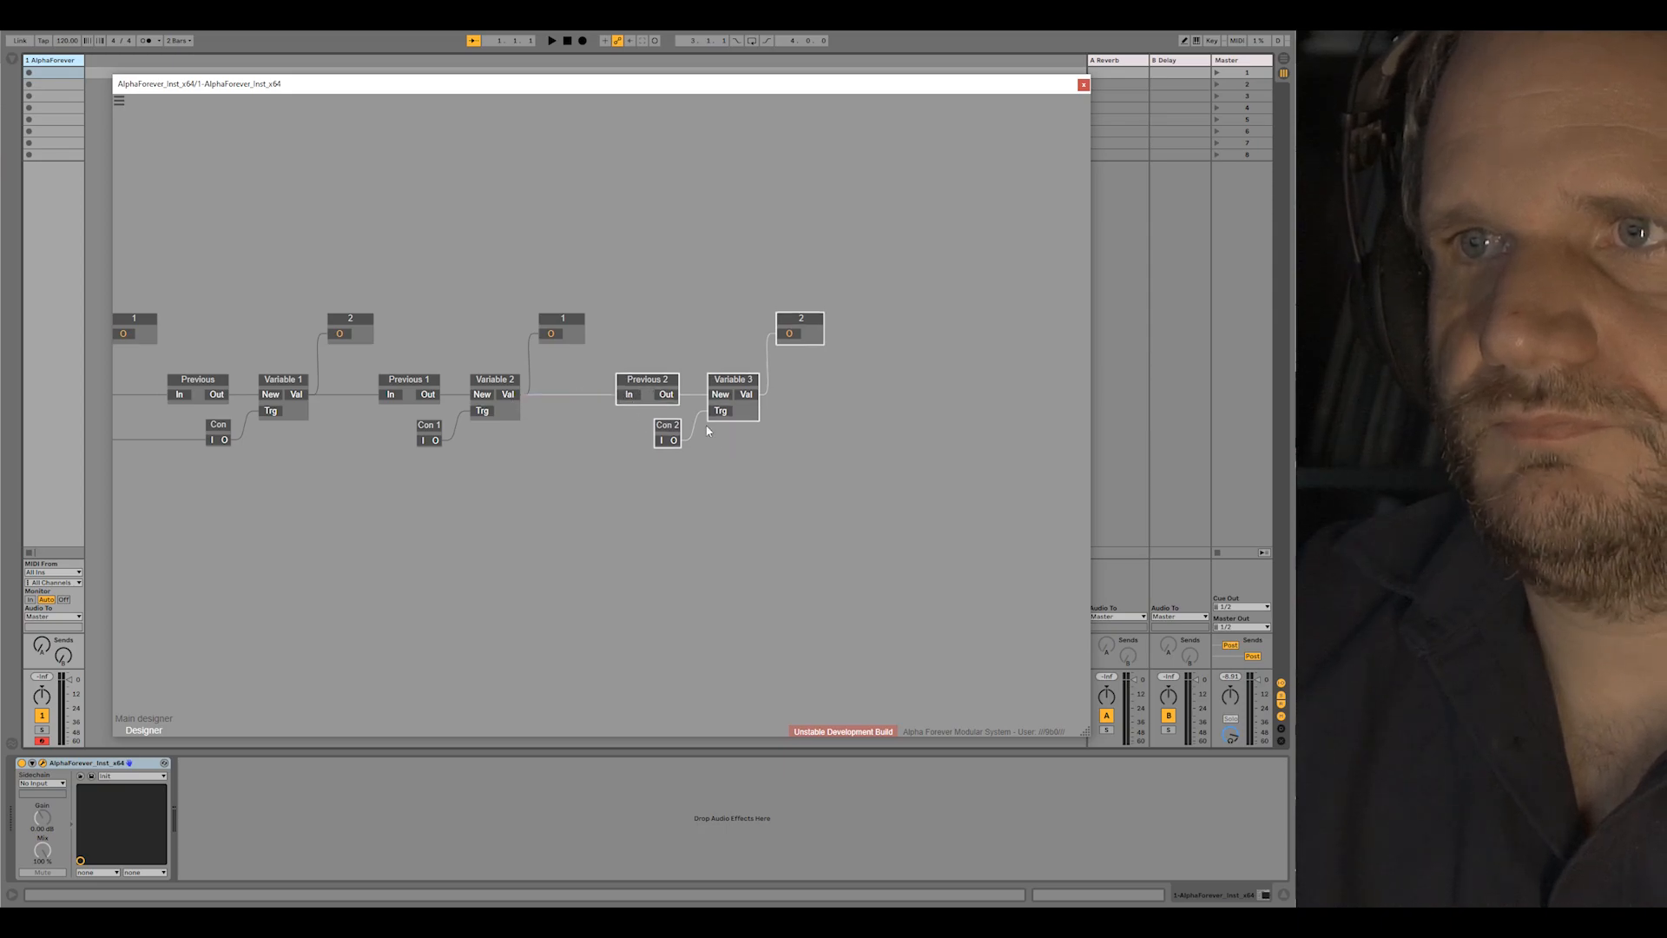
Step: Rename the outputs of the third and fourth Variables as 3 and 4
scroll(560, 430, "down", 2)
scroll(566, 438, "down", 1)
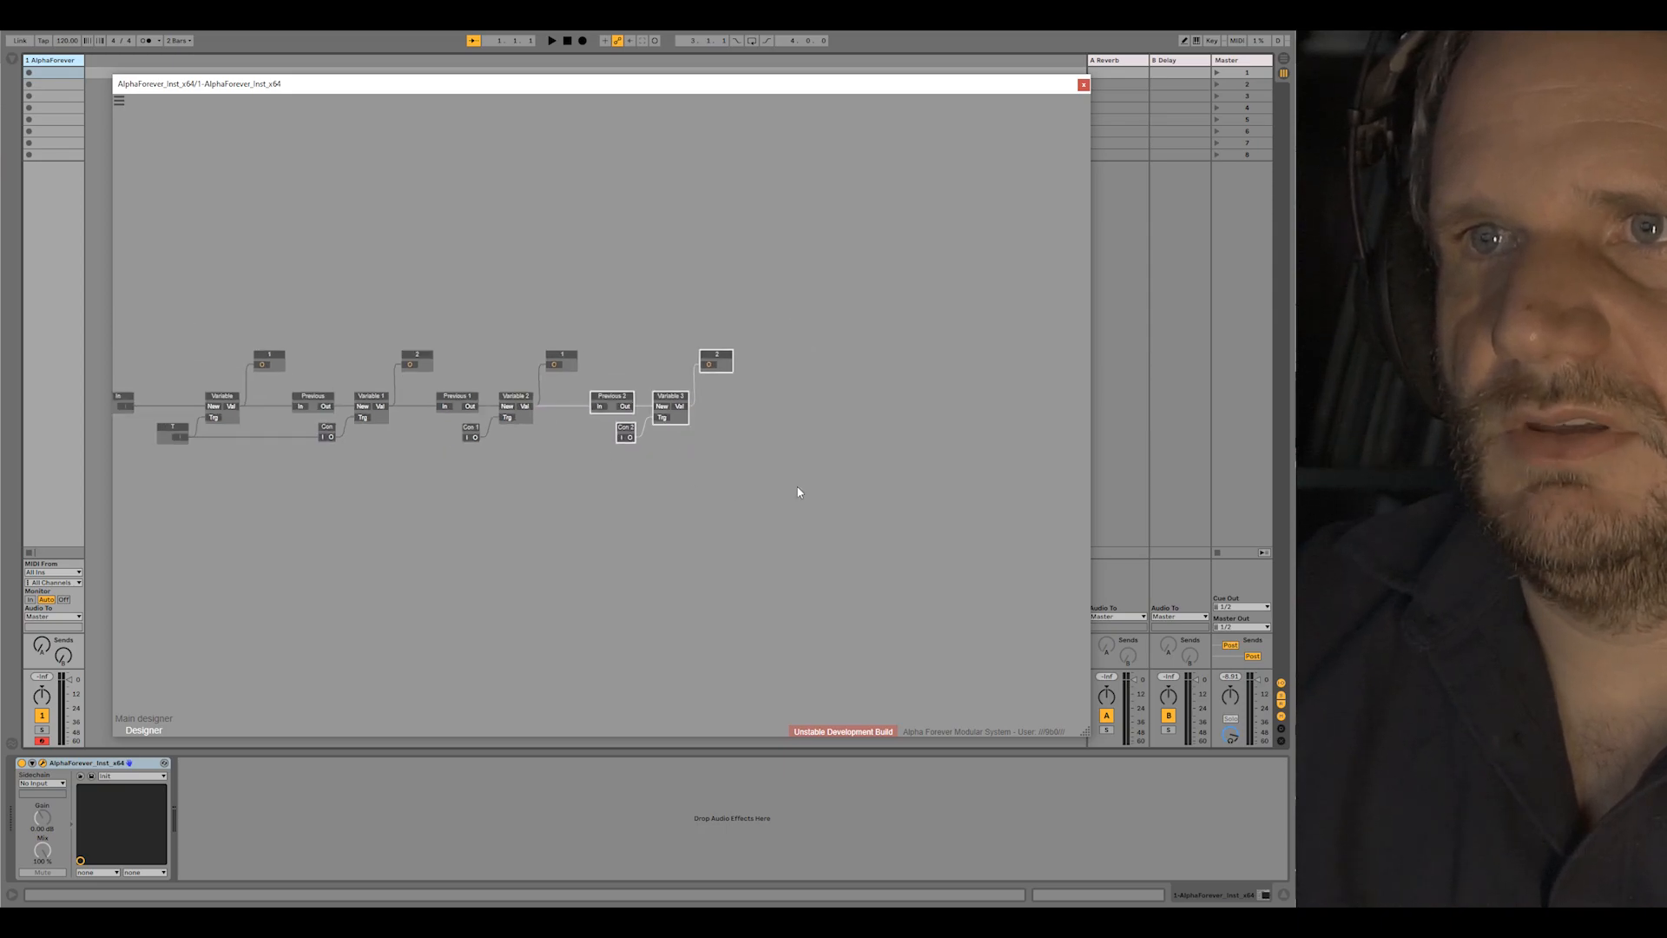
scroll(681, 465, "down", 1)
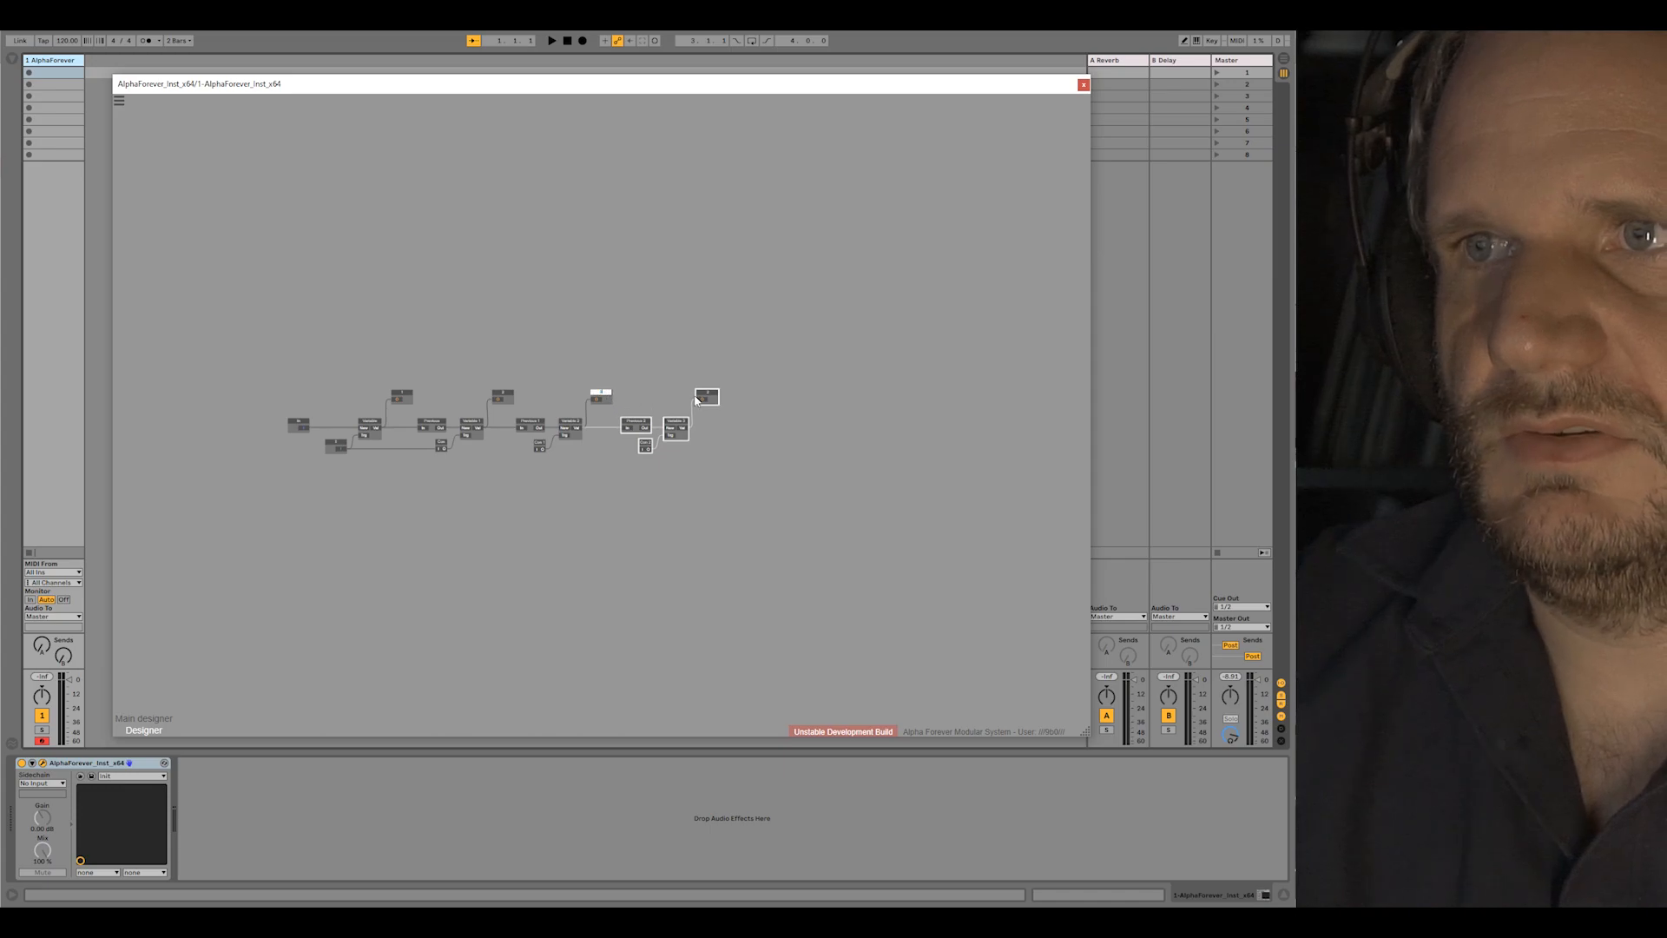
left_click(762, 430)
Step: Duplicate the three Previous-Variable stages onto the end of the chain and rename their outputs 5, 6 and 7
left_click_drag(772, 478, 417, 345)
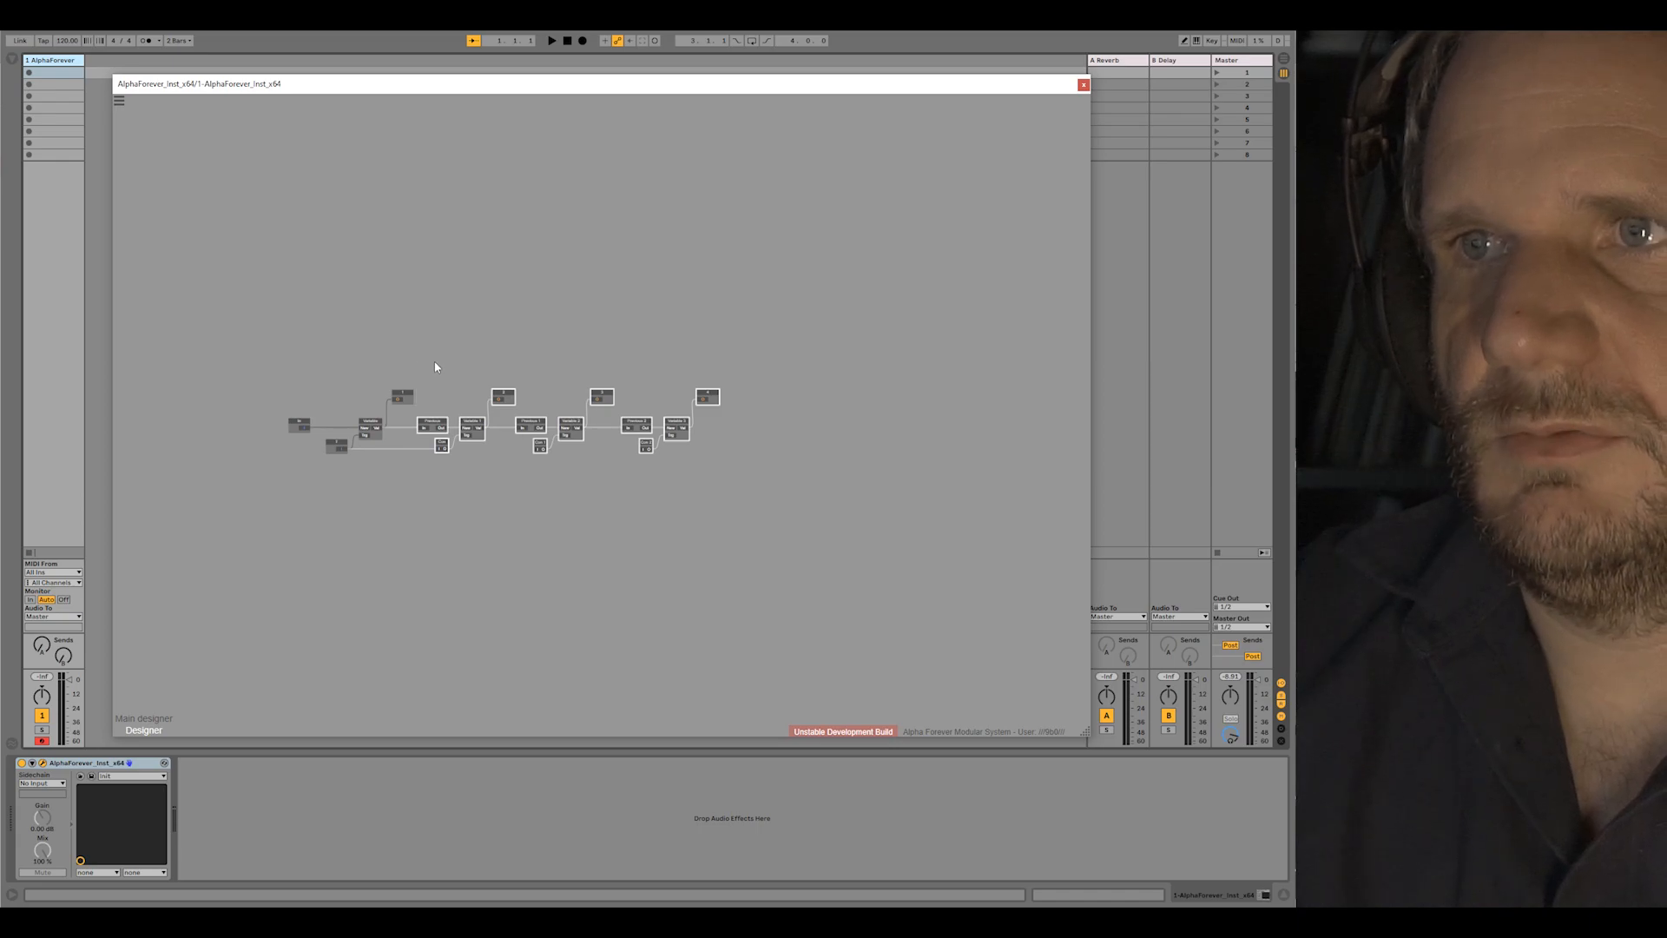
left_click_drag(473, 427, 597, 397)
double_click(665, 407)
type("5")
double_click(762, 407)
type("6")
double_click(866, 407)
type("7")
Step: Duplicate one more stage after output 7 and wire Variable 6's Val to the new Previous module's In
left_click_drag(923, 472, 635, 323)
key("ctrl+d")
left_click_drag(717, 440, 830, 389)
scroll(743, 395, "up", 5)
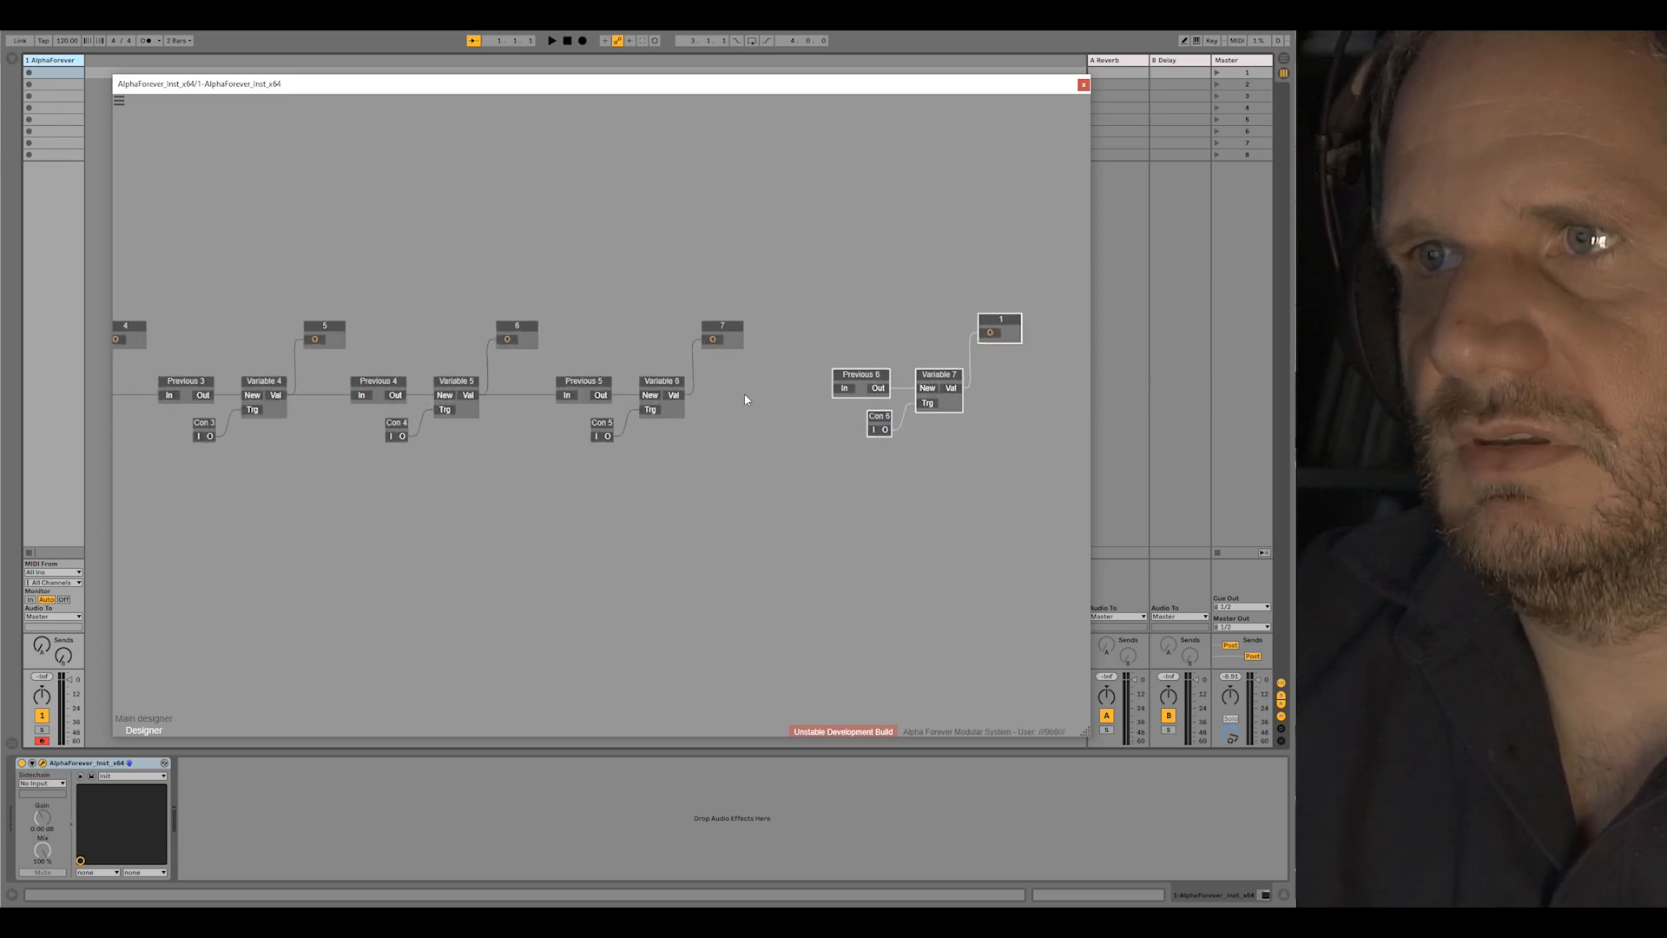
left_click_drag(657, 395, 817, 376)
Step: Rename the last stage's output as 8
double_click(995, 290)
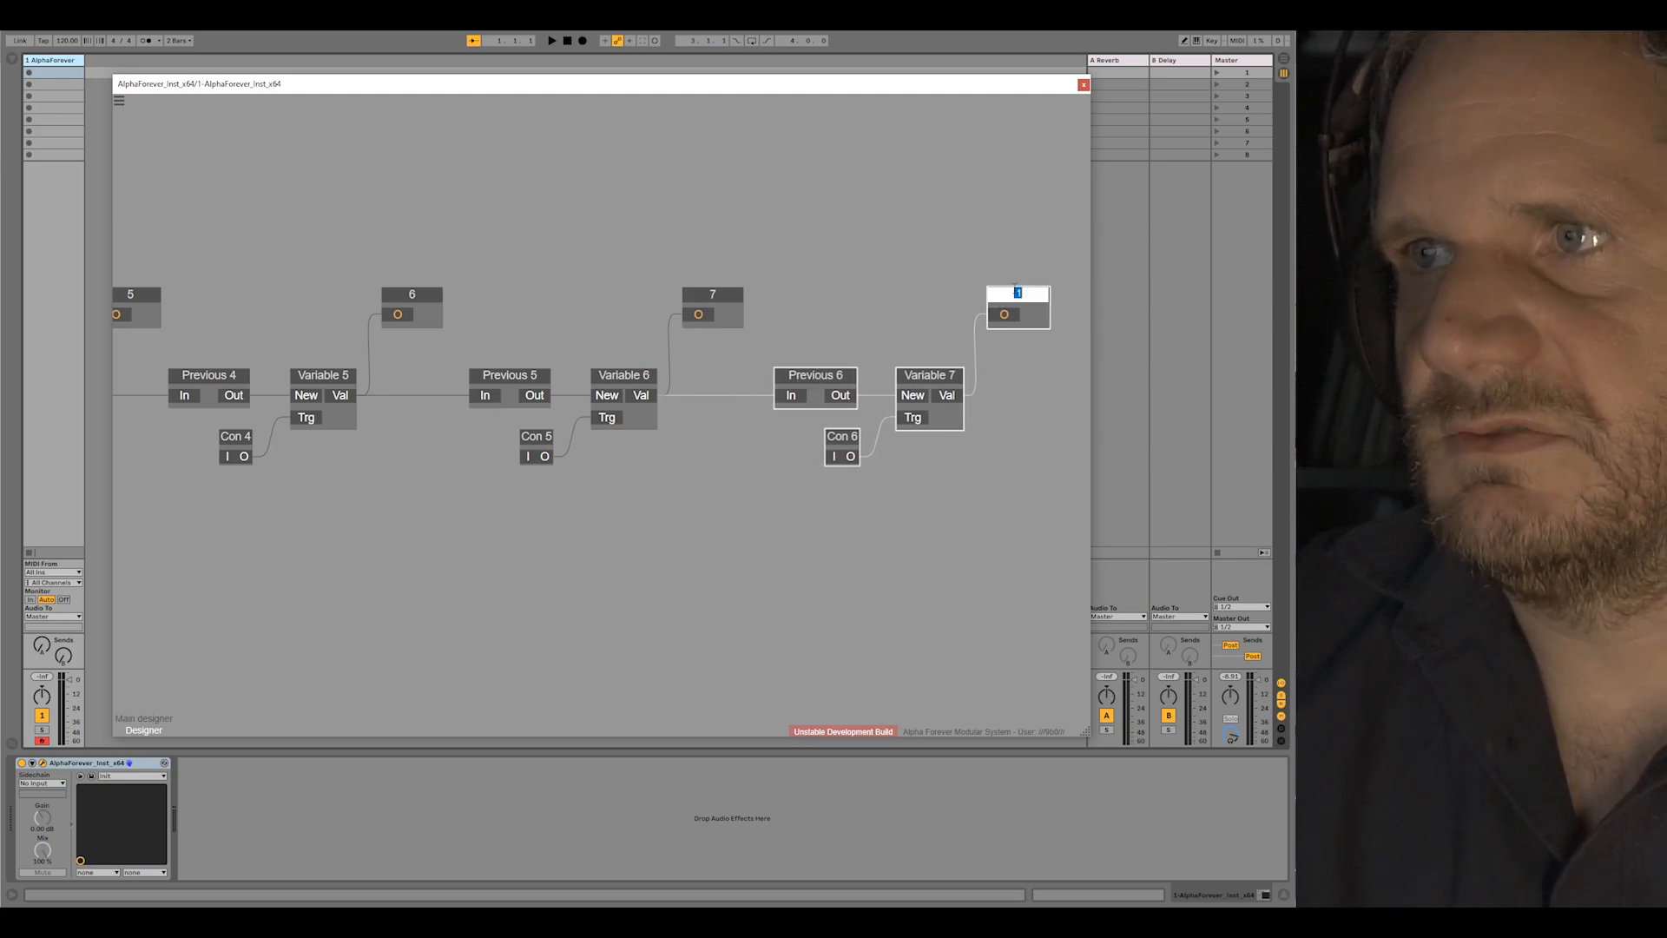
type("8")
key("Return")
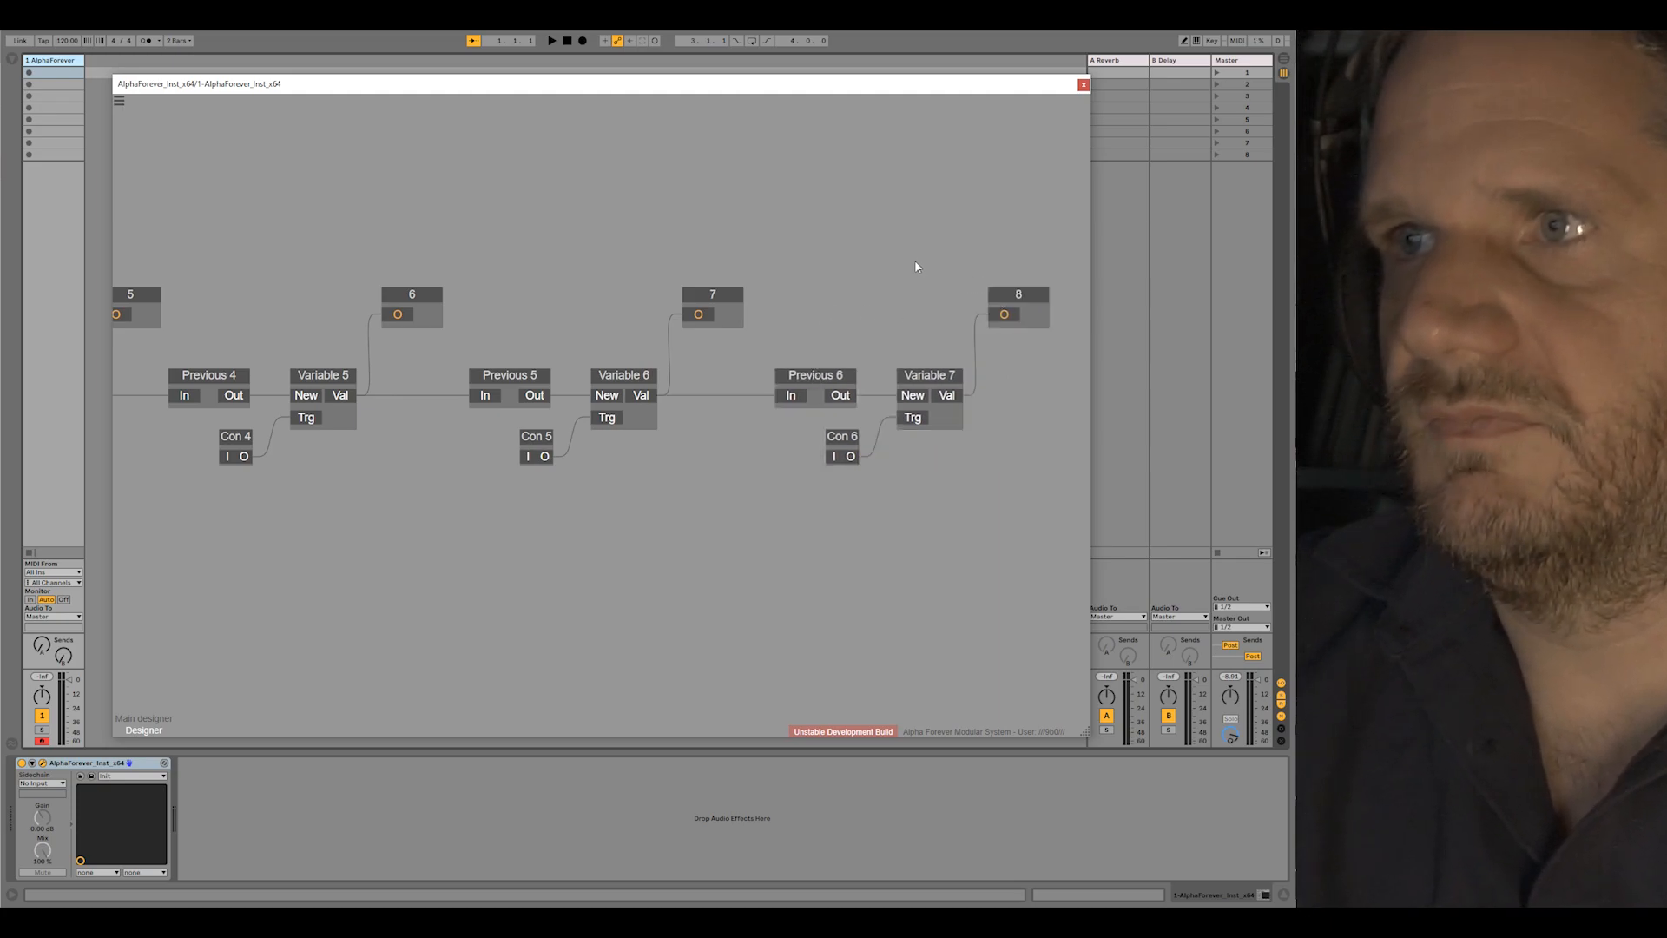
Step: Extend the trigger line by wiring the Con modules in series, each O to the next I, through Con 6
scroll(547, 482, "down", 3)
left_click_drag(600, 513, 1073, 536)
left_click_drag(347, 492, 835, 491)
left_click_drag(938, 503, 562, 499)
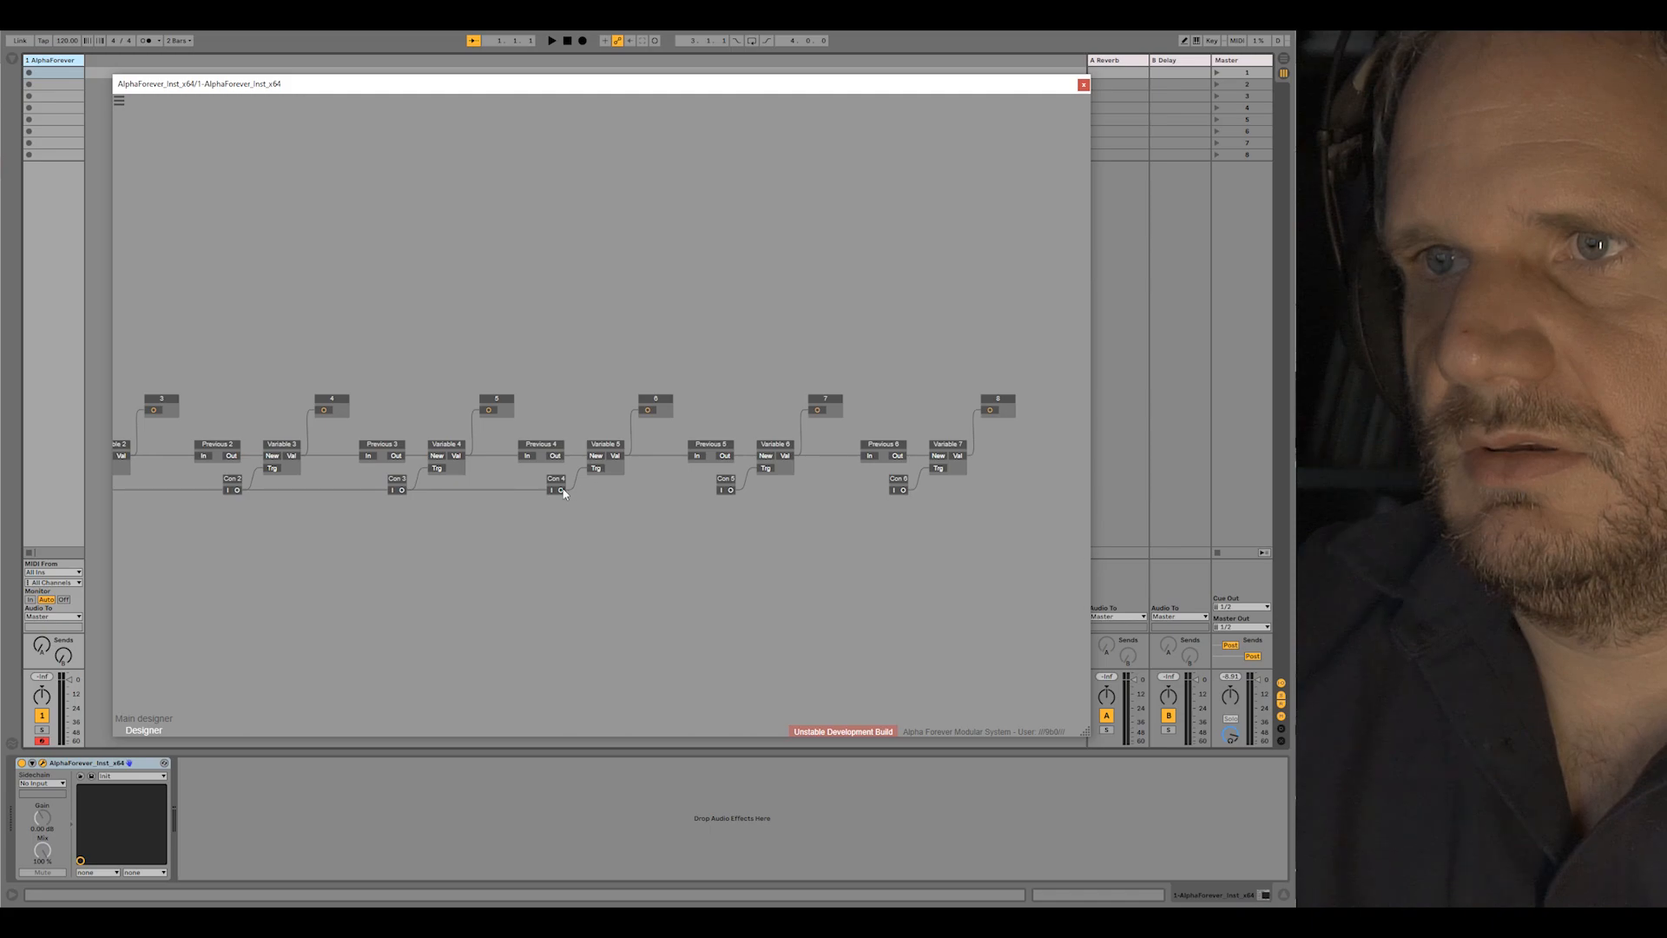
left_click_drag(599, 497, 894, 491)
scroll(785, 330, "down", 4)
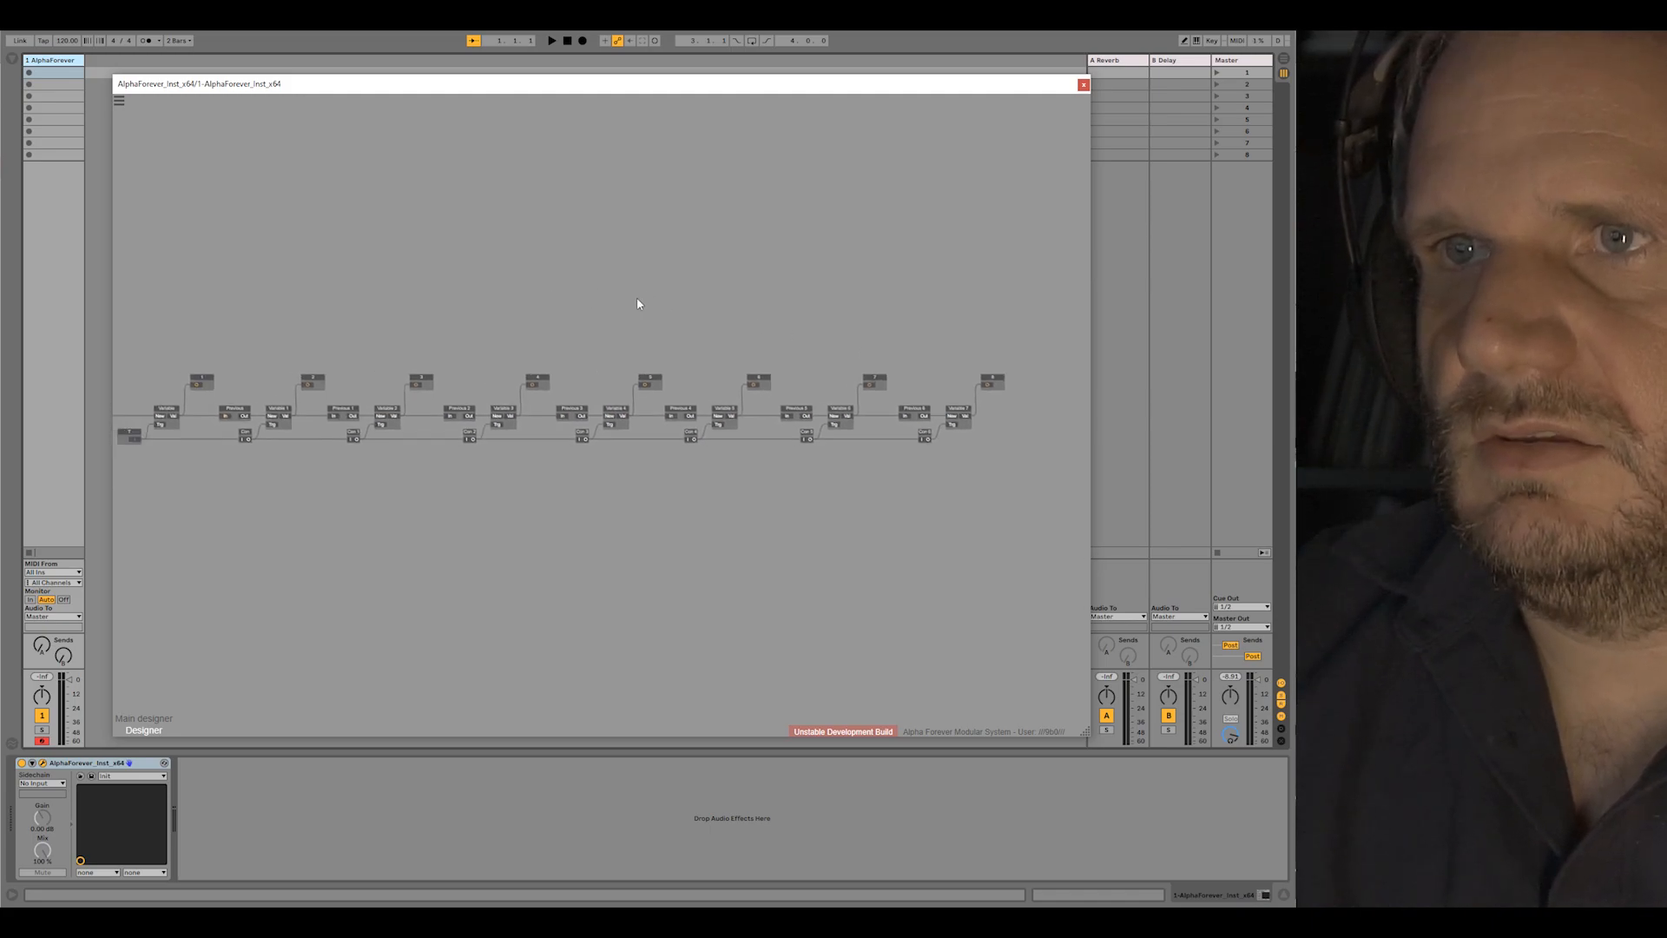
Step: Return to the main designer, rename the module Shift Register and move it up toward the upper-left area
mouse_move(688, 312)
left_mouse_down()
mouse_move(655, 338)
mouse_move(696, 318)
left_mouse_up()
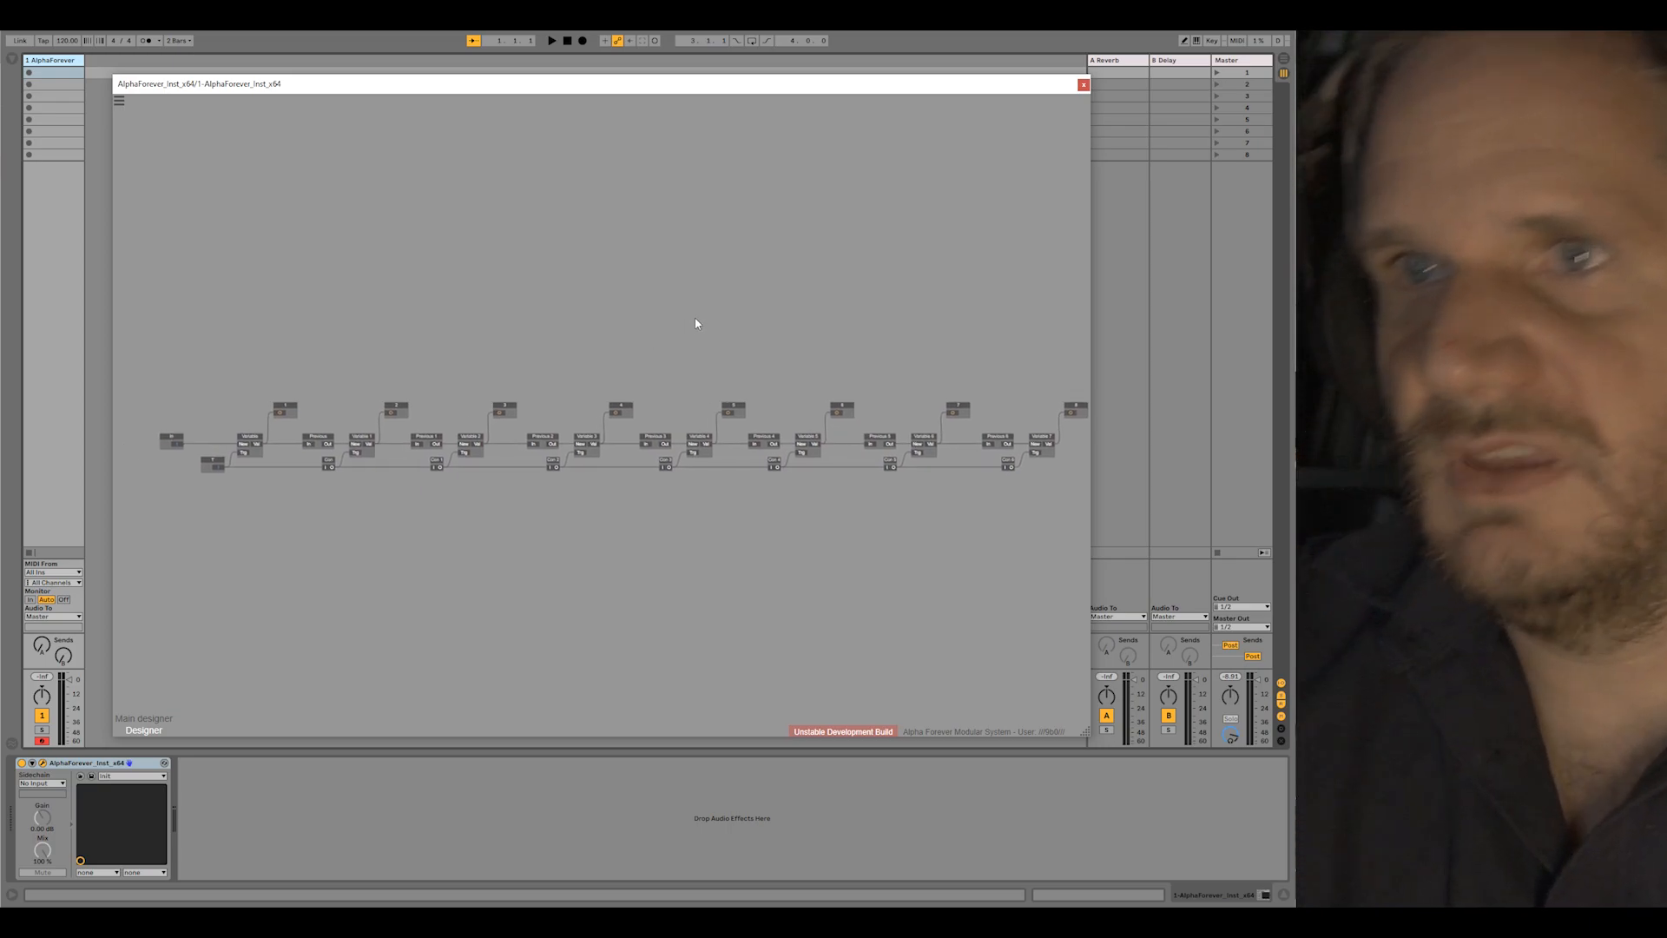
double_click(558, 314)
left_click(417, 380)
double_click(615, 253)
type("Shift Register")
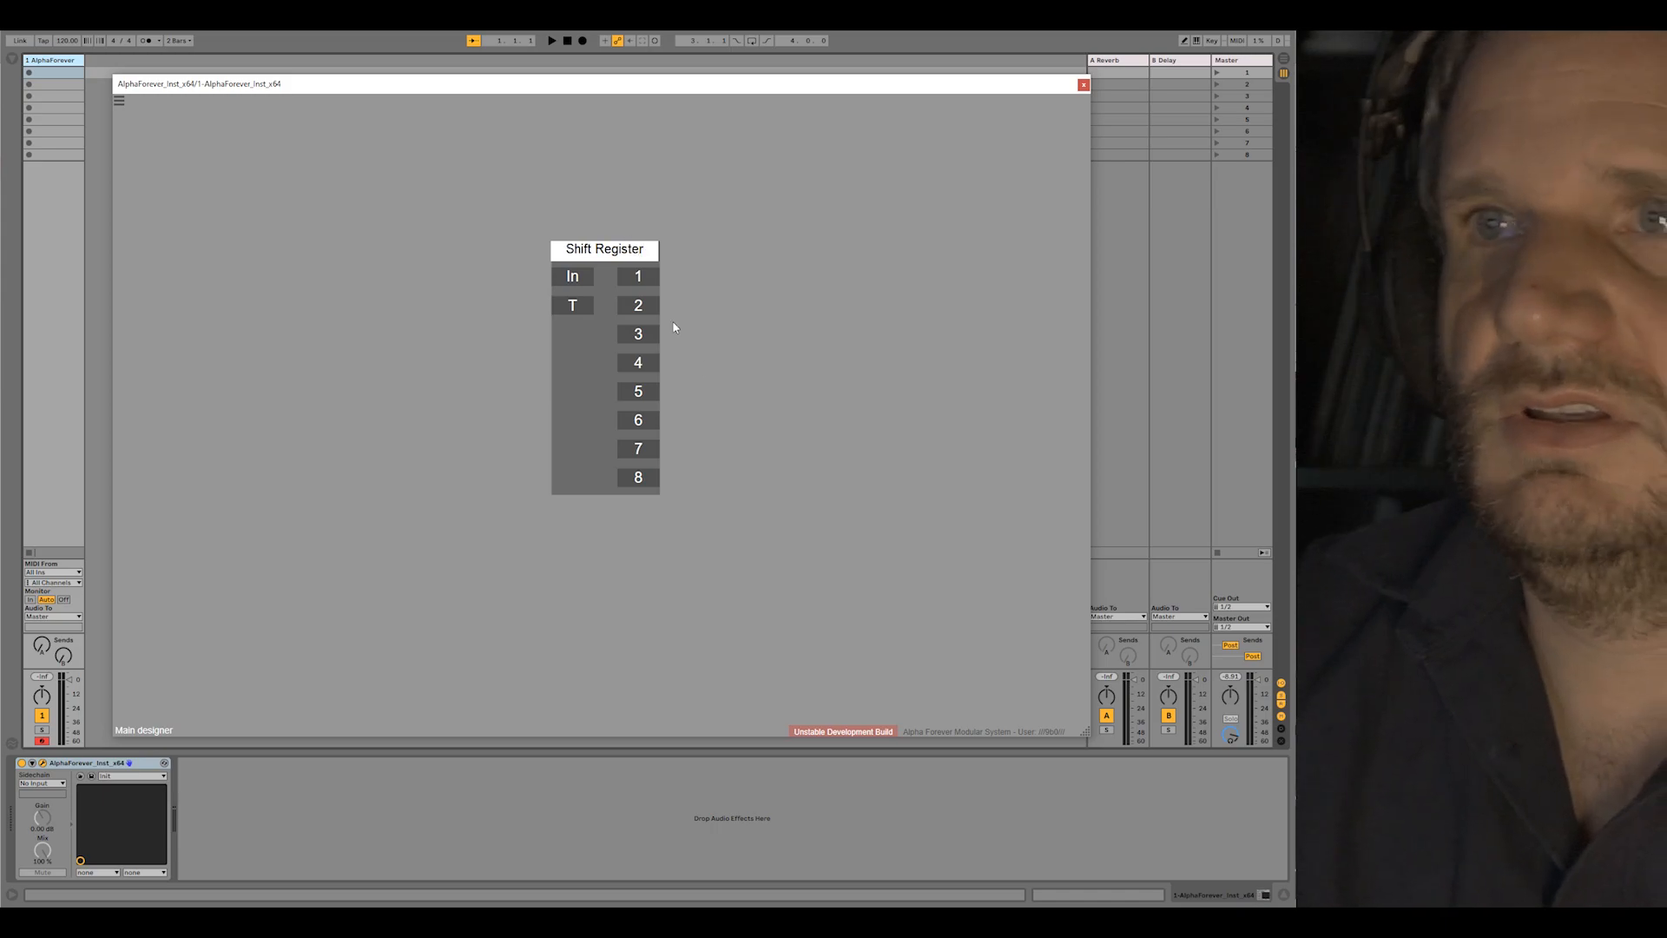
key("Return")
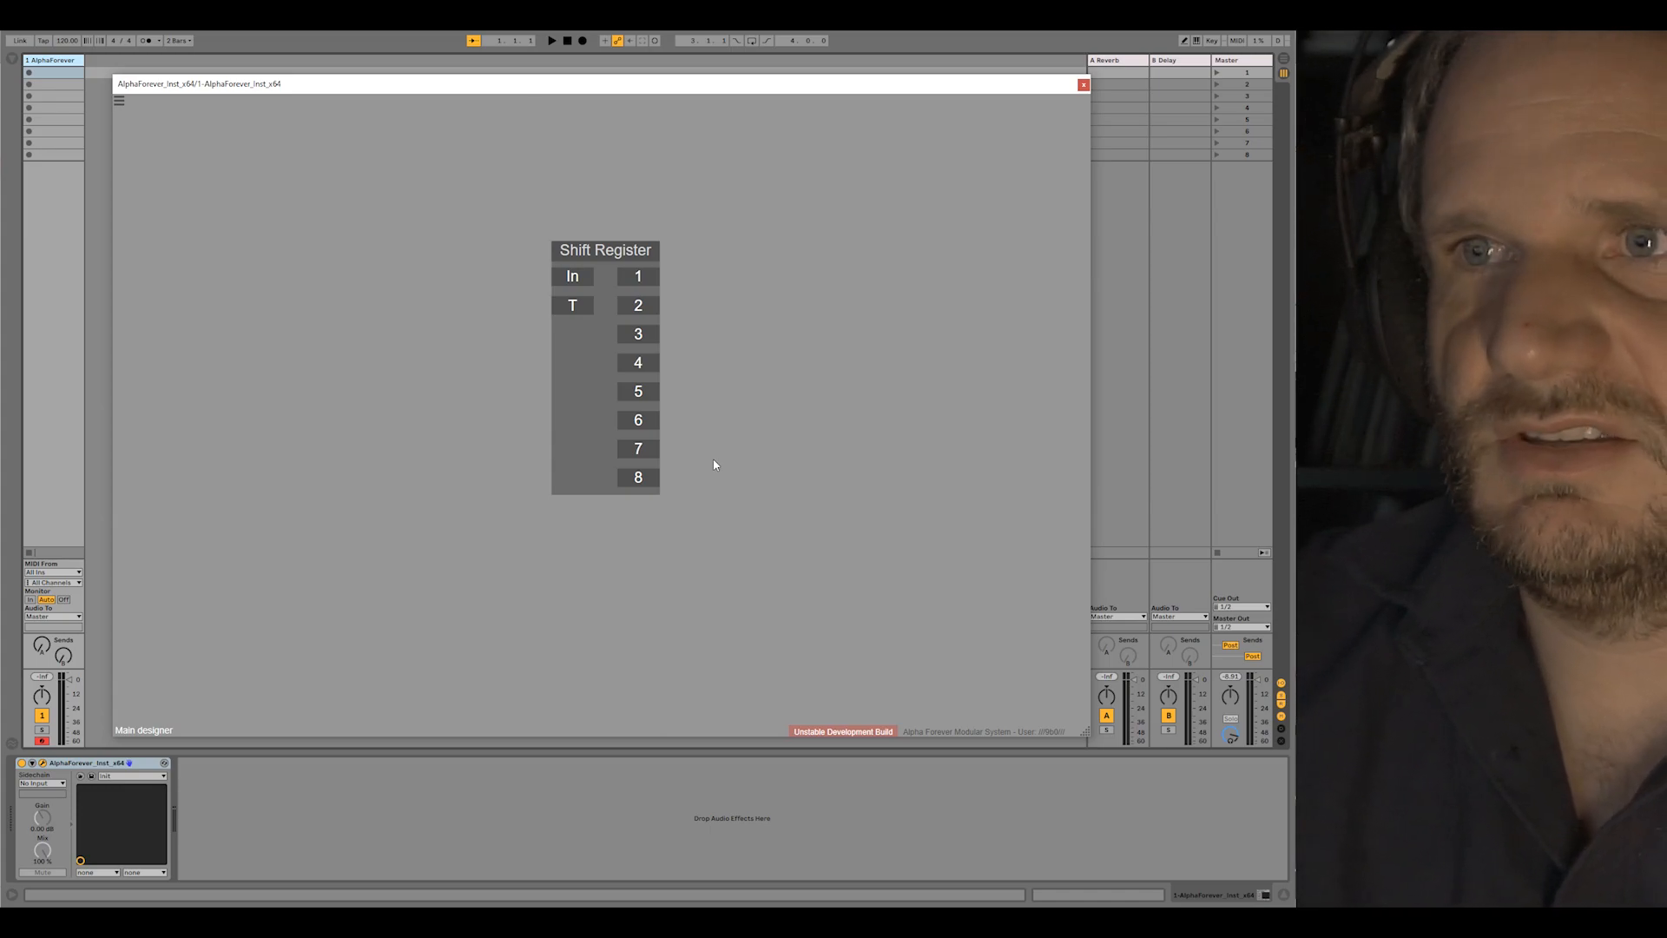
left_click_drag(588, 248, 444, 181)
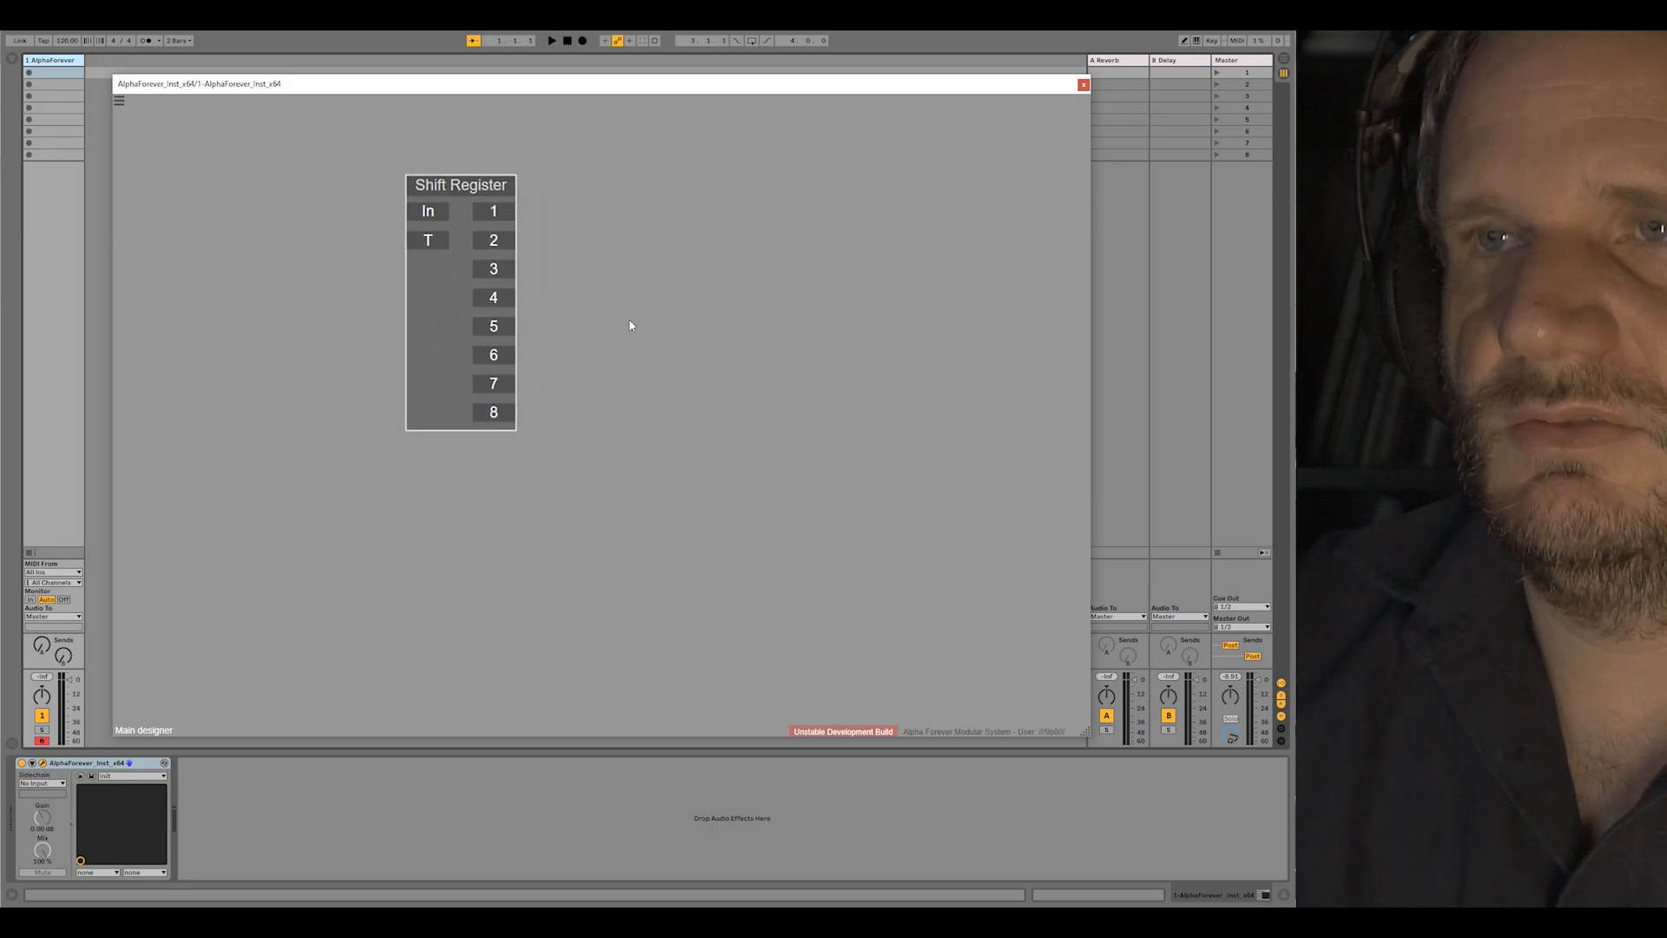
Step: Add a new Designer module beside Shift Register and open it
scroll(703, 370, "down", 5)
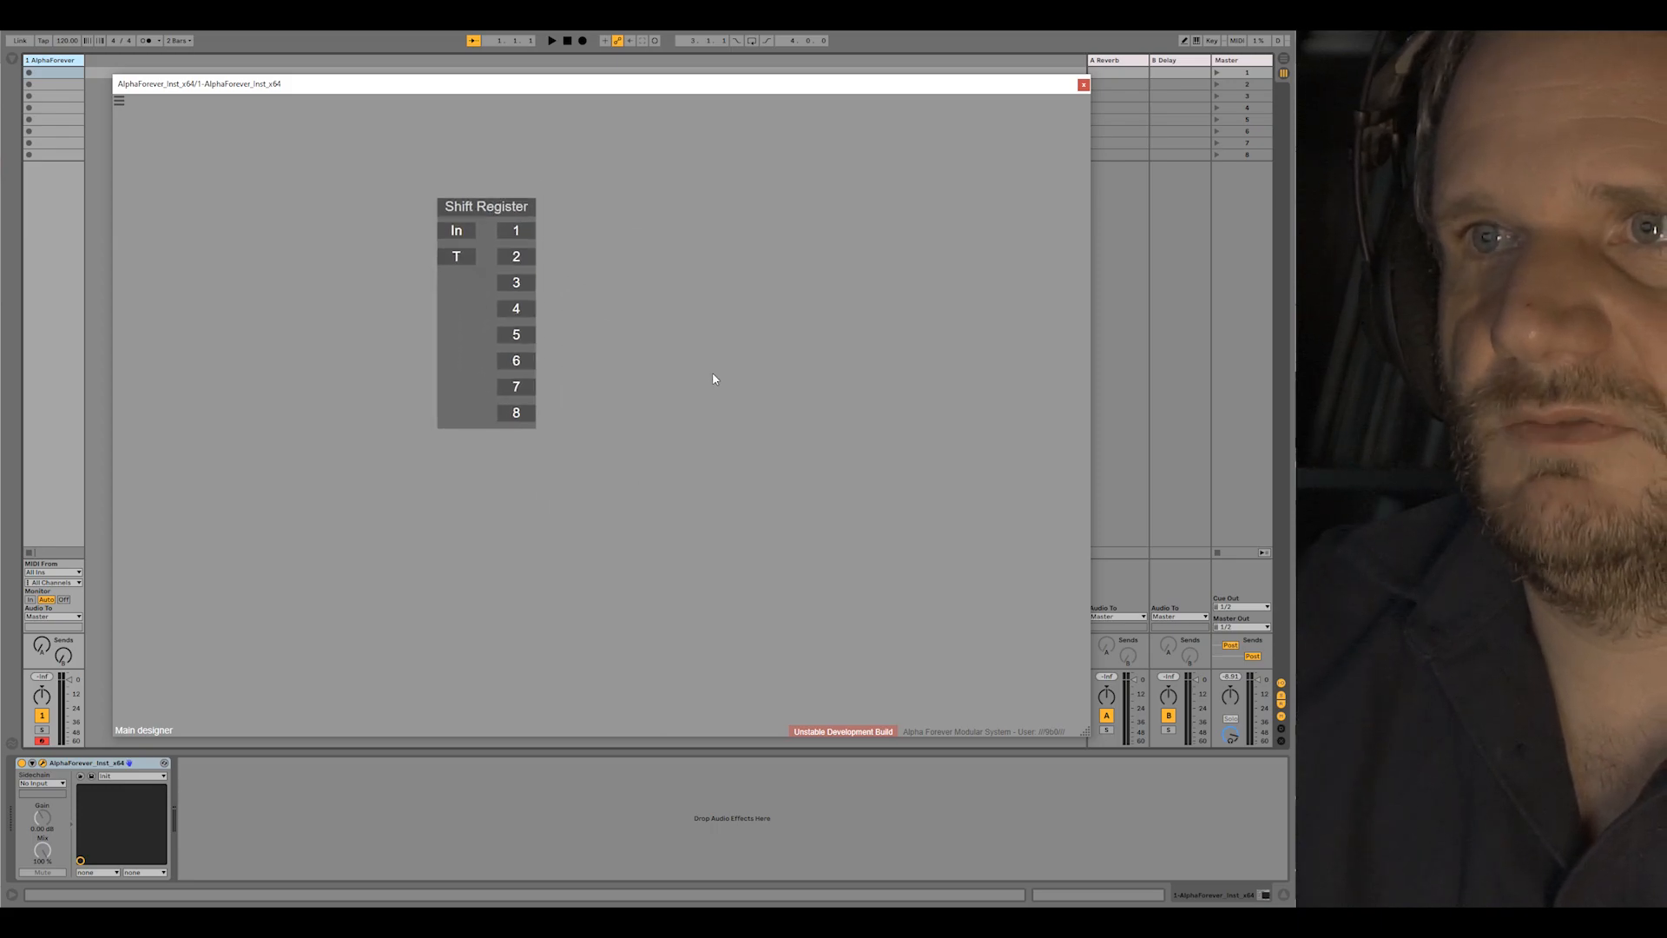
right_click(610, 372)
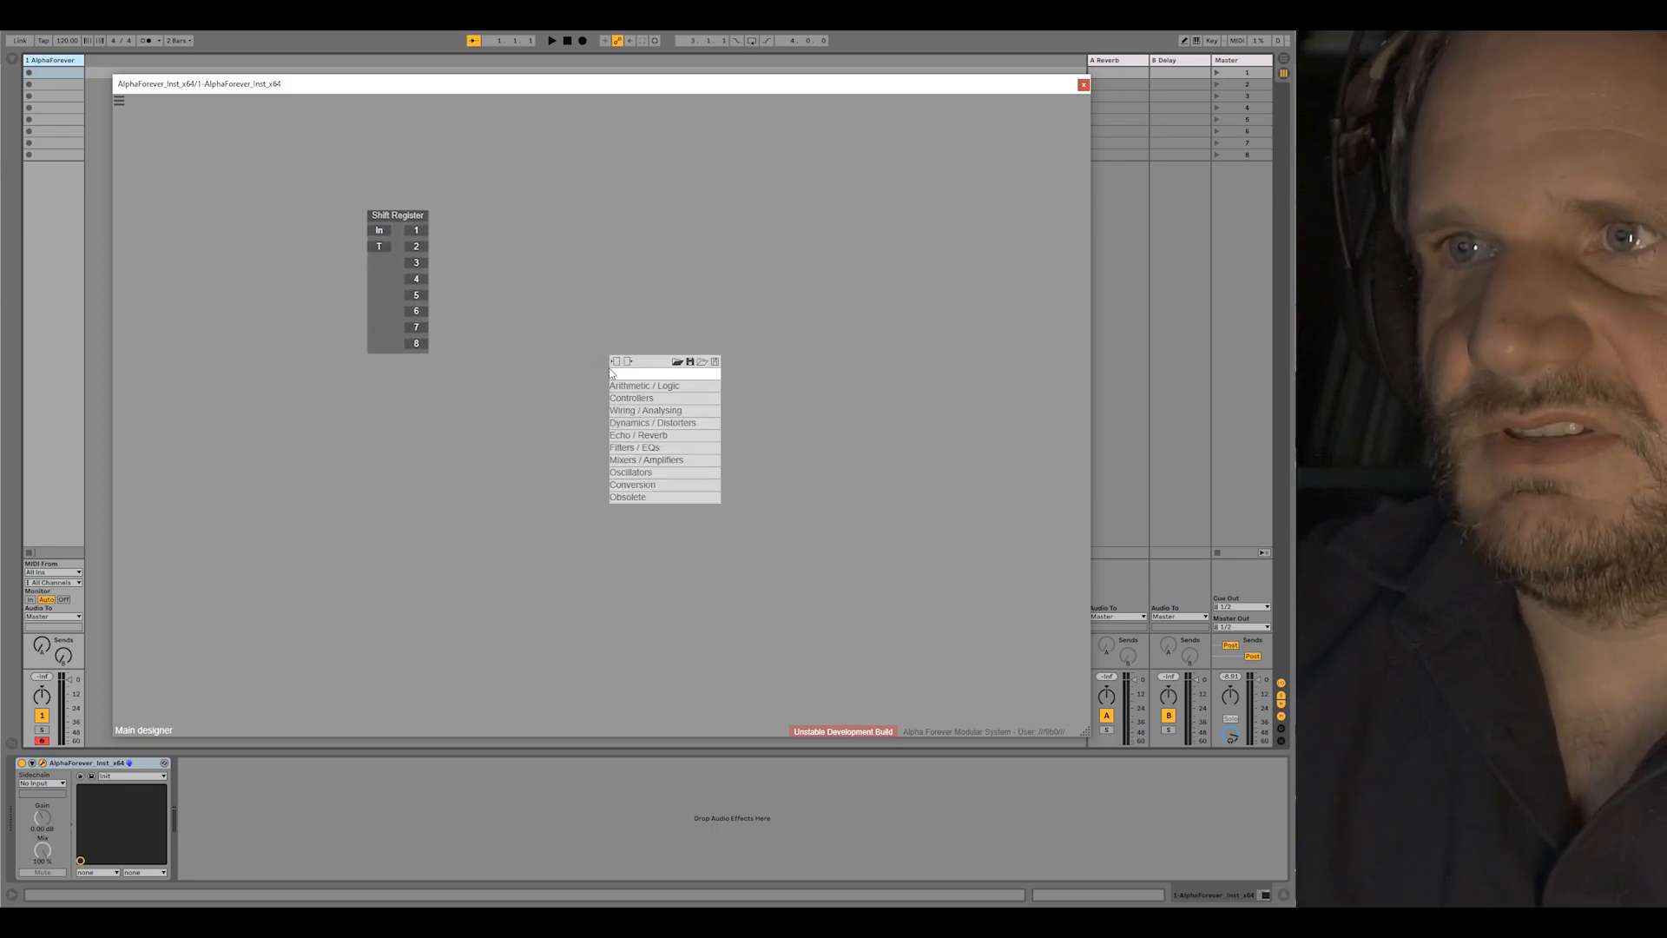
type("des")
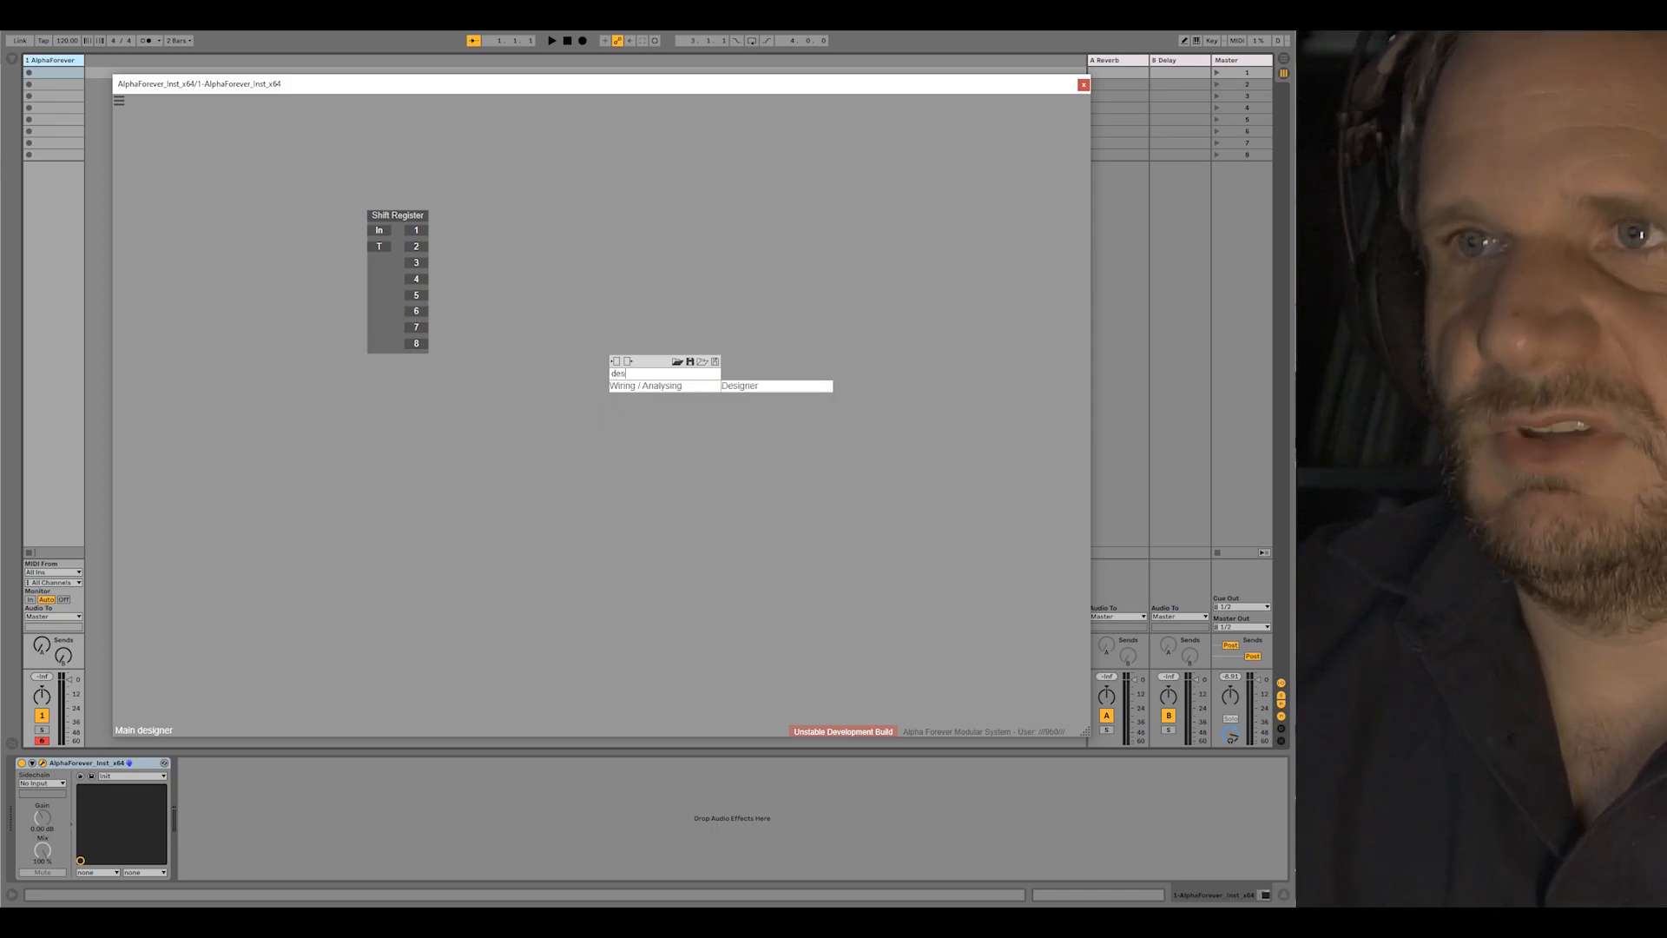
left_click(732, 385)
double_click(641, 384)
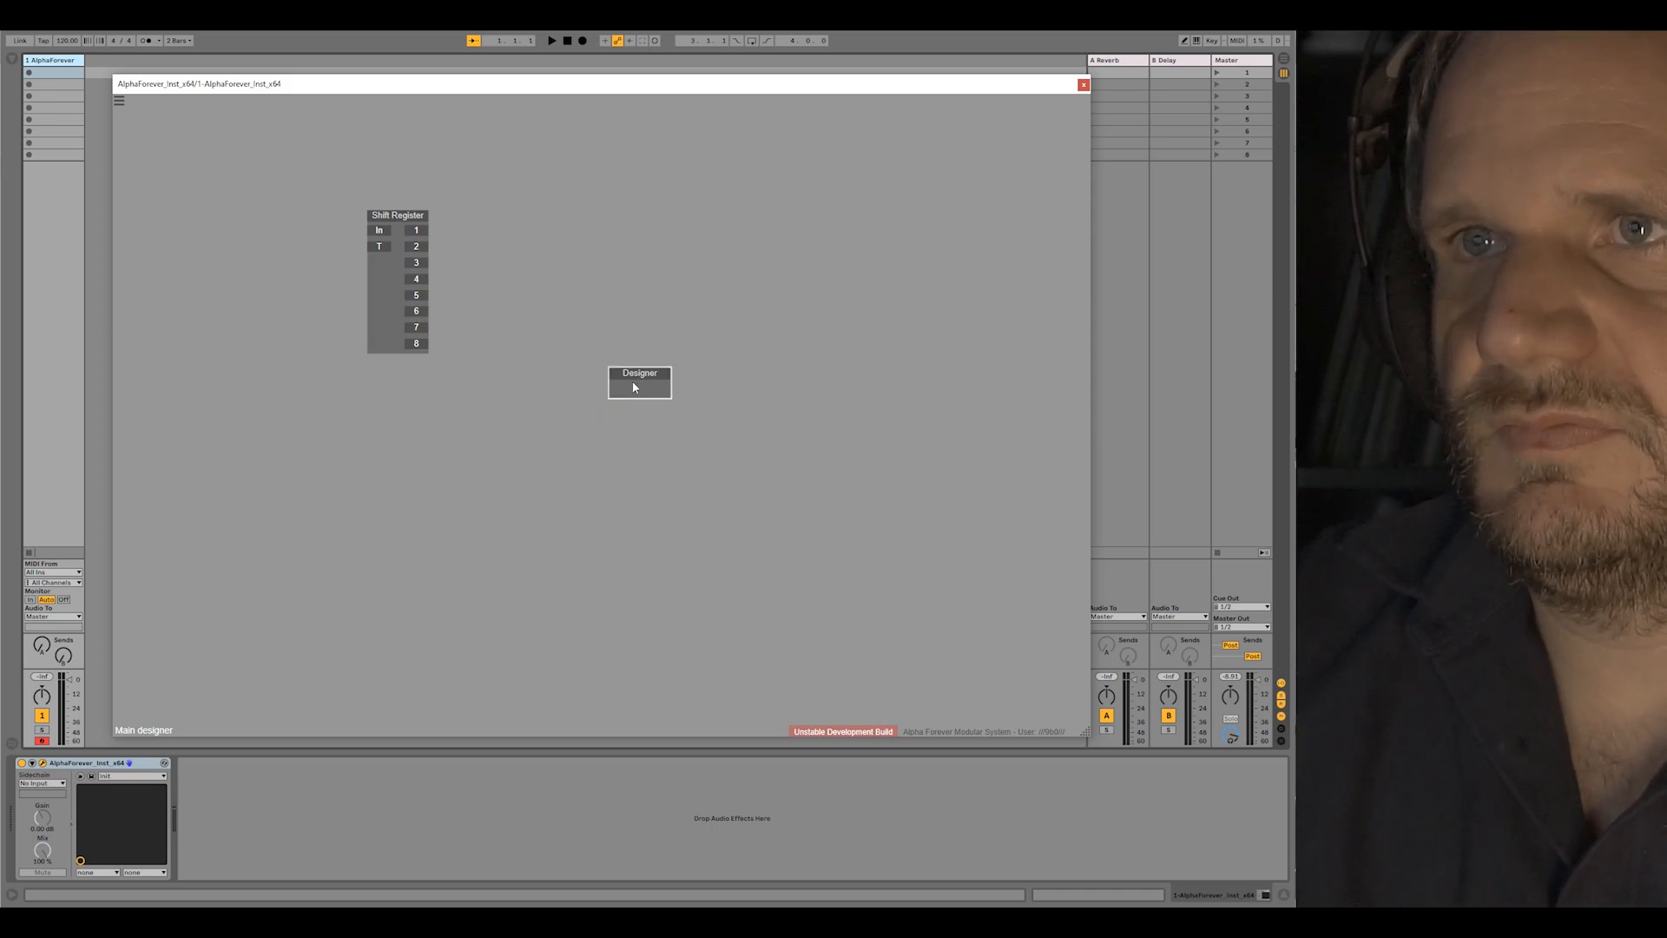
Step: Add an In module inside the new Designer
right_click(462, 340)
mouse_move(507, 404)
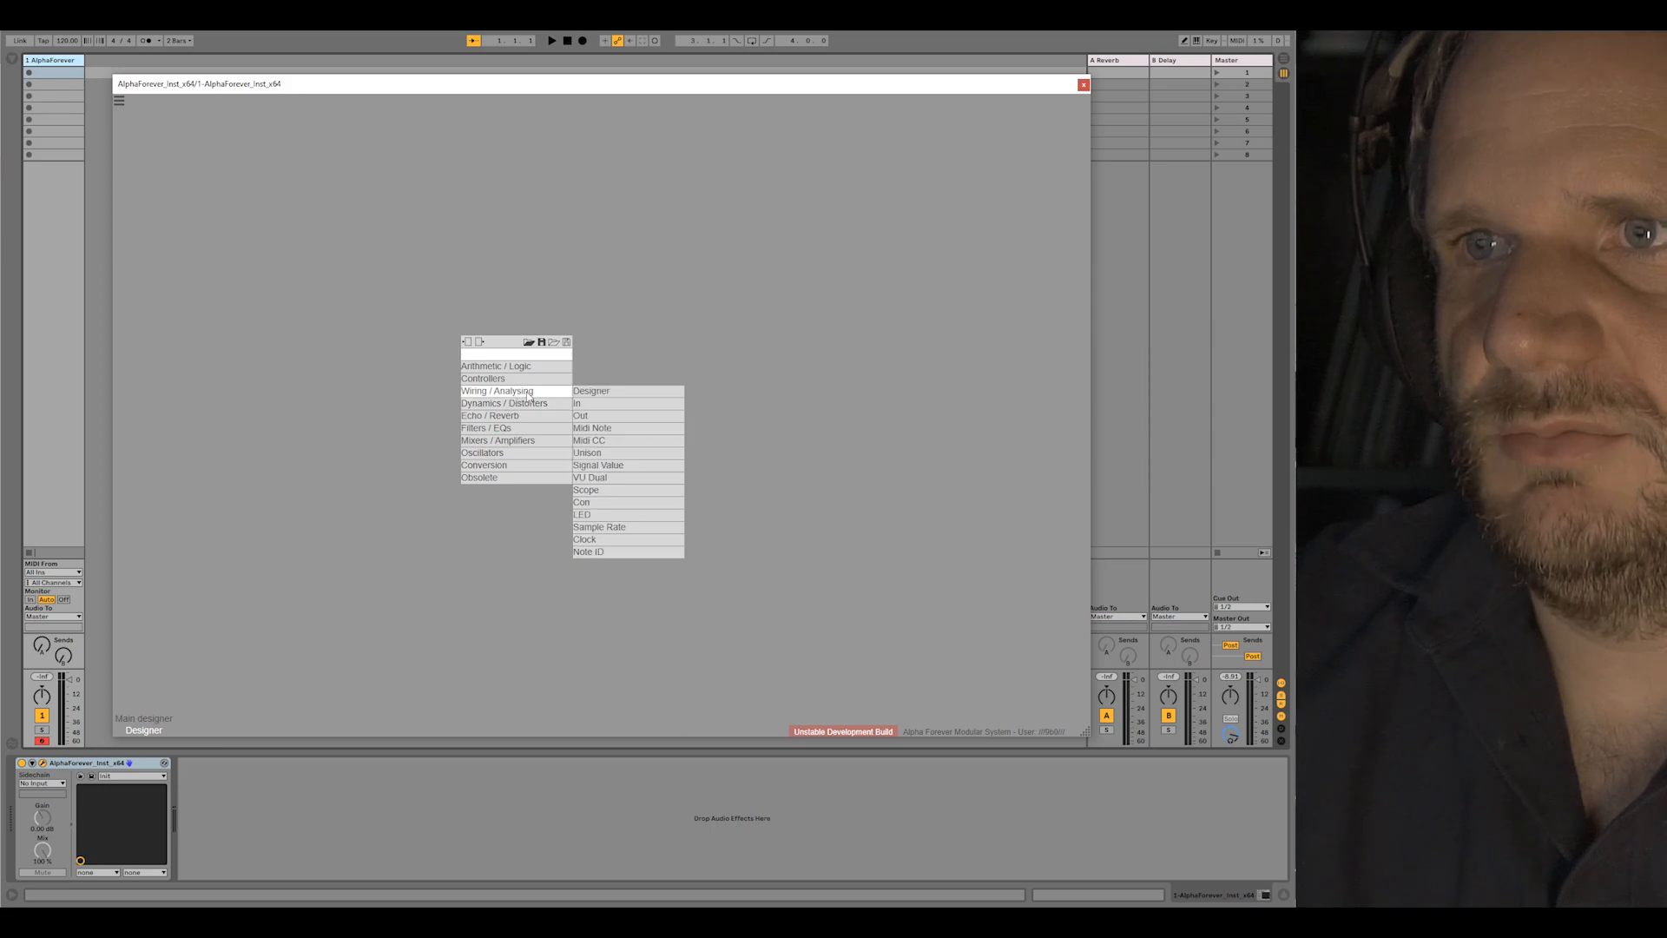
left_click(607, 399)
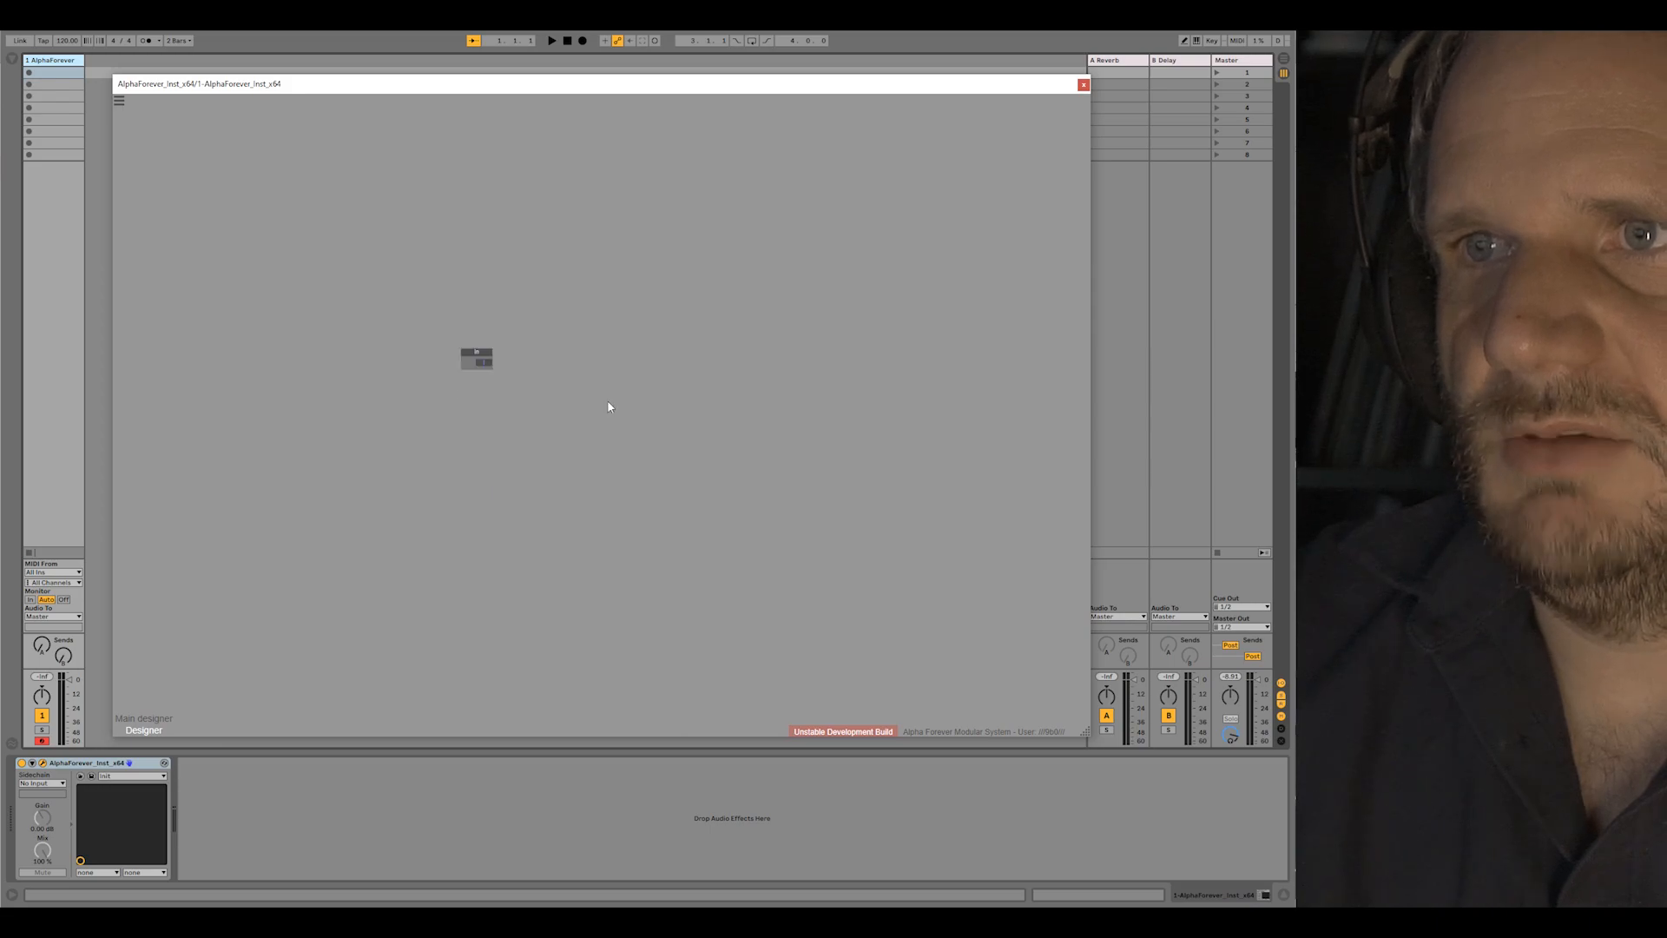
right_click(575, 365)
type("osc")
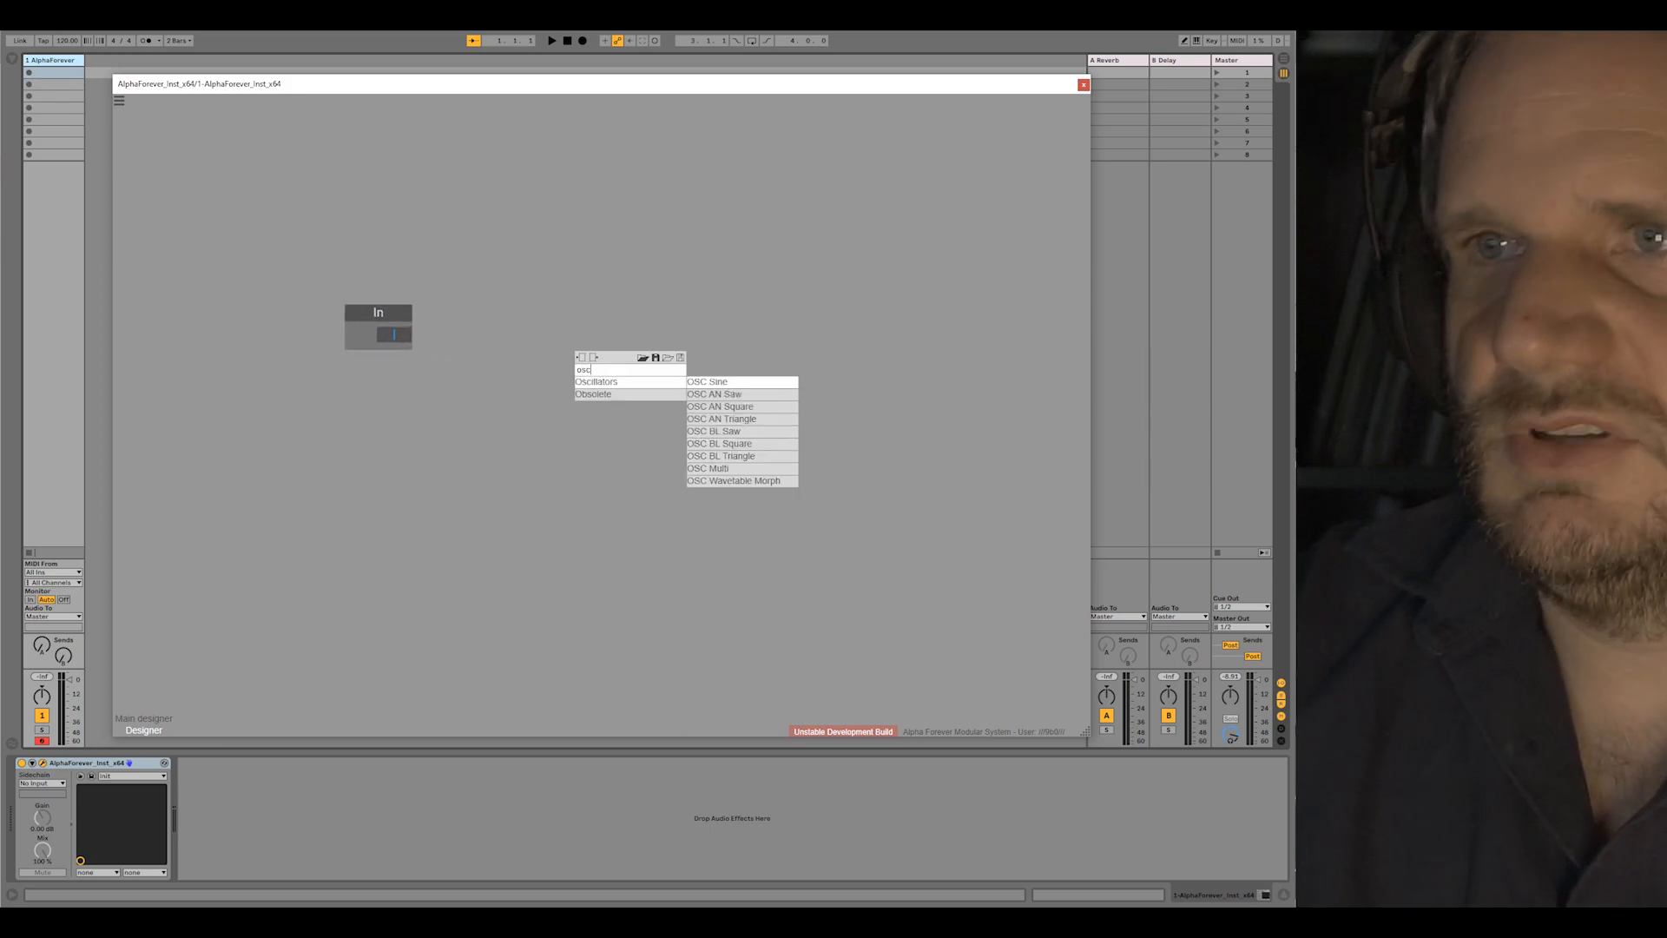
left_click(719, 469)
left_click(599, 368)
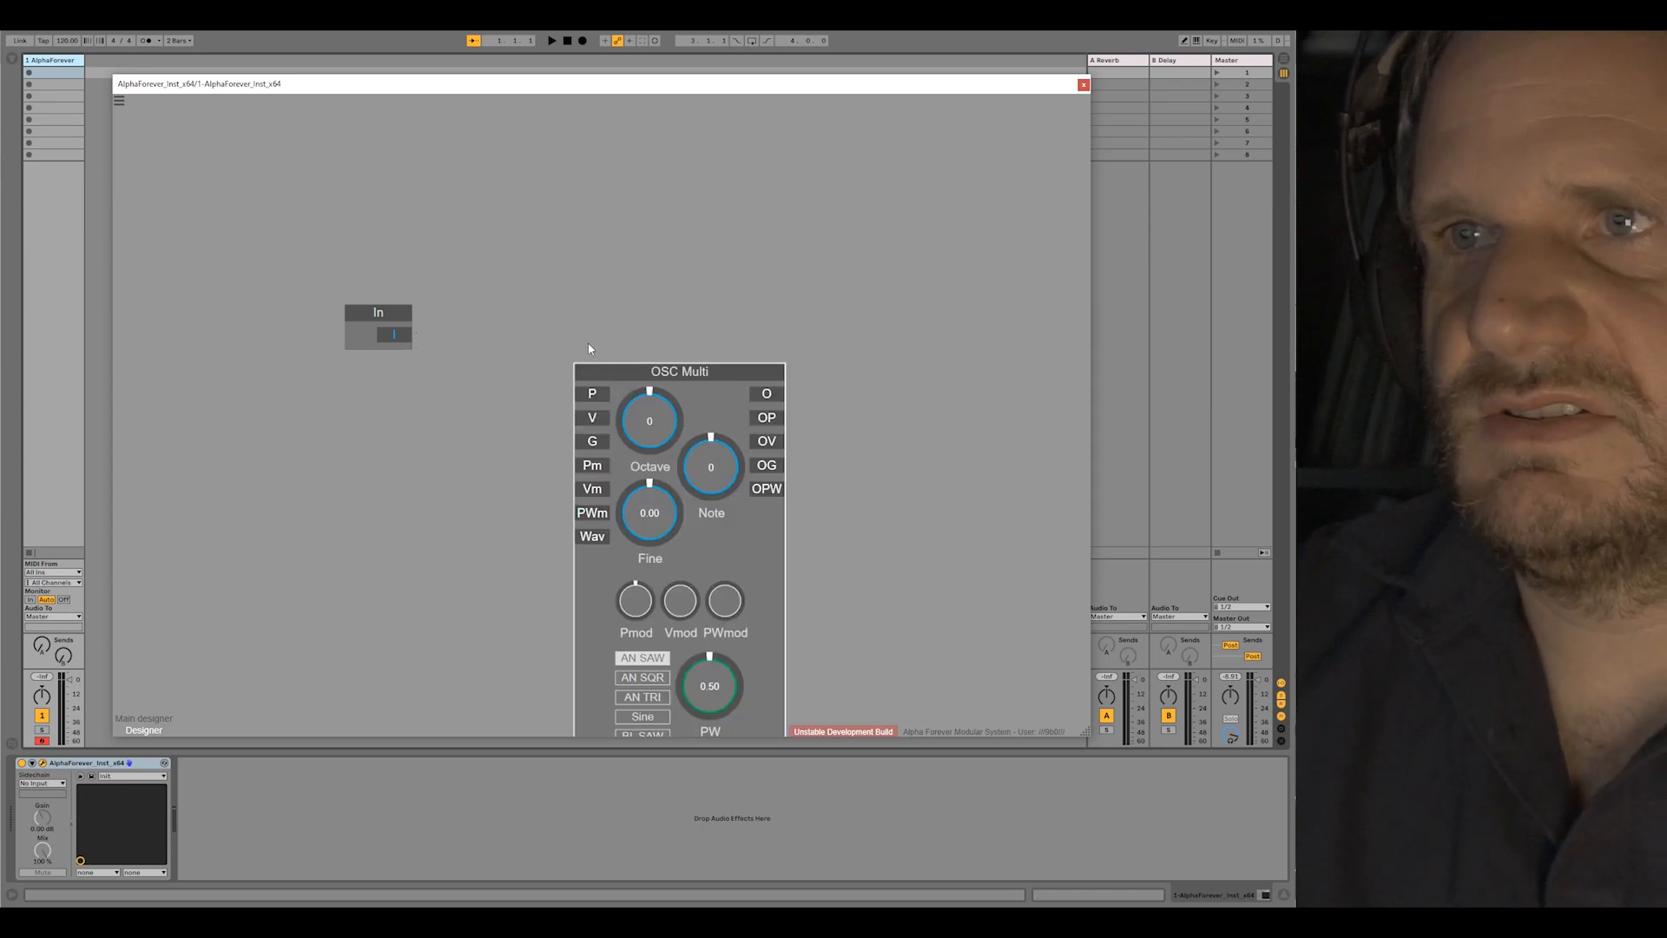
key("Delete")
right_click(586, 321)
type("osc")
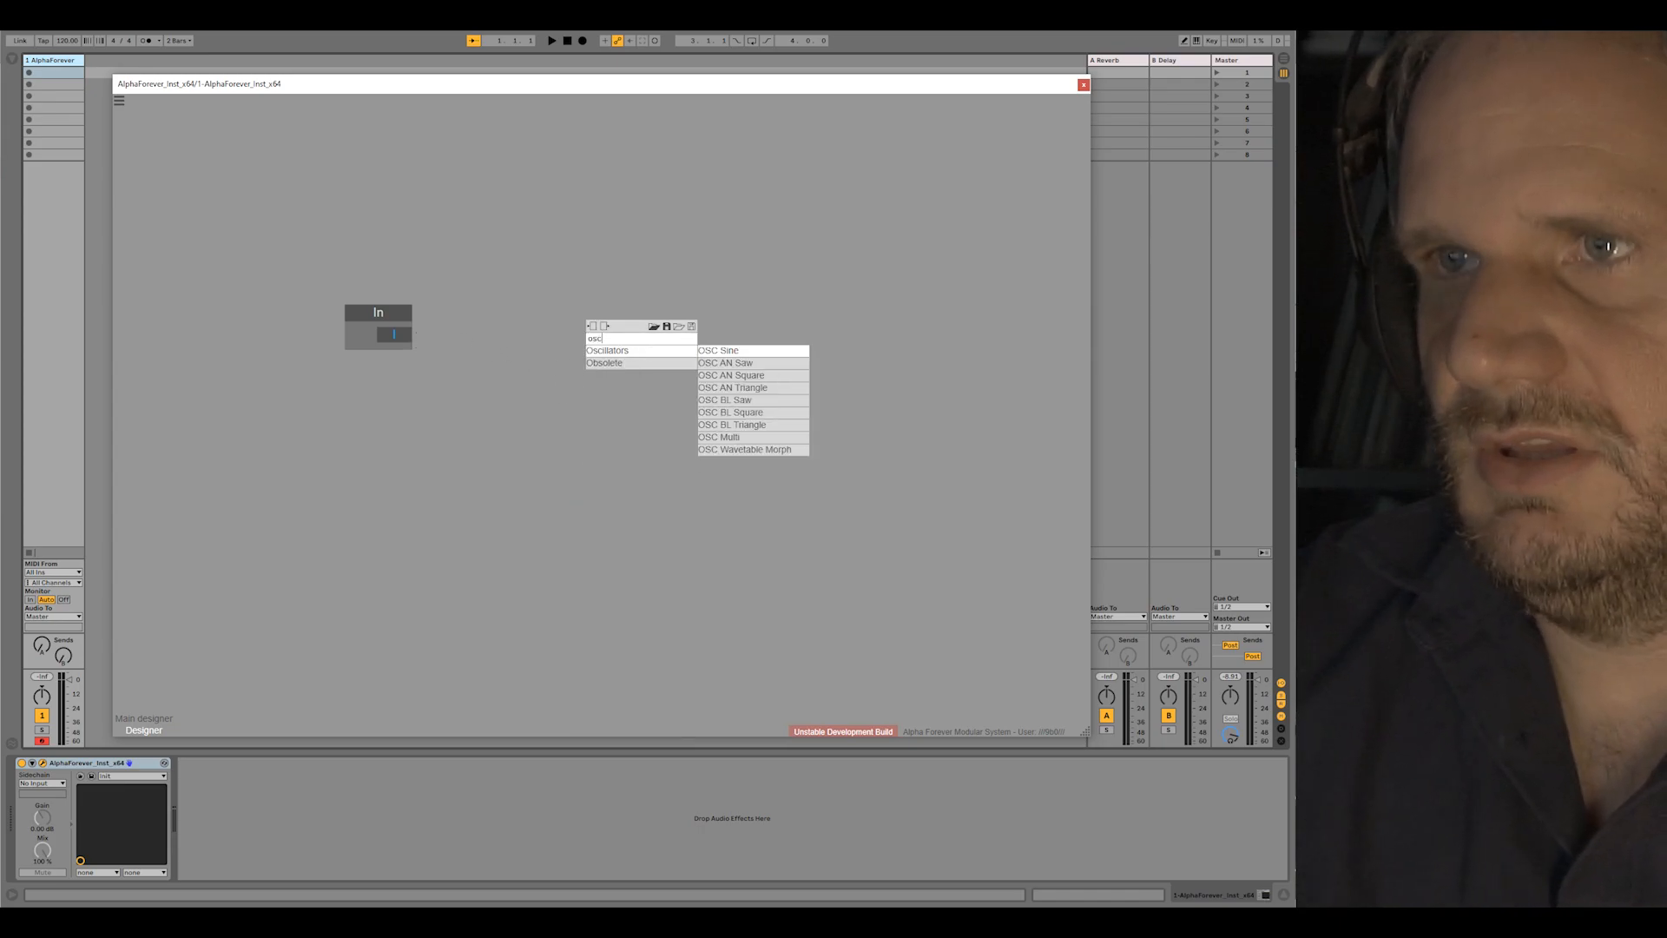
left_click(753, 415)
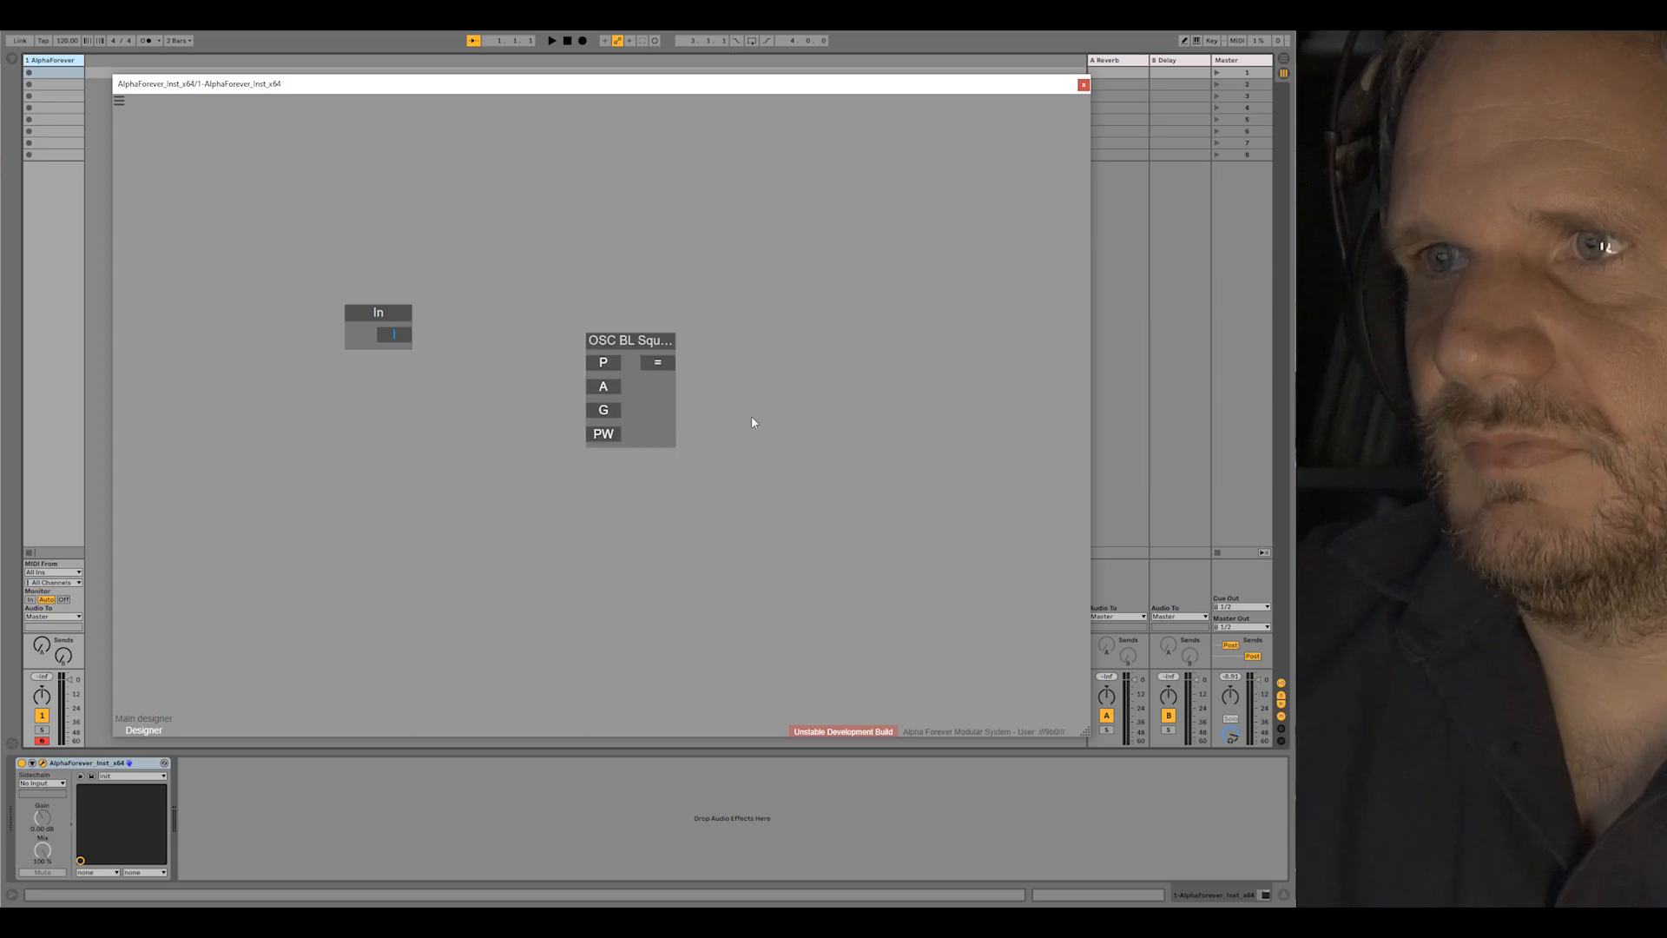
left_click(660, 385)
key("Delete")
Step: Add an OSC BL Triangle module, wire In to its P input and place it close beside the In module
right_click(642, 323)
type("osc")
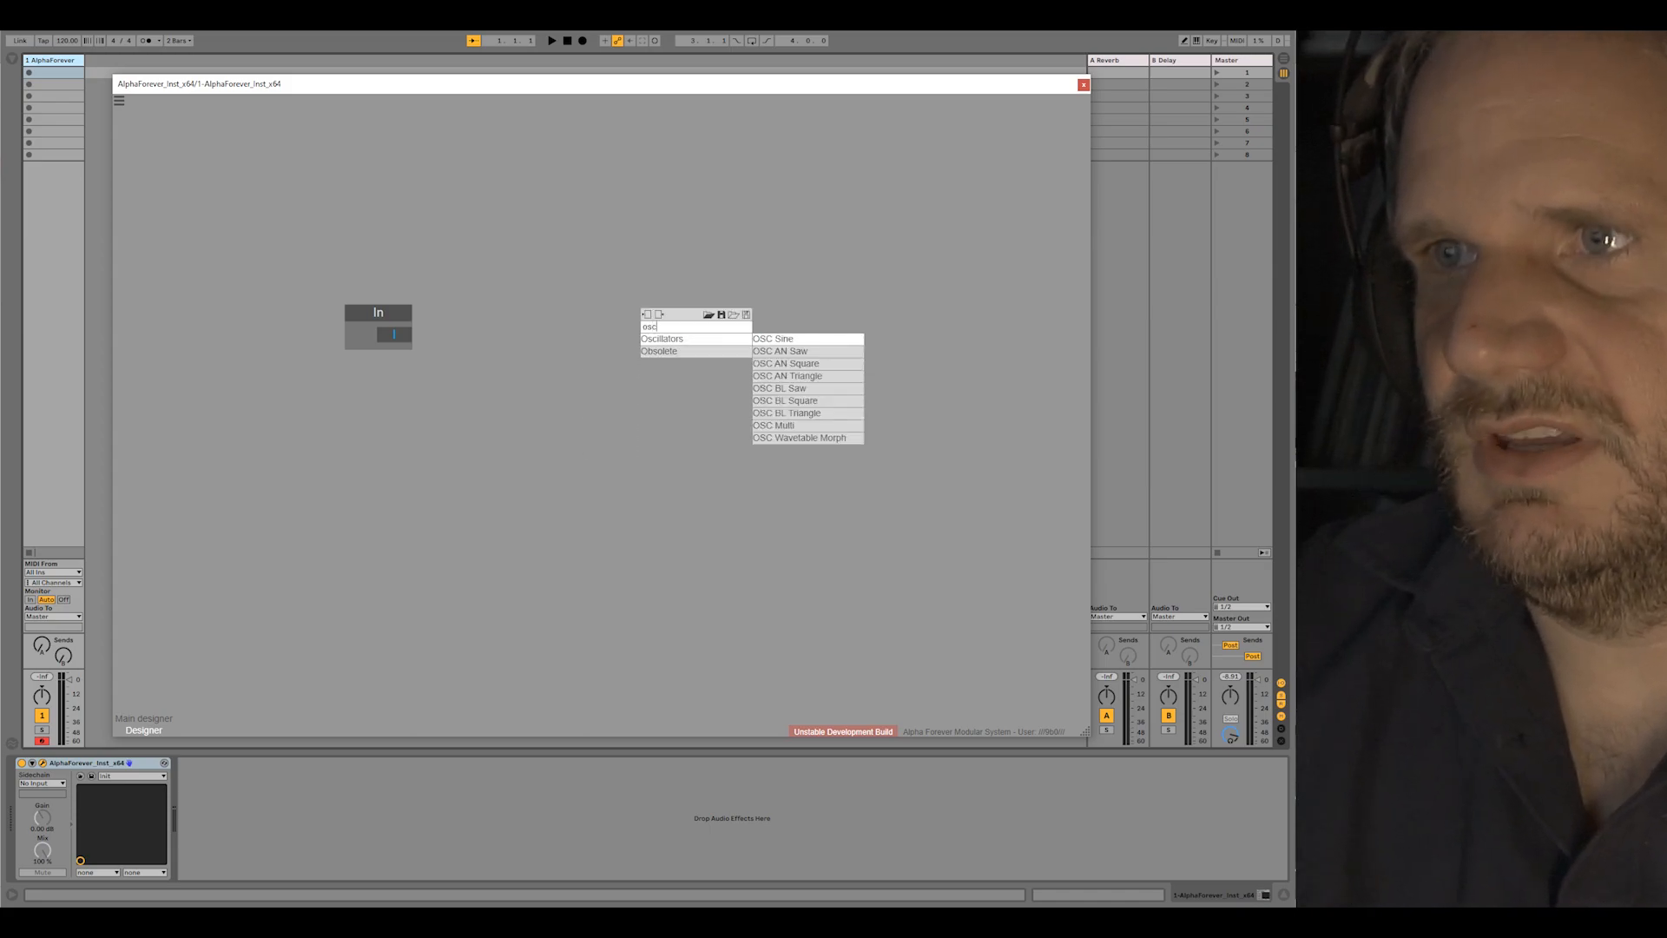
left_click(831, 414)
scroll(526, 331, "up", 3)
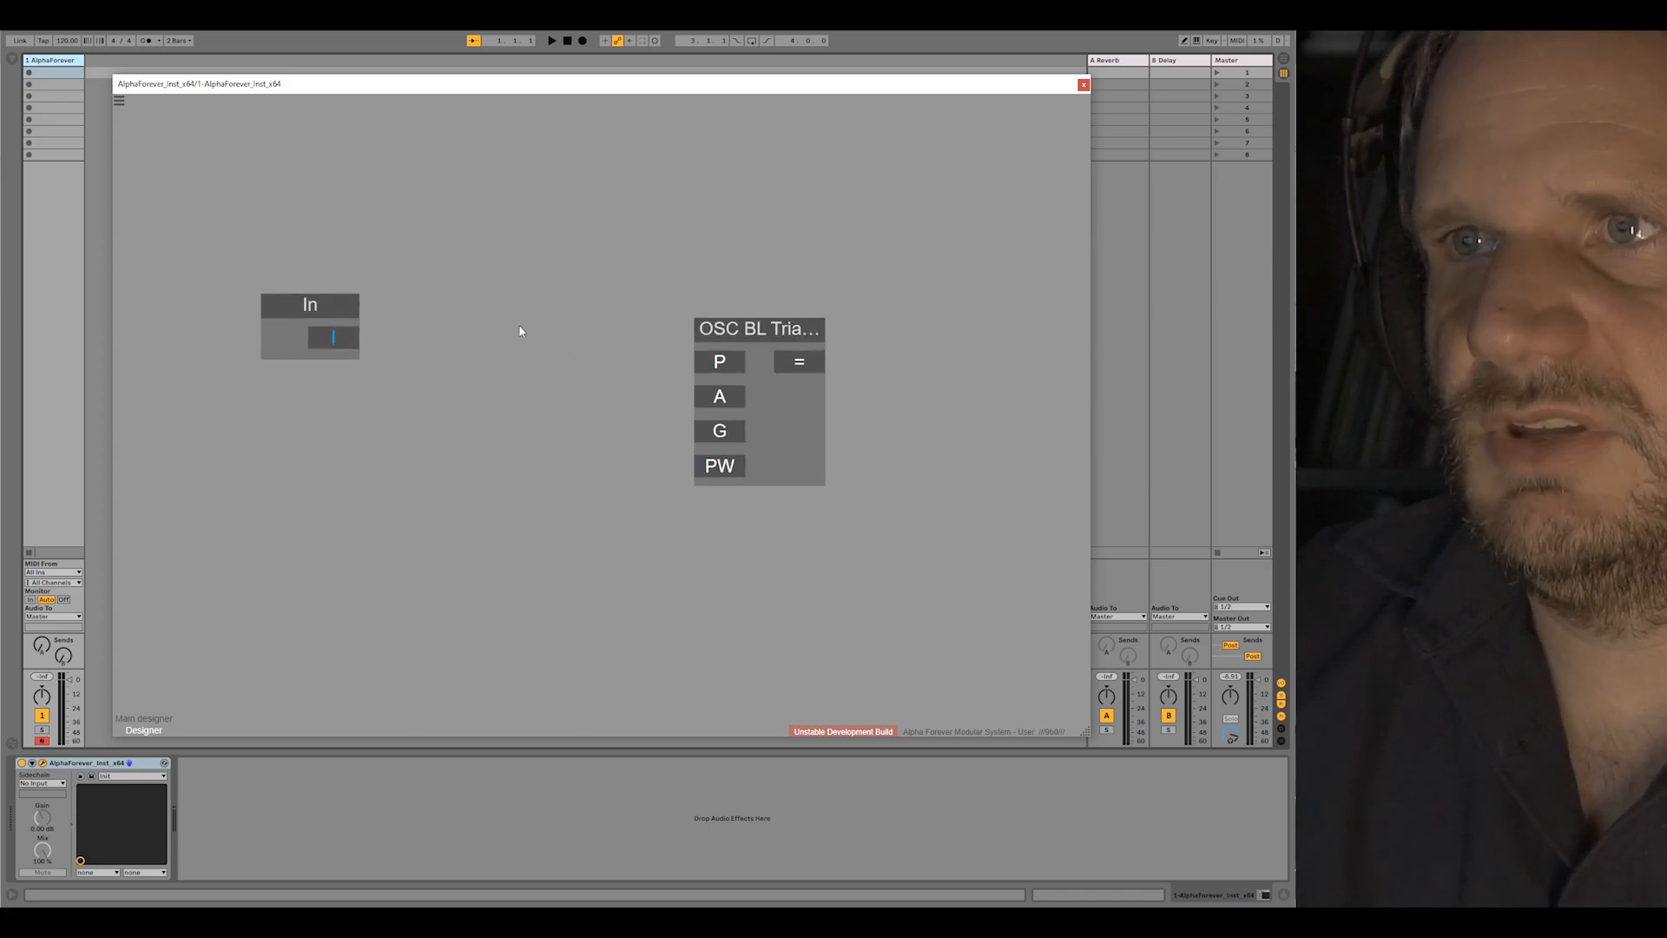
left_click_drag(413, 349, 706, 361)
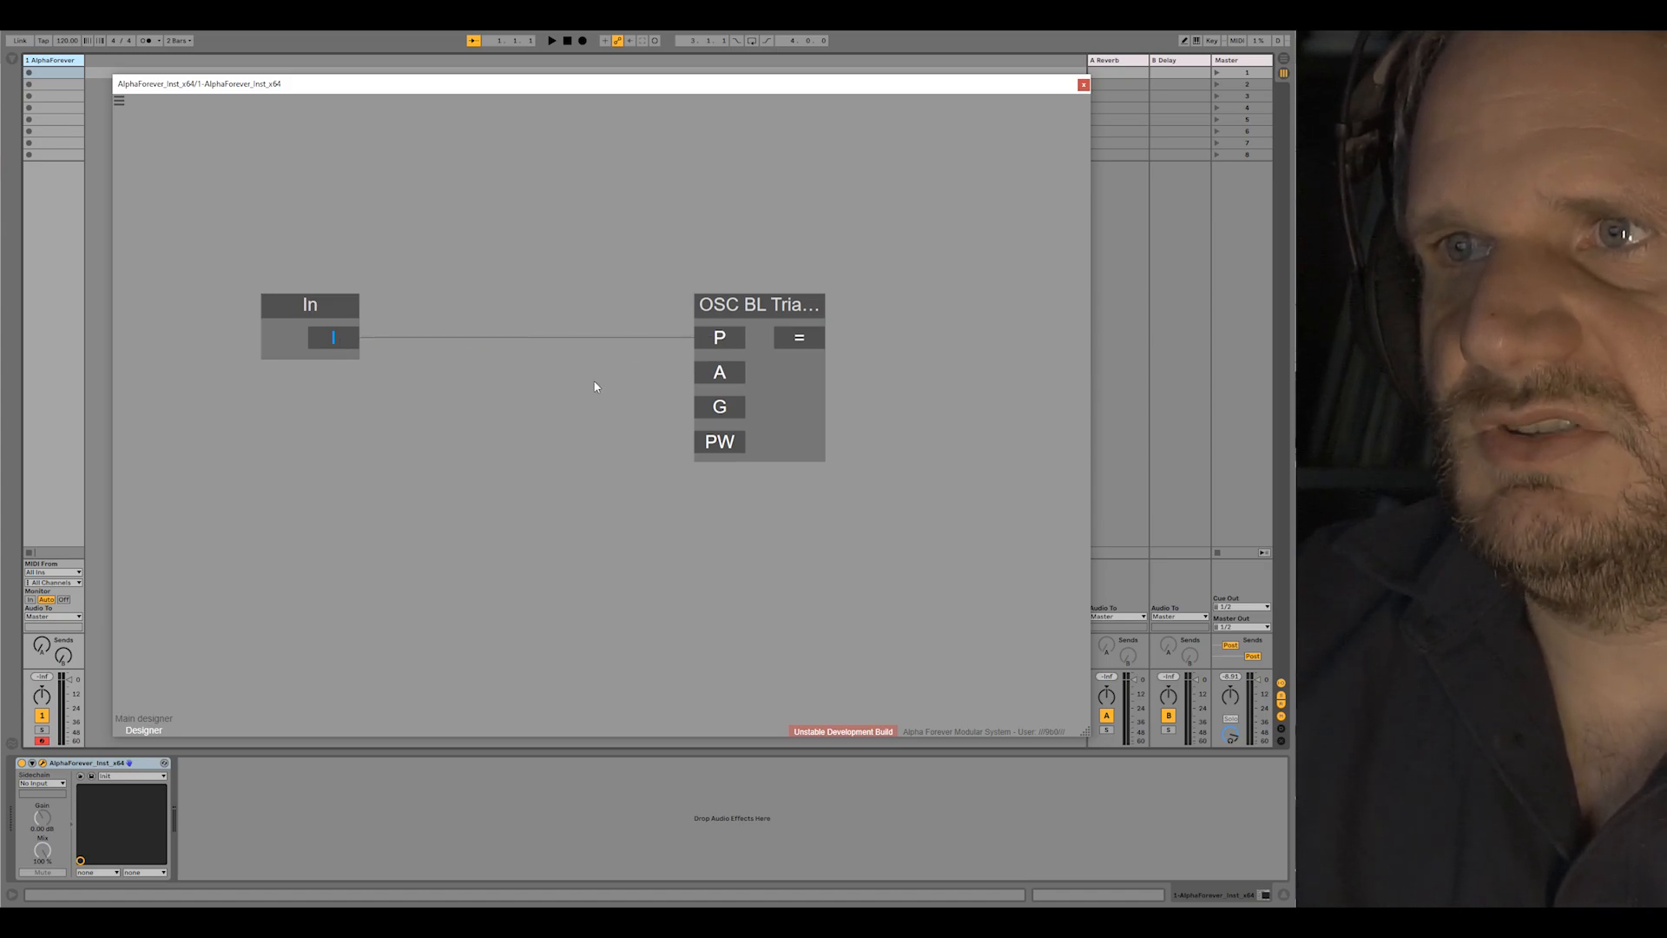
left_click_drag(768, 304, 546, 304)
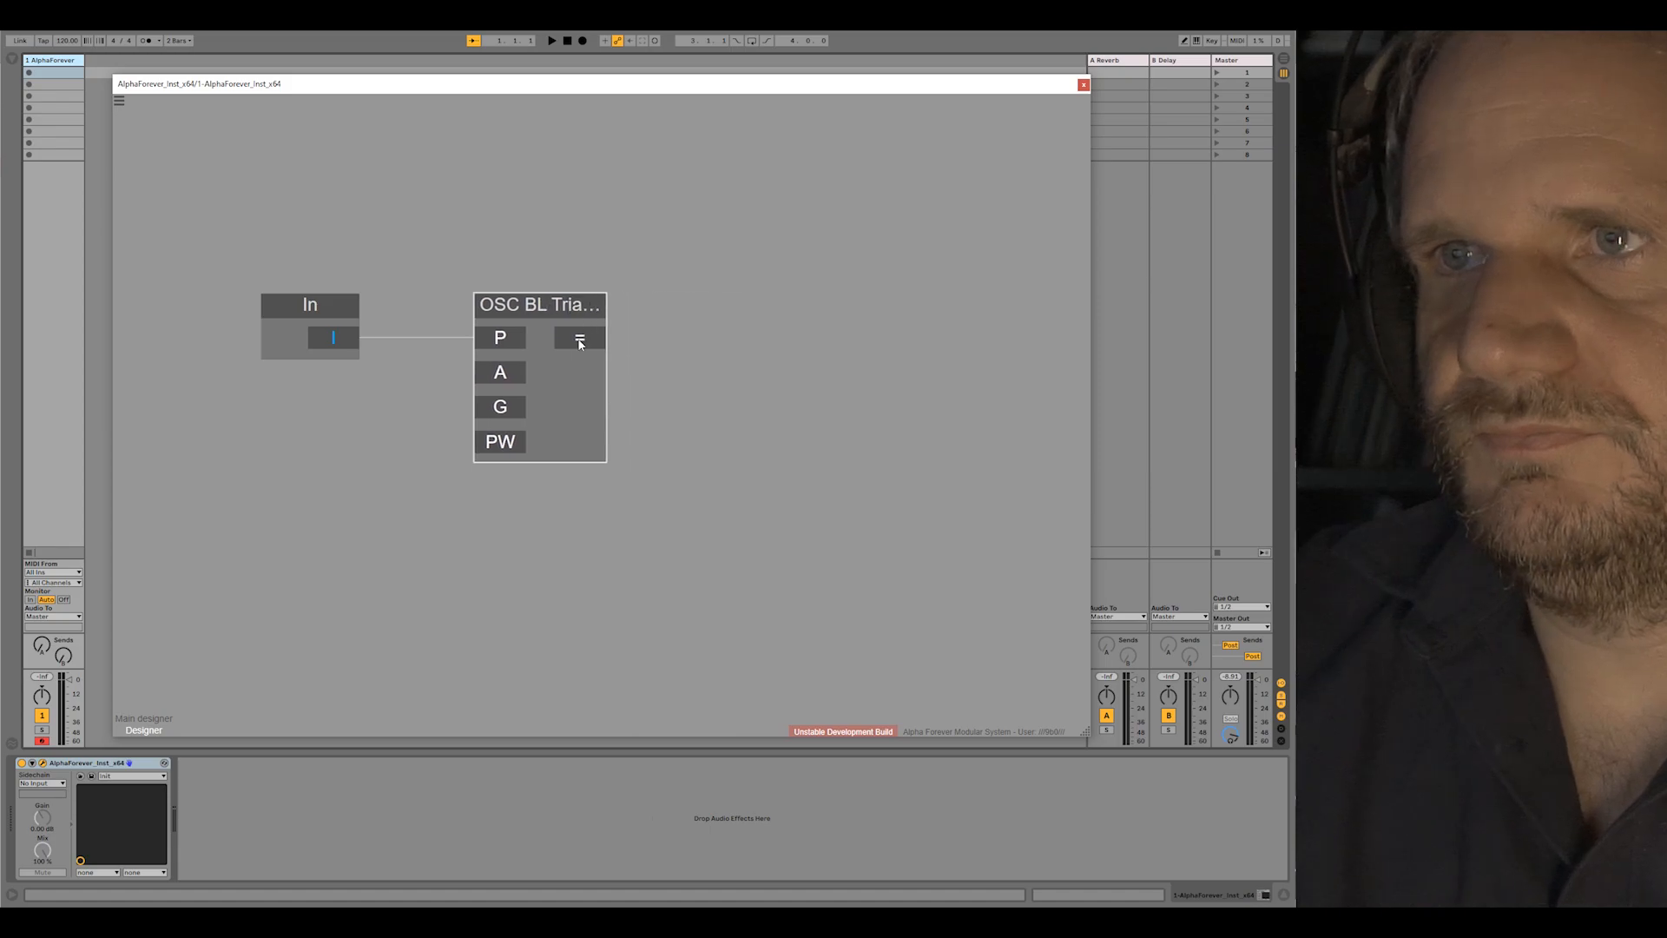
Step: Add a Mul module fed by the triangle oscillator's output and move it well away from the oscillator
left_click(579, 337)
type("n")
key("BackSpace")
type("mul")
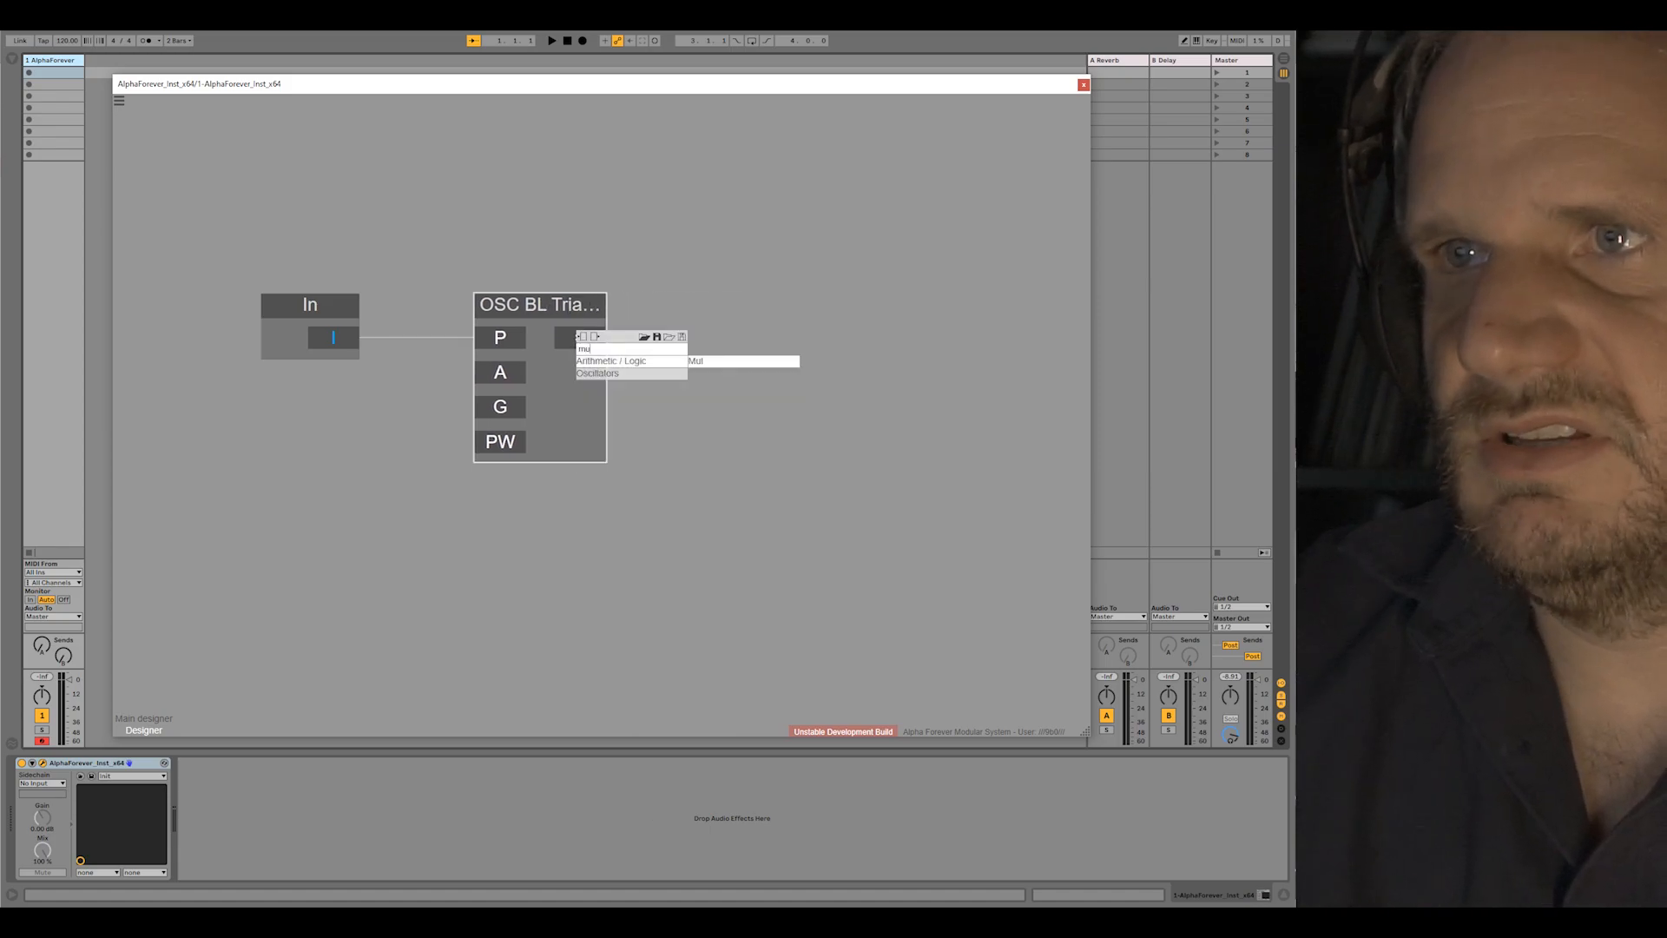
left_click(734, 362)
left_click_drag(800, 306, 962, 305)
Step: Add an Env. follower feeding Mul's B input and place it between the oscillator and Mul
left_click(938, 373)
type("encv")
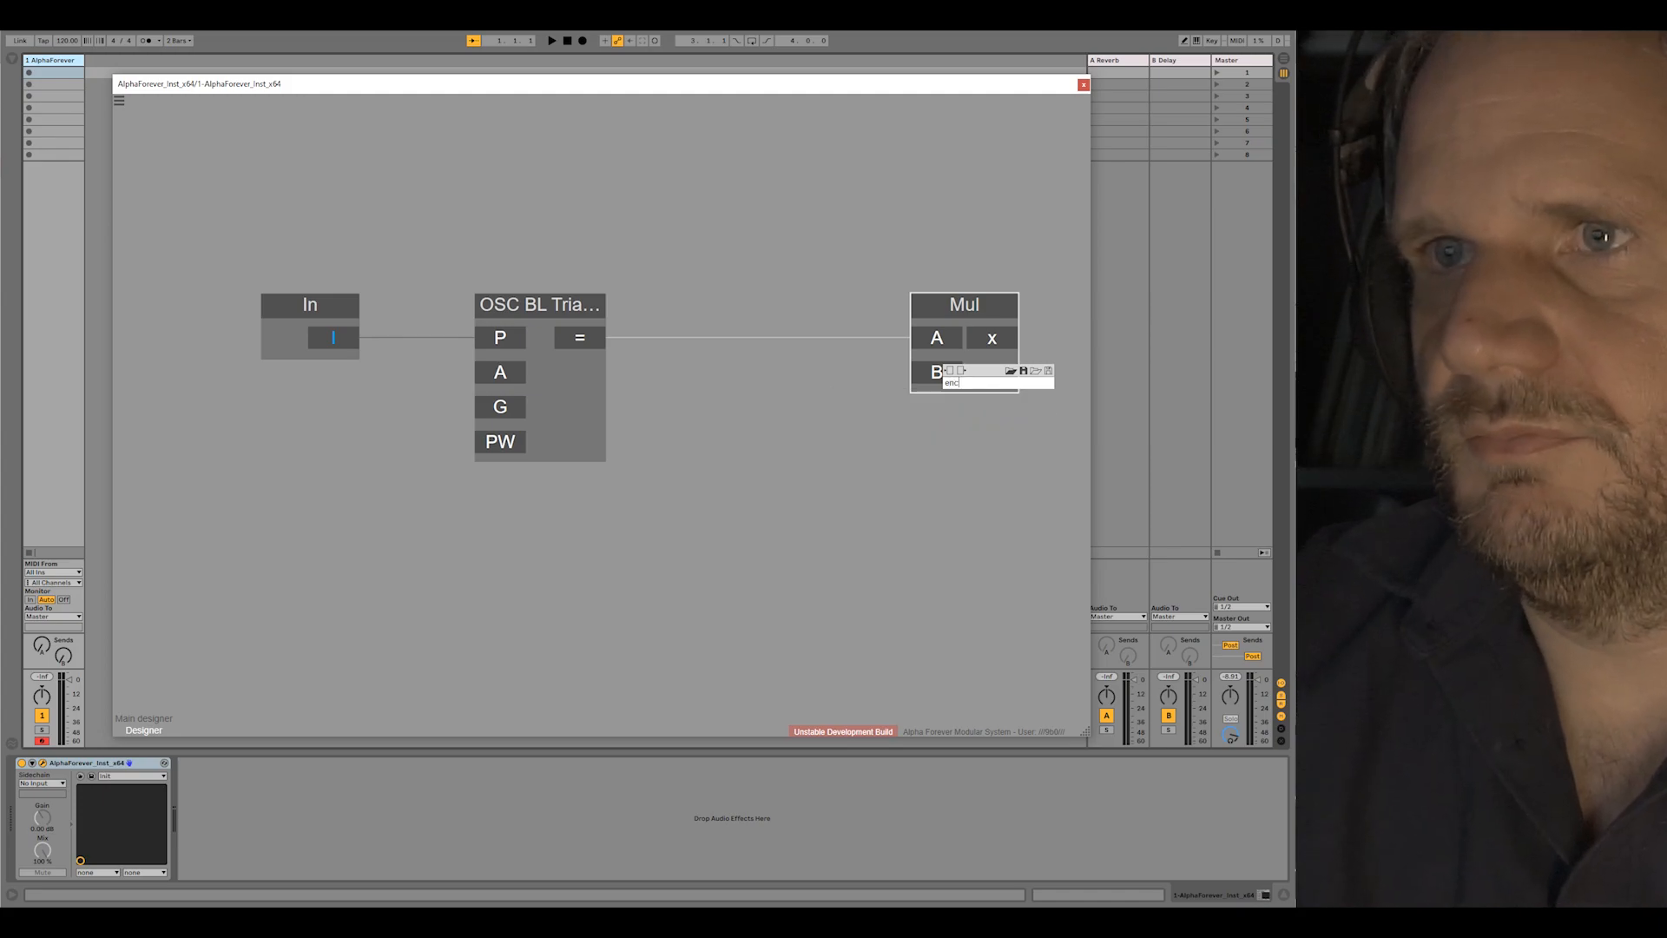
key("BackSpace")
key("BackSpace")
type("v")
left_click(922, 393)
left_click_drag(762, 347, 869, 347)
left_click_drag(758, 283, 962, 262)
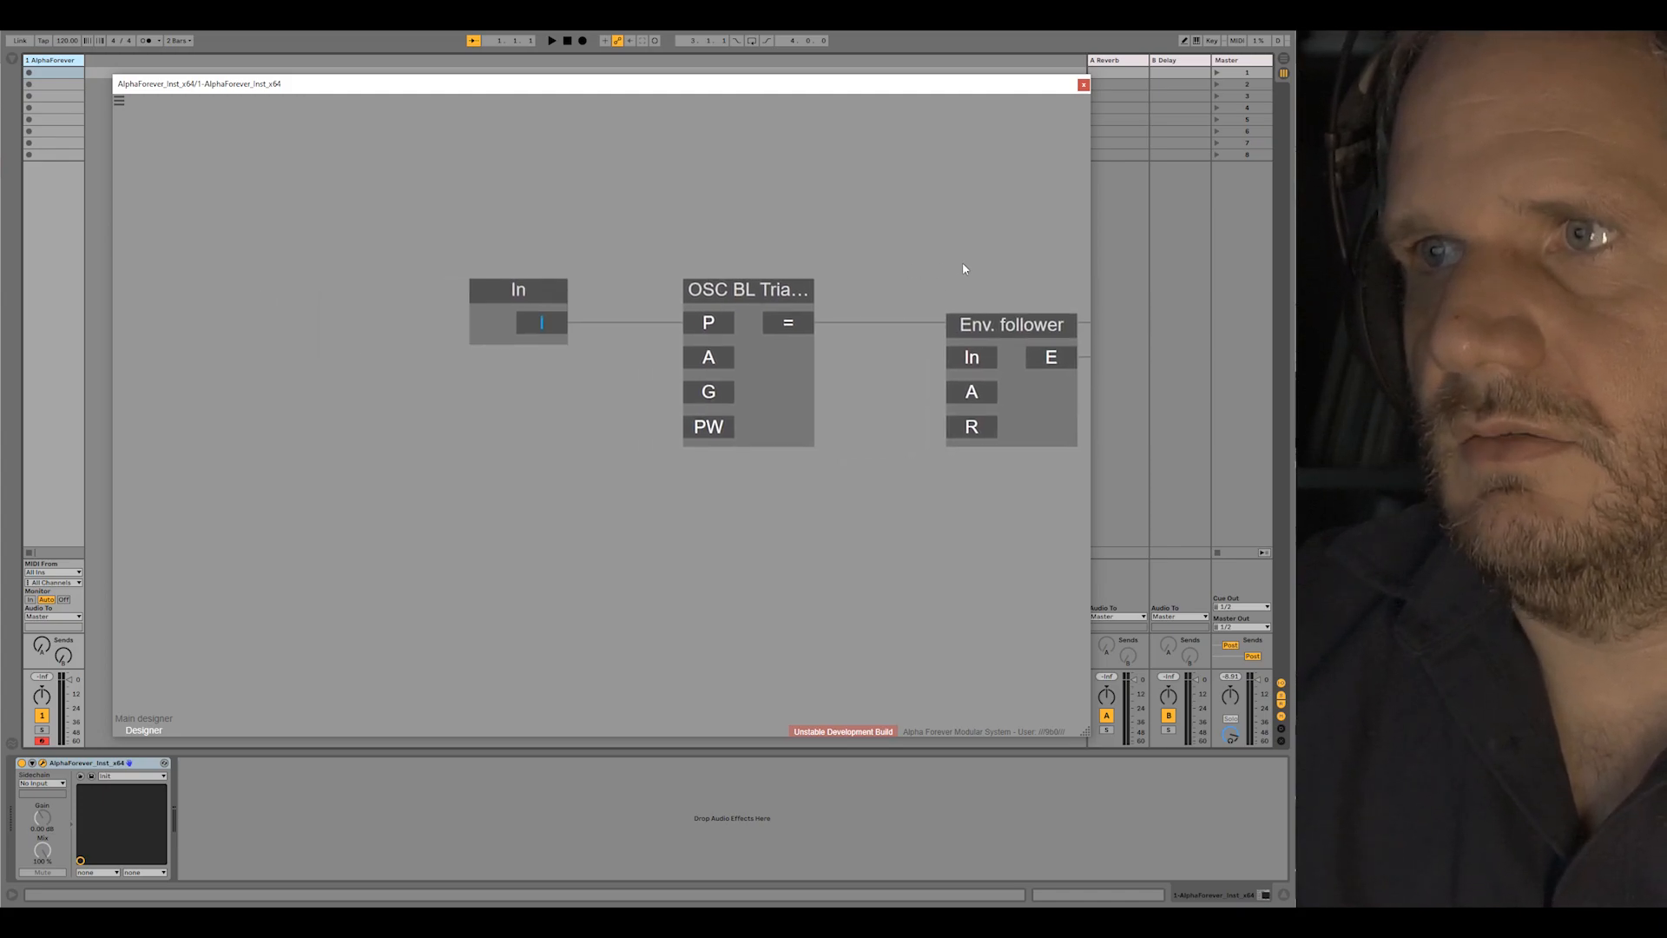
Step: Add an R input module to the Env. follower's R port and move the In and triangle oscillator modules further apart
double_click(972, 427)
left_click_drag(817, 395, 876, 394)
left_click_drag(399, 235, 697, 295)
left_click(439, 304)
left_click_drag(438, 304, 284, 291)
Step: Feed the triangle oscillator's A port with a constant of 1 and its PW port with a constant of 0.5
double_click(592, 359)
left_click(391, 370)
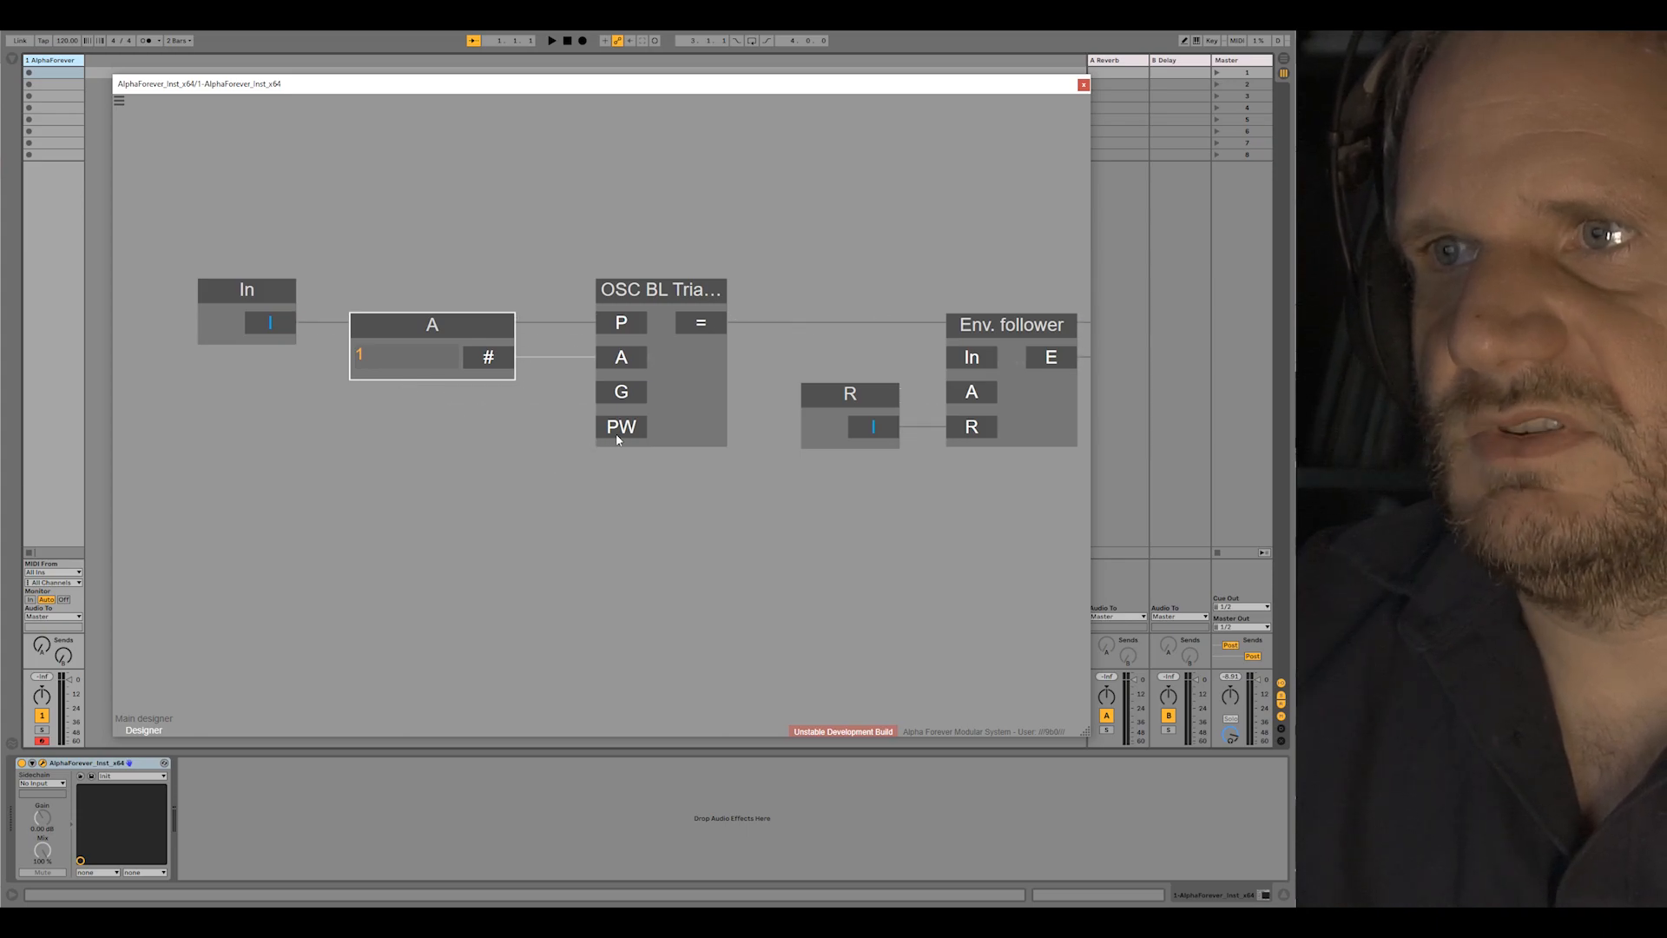
double_click(621, 437)
double_click(412, 421)
key("BackSpace")
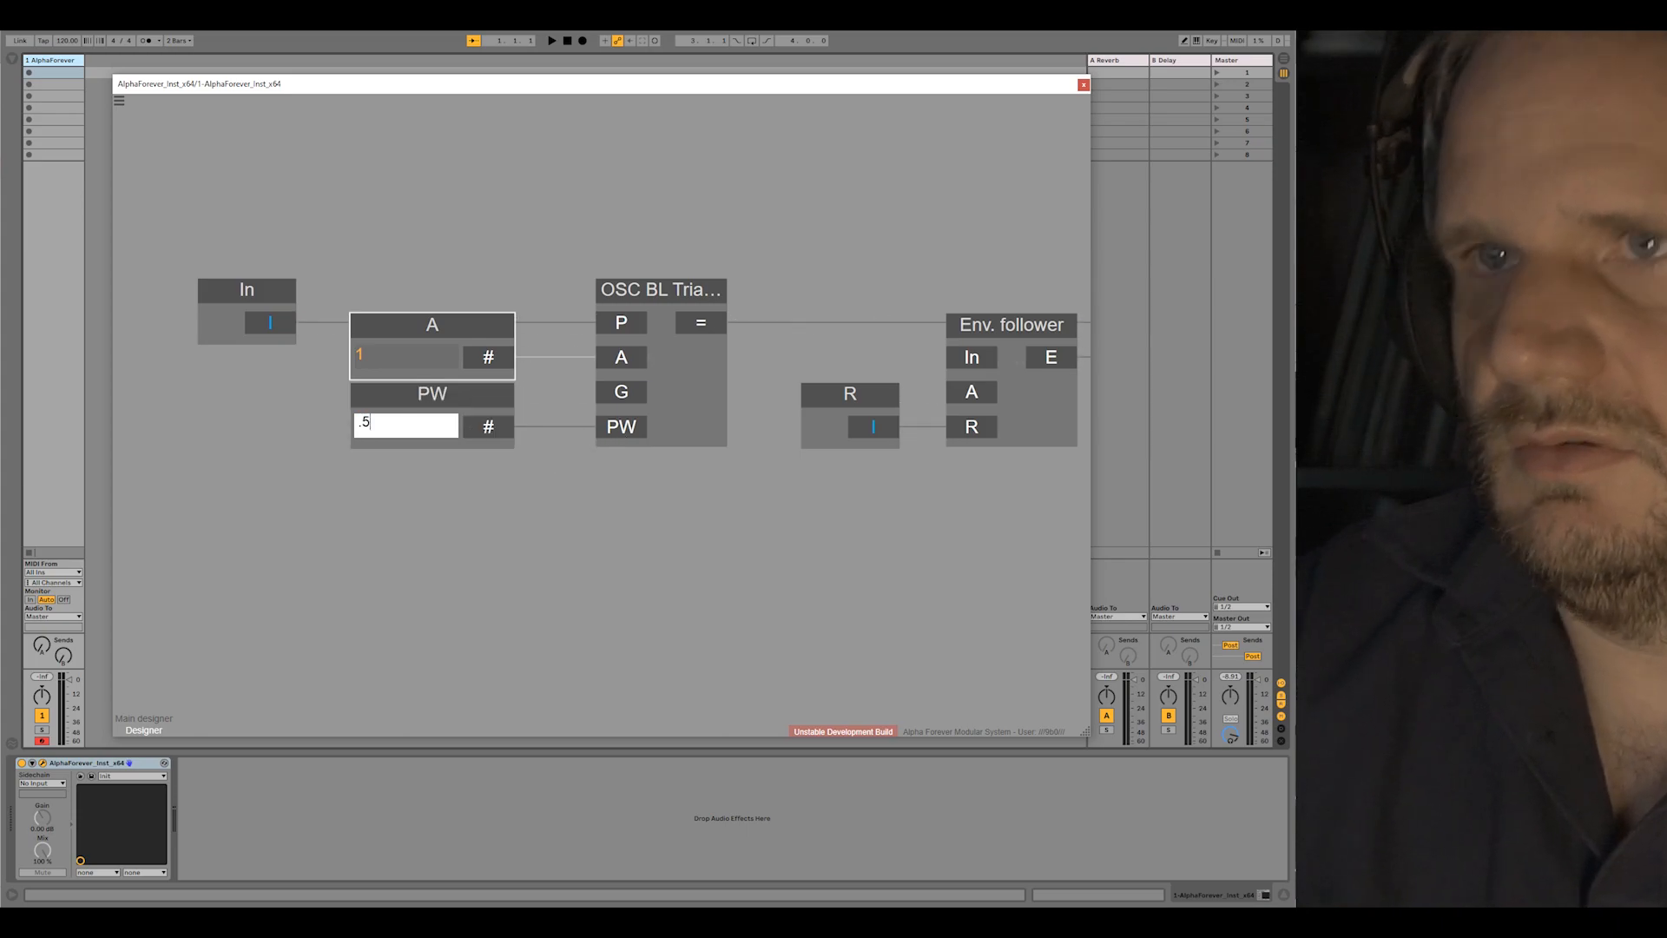
type("0.5")
left_click(424, 583)
Step: Add an Out module fed by Mul's output and return to the main designer
scroll(423, 583, "down", 3)
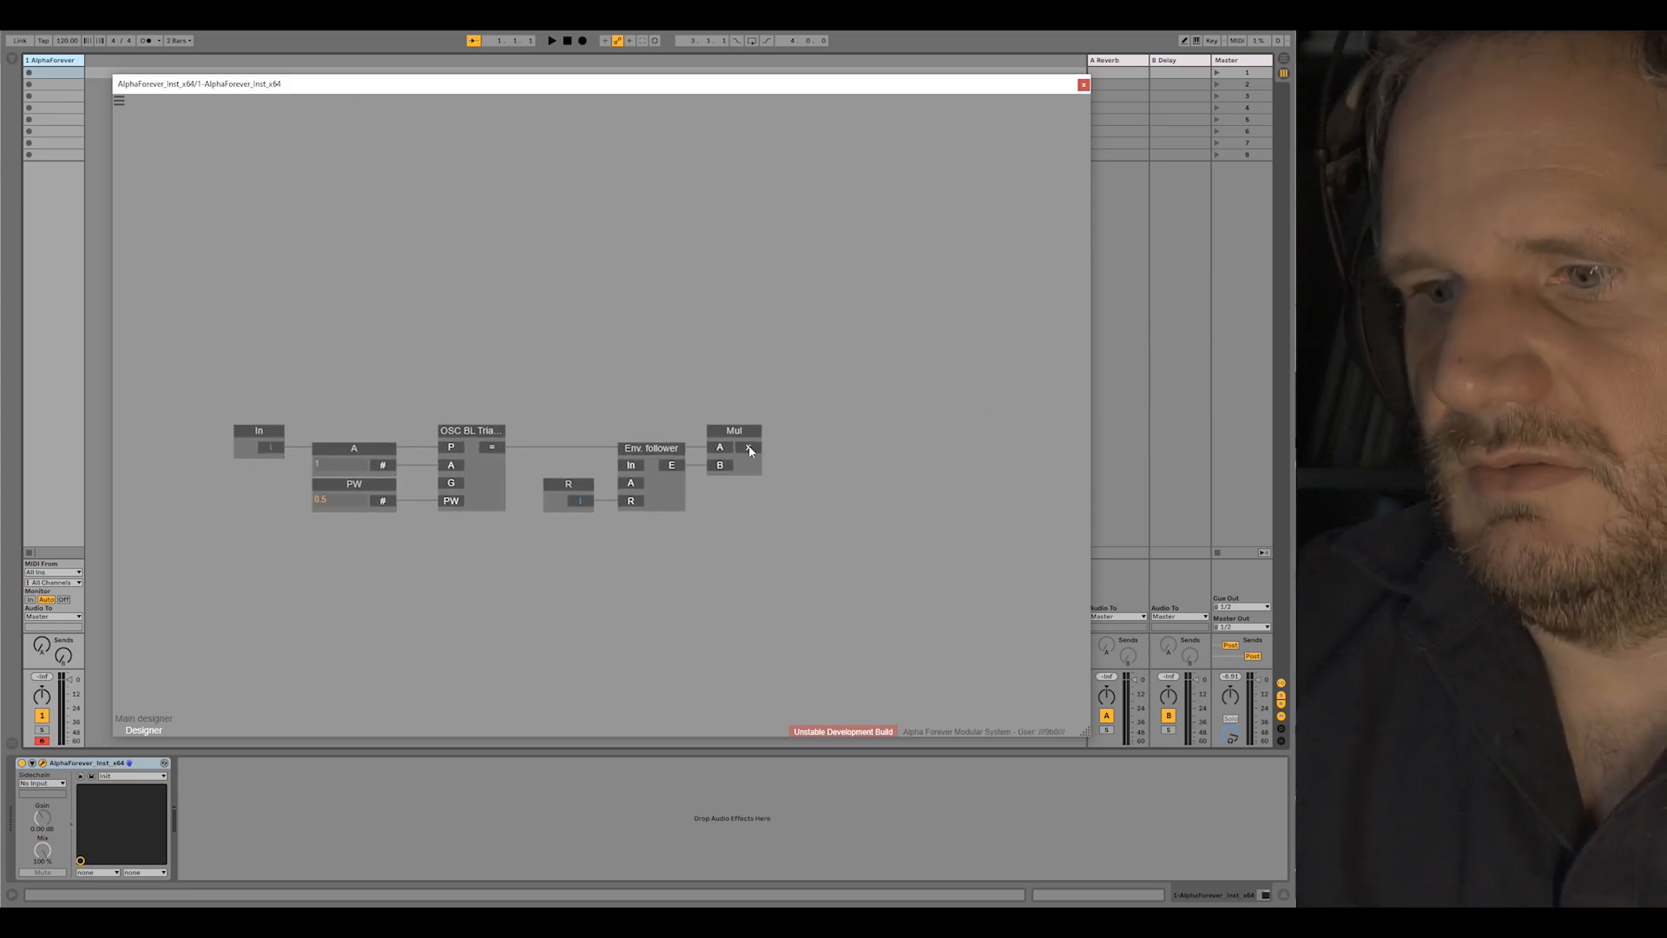
double_click(749, 448)
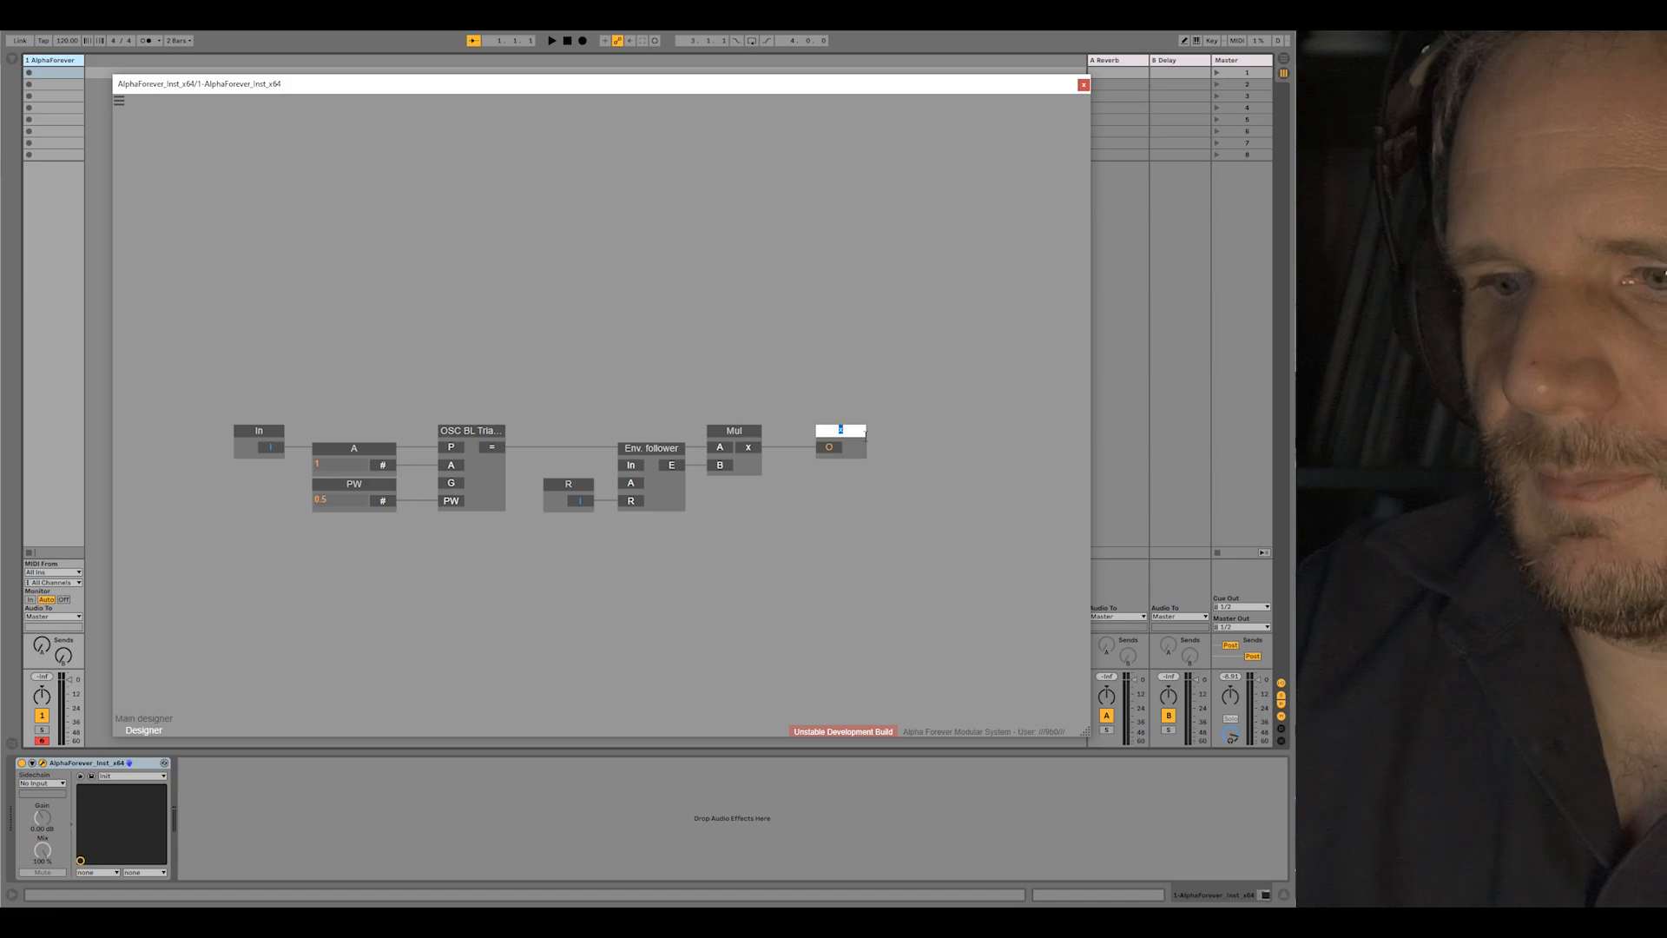
left_click(595, 302)
double_click(483, 321)
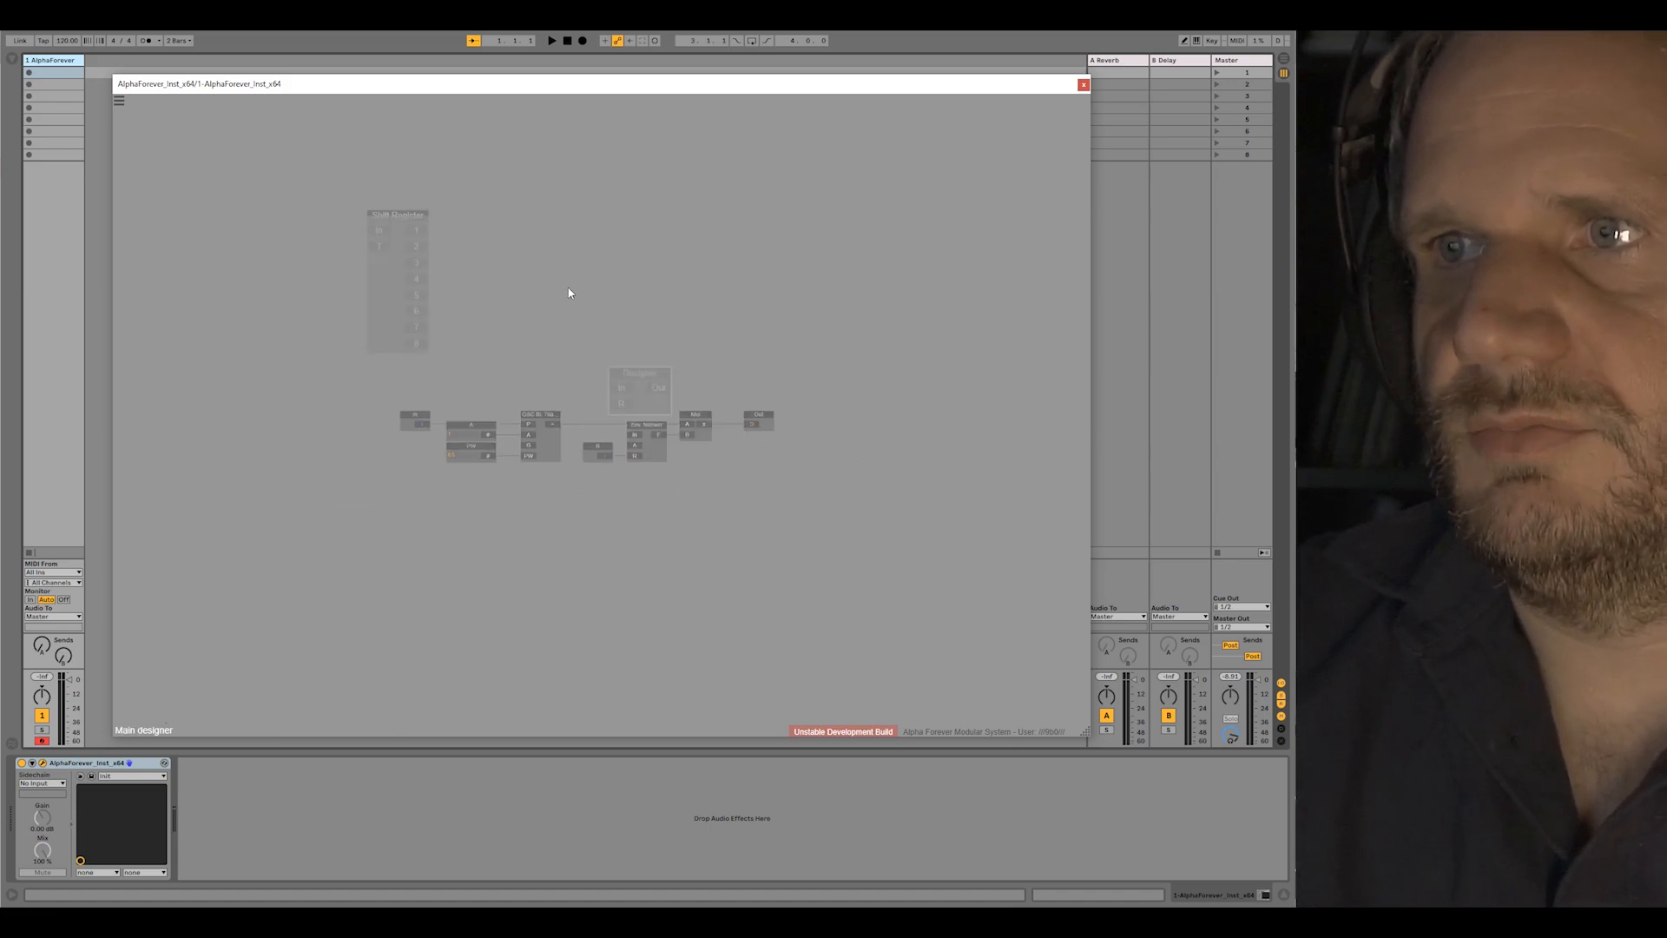
Step: Rename the second Designer module as Synth and move it up, closer to the level of Shift Register
left_click(535, 373)
double_click(629, 373)
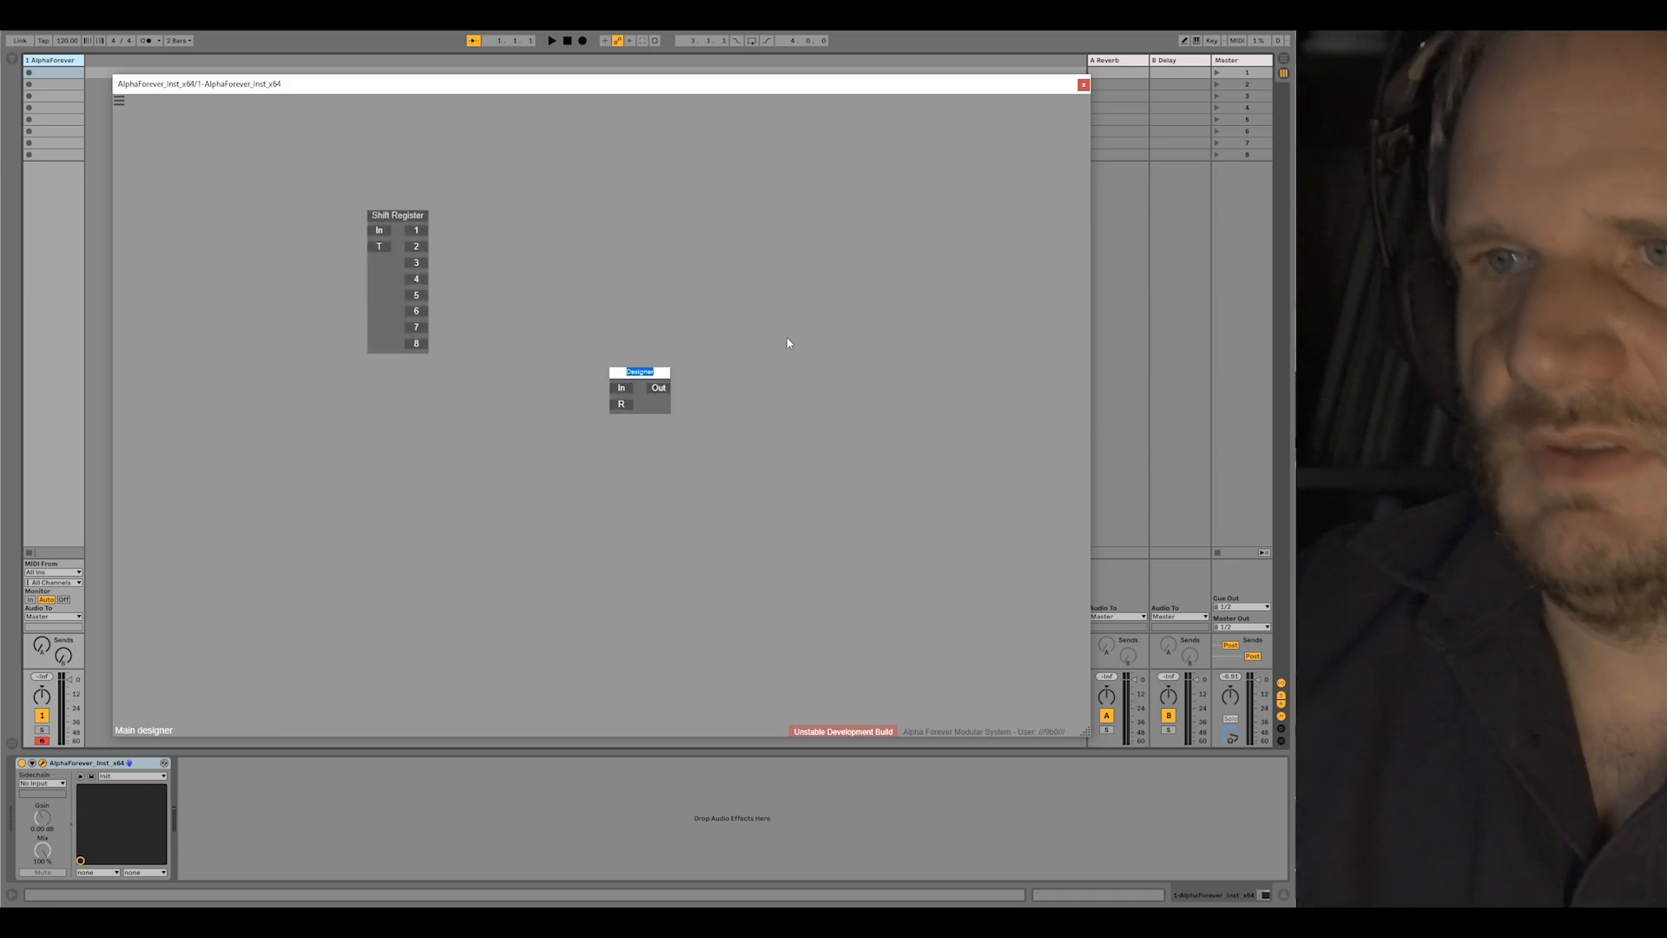
type("Synth")
left_click(685, 259)
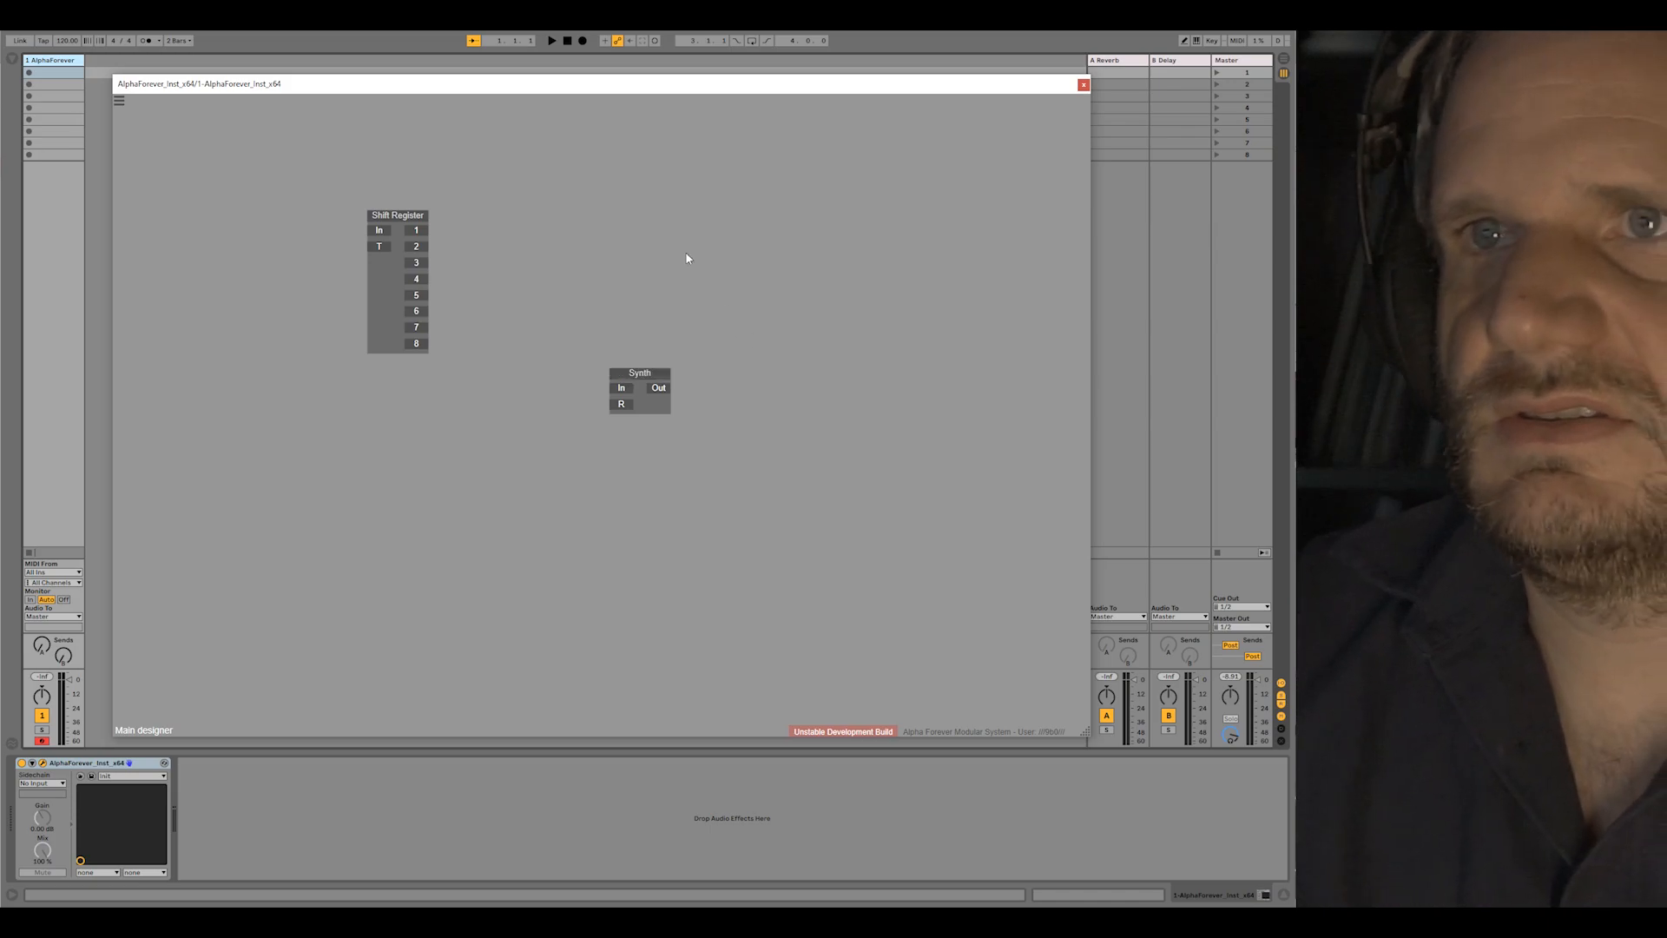
left_click_drag(623, 408, 621, 284)
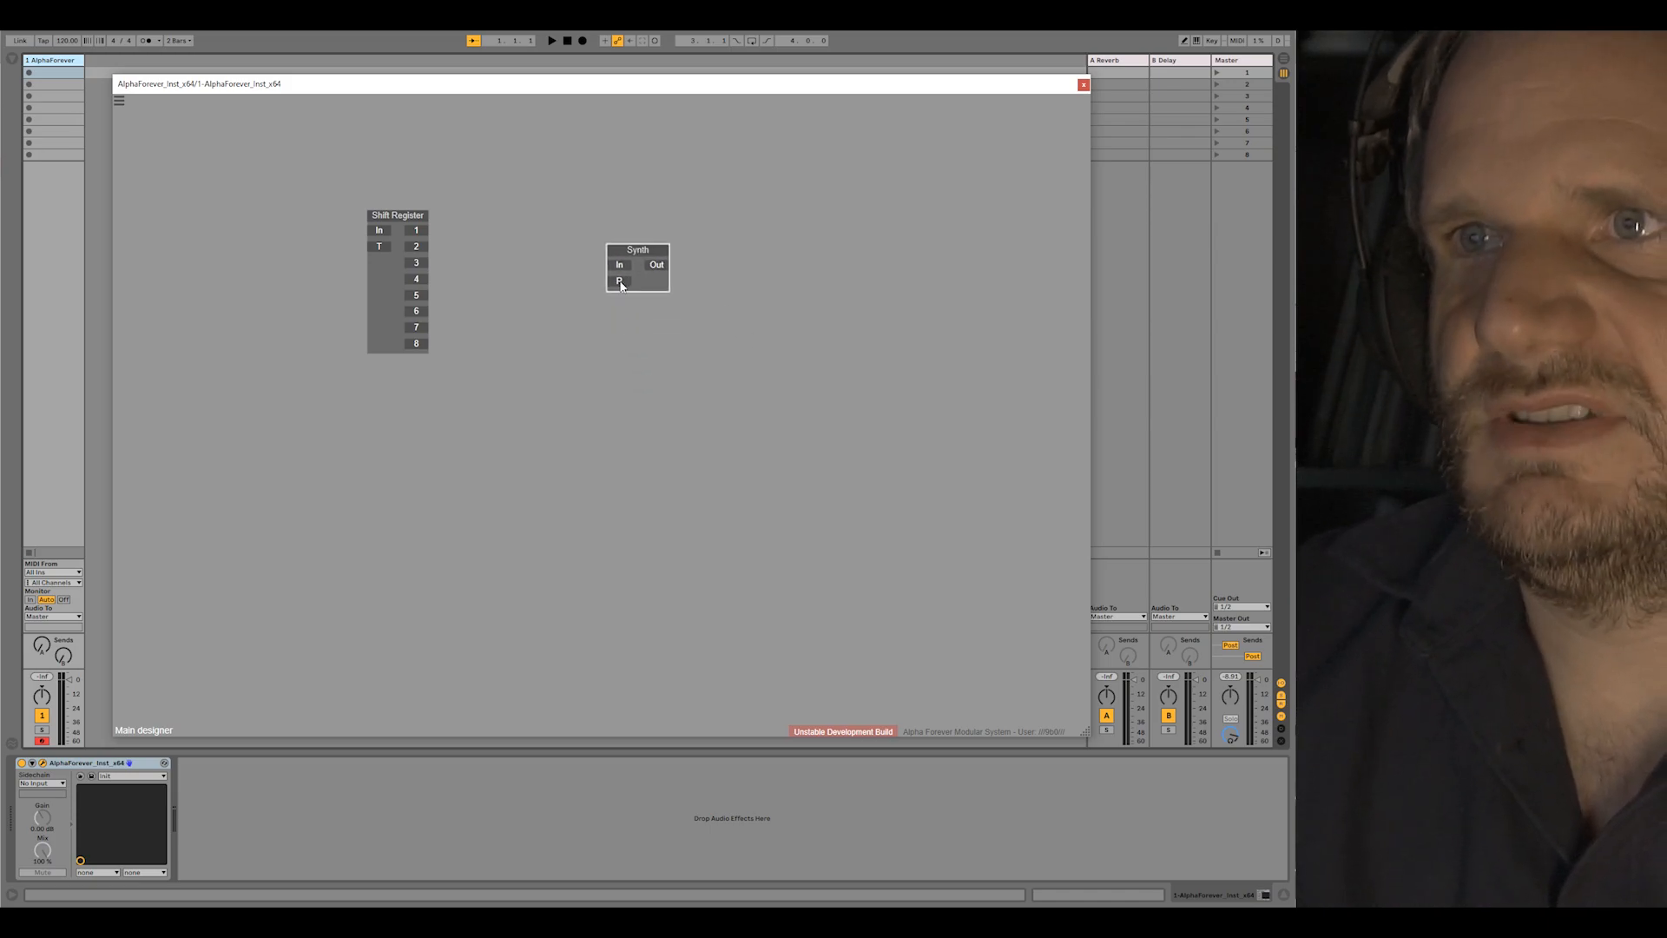
Step: Add a knob feeding Synth's R input and name it Release
left_click(618, 287)
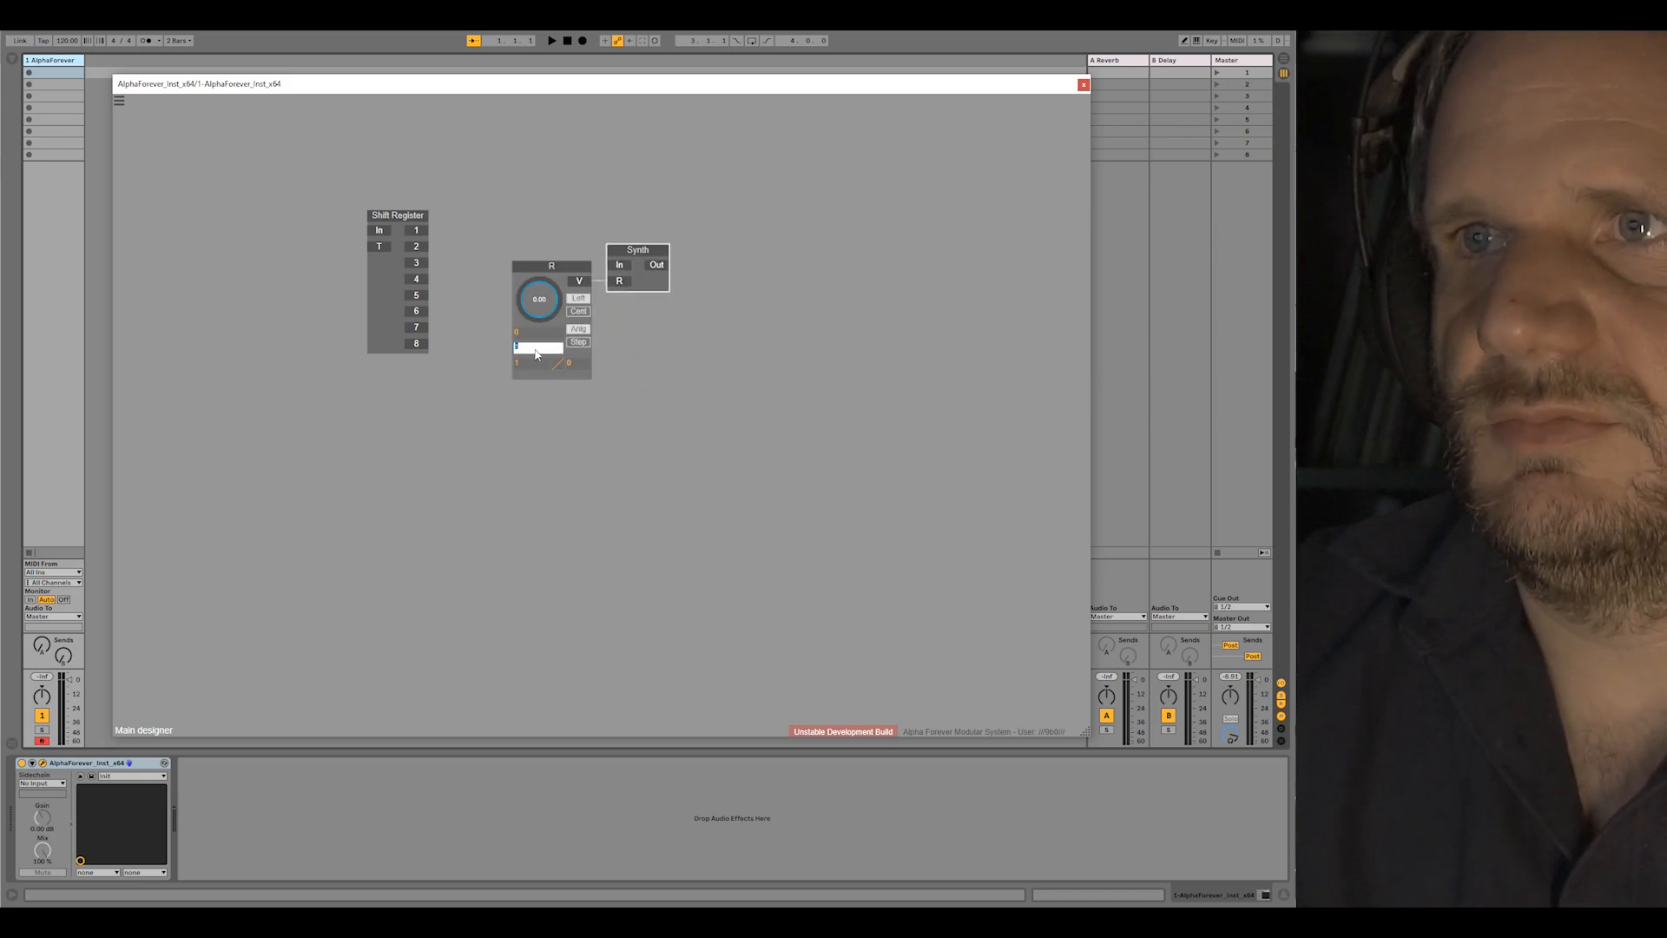
double_click(564, 245)
left_click(549, 268)
double_click(550, 267)
type("Rele")
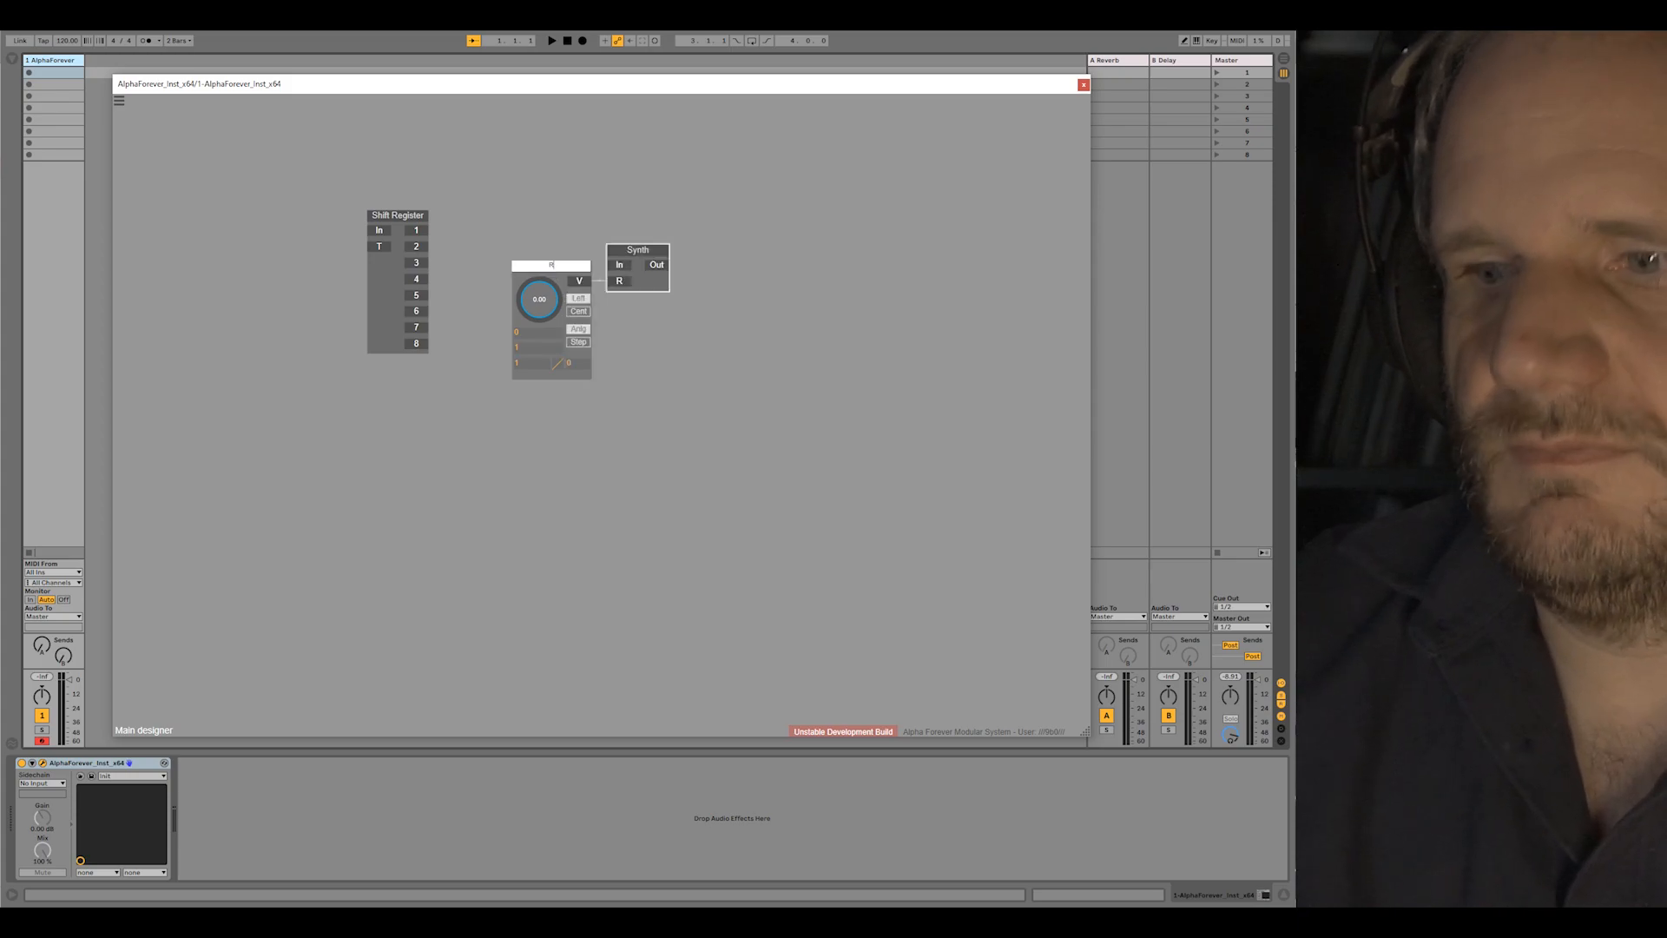
type("ase")
left_click(647, 383)
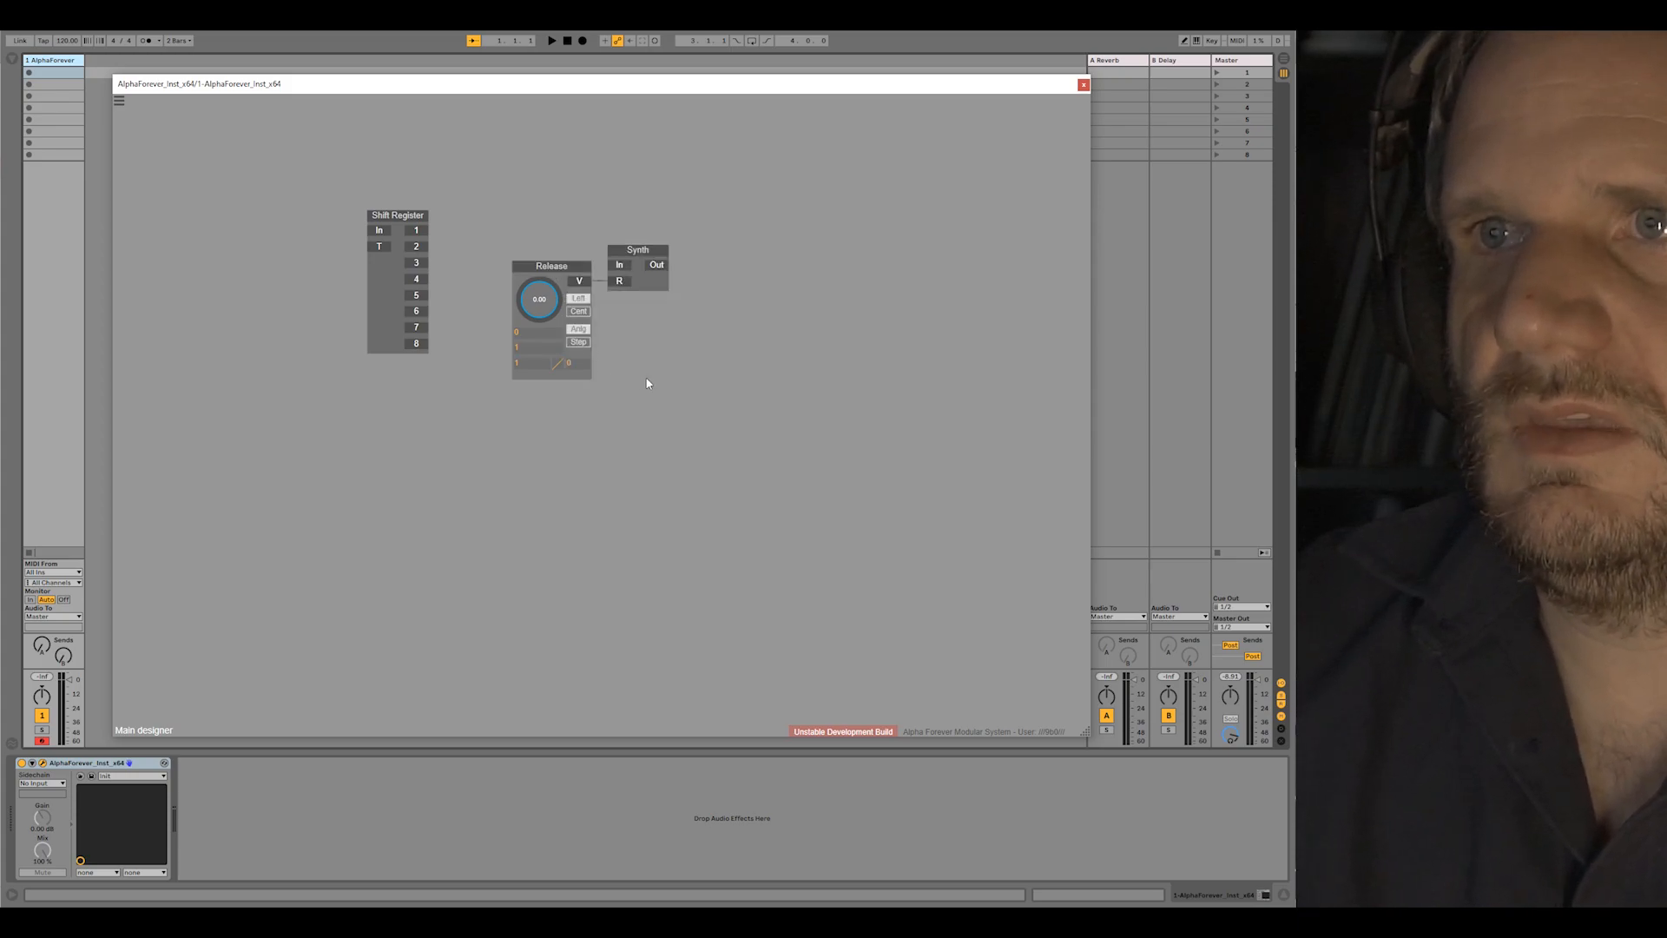
Step: Set the Release knob's maximum to 2000, its curve value to 2 and the knob to about 120
double_click(535, 348)
type("2000")
key("Return")
double_click(528, 362)
type("2")
key("Return")
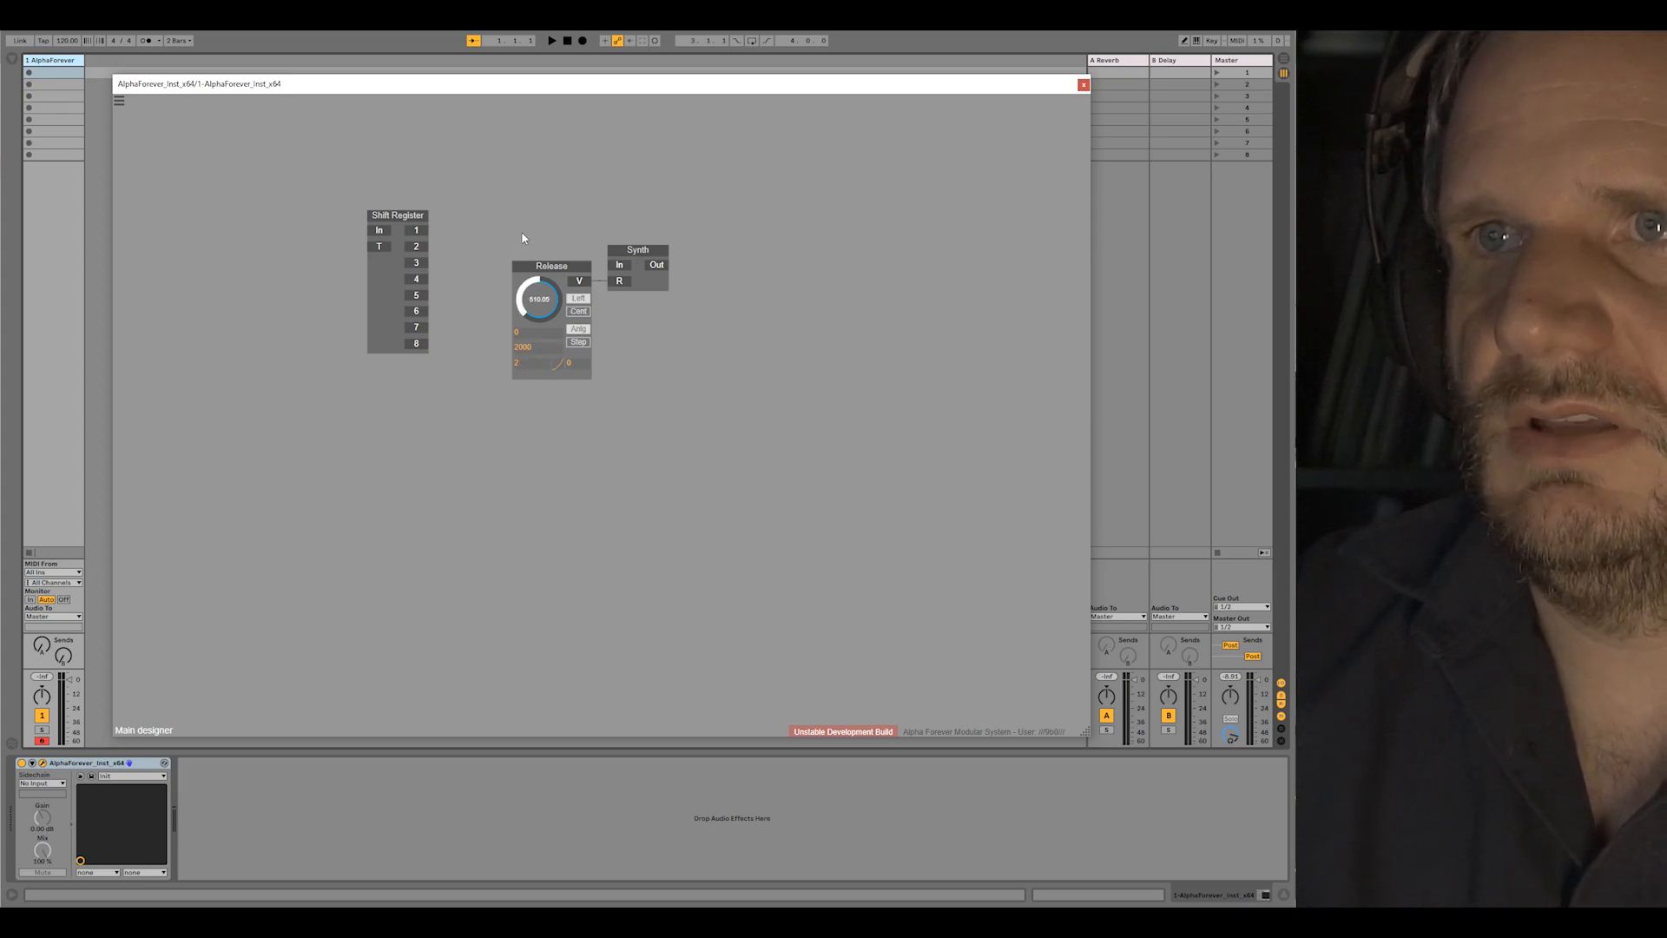
left_click_drag(535, 289, 535, 324)
Step: Wire Shift Register's output 1 to Synth's In and align Synth and Release with Shift Register
left_click_drag(480, 231, 777, 458)
left_click(551, 196)
left_click_drag(436, 239, 622, 270)
left_click_drag(475, 224, 738, 486)
left_click_drag(625, 275, 618, 262)
left_click(591, 351)
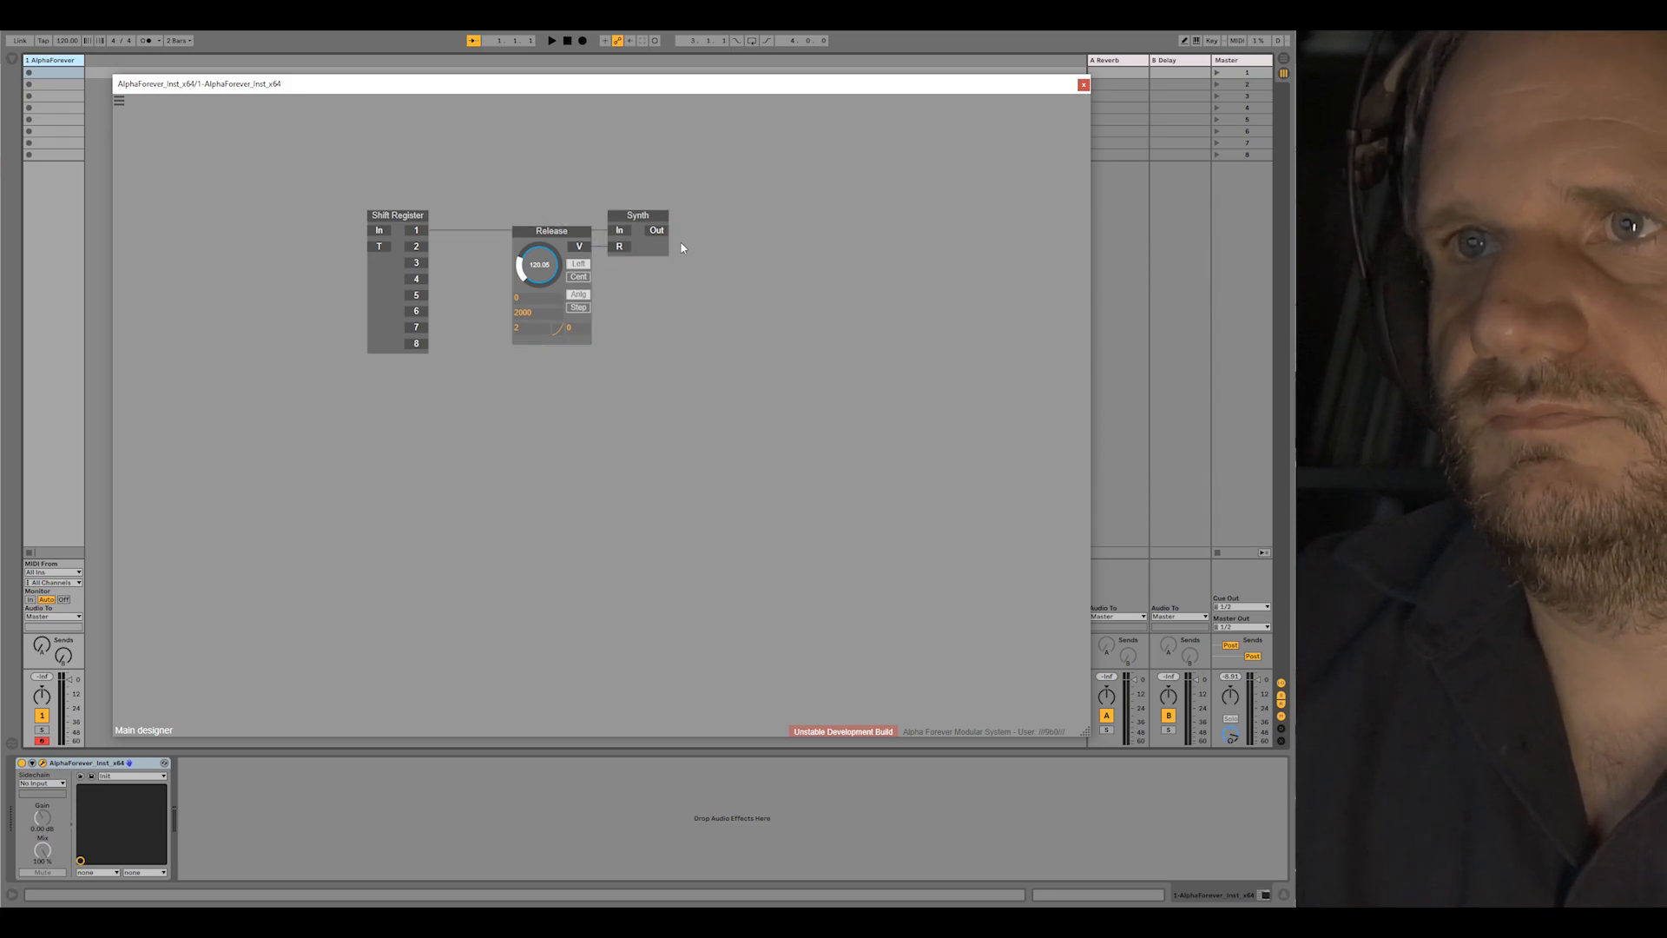
Step: Add a Gain Lin module fed by Synth's Out and move it further away from Synth
left_click_drag(703, 239, 684, 278)
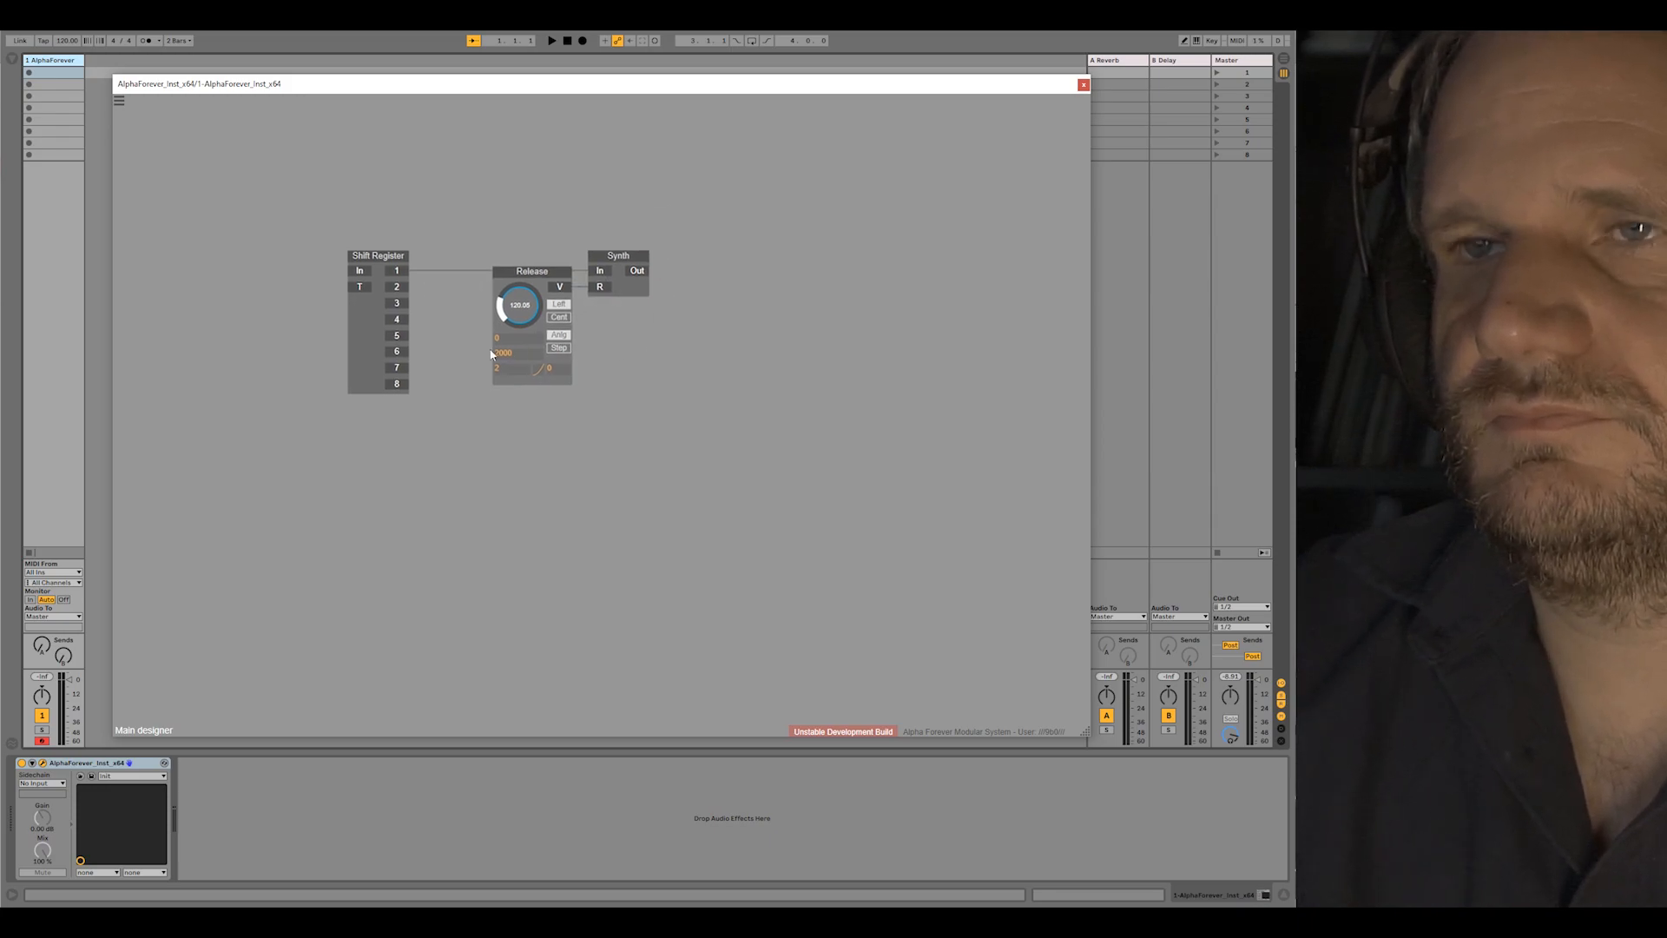
right_click(641, 272)
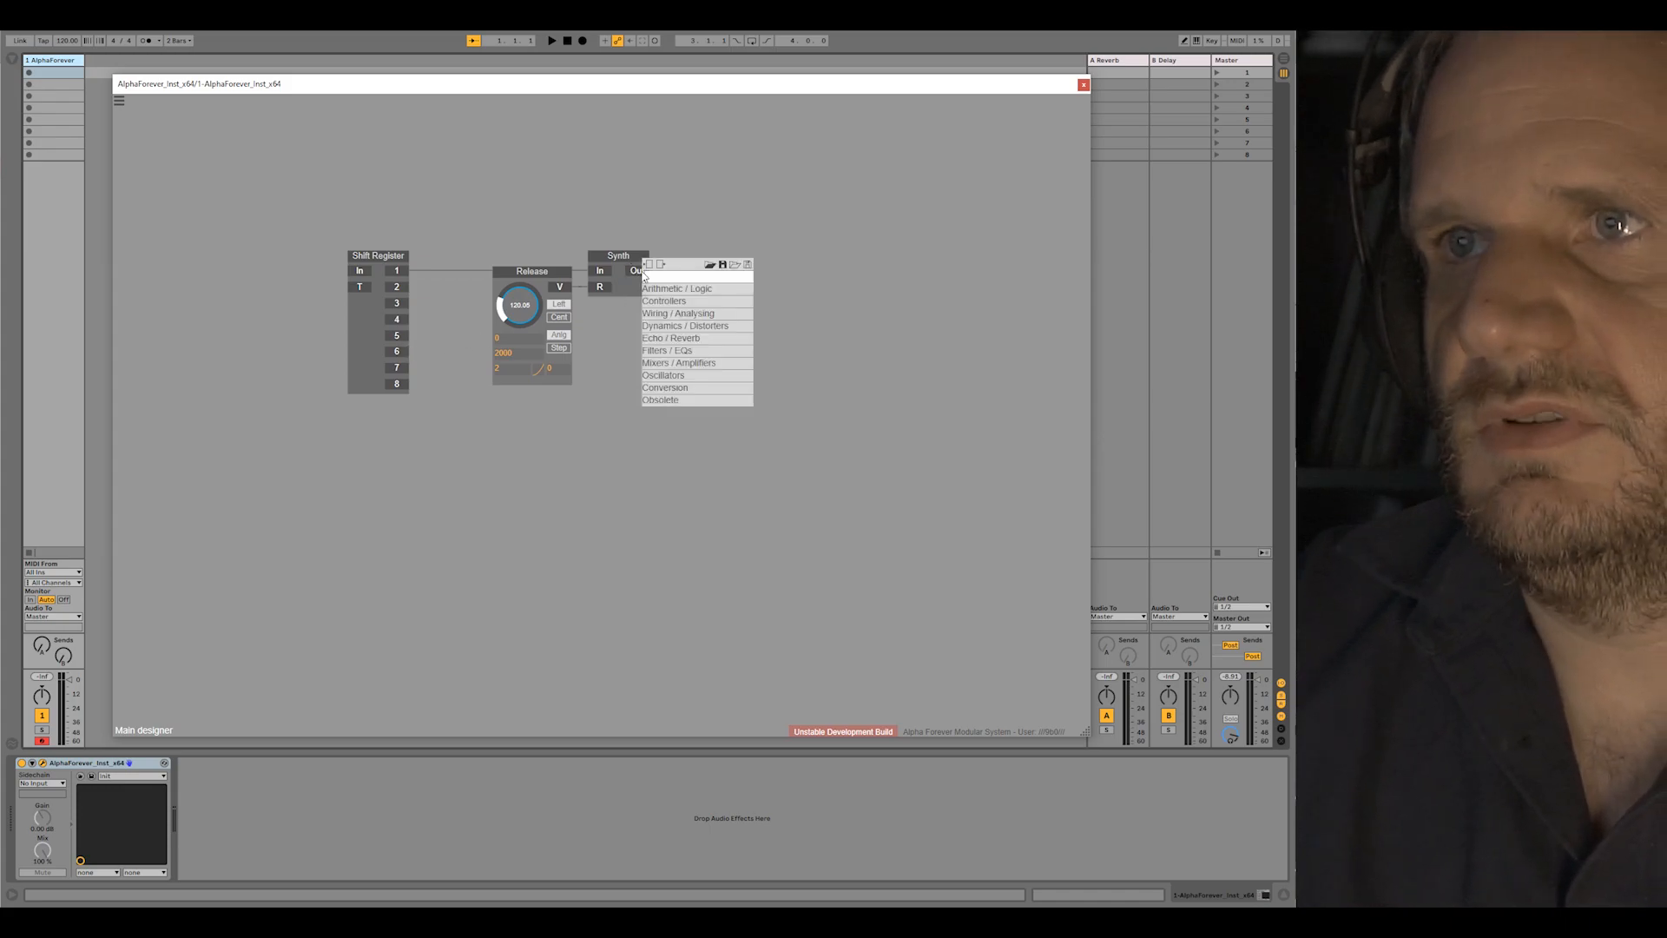
type("gain")
left_click(777, 290)
left_click_drag(745, 259, 825, 258)
Step: Insert a Con connector just before Gain Lin so that Synth's output feeds both In1 and In2
right_click(811, 270)
type("con")
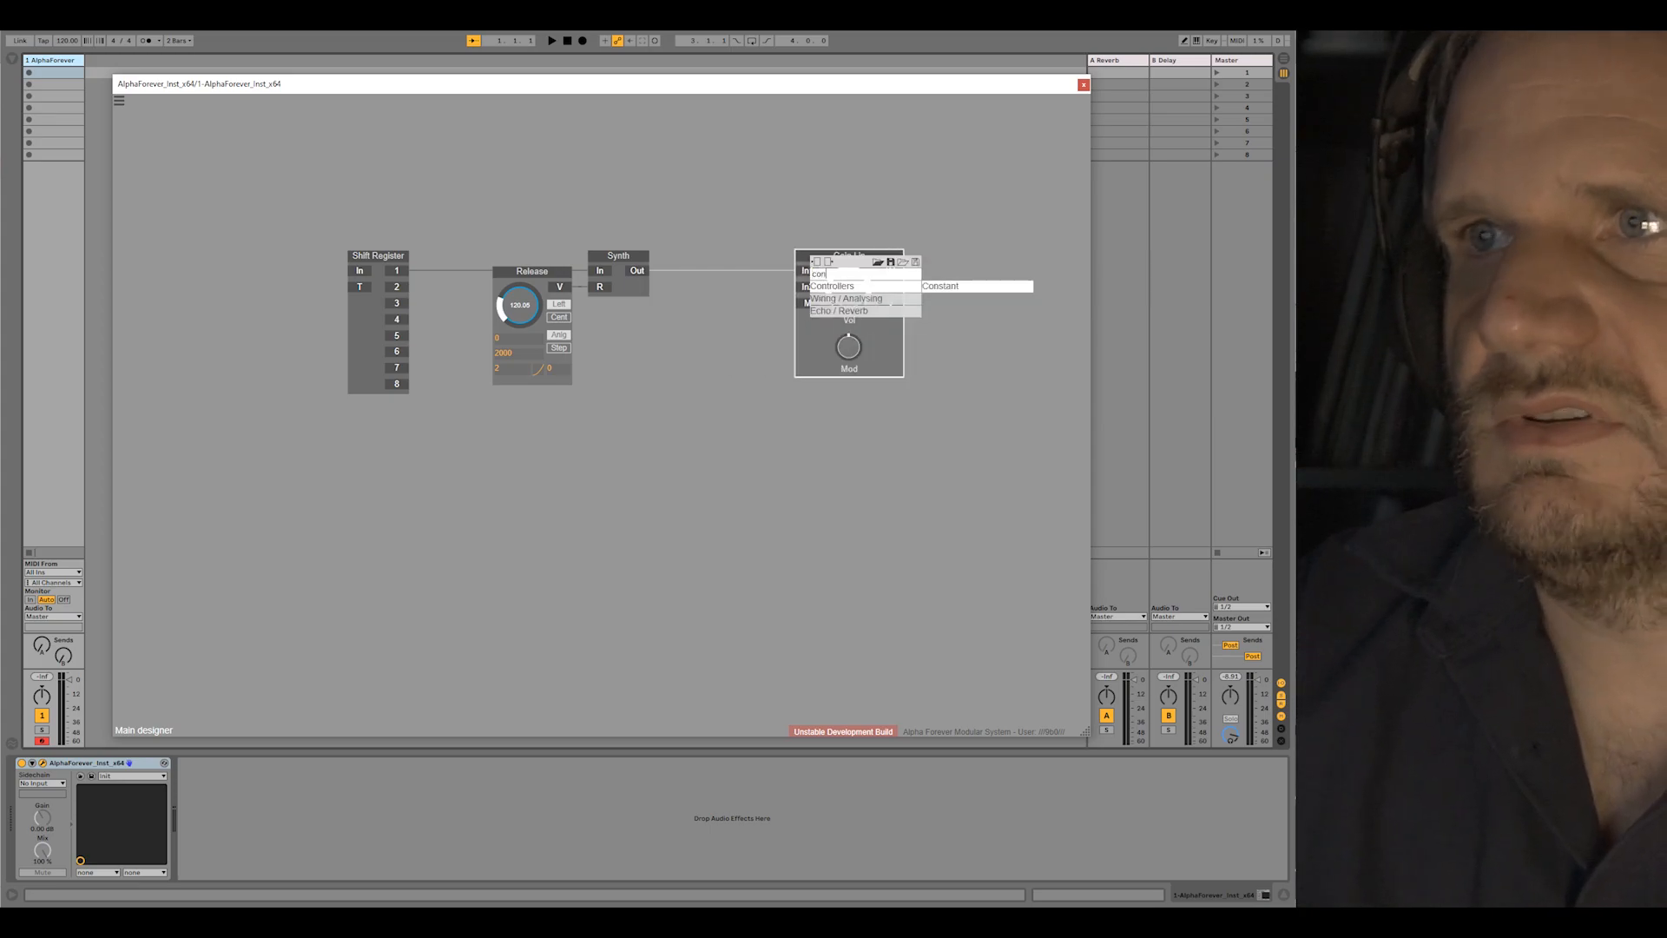
mouse_move(852, 299)
left_click(964, 300)
left_click_drag(707, 266, 767, 257)
left_click(895, 216)
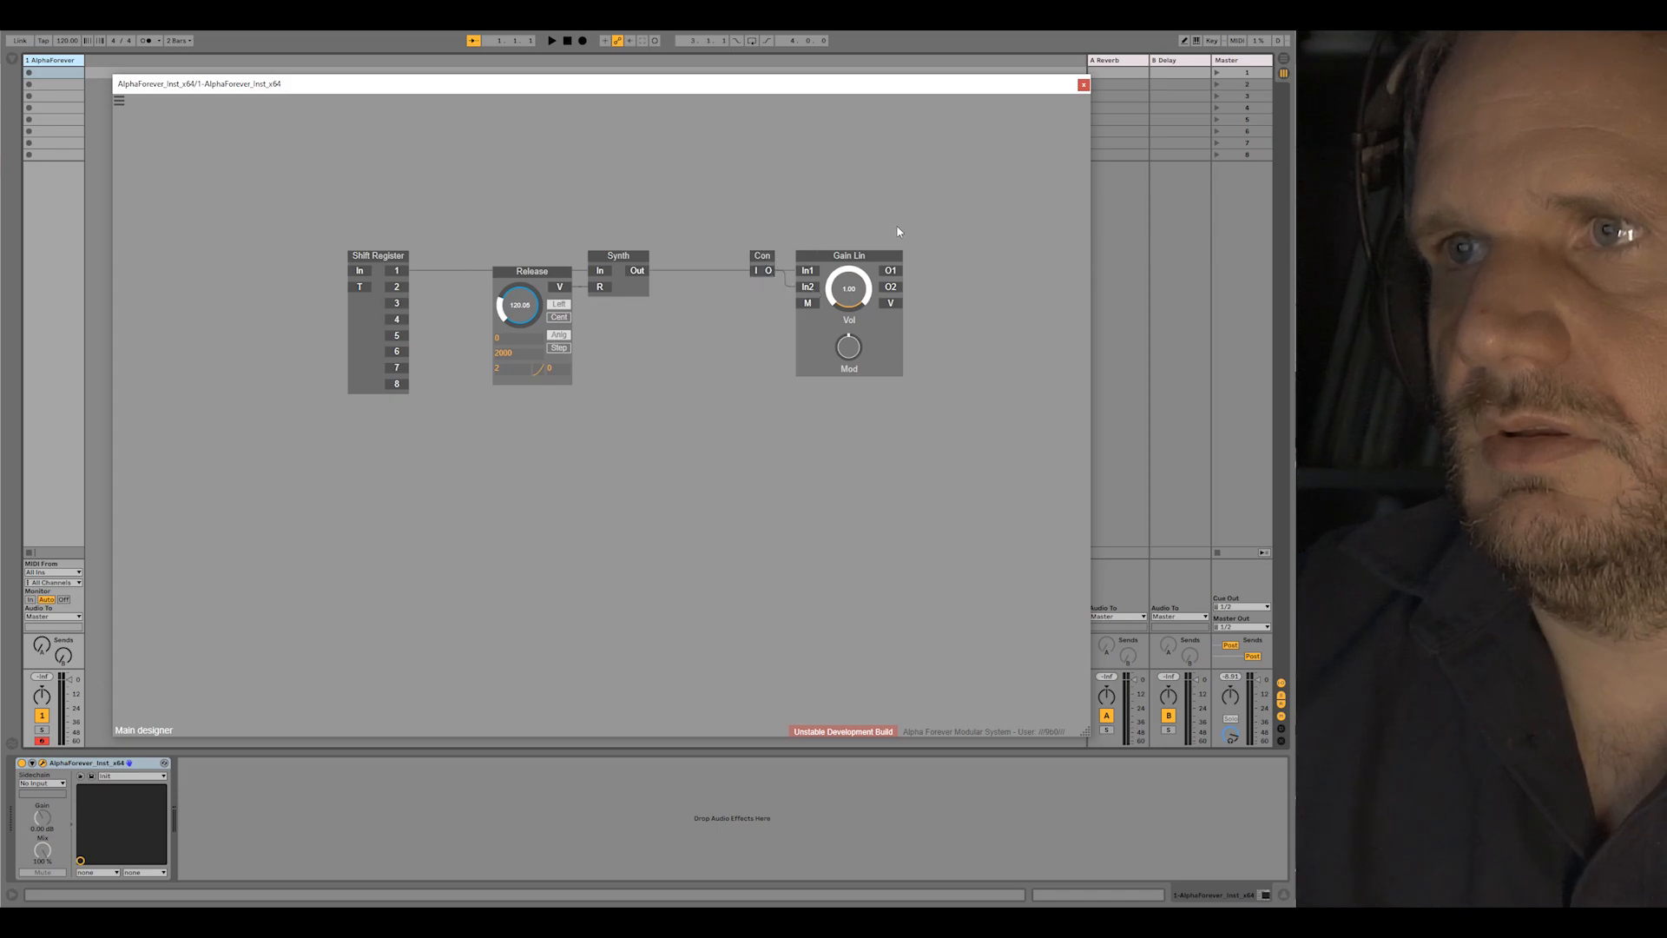
Step: Add output modules for Gain Lin's O1 and O2, space them apart and lower its Vol to about 0.19
left_click(896, 272, "ctrl")
left_click(893, 285, "ctrl")
left_click_drag(982, 276, 1056, 277)
left_click_drag(850, 282, 859, 387)
Step: Add a Midi Note module ahead of Shift Register and wire its T output to Shift Register's T
mouse_move(528, 248)
left_mouse_down()
mouse_move(656, 242)
mouse_move(610, 231)
mouse_move(531, 252)
left_mouse_up()
scroll(655, 243, "down", 1)
right_click(266, 244)
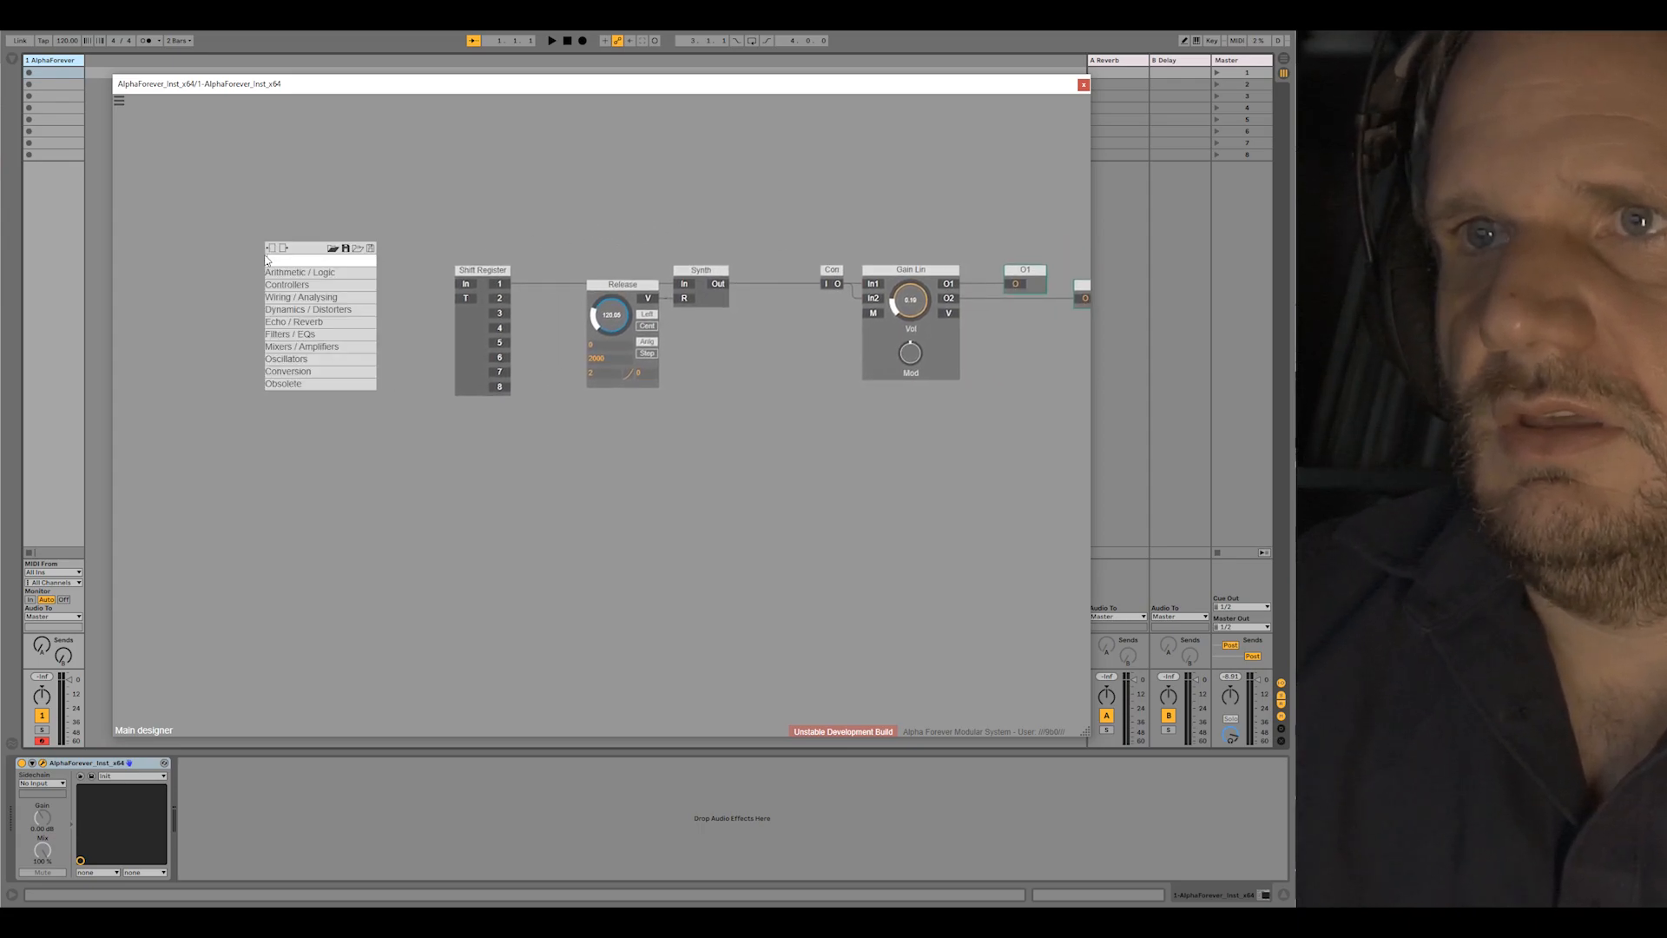
type("midi")
left_click(396, 272)
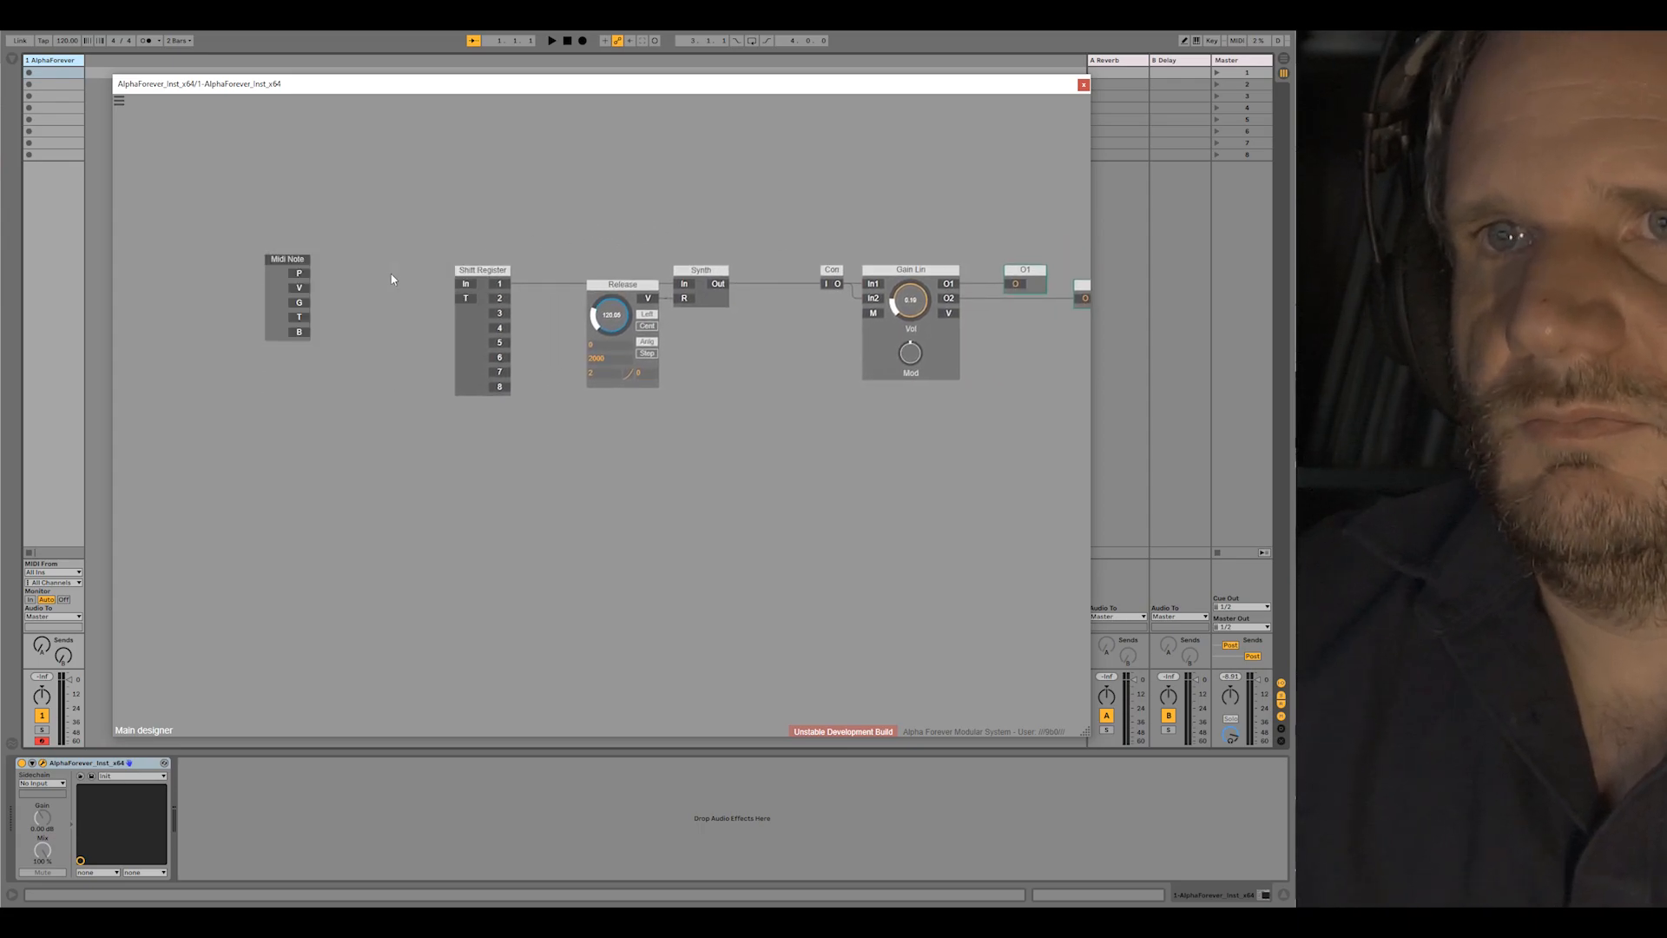
left_click_drag(423, 304, 465, 298)
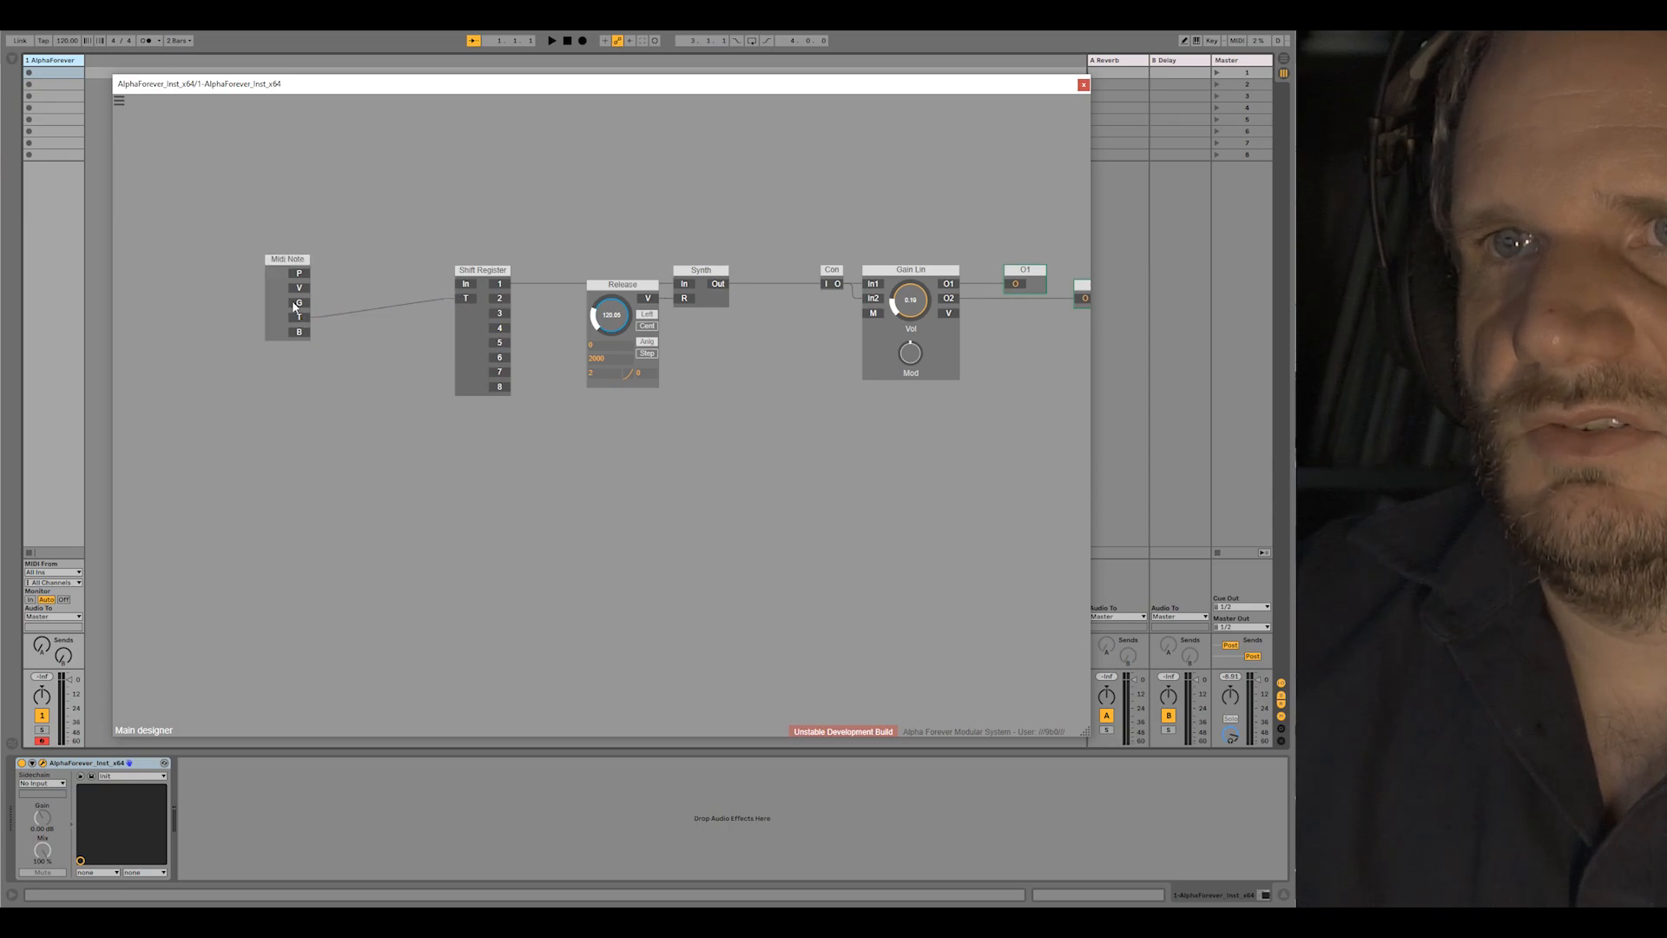
Step: Wire Midi Note's P output to Shift Register's In and move Midi Note close beside it
left_click_drag(298, 320, 383, 446)
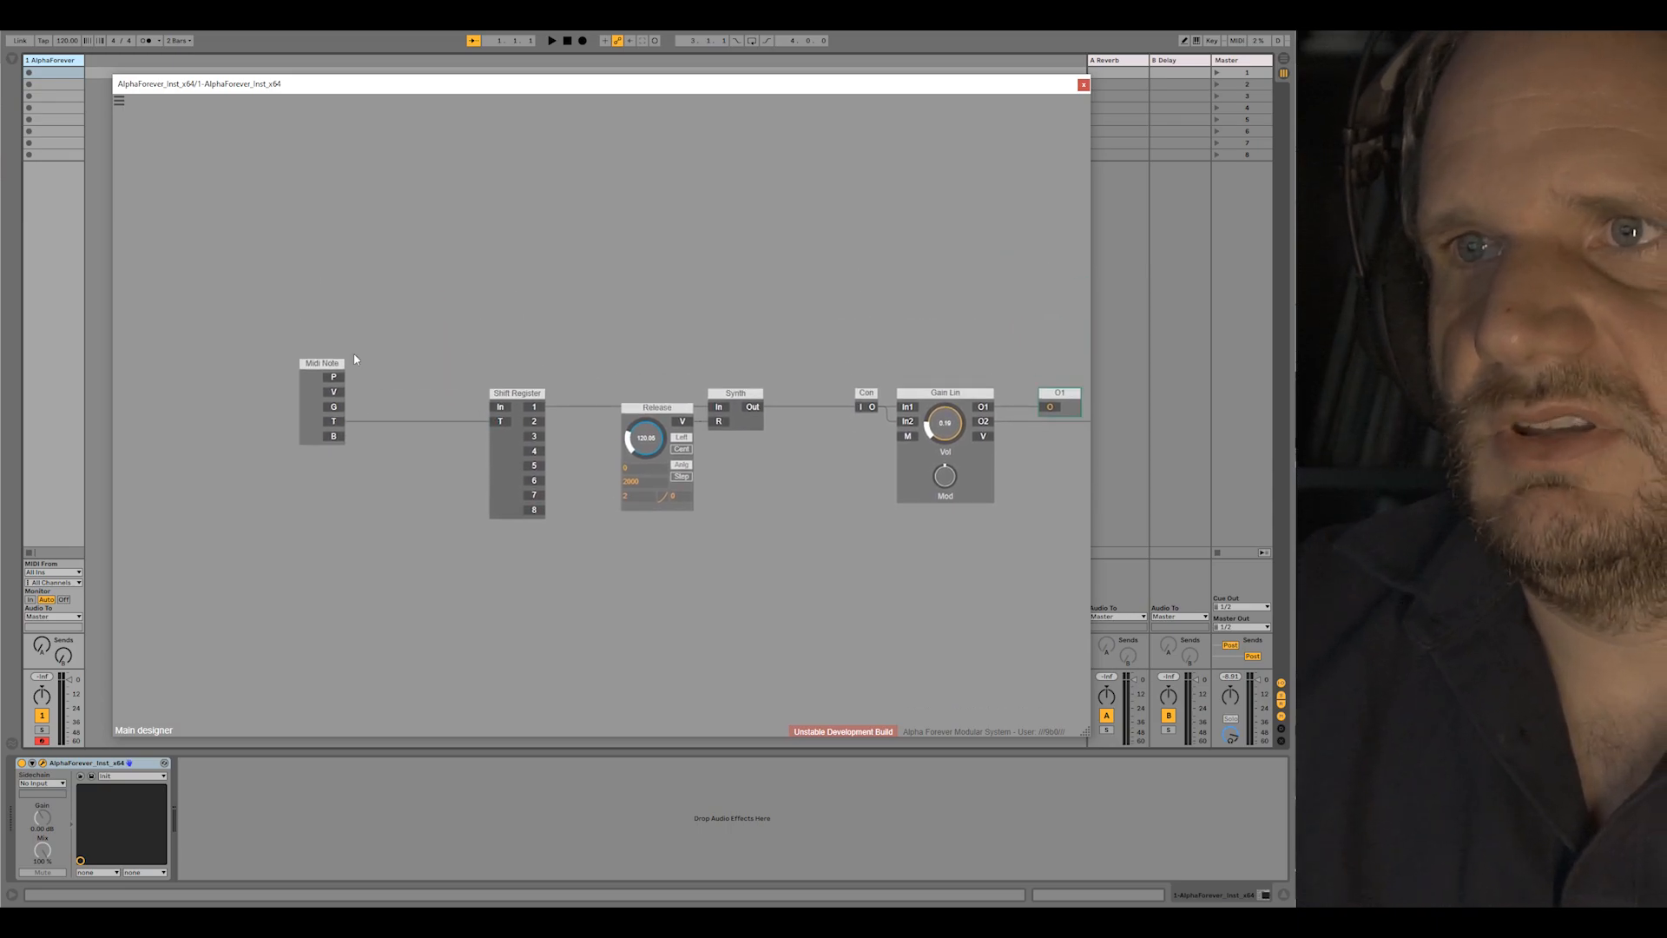
scroll(354, 357, "up", 2)
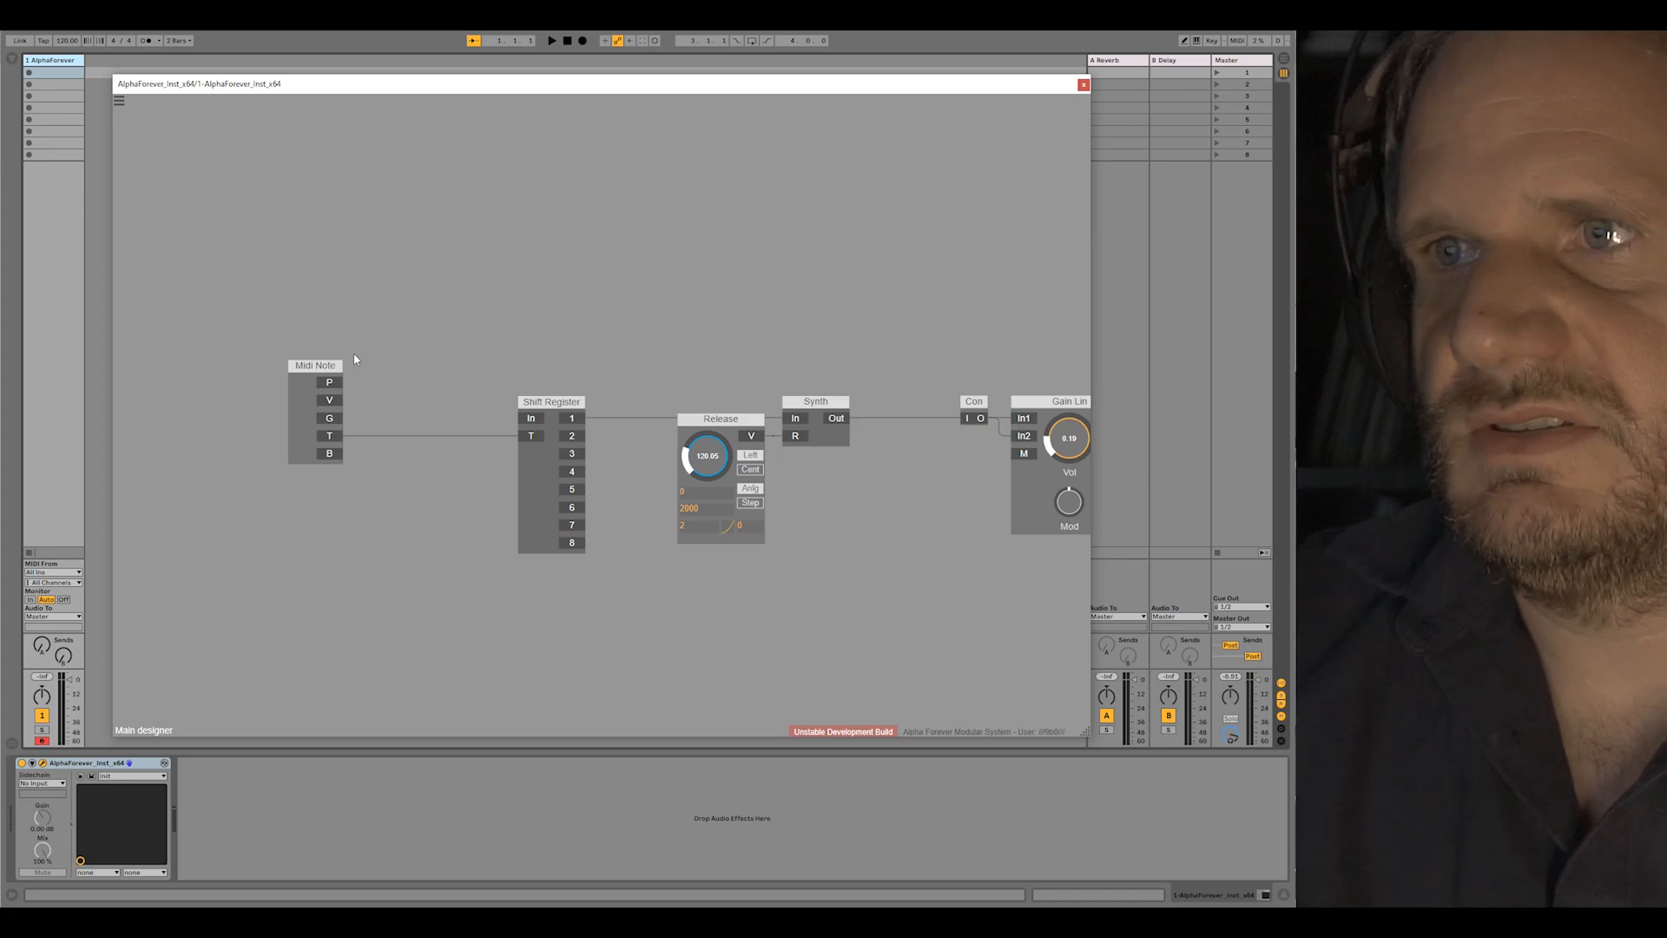
left_click_drag(604, 354, 639, 274)
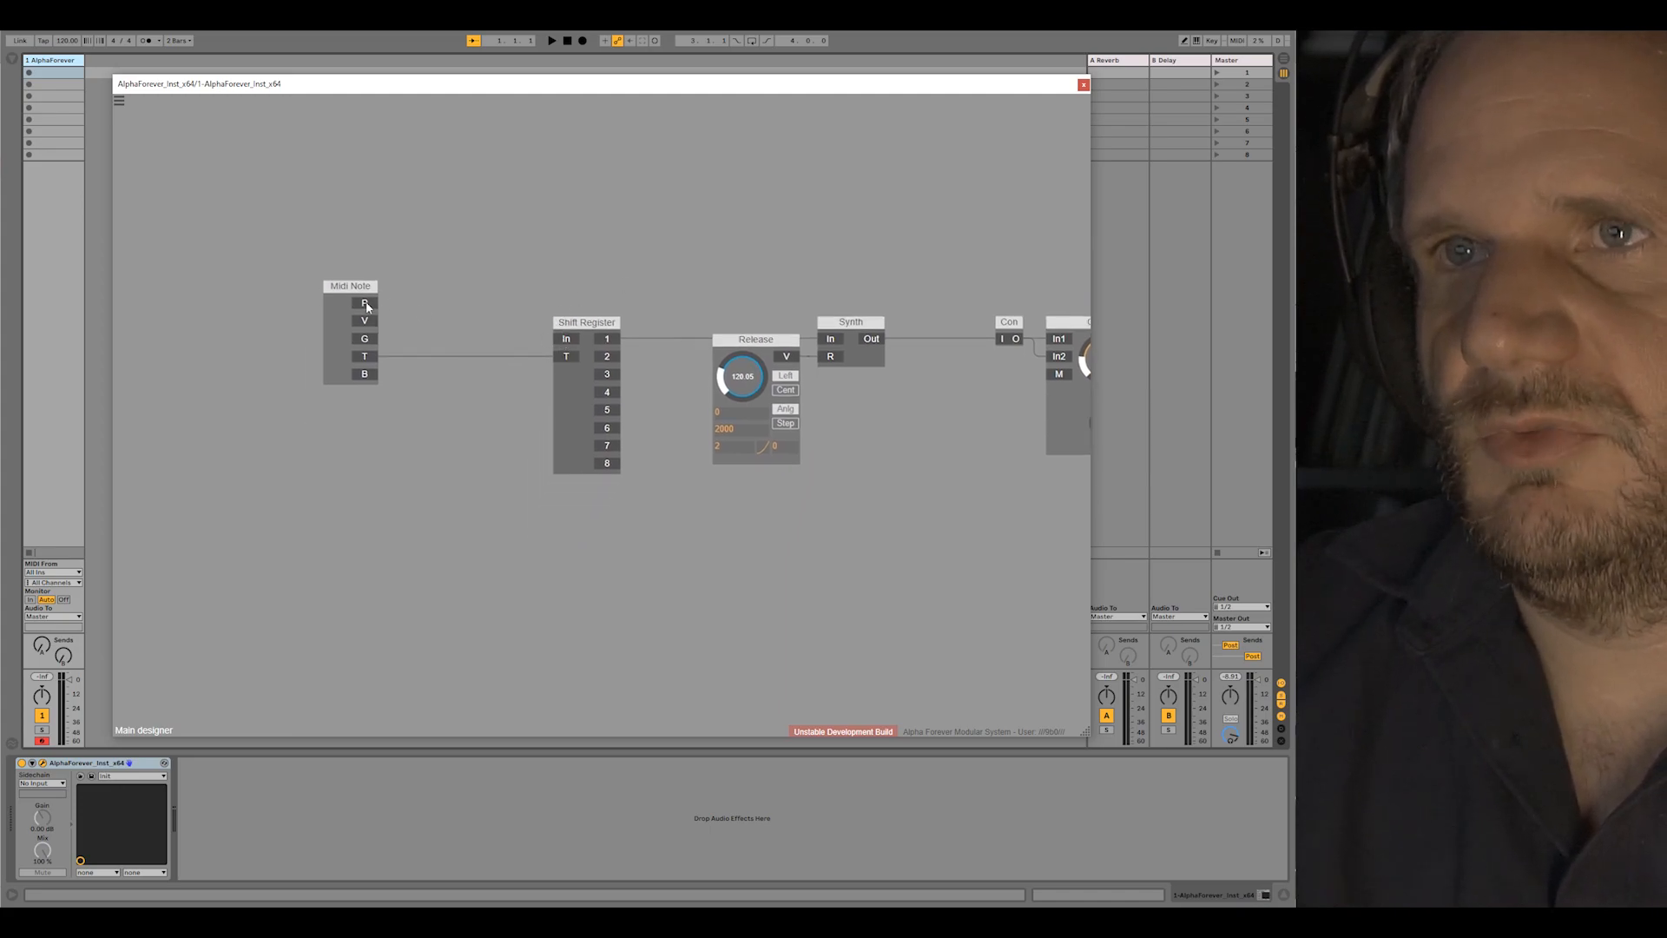
left_click_drag(569, 354, 563, 339)
left_click_drag(354, 297, 499, 287)
left_click(561, 246)
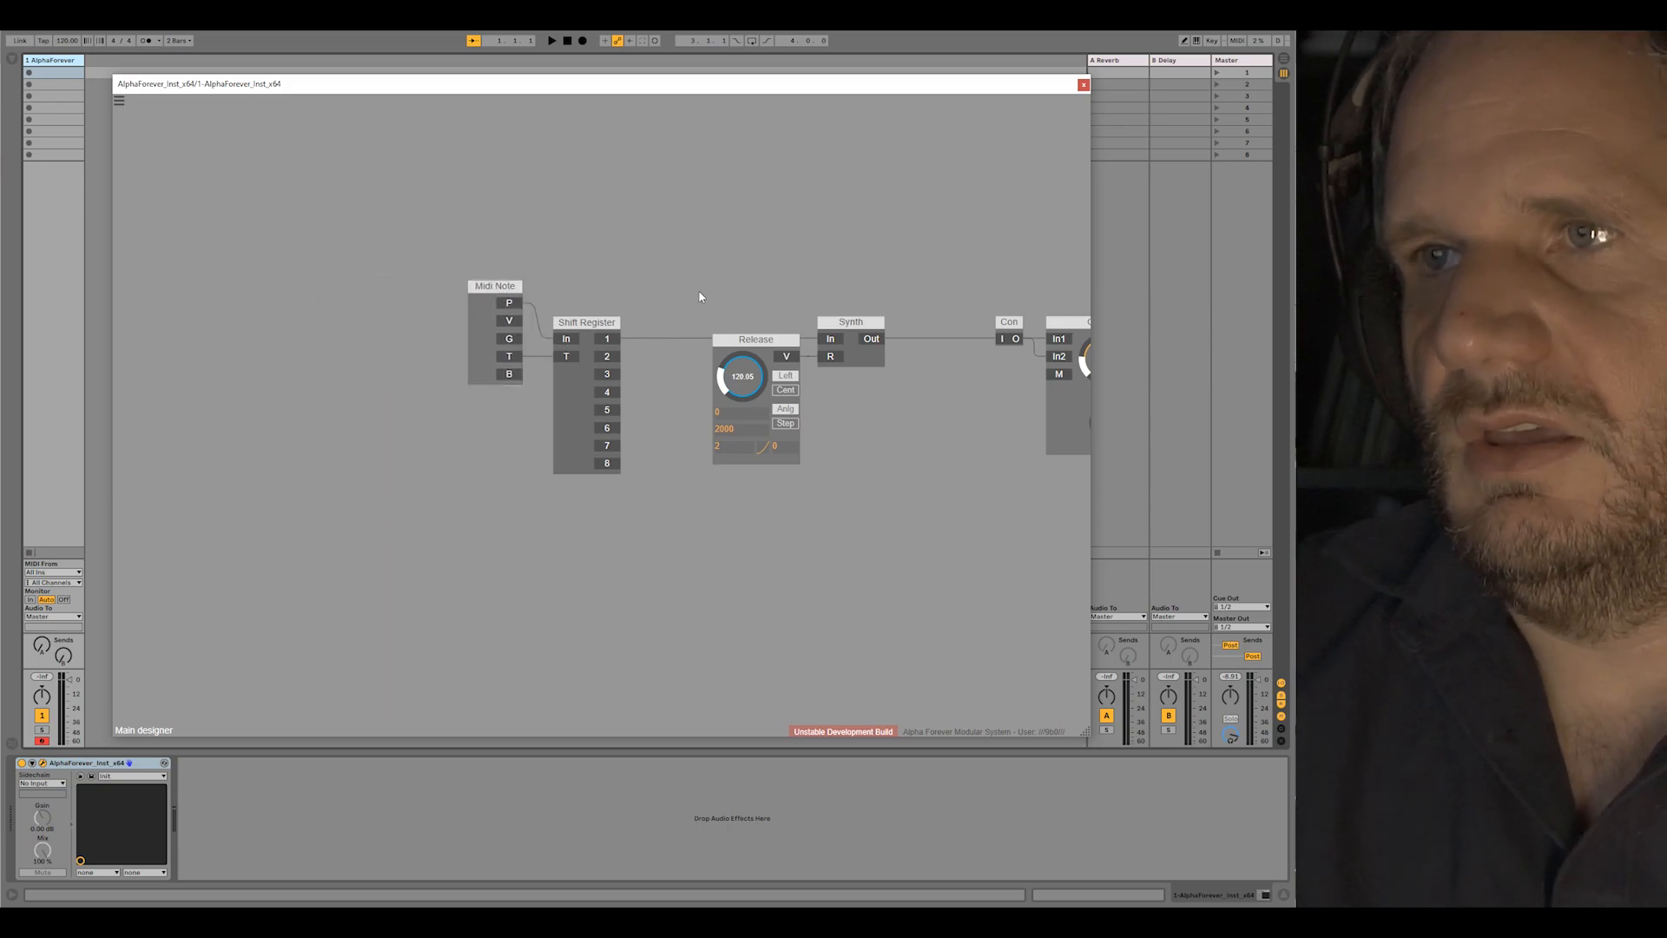
Step: Set Gain Lin's Vol knob to 0.50
left_click_drag(695, 305, 576, 312)
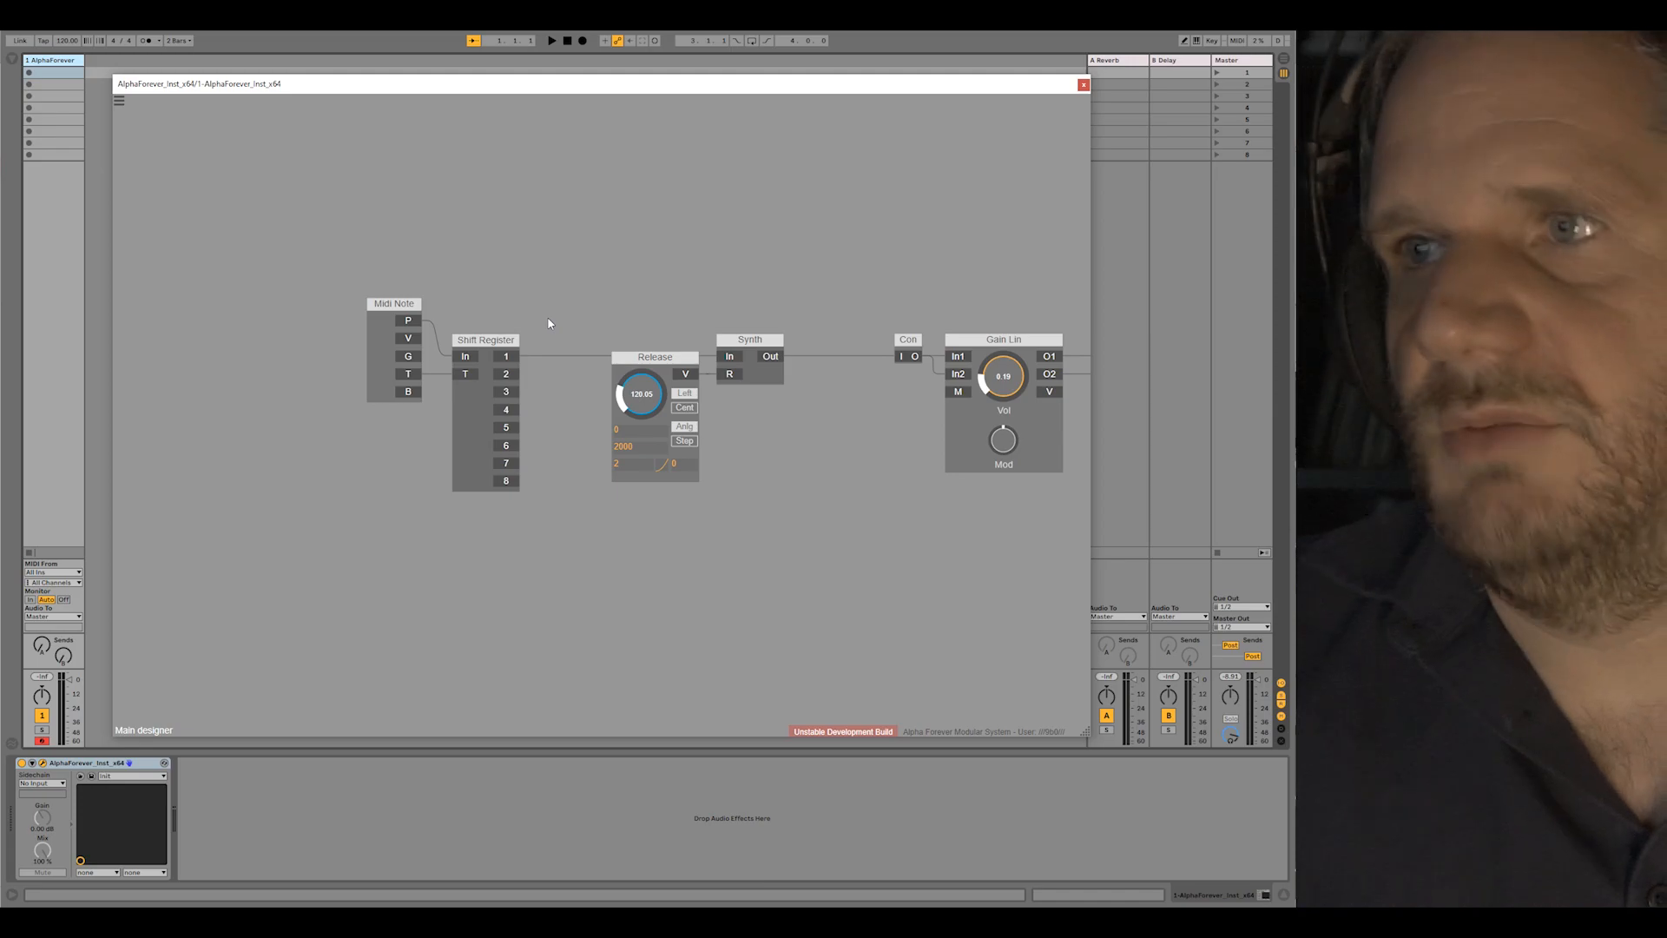
double_click(1003, 385)
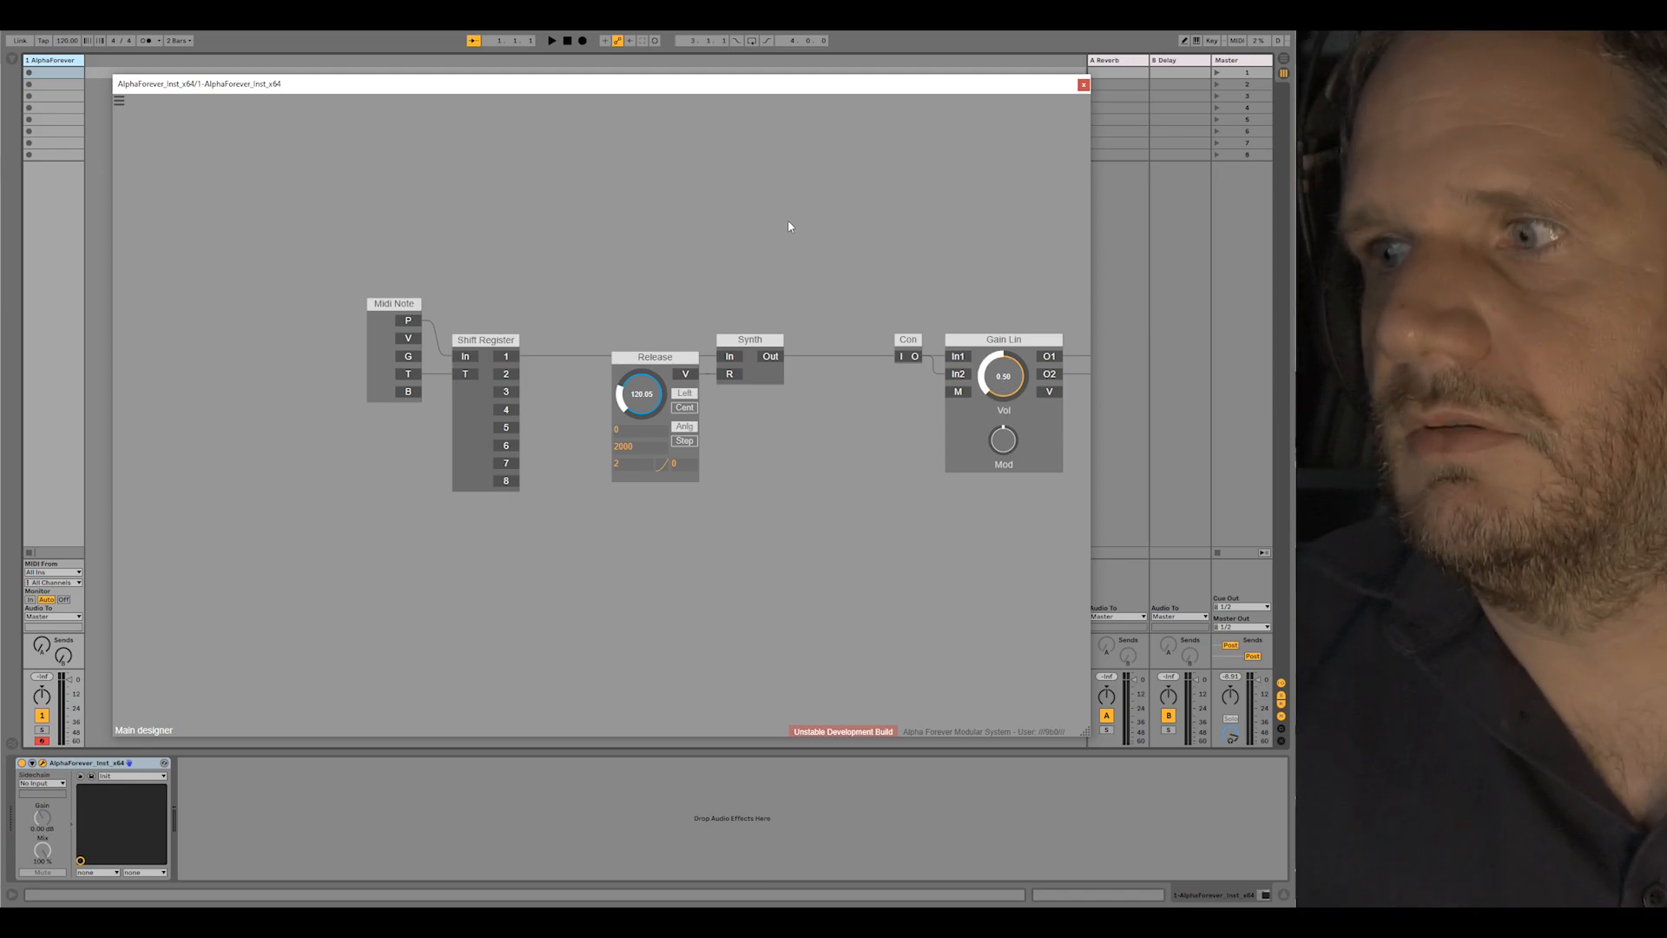
left_click_drag(789, 222, 546, 209)
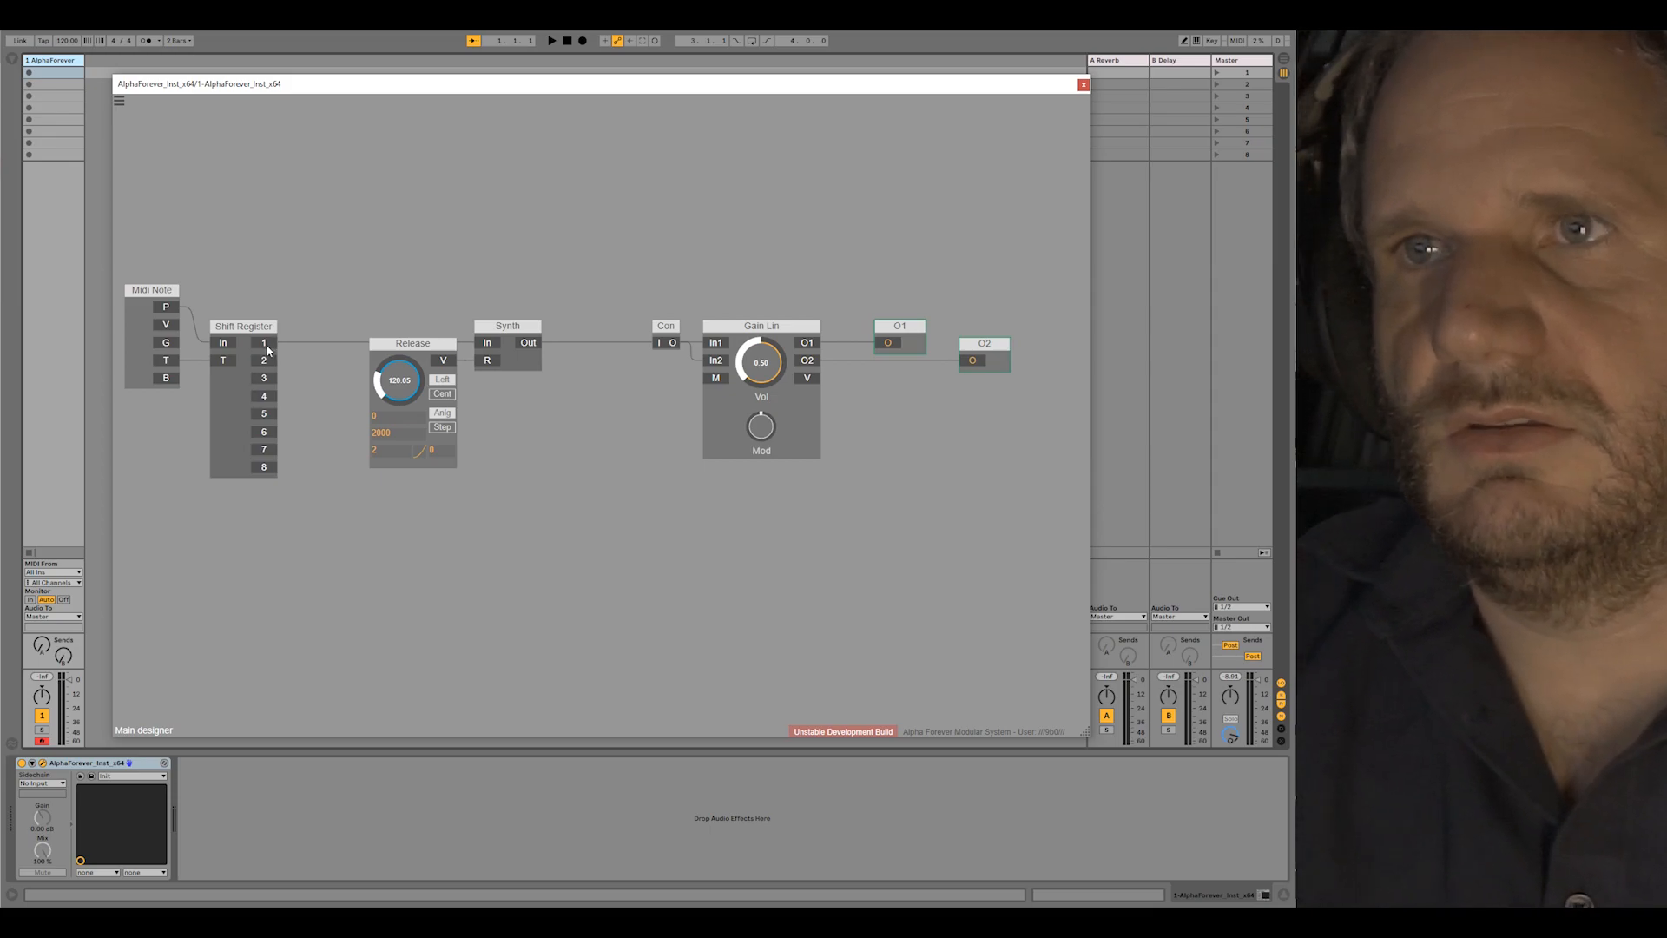
Step: Inside Synth, feed the Env. follower's In from a new input named T, then wire Midi Note's T to it in the main designer
double_click(514, 369)
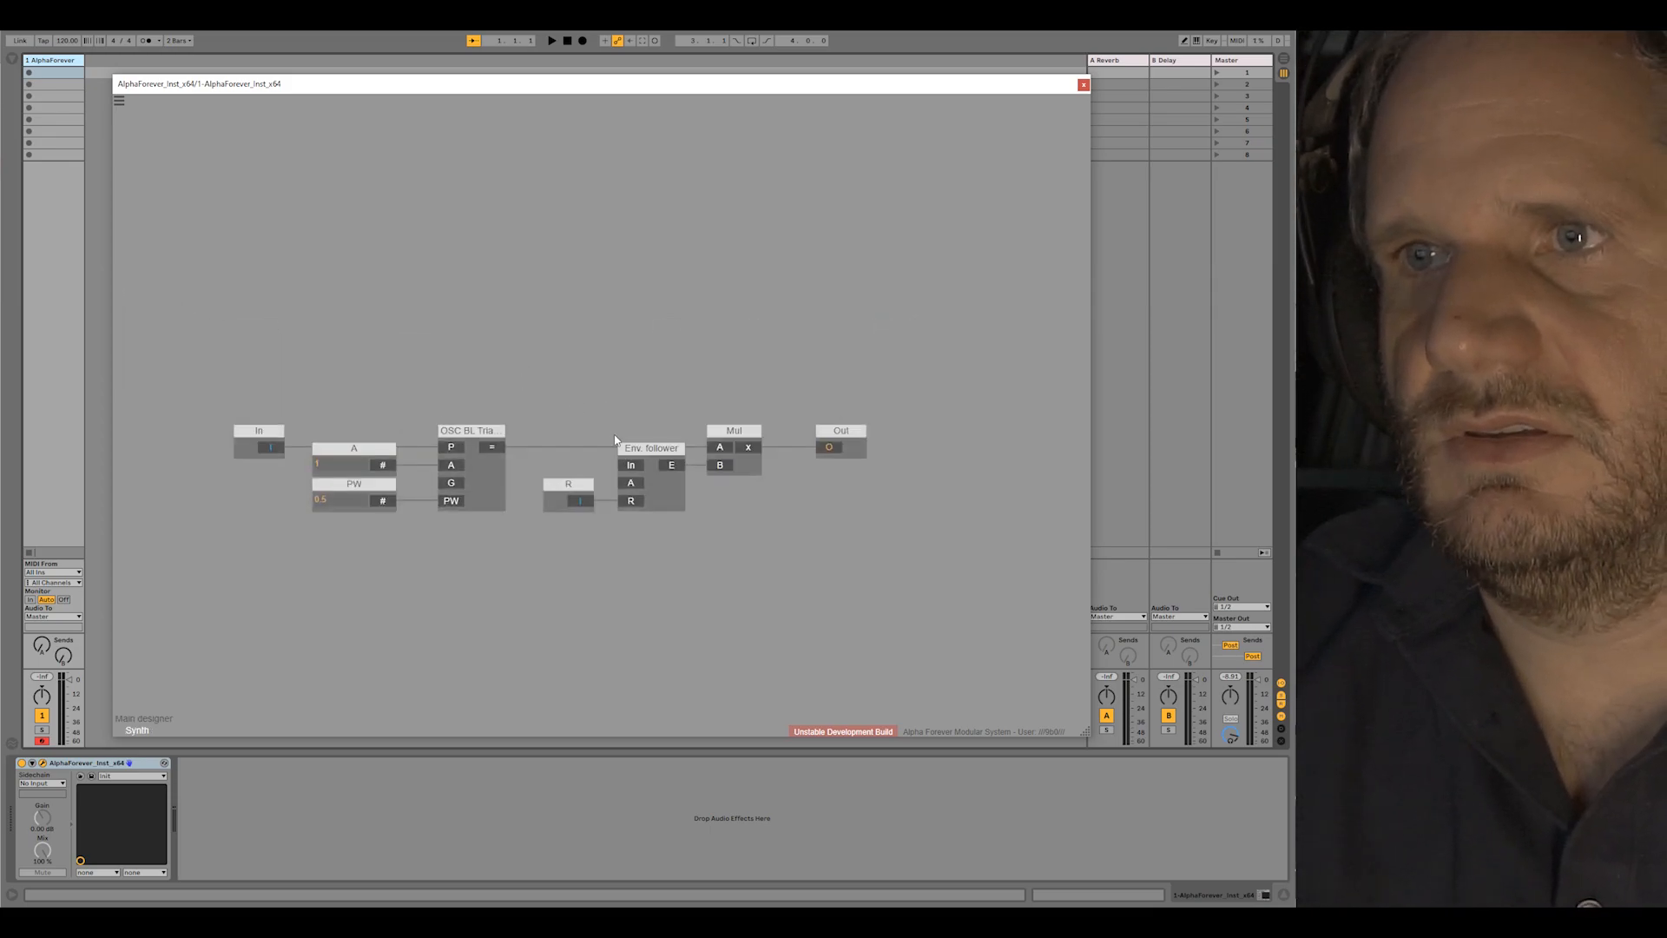
left_click_drag(627, 469, 565, 449)
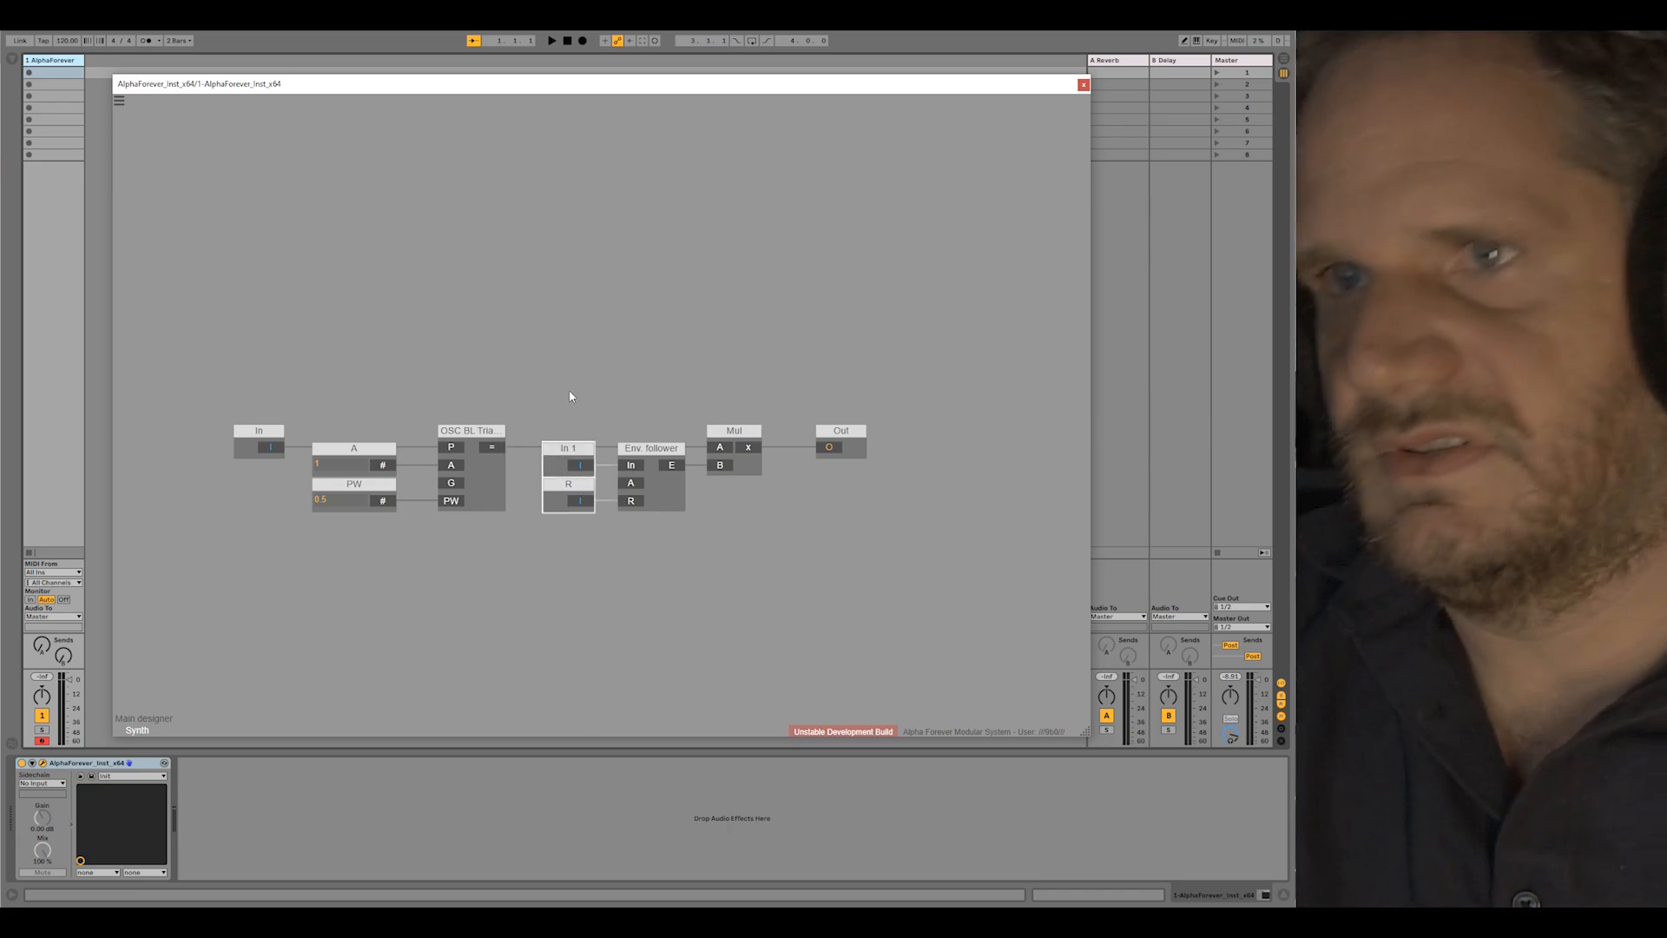
double_click(569, 398)
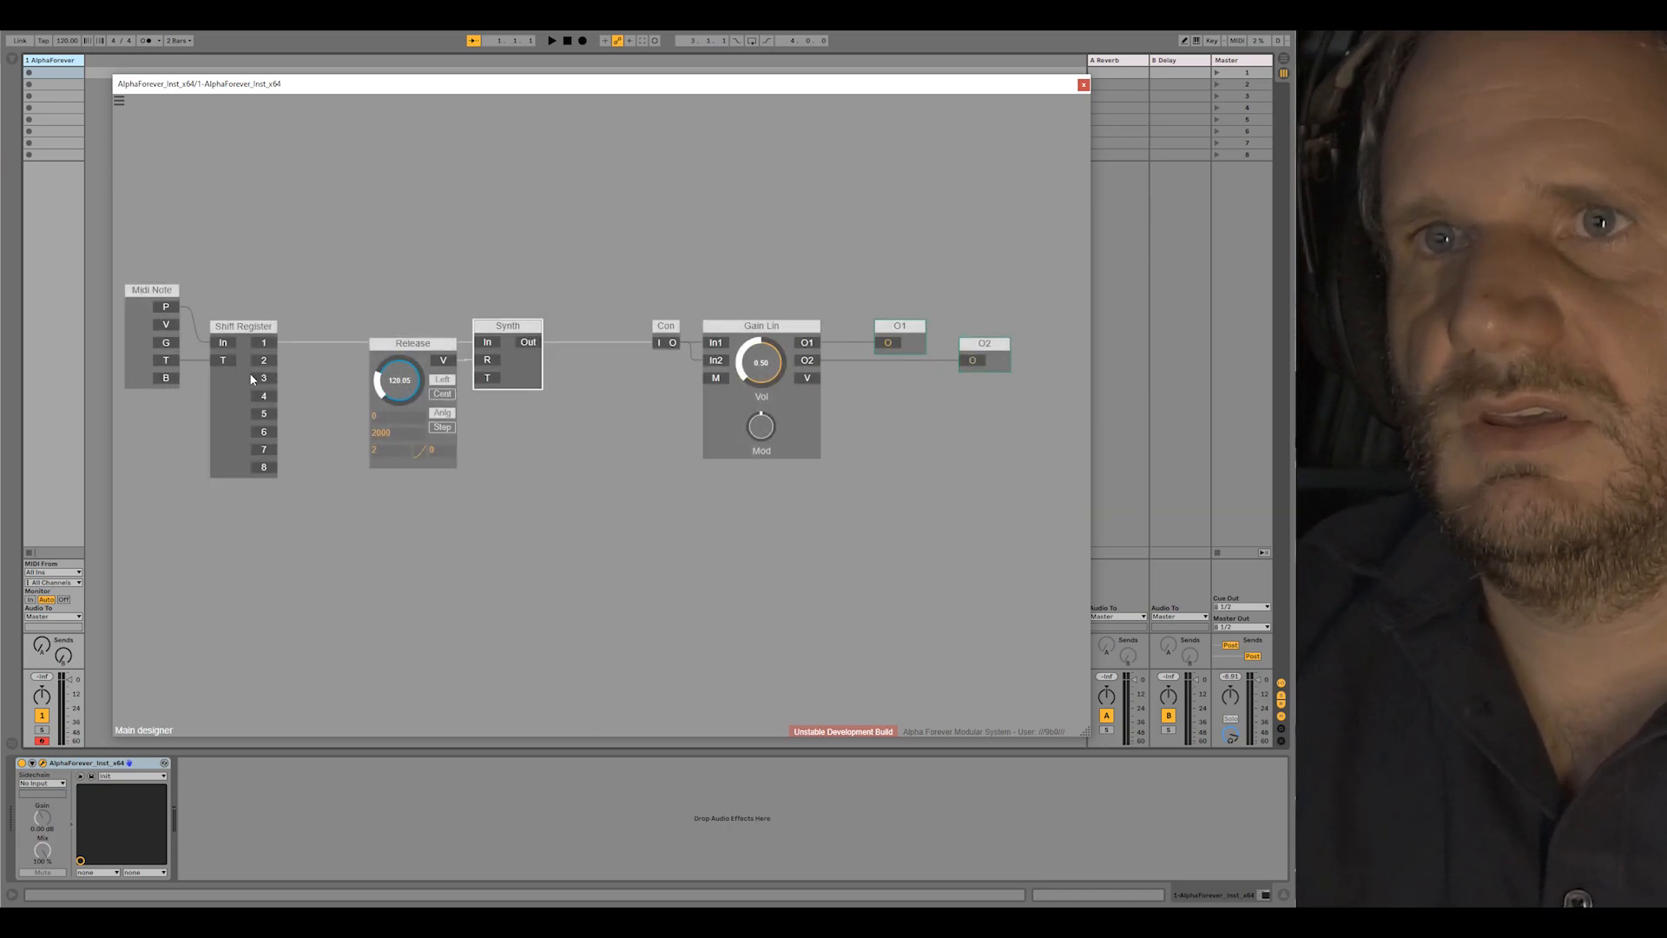
left_click_drag(490, 375, 491, 378)
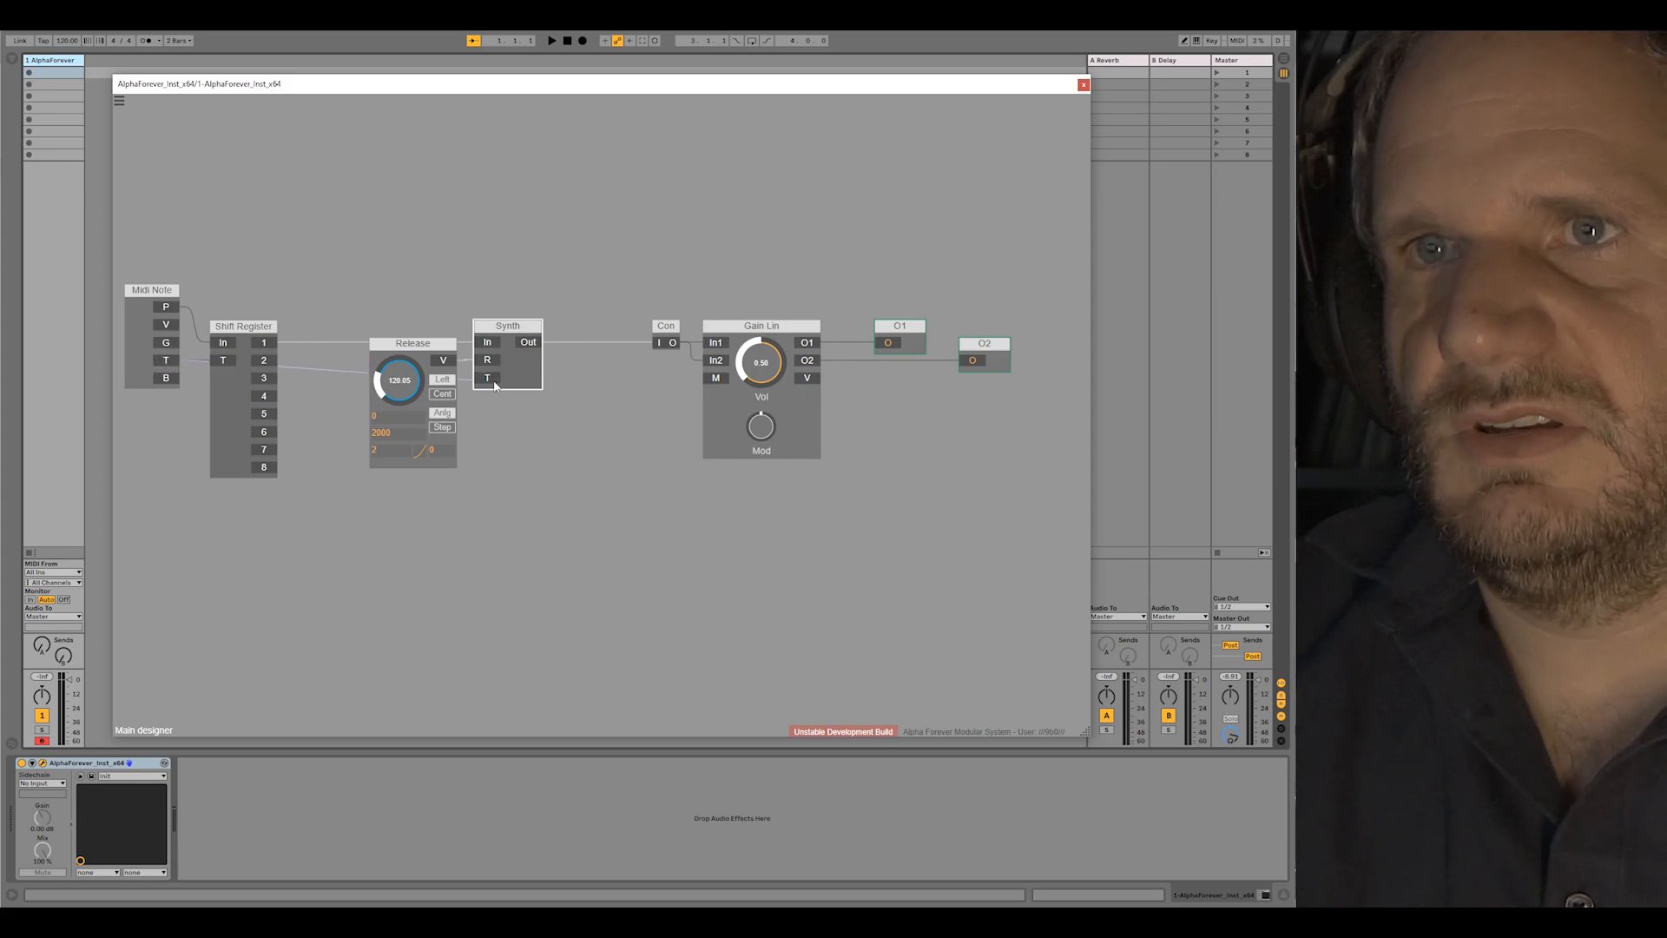
Step: Inside Shift Register, add an output named ByT fed by the T input, and return to the main designer
double_click(226, 436)
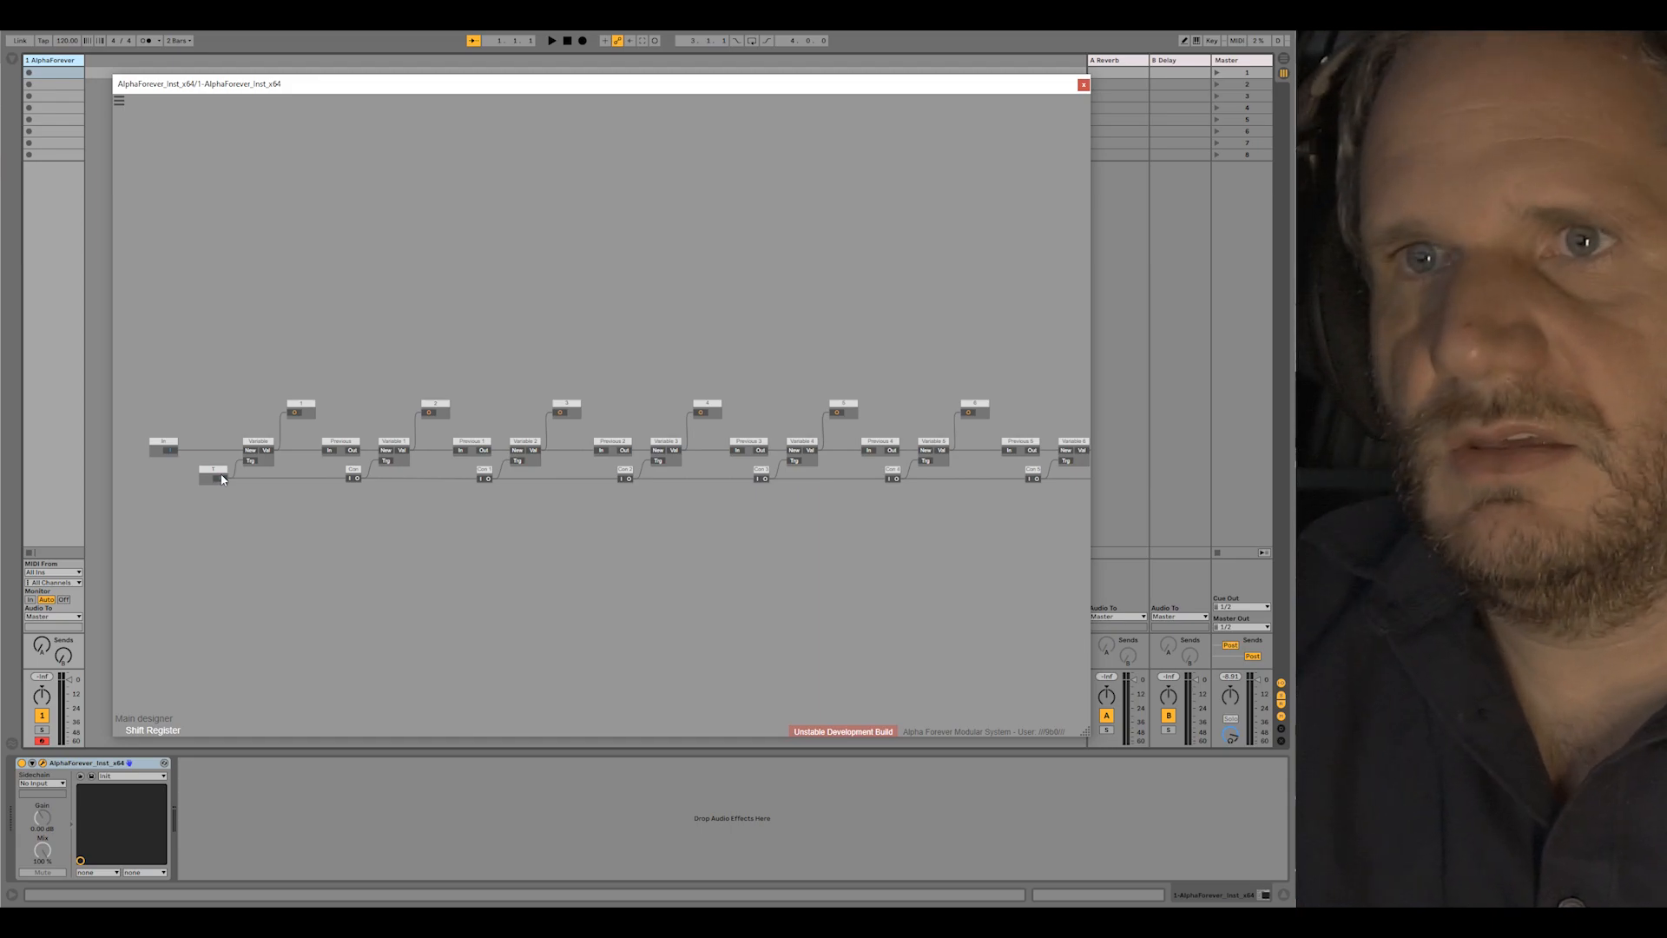
left_click_drag(218, 479, 265, 495)
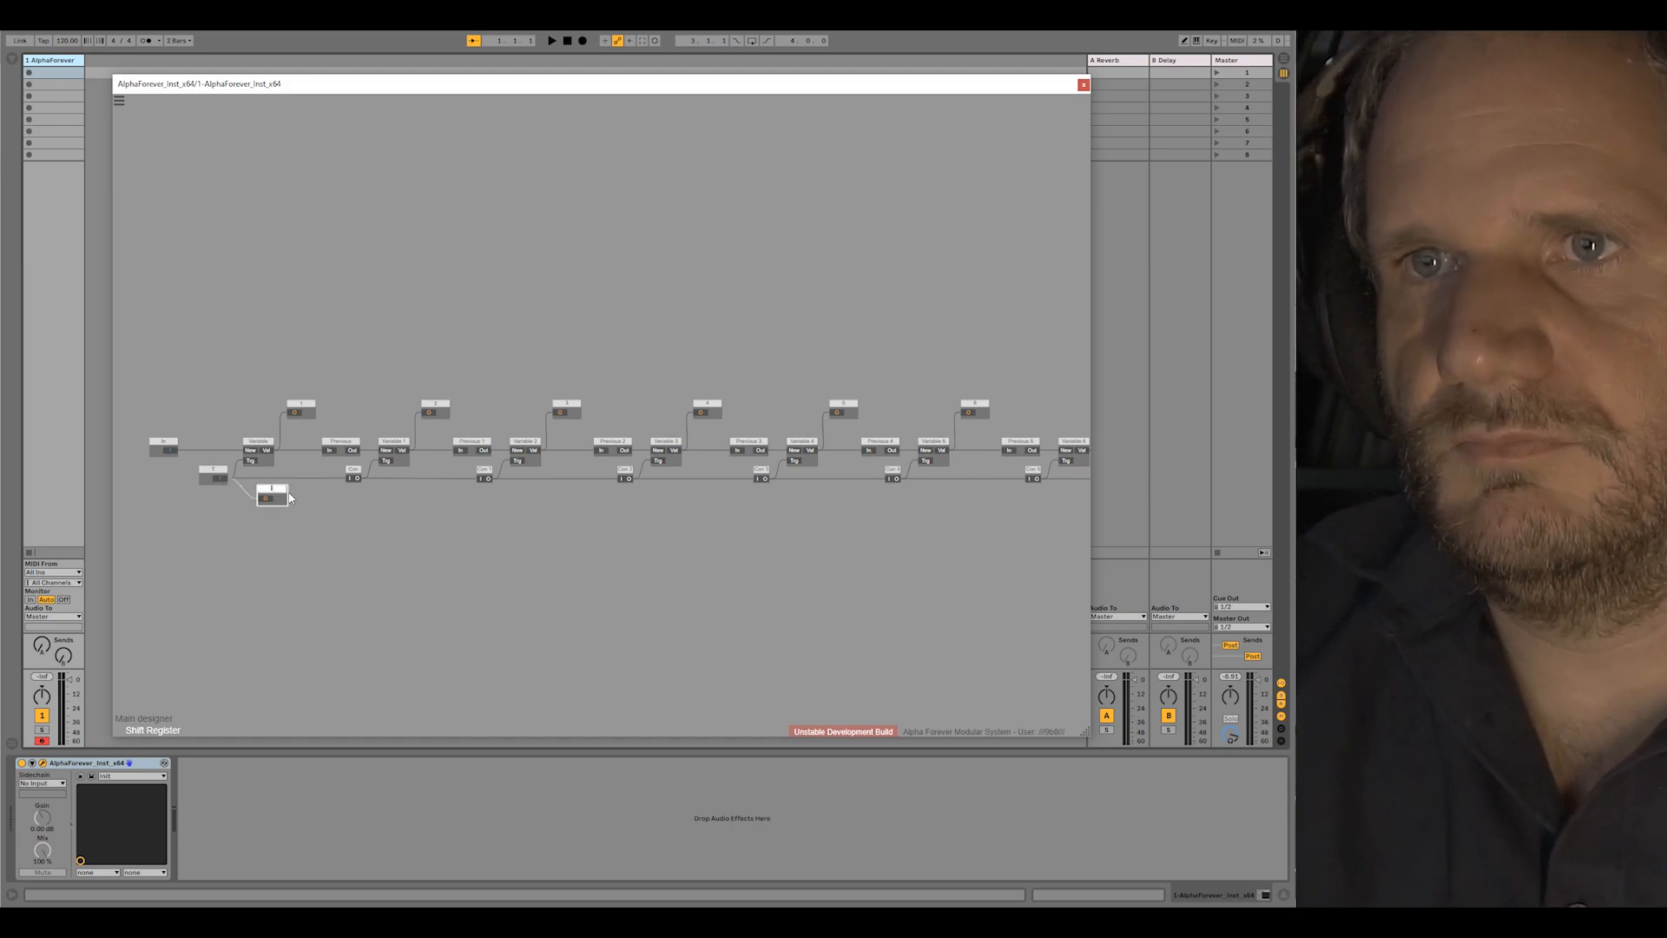
type("ByT")
left_click(393, 513)
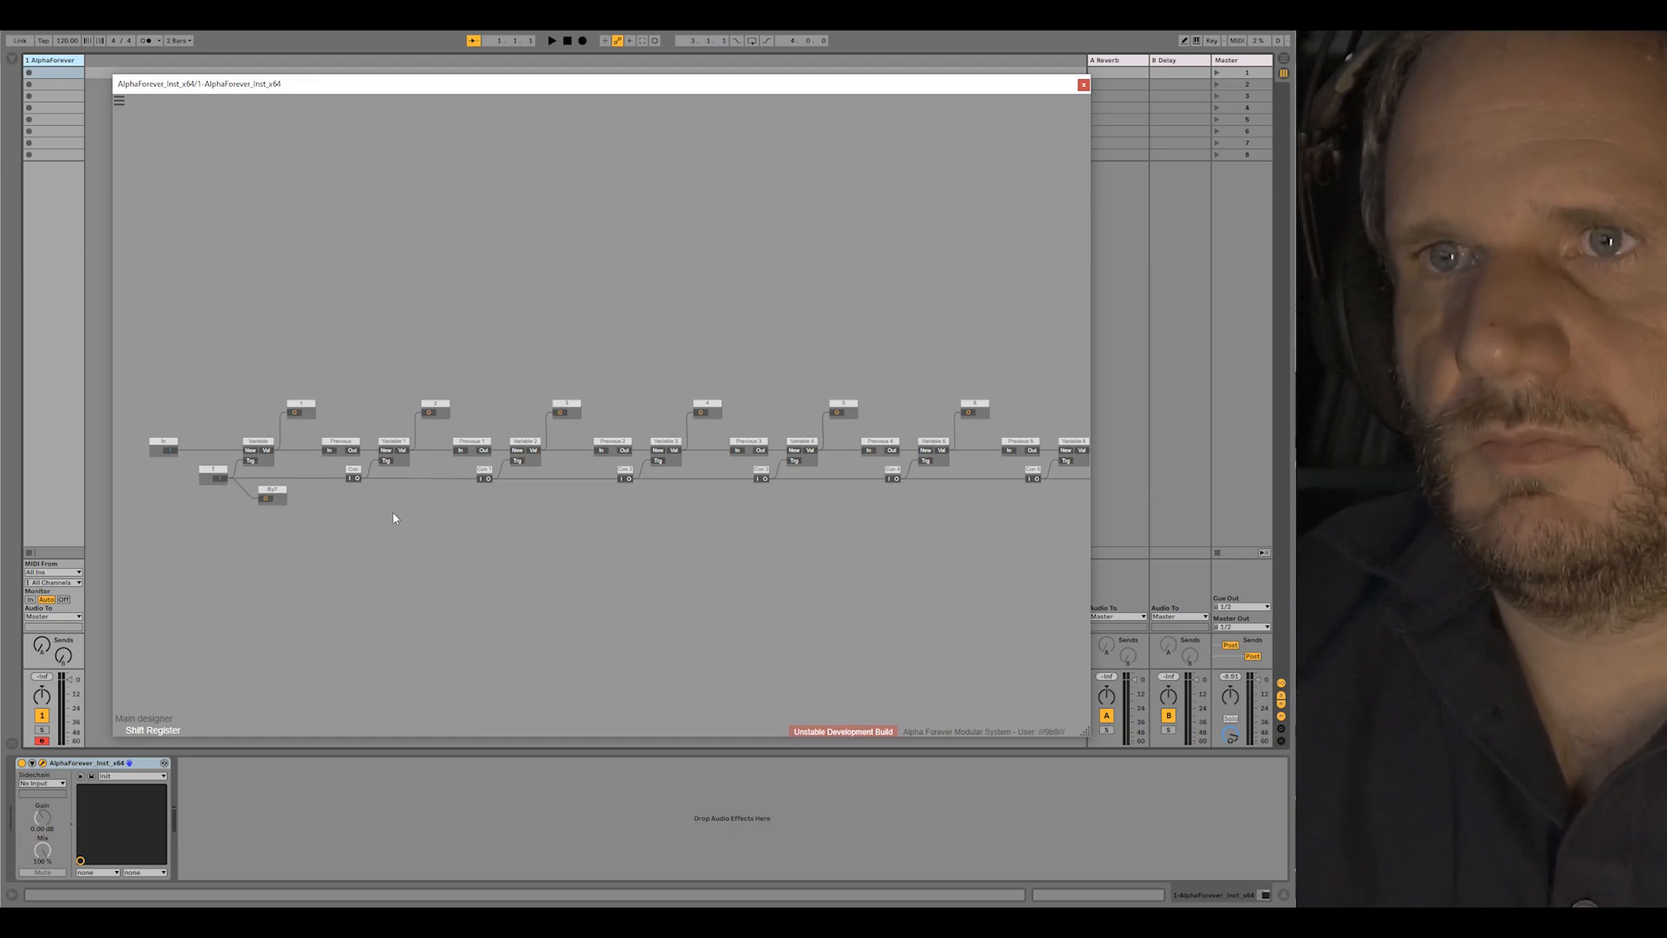
double_click(387, 516)
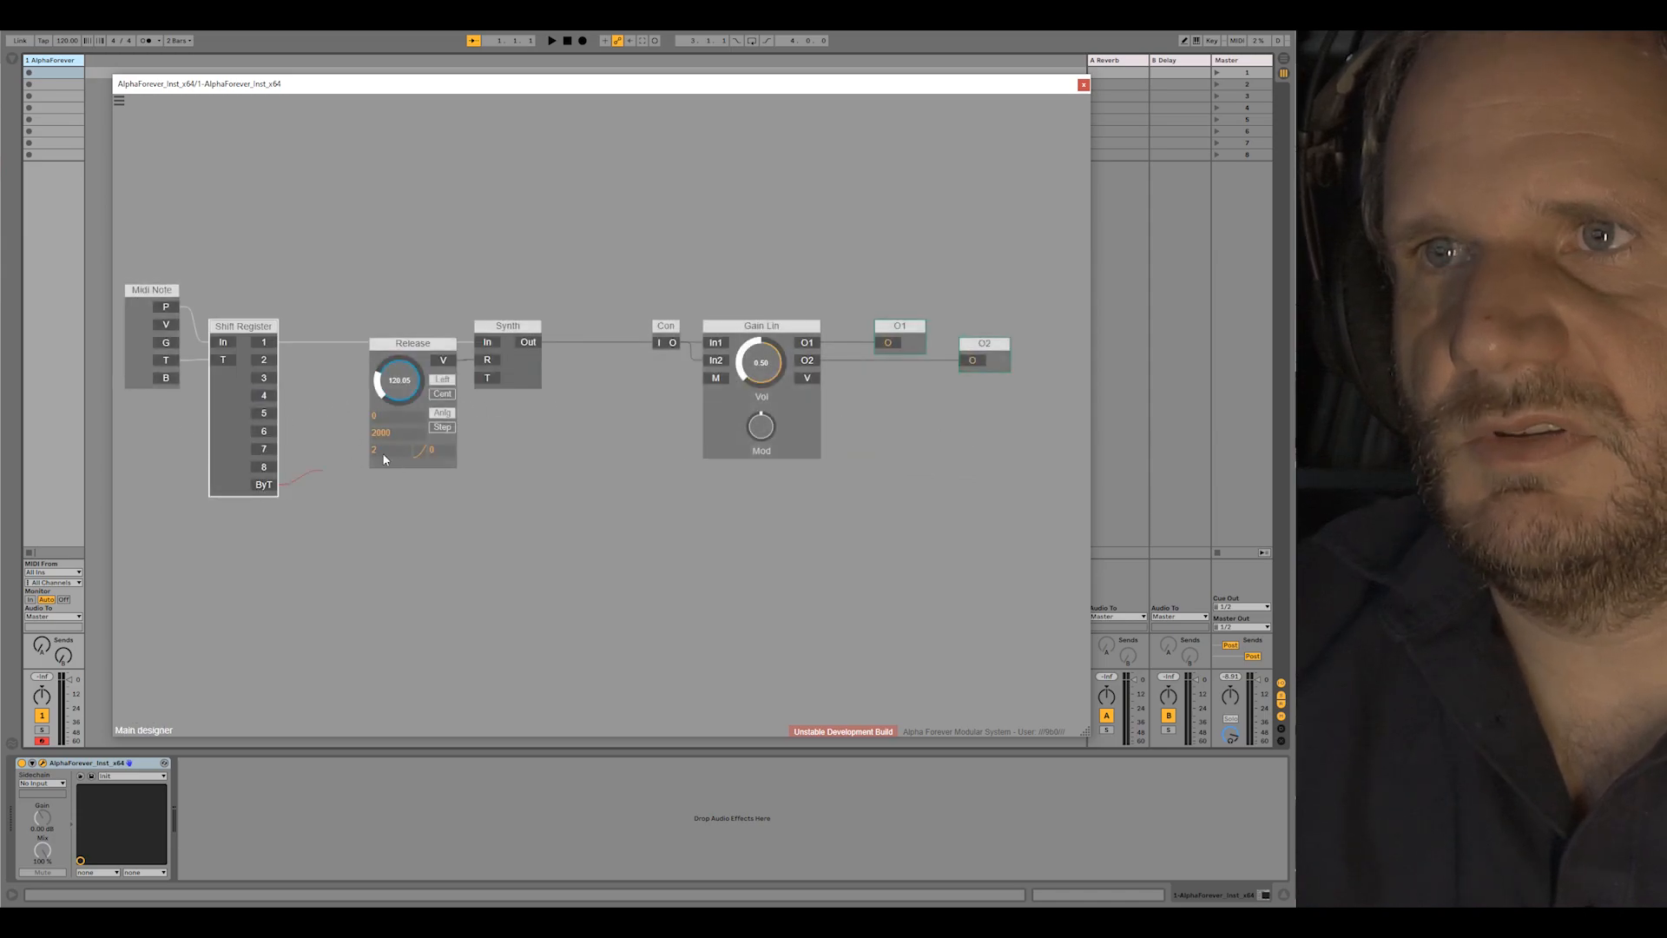
Step: Duplicate Synth directly below itself, left-aligned, and wire Release's V to the copy's R and Shift Register's ByT to its T
left_click(447, 300)
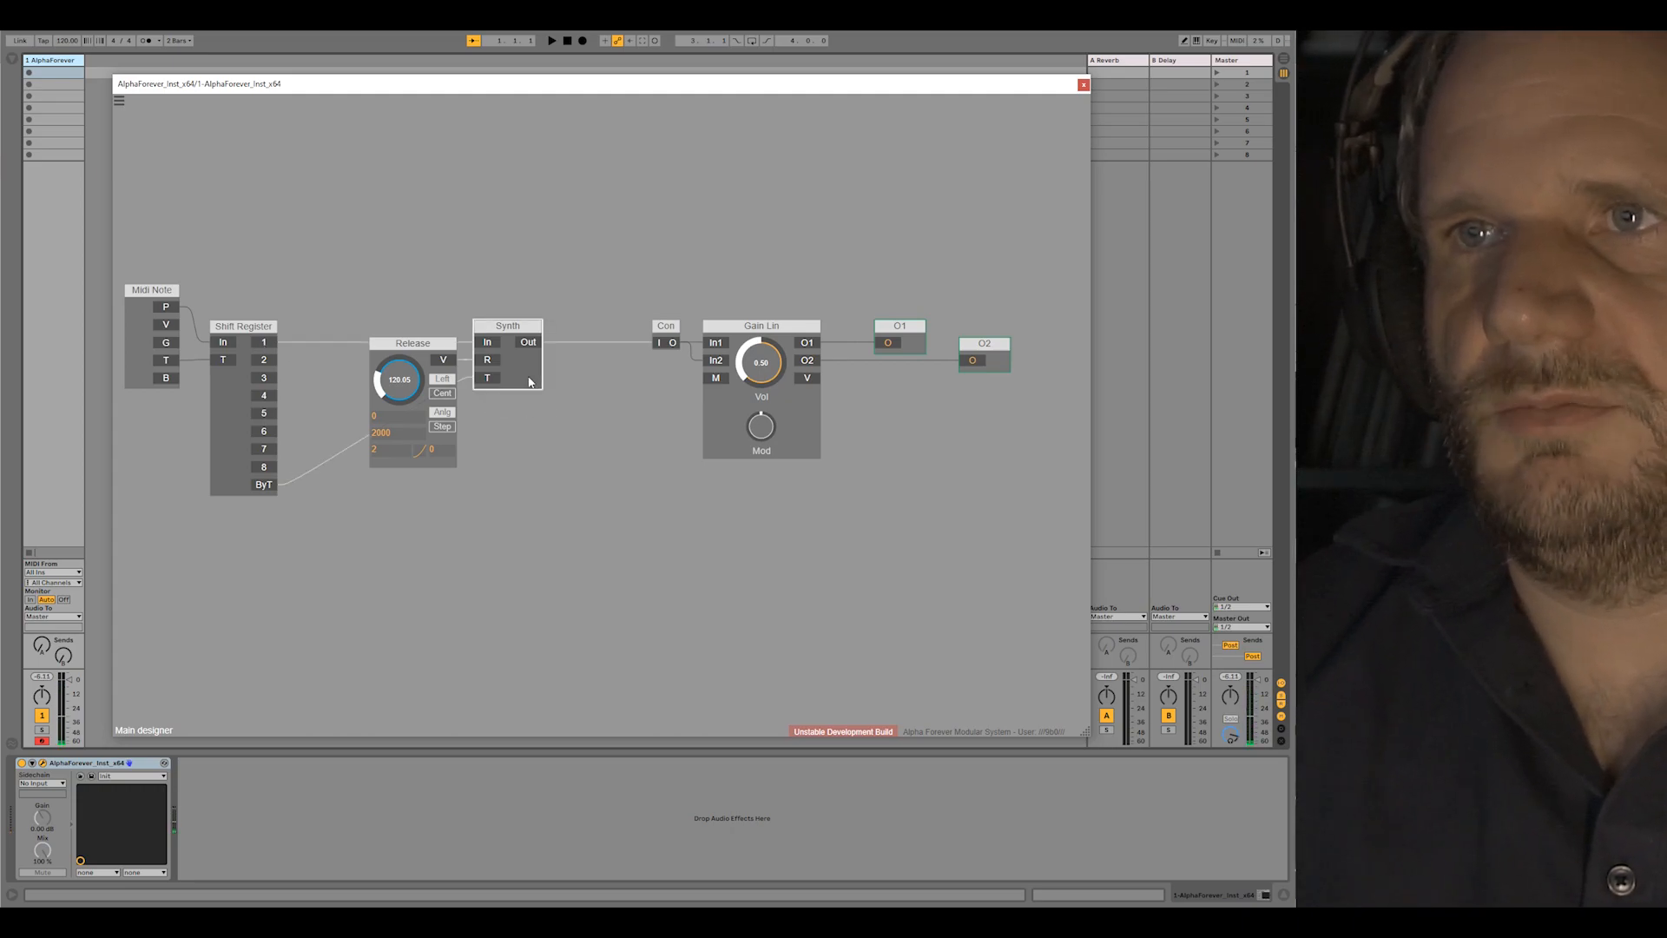
left_click_drag(529, 377, 563, 438)
left_click(523, 331, "shift")
key("l")
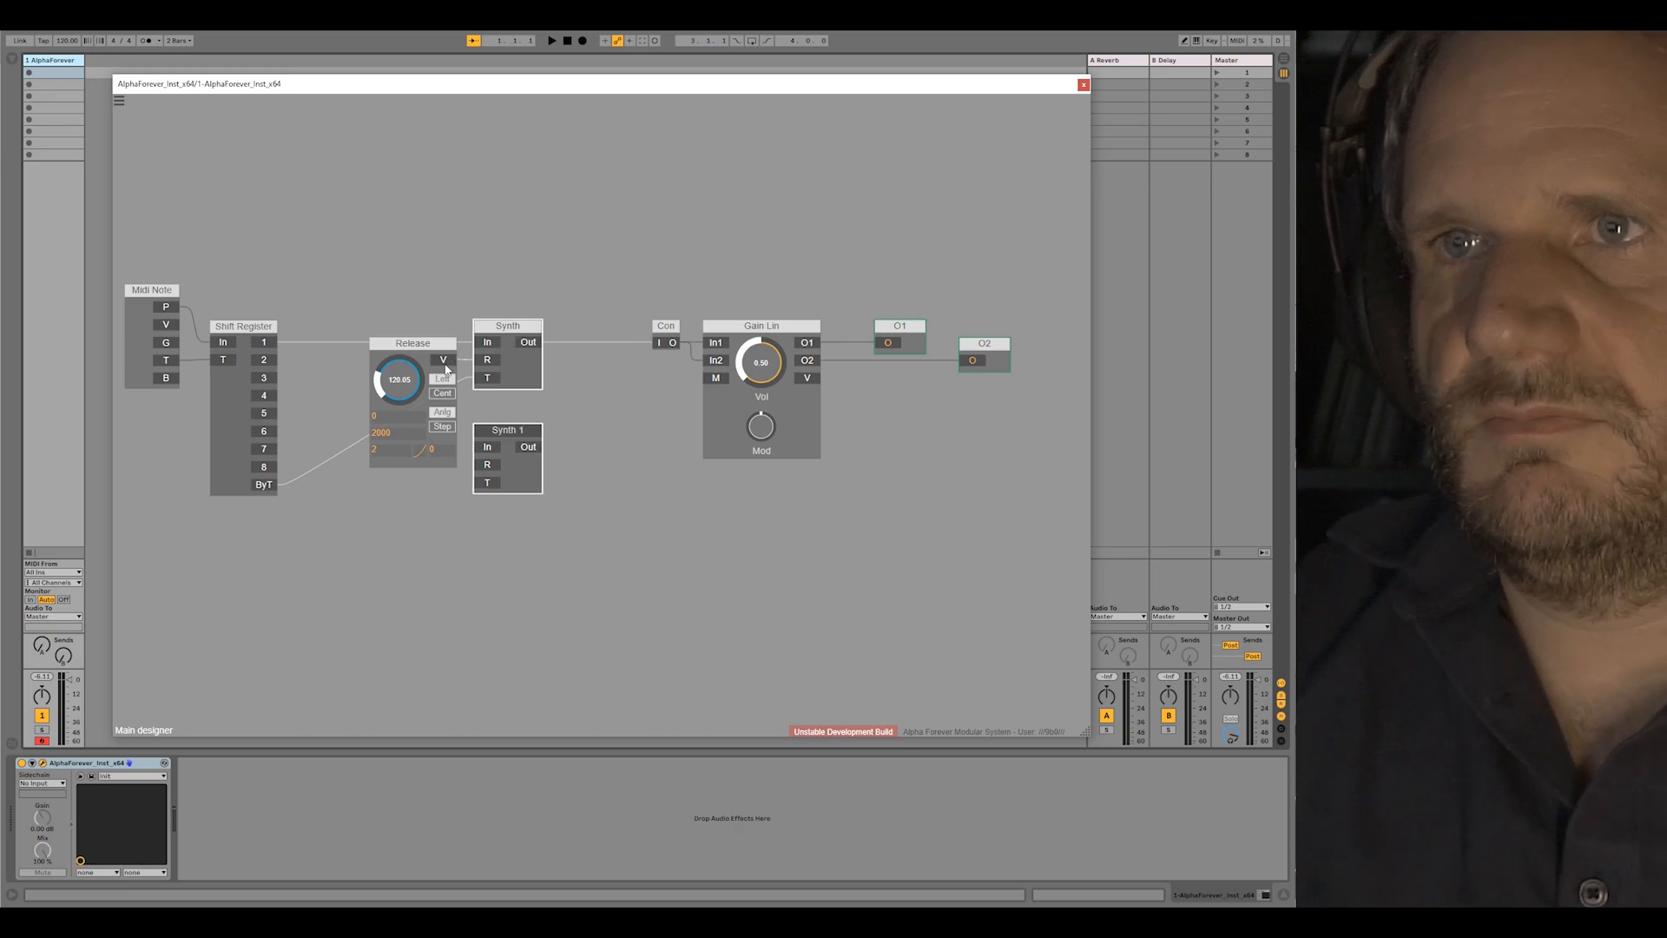
left_click_drag(469, 466, 484, 472)
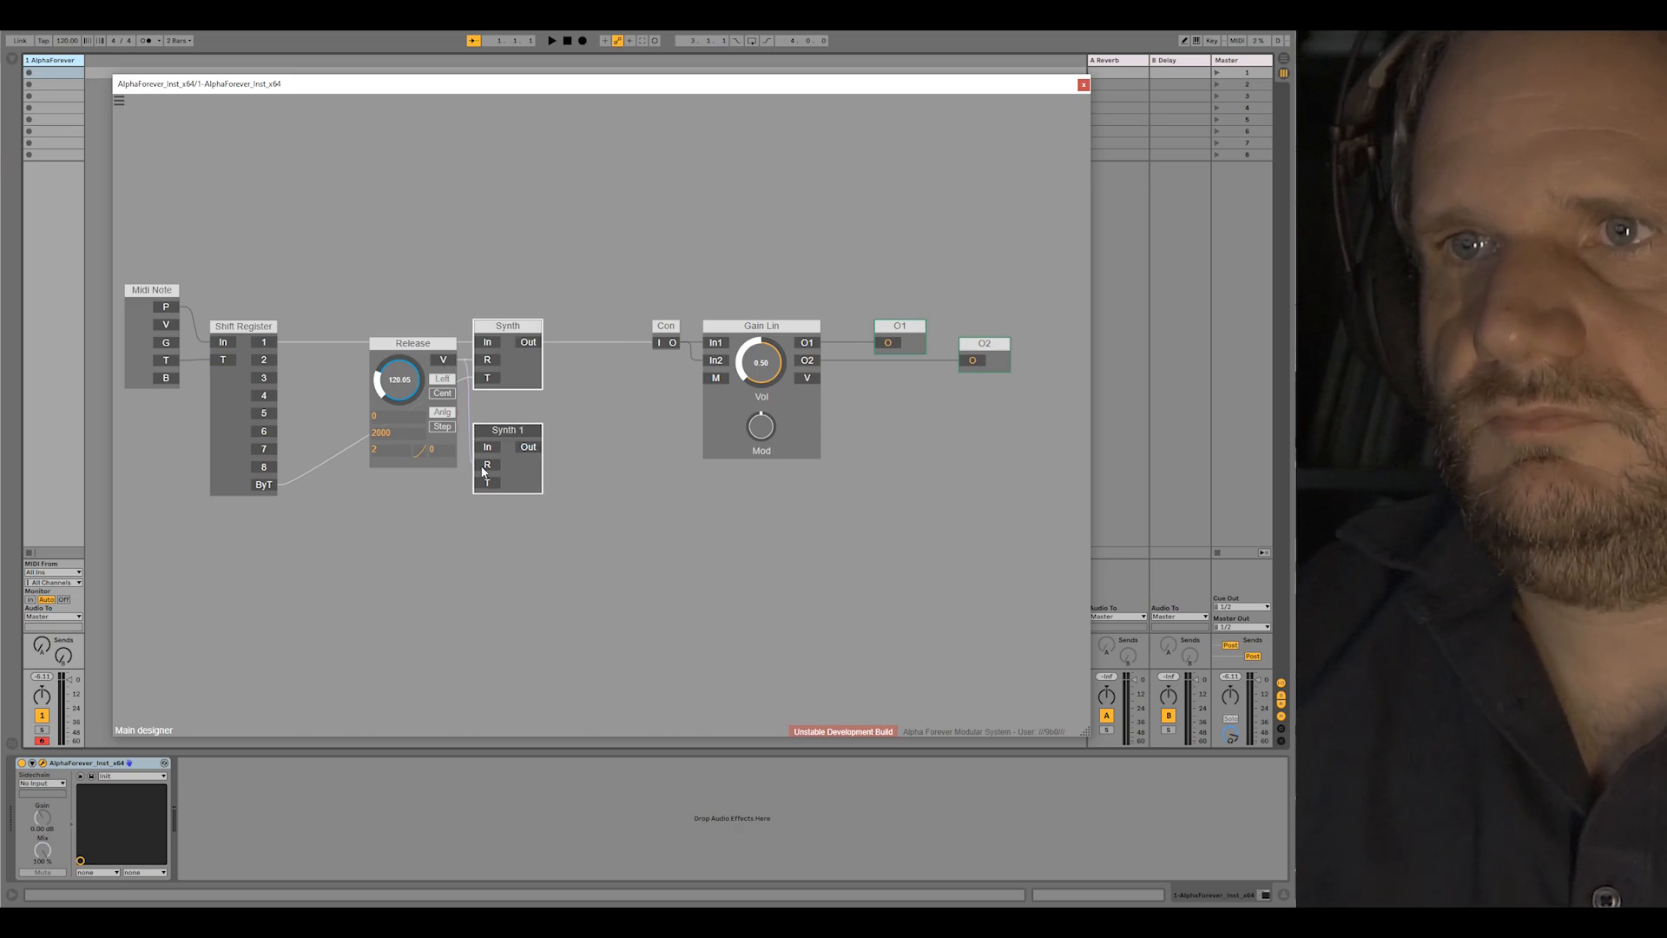
left_click_drag(267, 485, 484, 486)
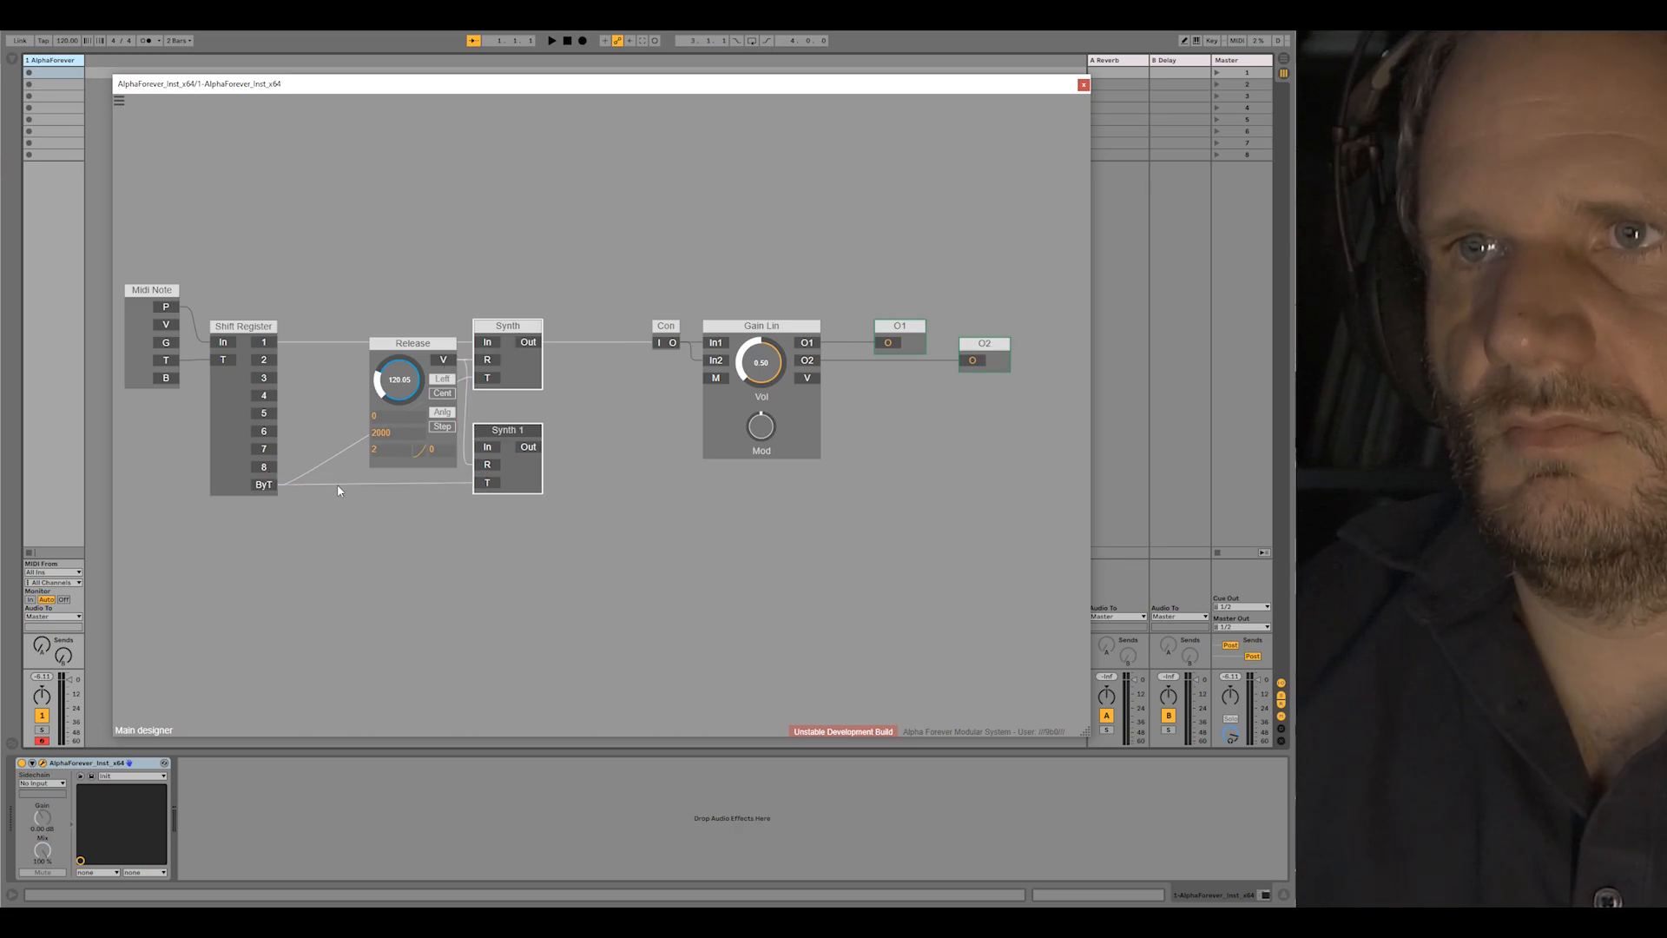
Step: Insert a Con module on Shift Register's ByT output and align it with Release's right edge
right_click(258, 488)
mouse_move(306, 531)
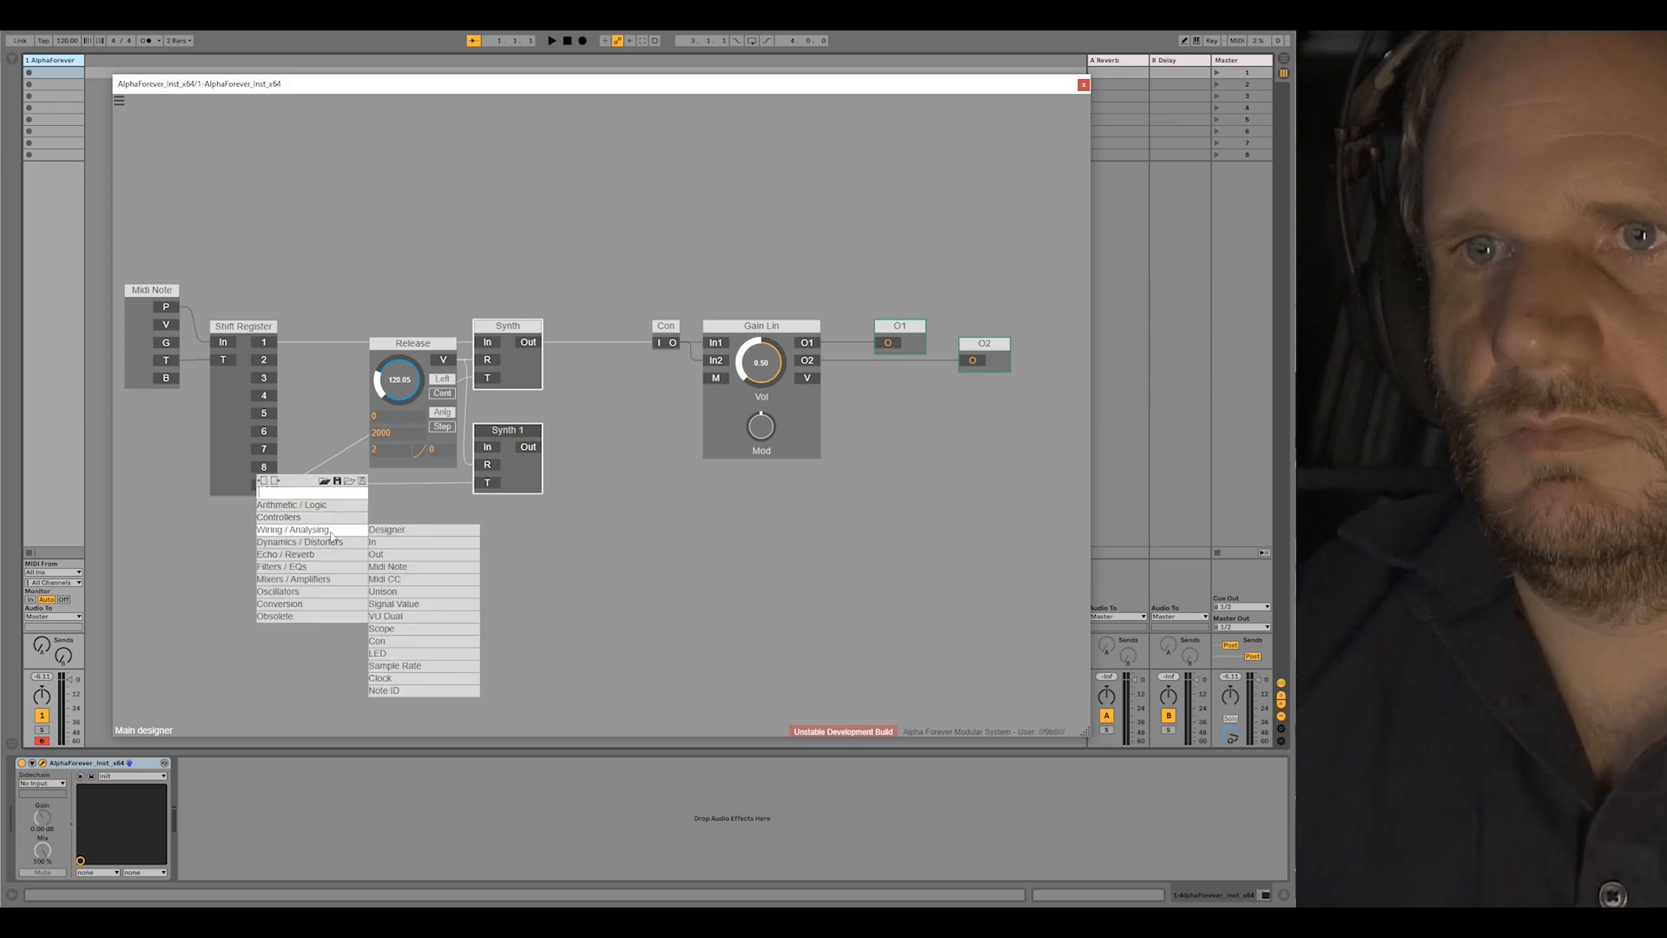
left_click(392, 650)
left_click(363, 469)
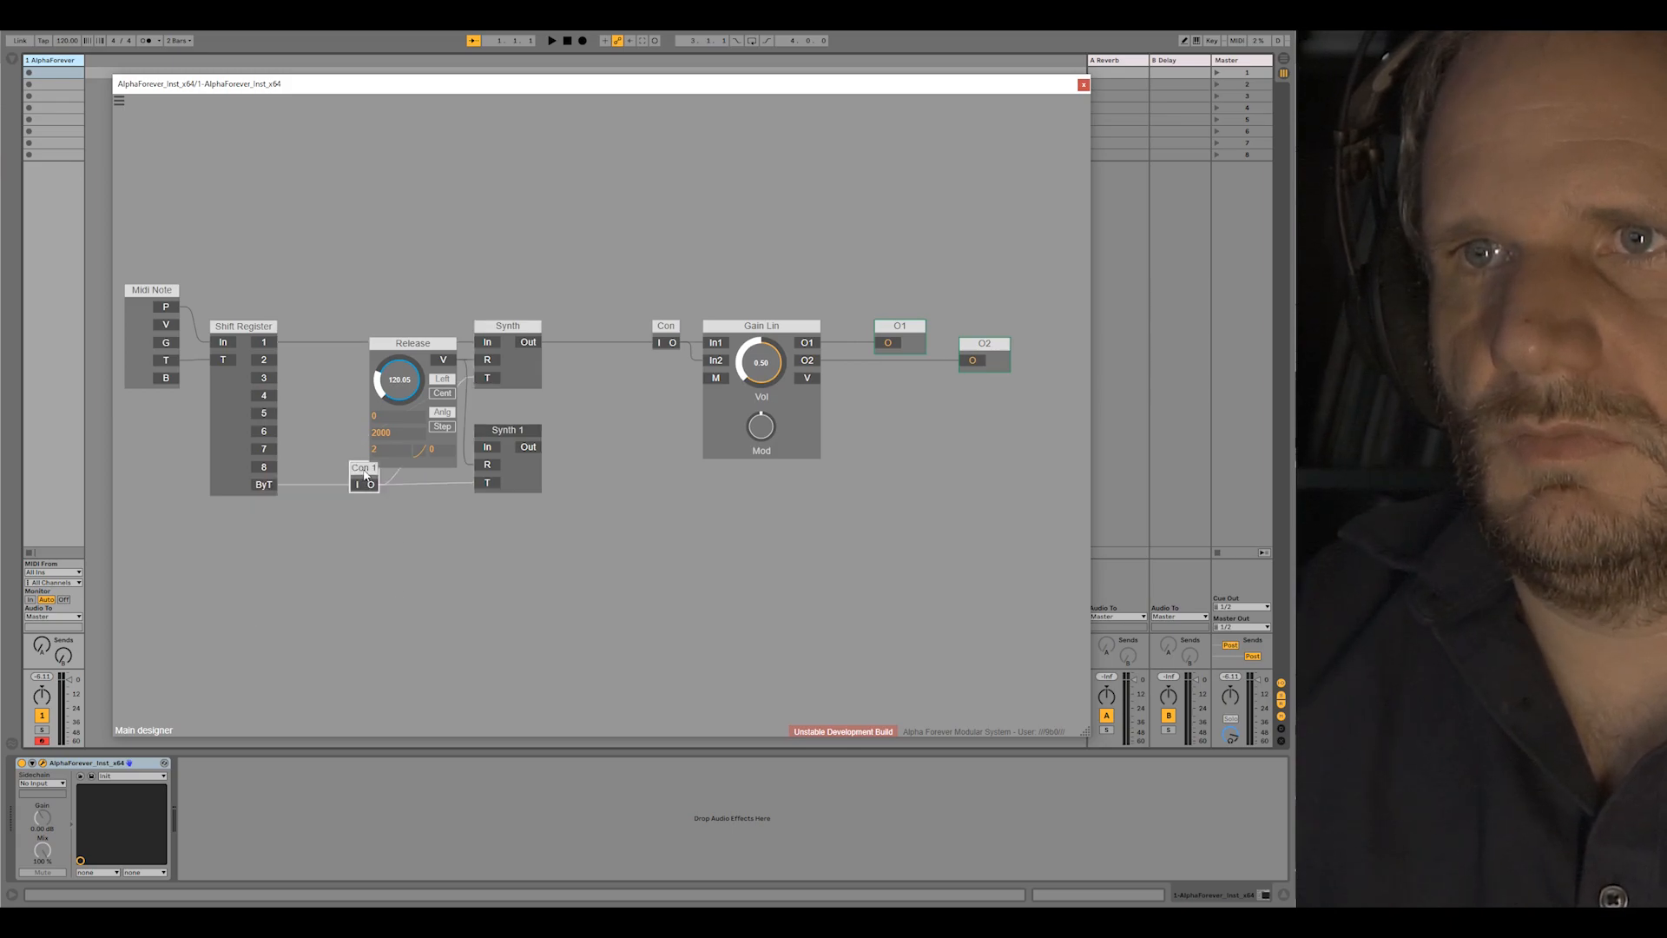
left_click(412, 343, "shift")
key("ctrl+Right")
left_click(474, 269)
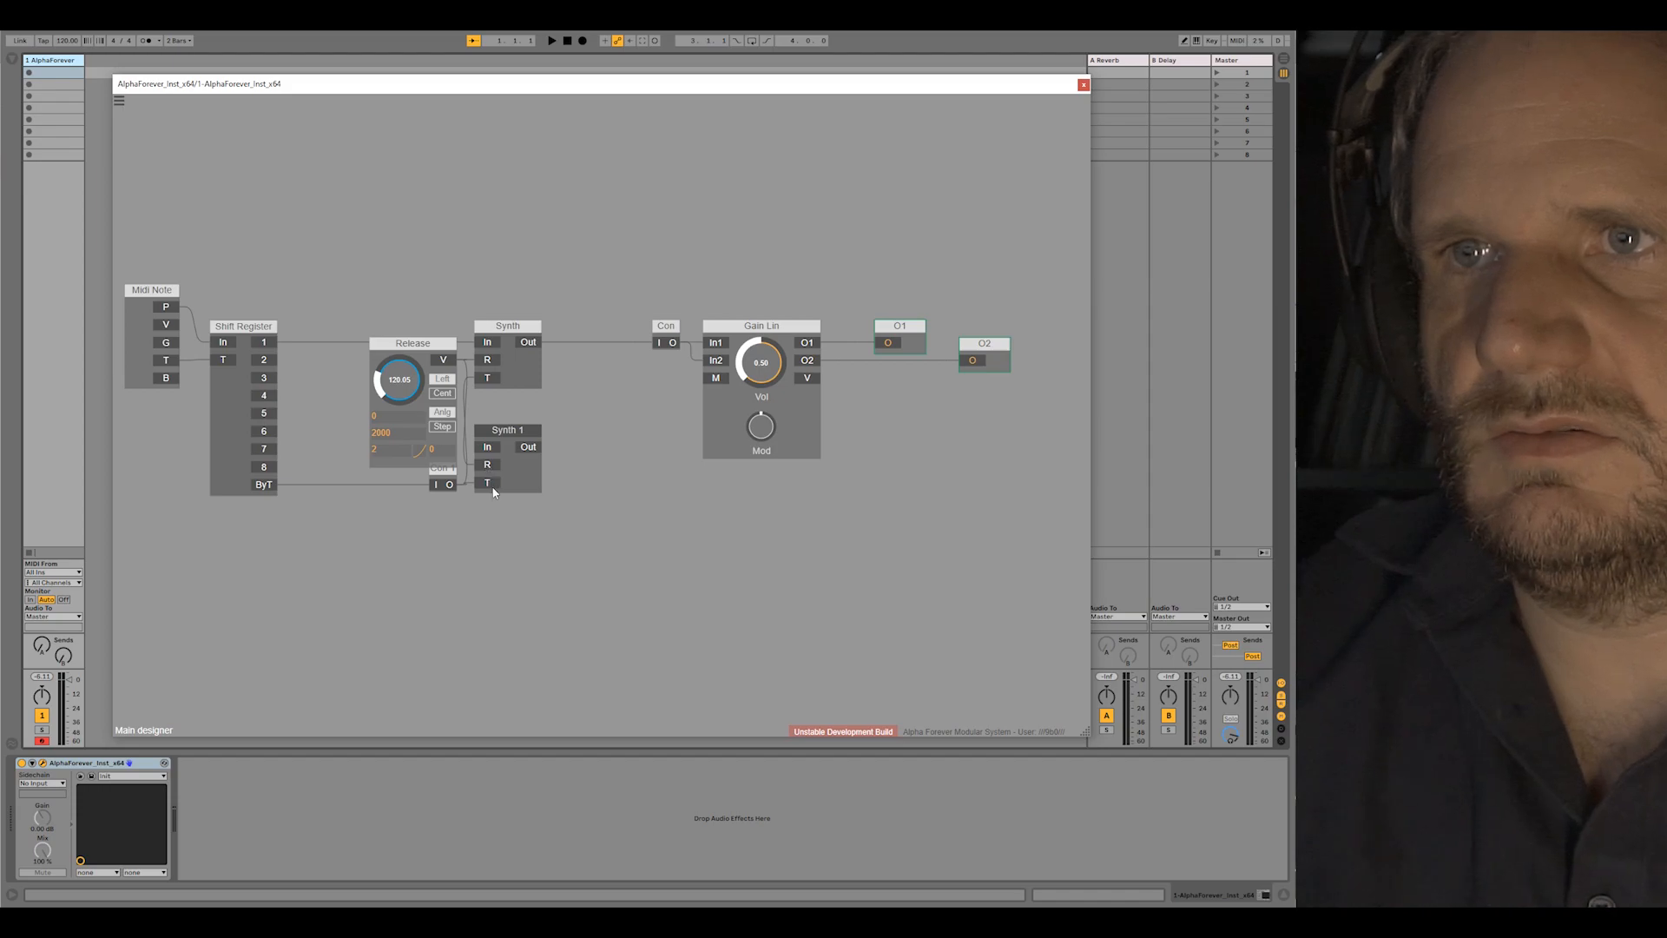
Step: Move Release beside Shift Register and insert a Con on its V output, lined up above Con 1, with both synths shifted slightly right
left_click_drag(439, 346, 357, 348)
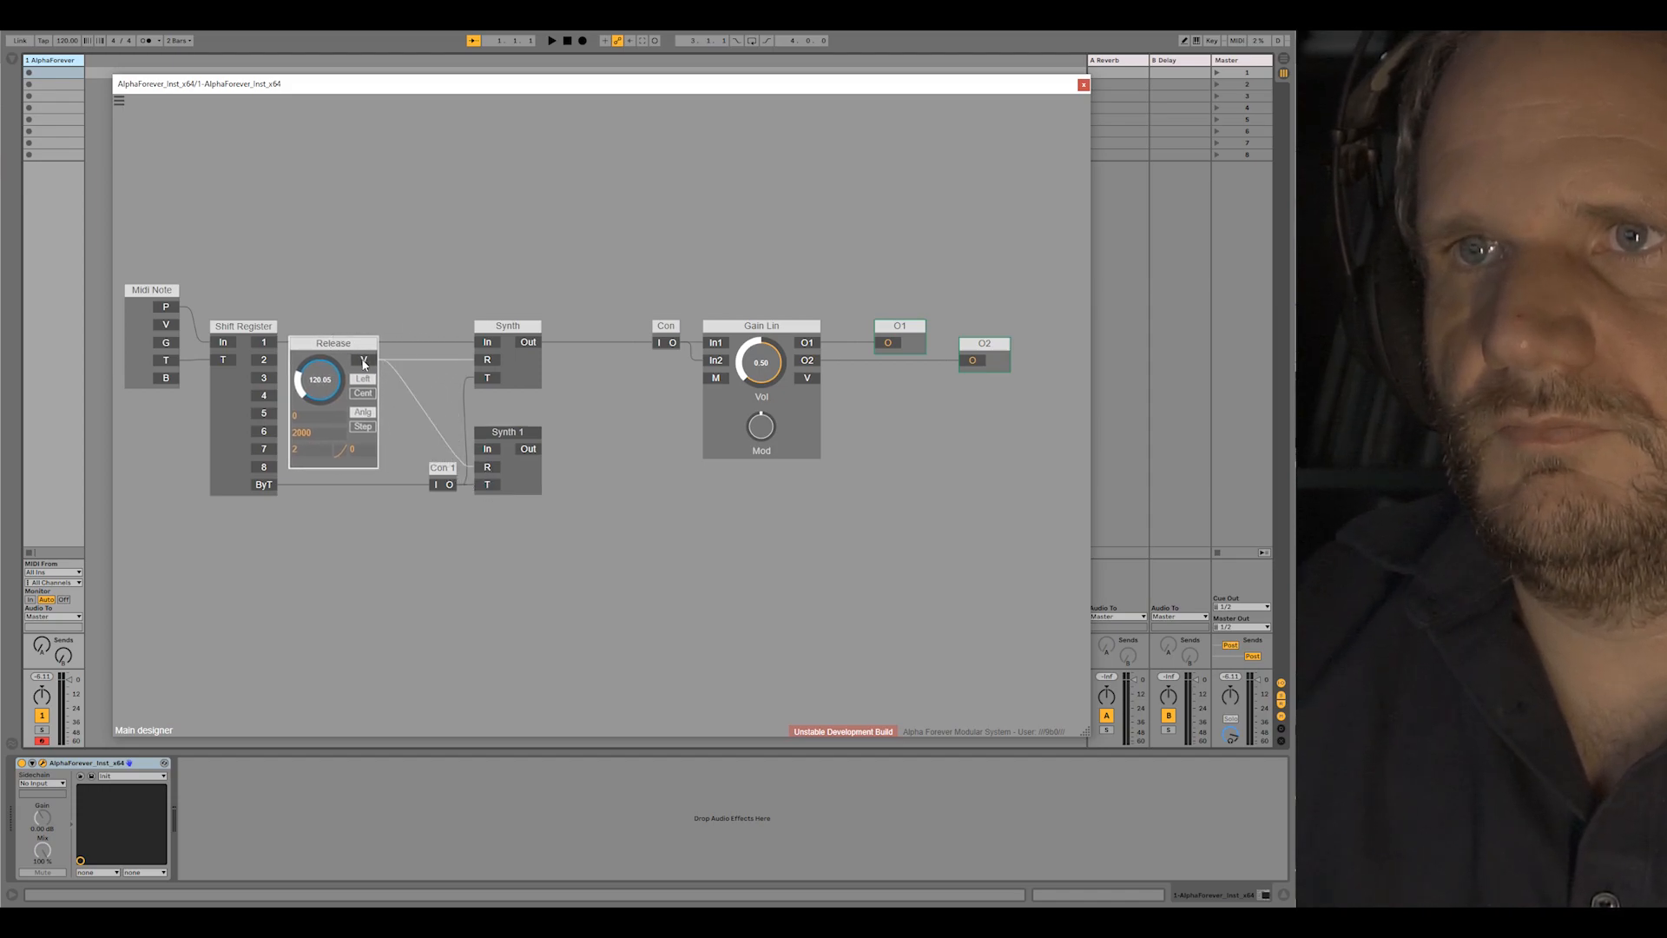
right_click(362, 349)
mouse_move(408, 402)
left_click(498, 518)
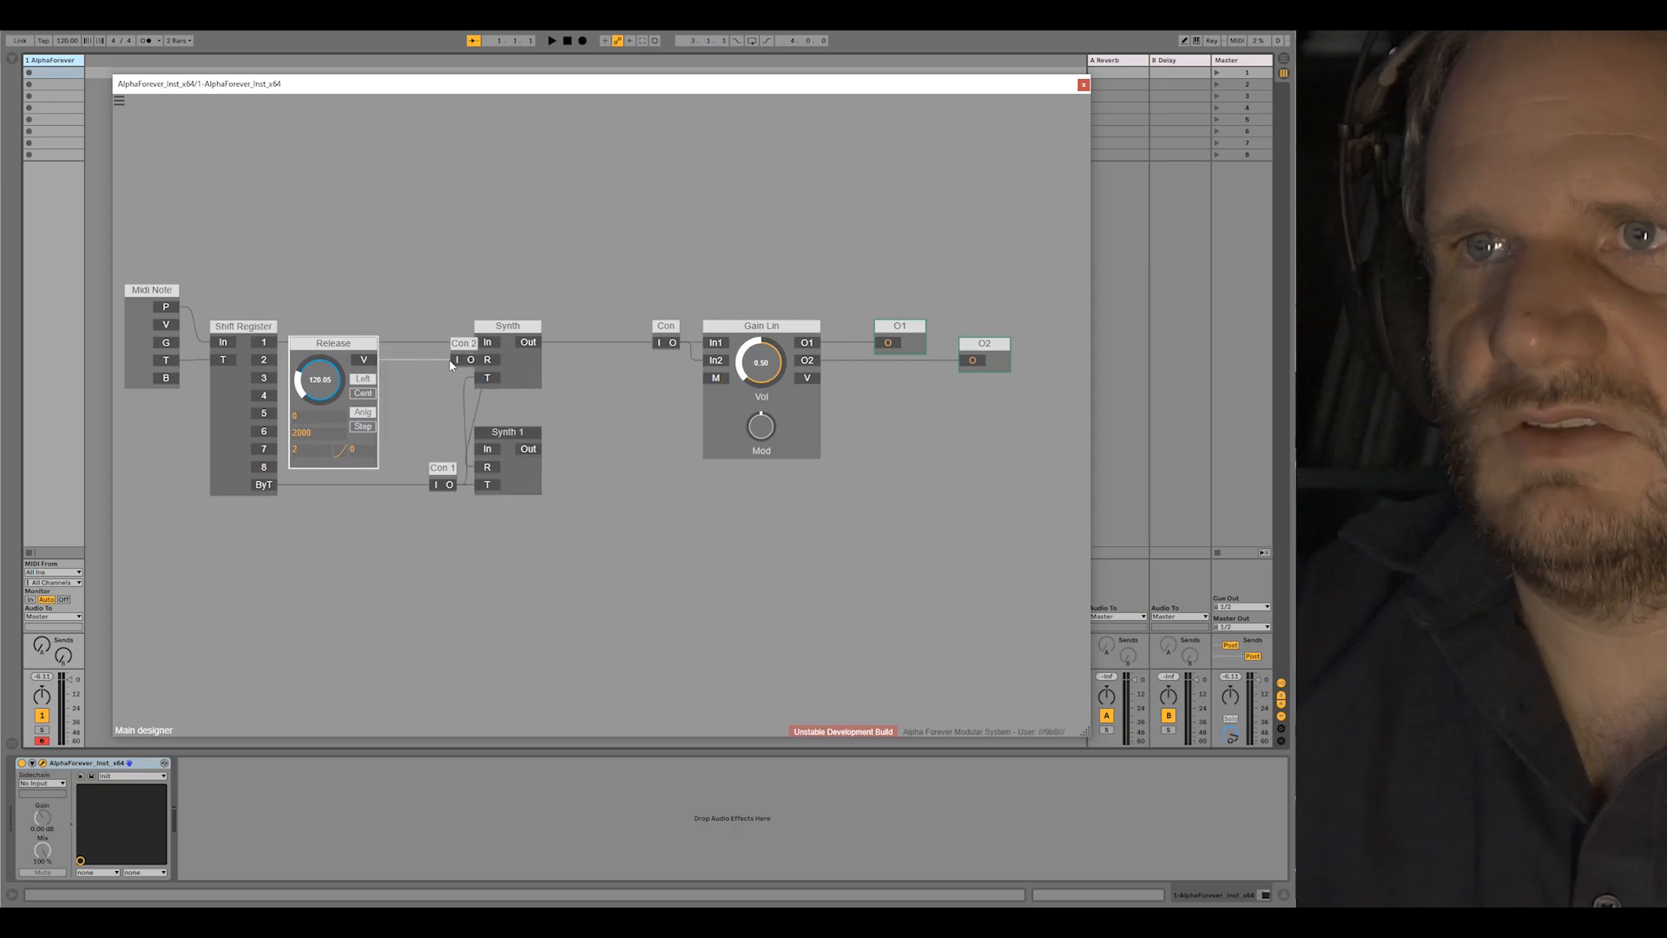
key("v")
left_click(573, 492)
left_click_drag(462, 301, 607, 565)
left_click_drag(509, 327, 522, 326)
left_click(521, 286)
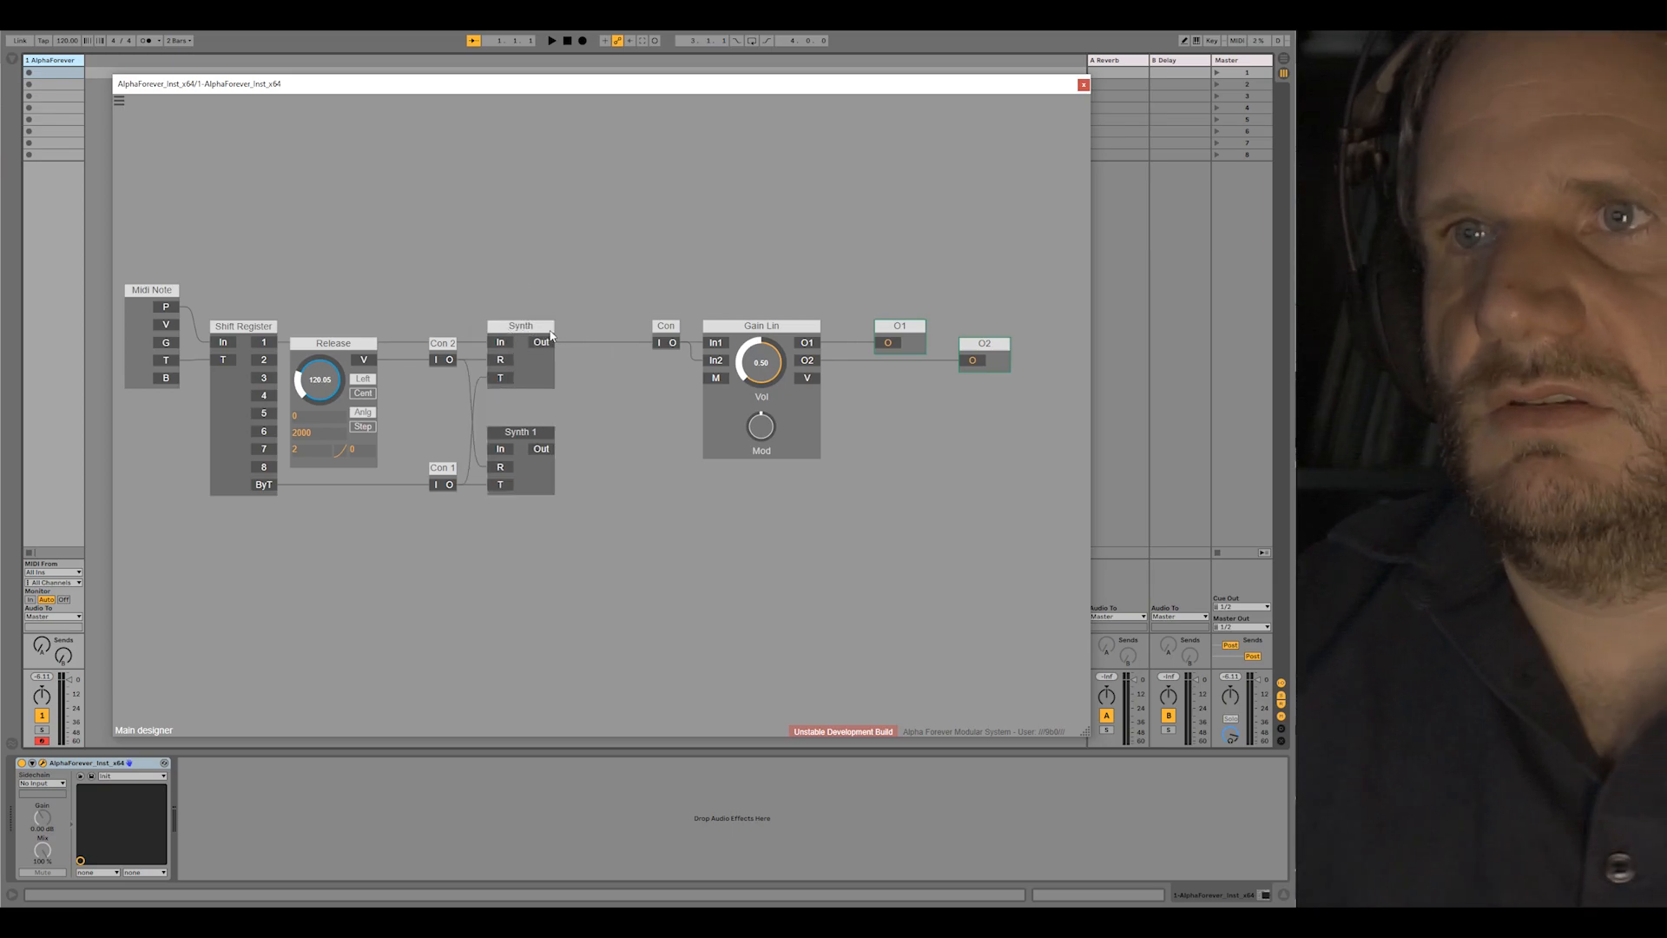
Step: Insert a Mixer 4 Lin module after Synth's Out and move the Con, Gain Lin and output modules right to make room
right_click(597, 349)
type("mix")
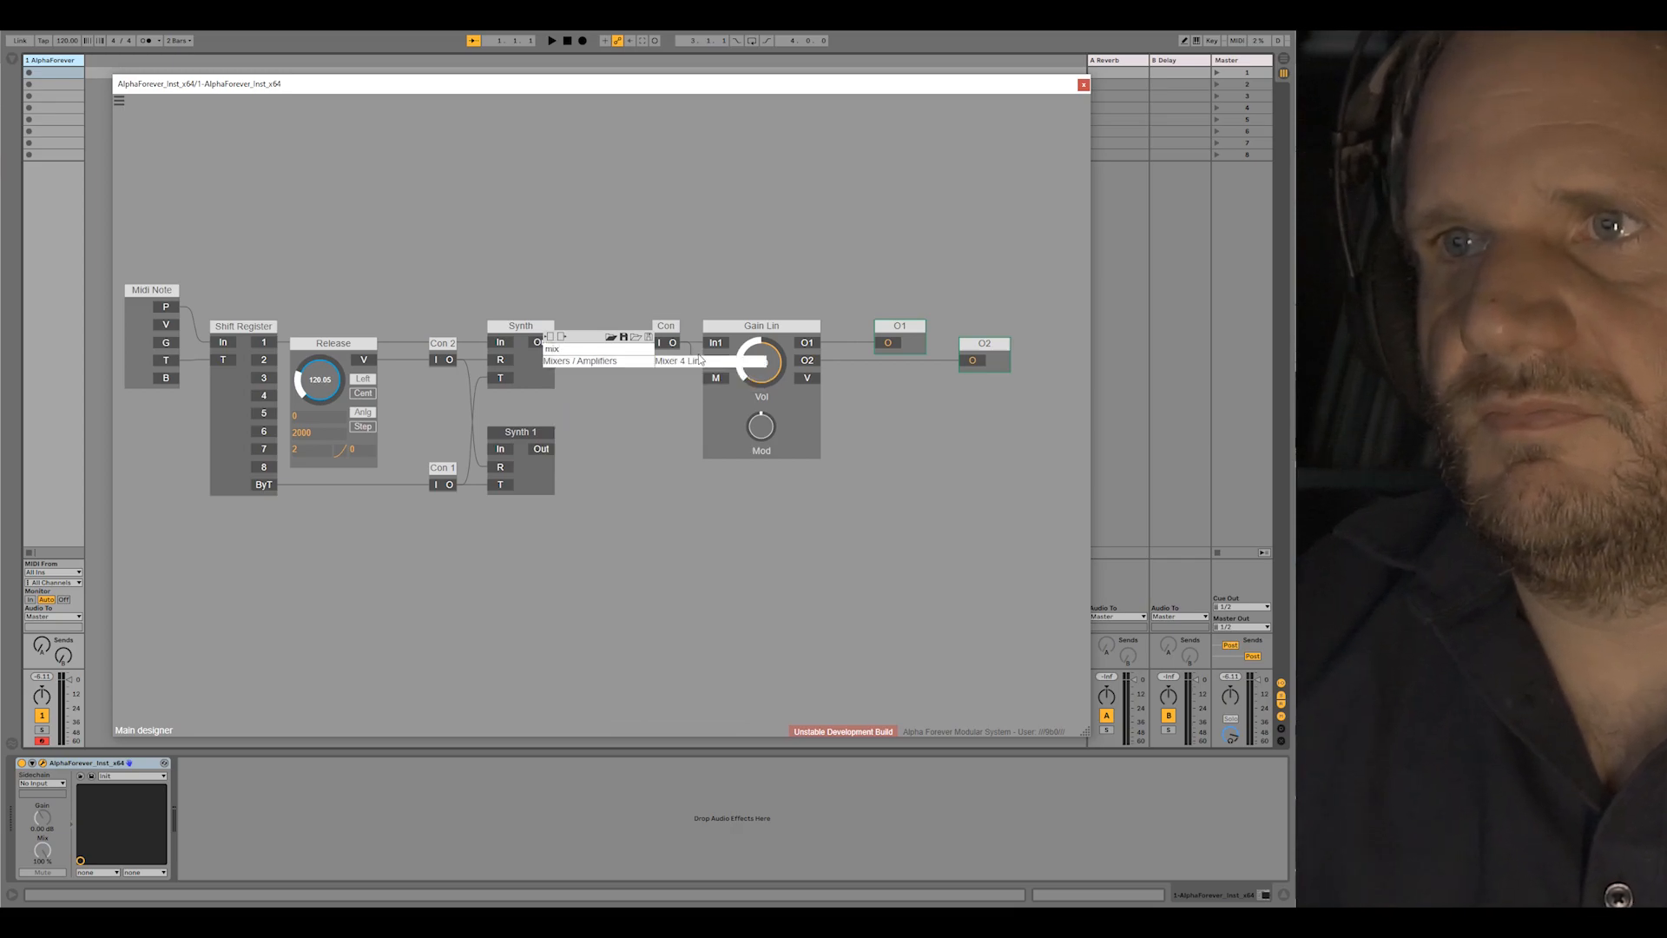
key("Return")
left_click_drag(1070, 276, 618, 575)
left_click_drag(789, 329, 942, 330)
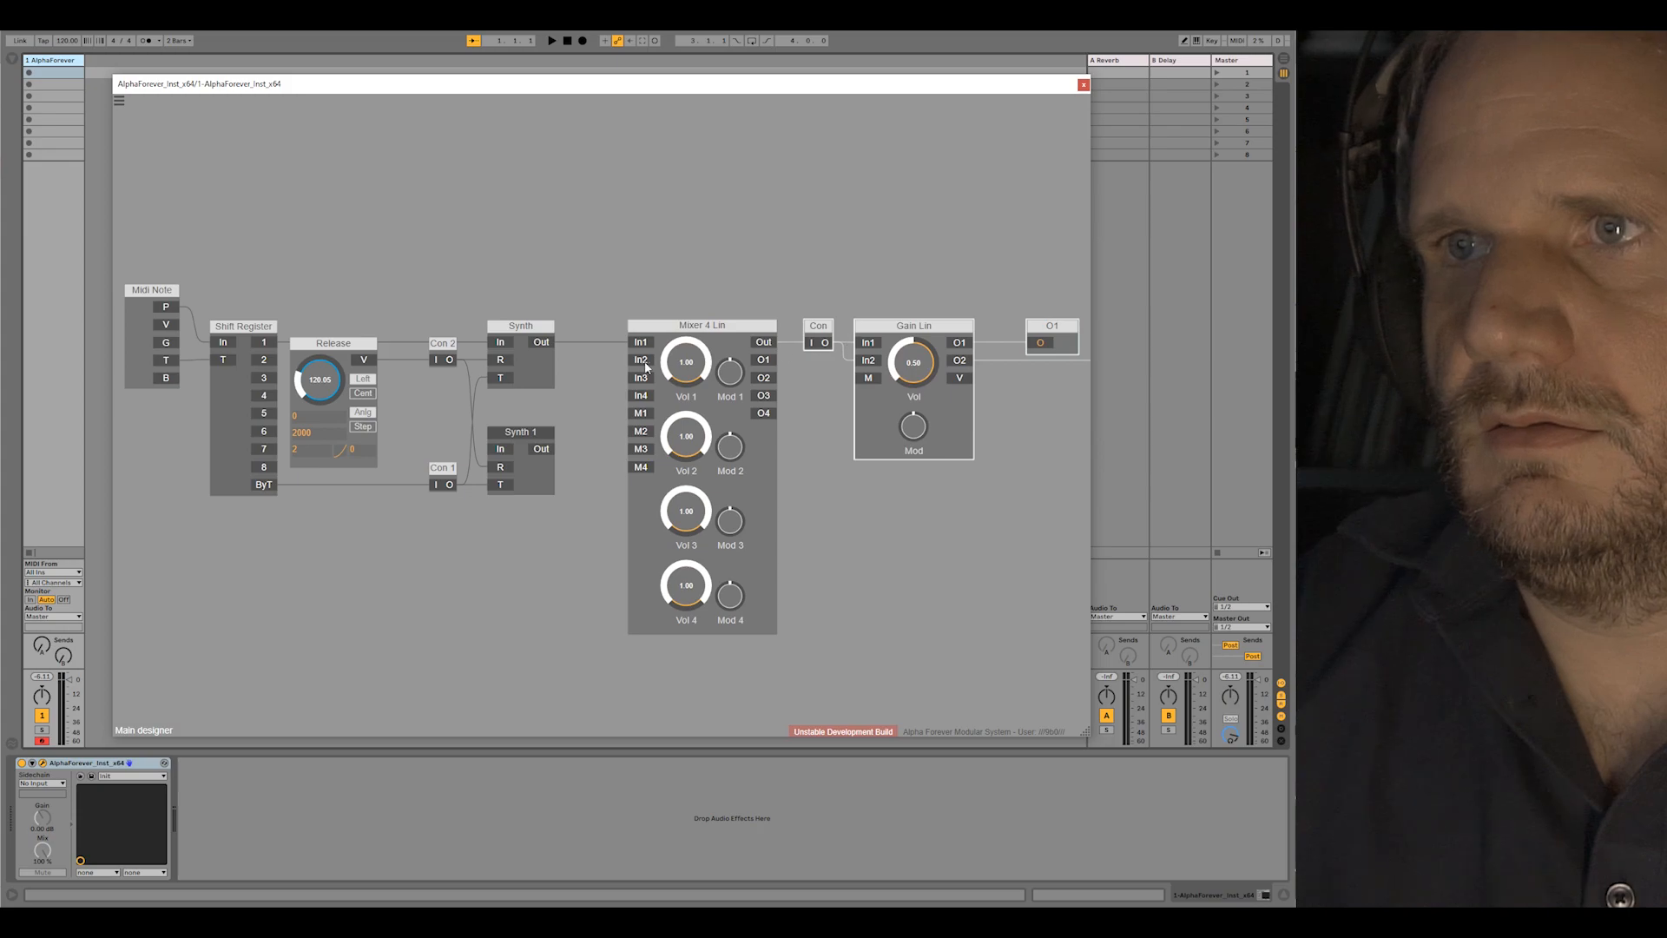
Step: Wire Synth 1's Out to the mixer's In2 and Shift Register's output 4 to Synth 1's In
left_click_drag(581, 444, 541, 449)
left_click(572, 253)
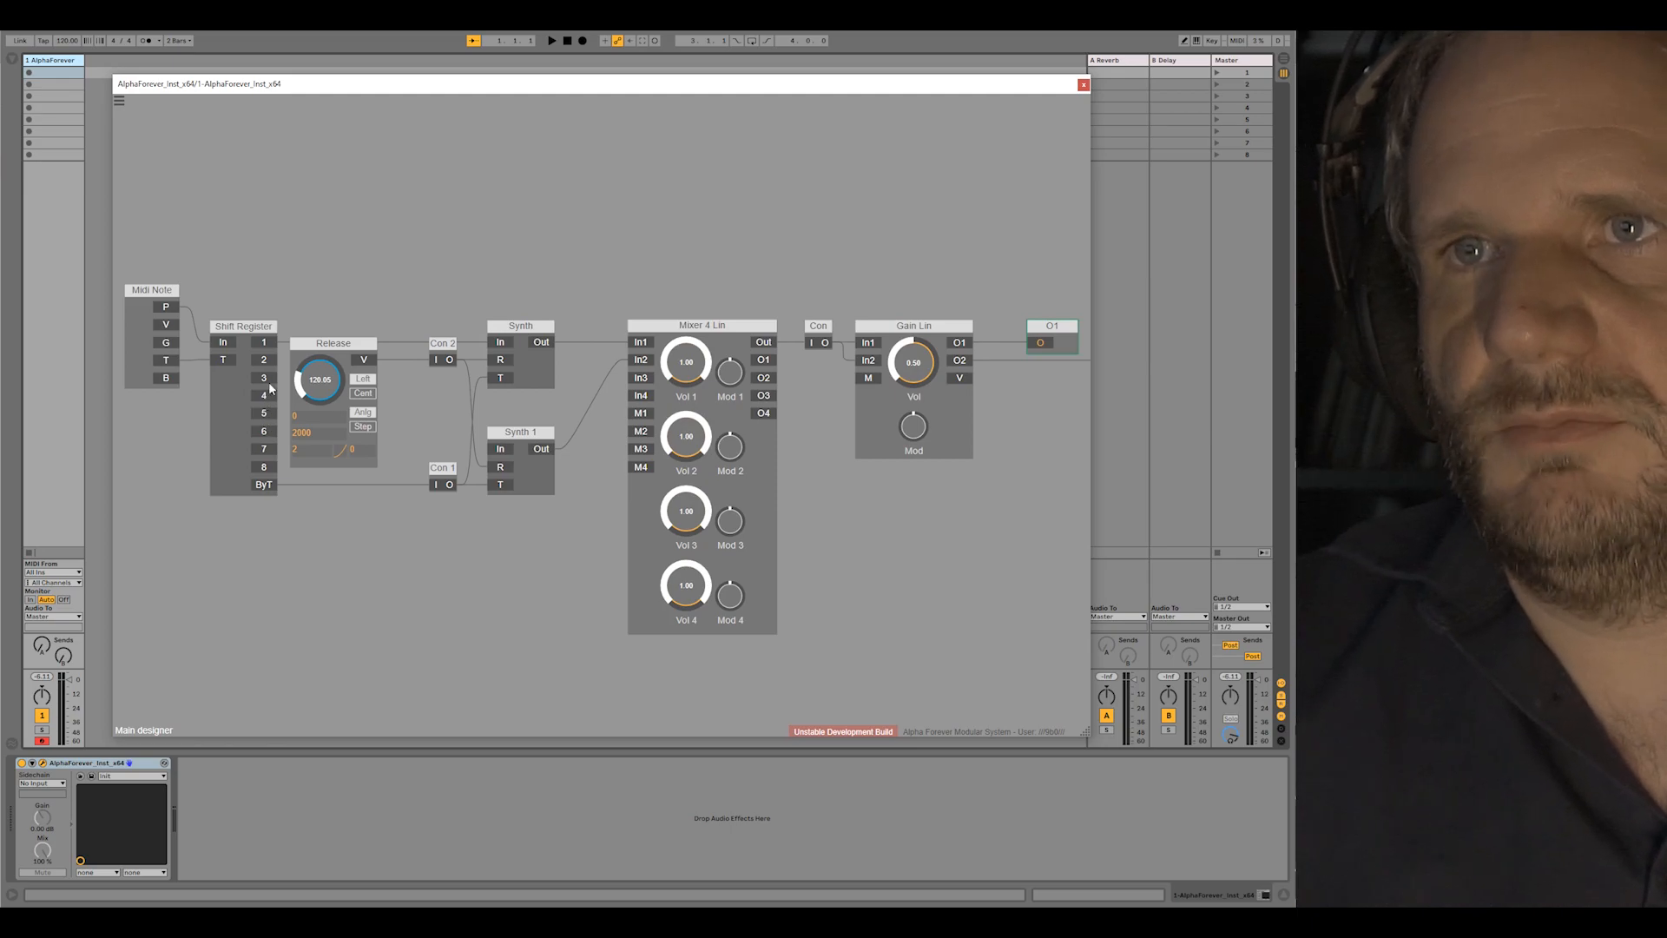
left_click_drag(484, 449, 498, 445)
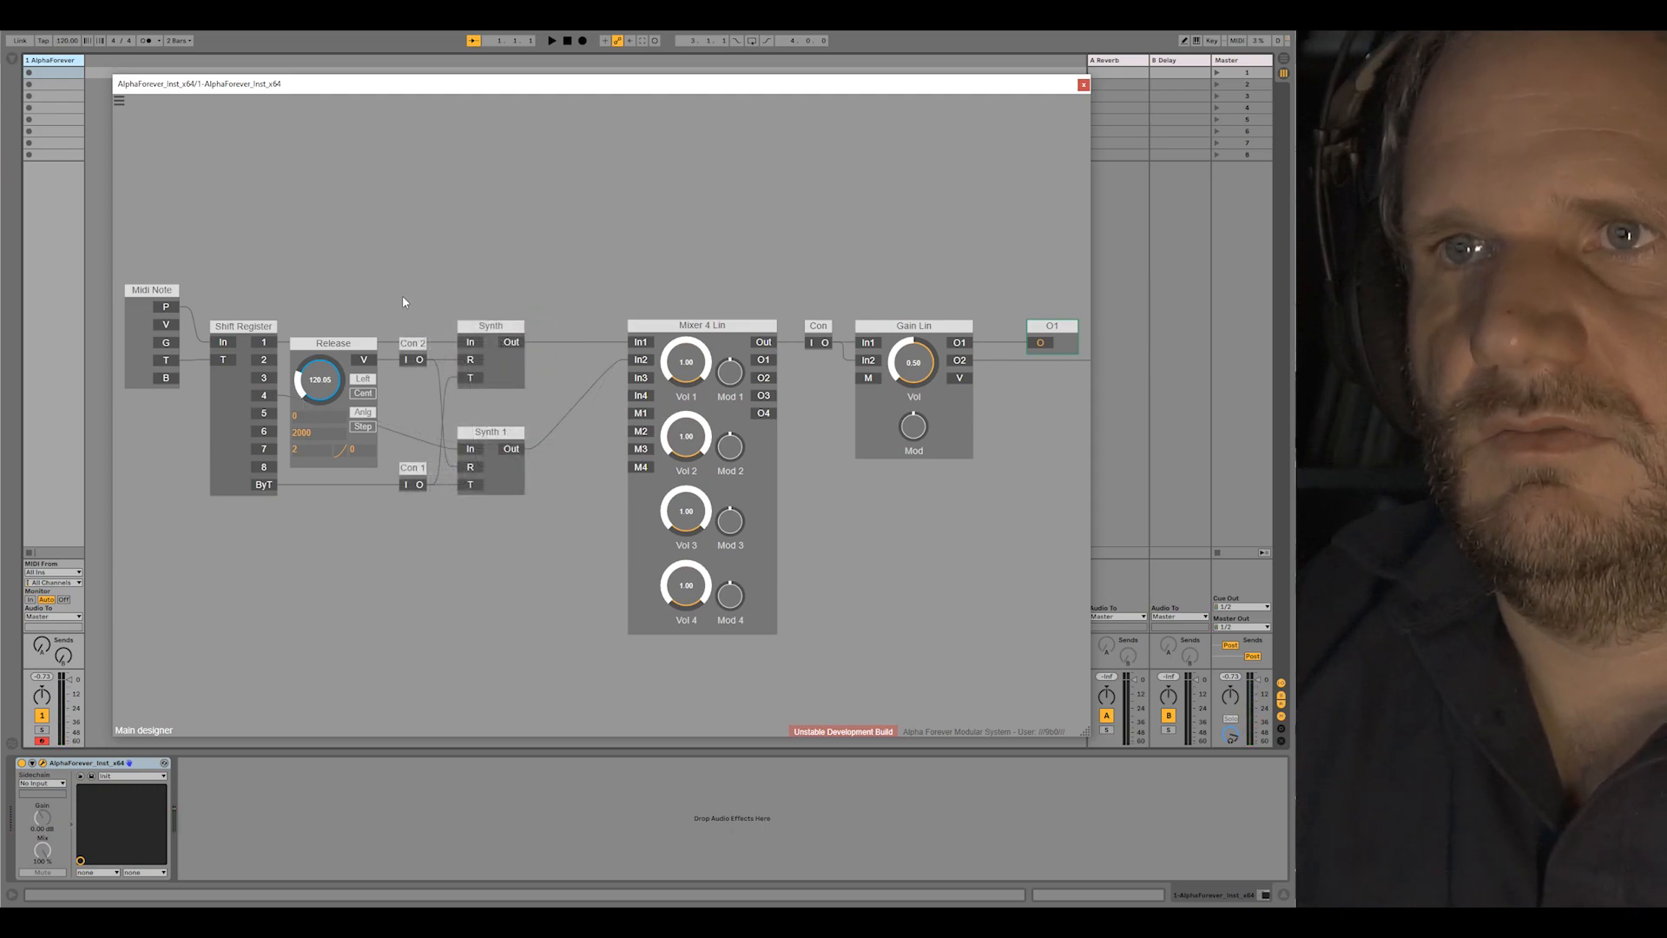
Step: Copy Synth 1 and left-align the copy below it, then wire its inputs like the other synths and its Out to the mixer's In3
left_click_drag(402, 297, 632, 271)
left_click(726, 441)
key("ctrl+c")
key("ctrl+v")
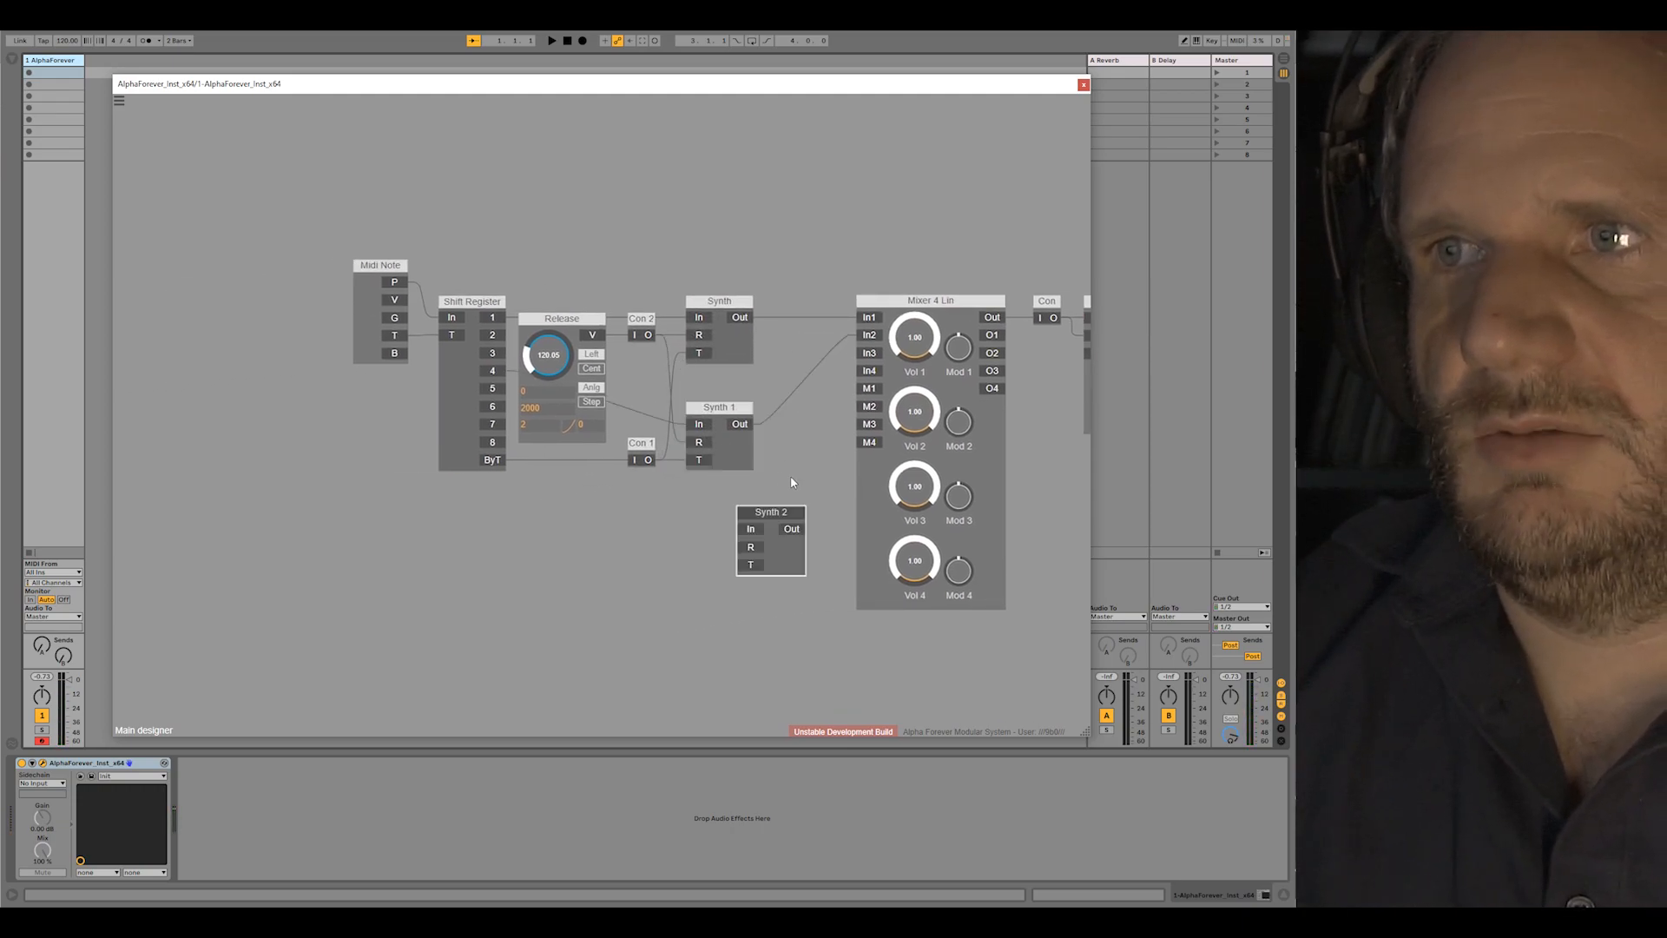
left_click(729, 461, "shift")
key("l")
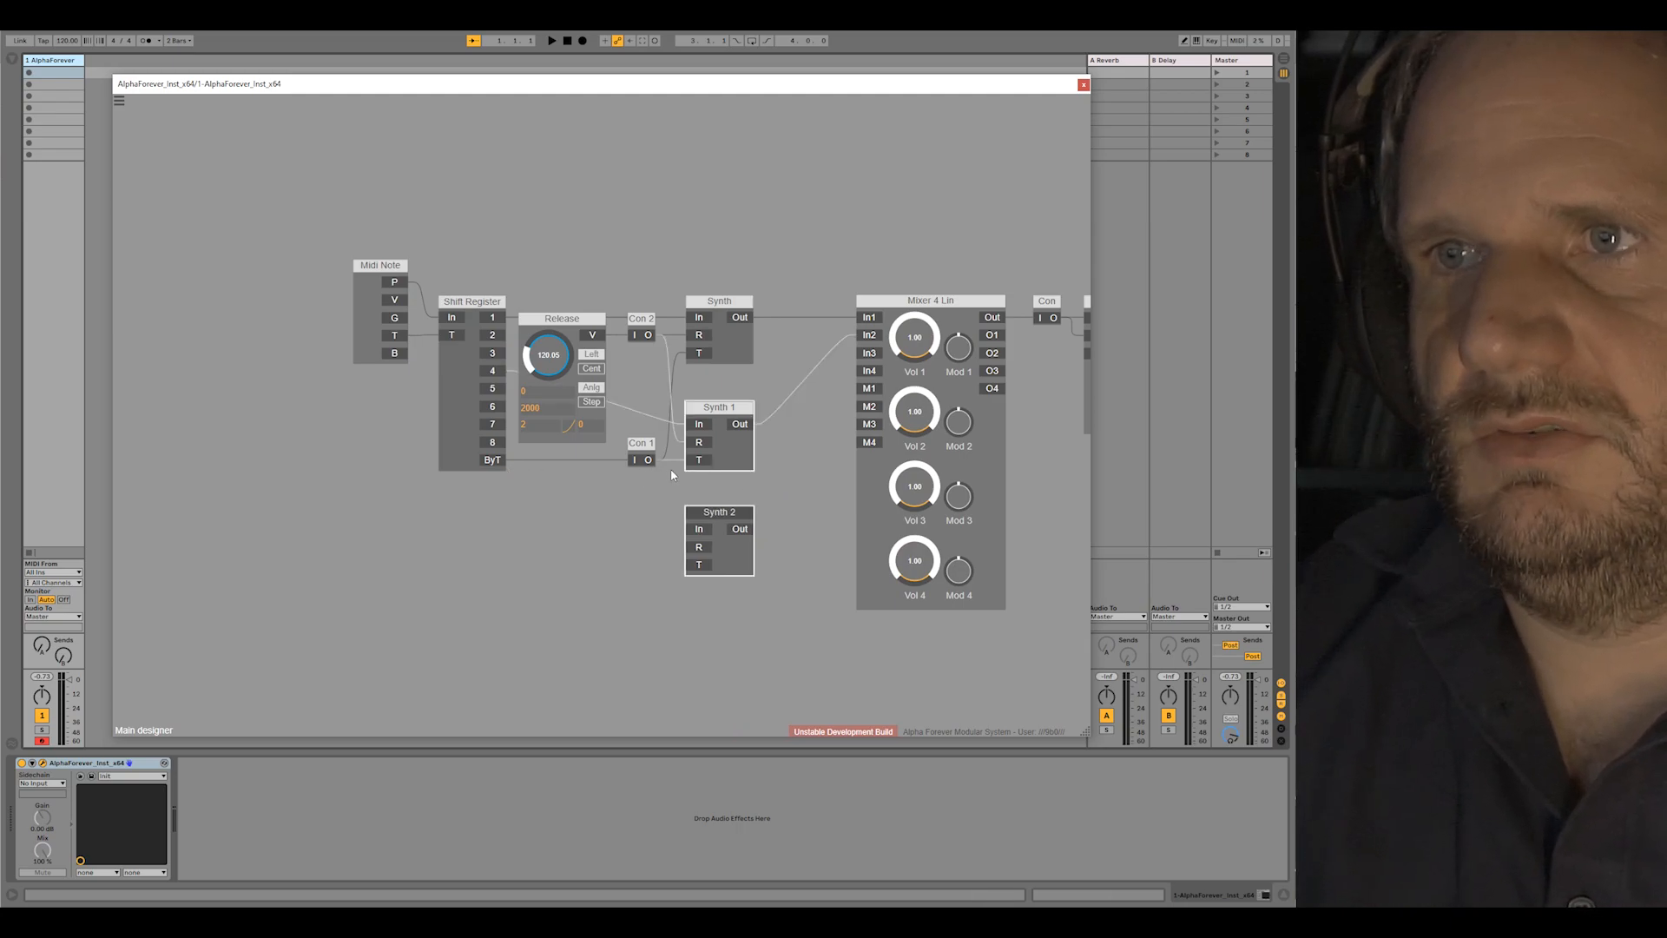
left_click_drag(666, 503, 696, 556)
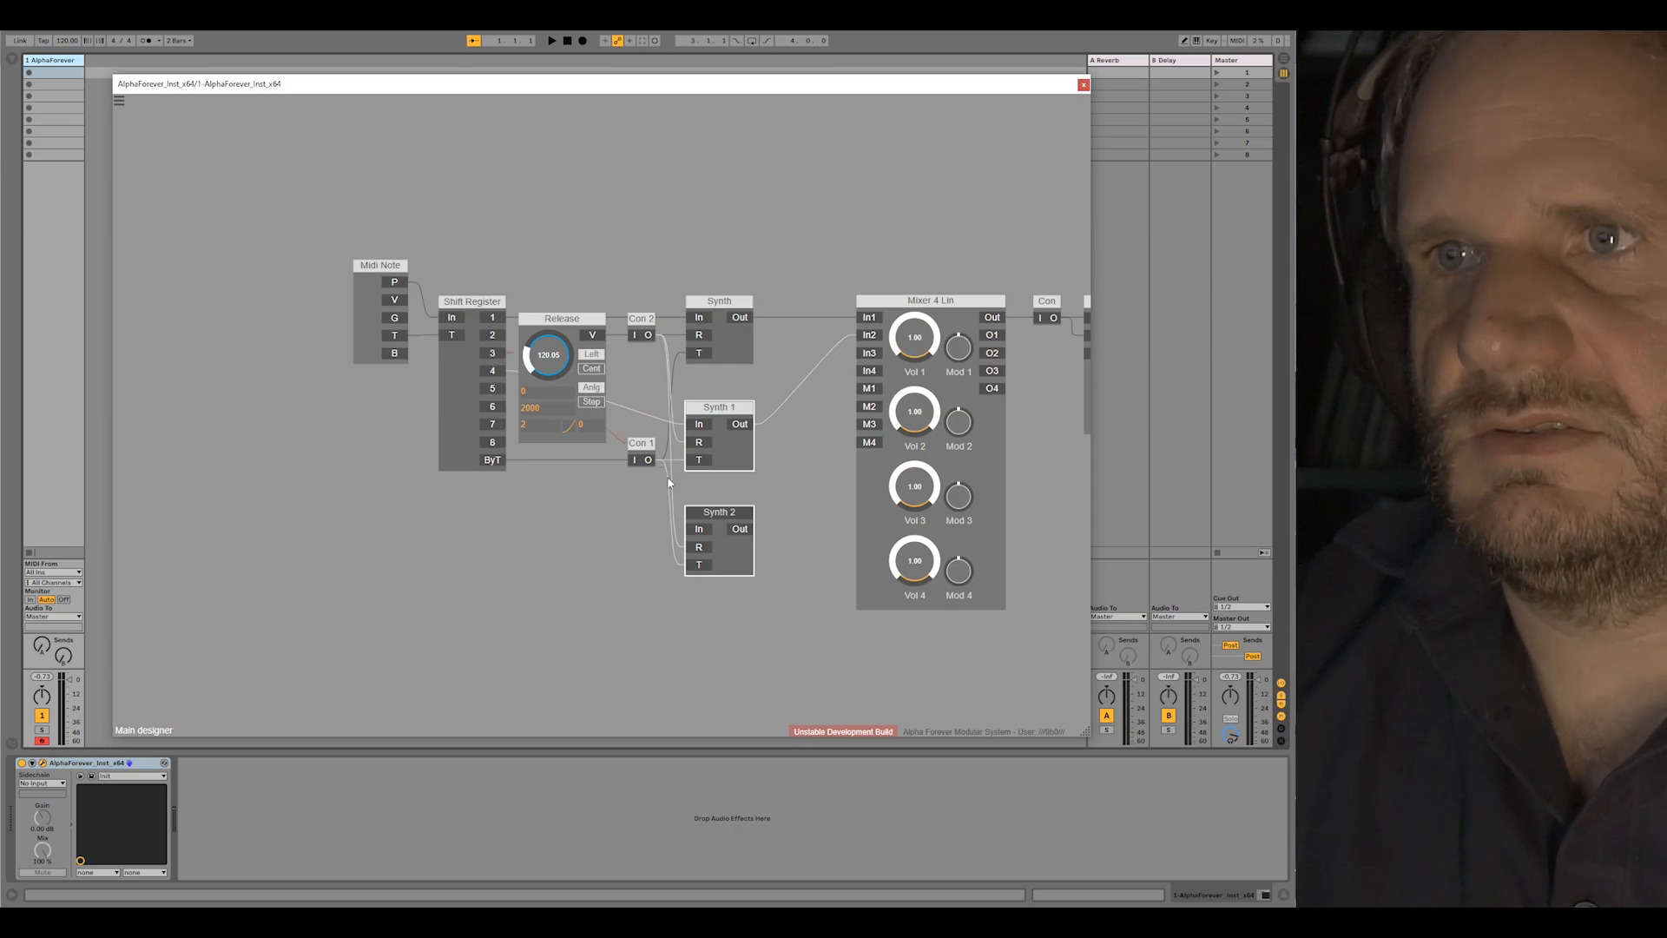
left_click_drag(767, 514, 869, 354)
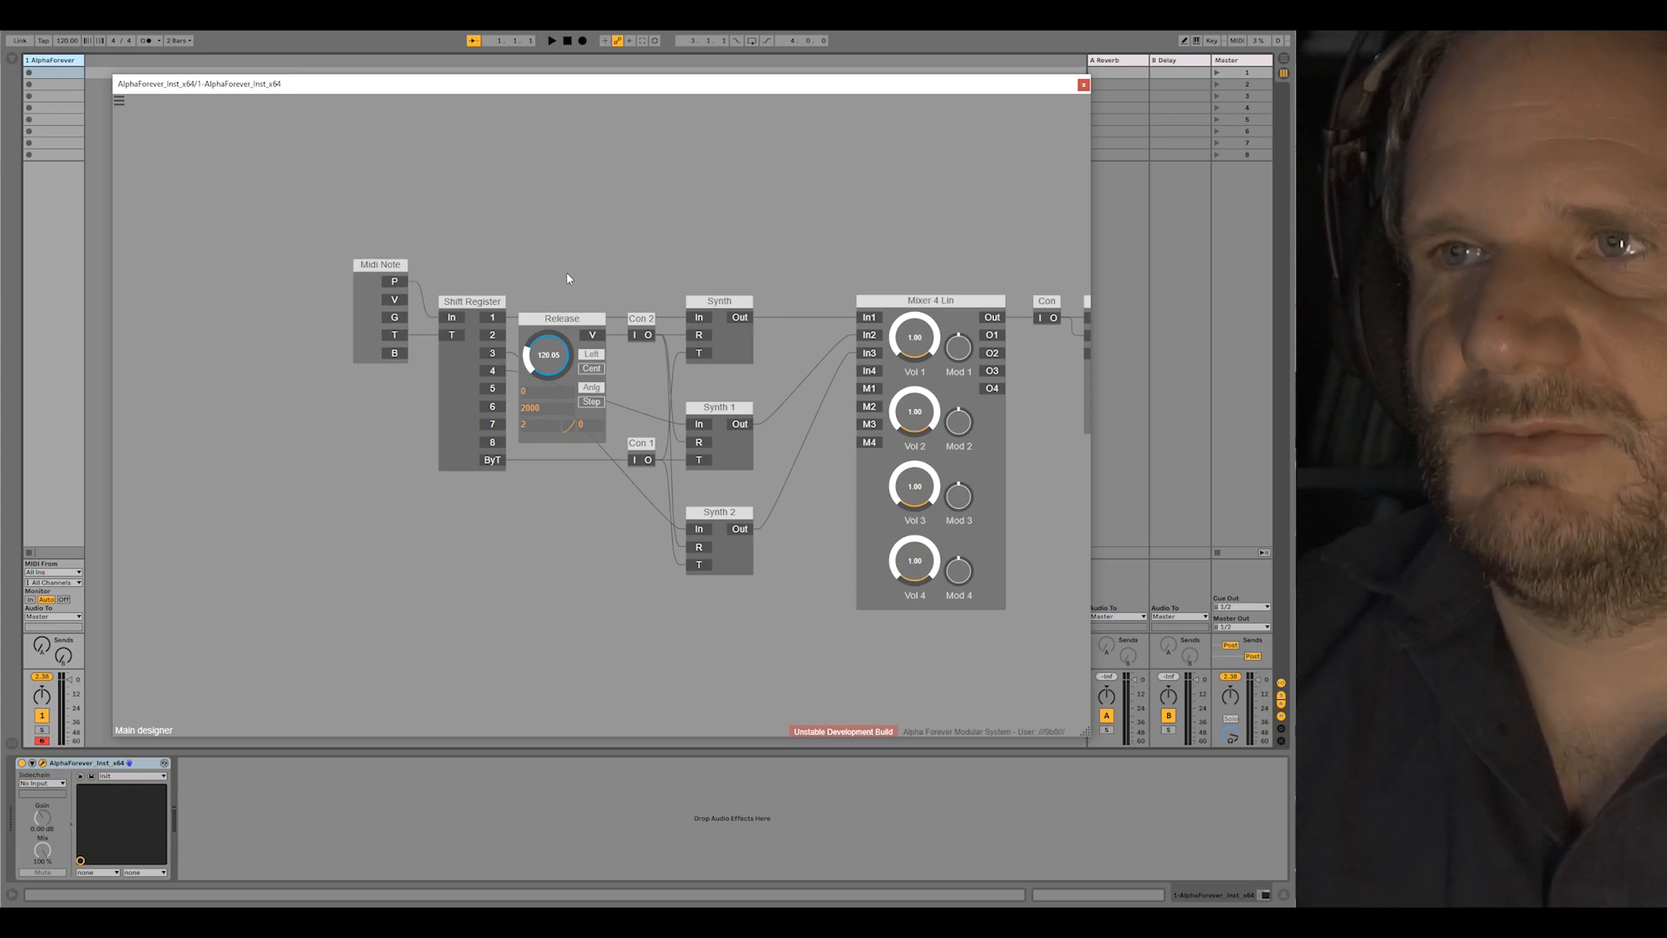
Step: Add a Switch 8 module in the empty area below Shift Register
right_click(504, 548)
type("swit")
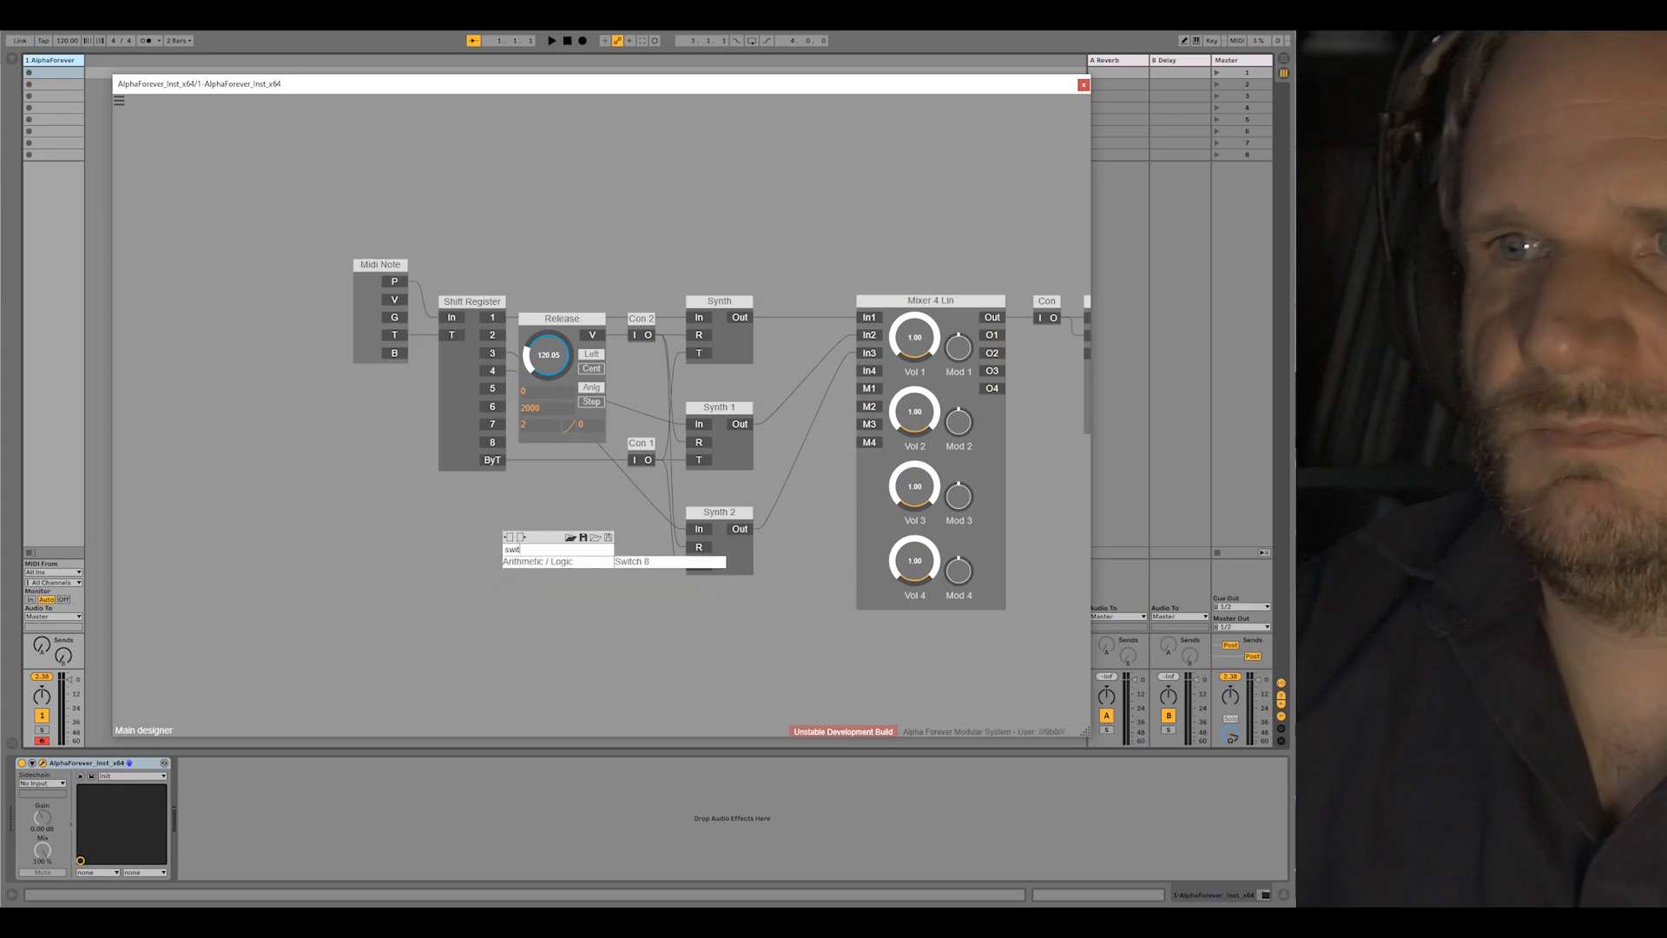
left_click(640, 562)
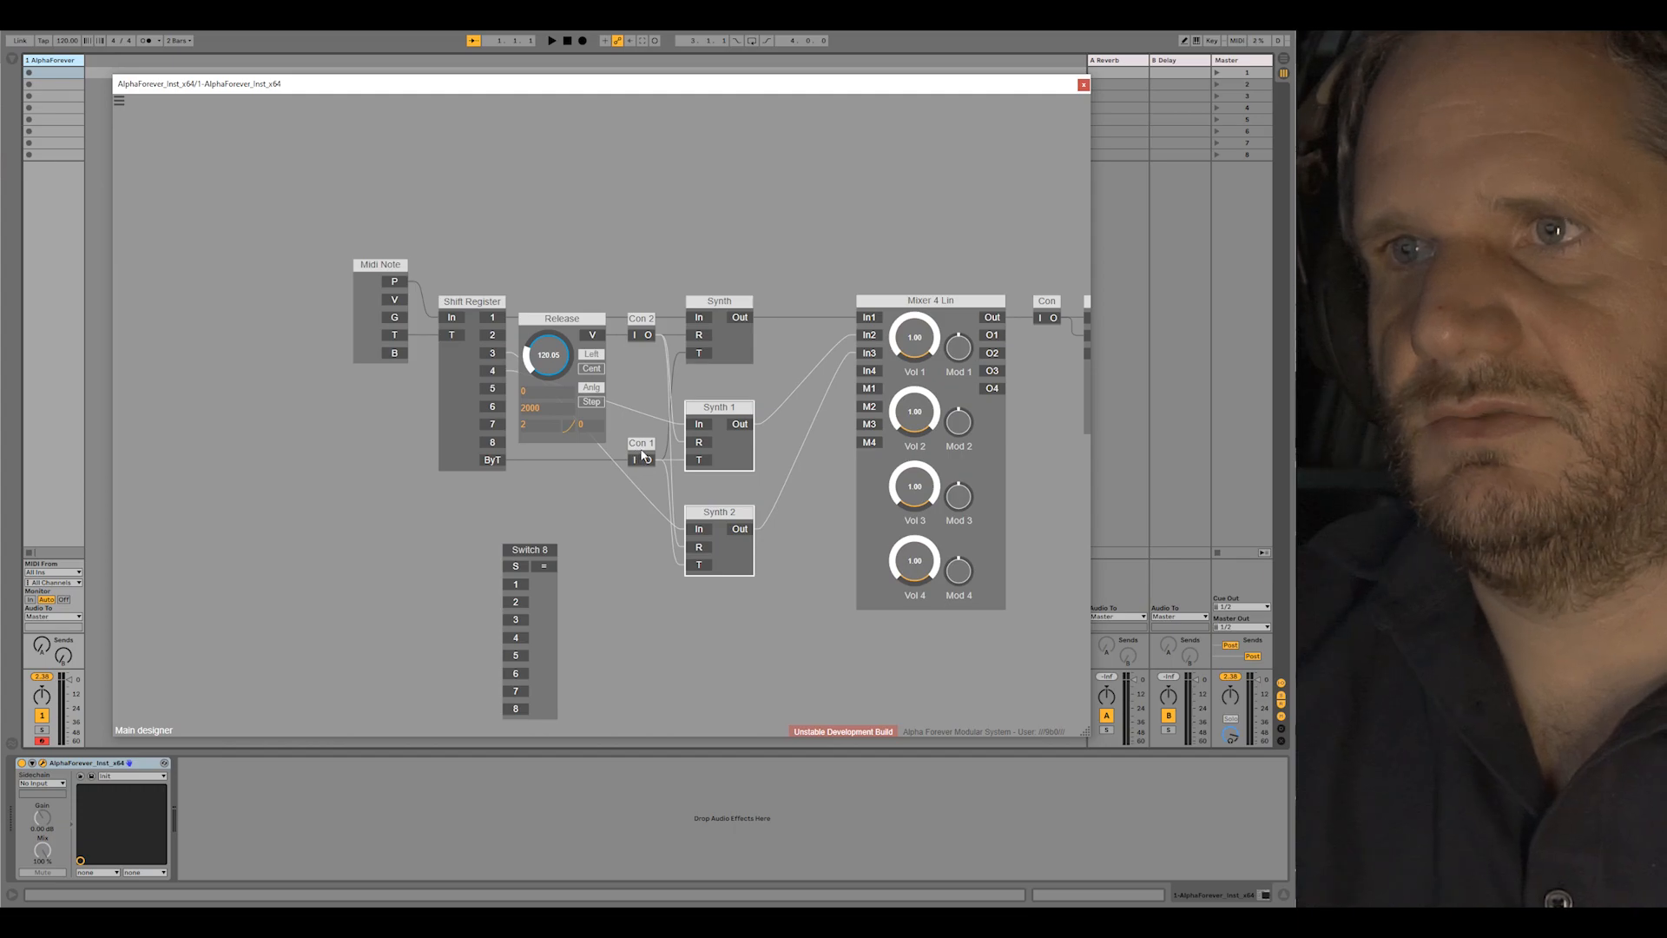
Step: Delete Synth 1 and Synth 2, then spread the modules apart and place Switch 8 between the Con modules and Synth
key("Delete")
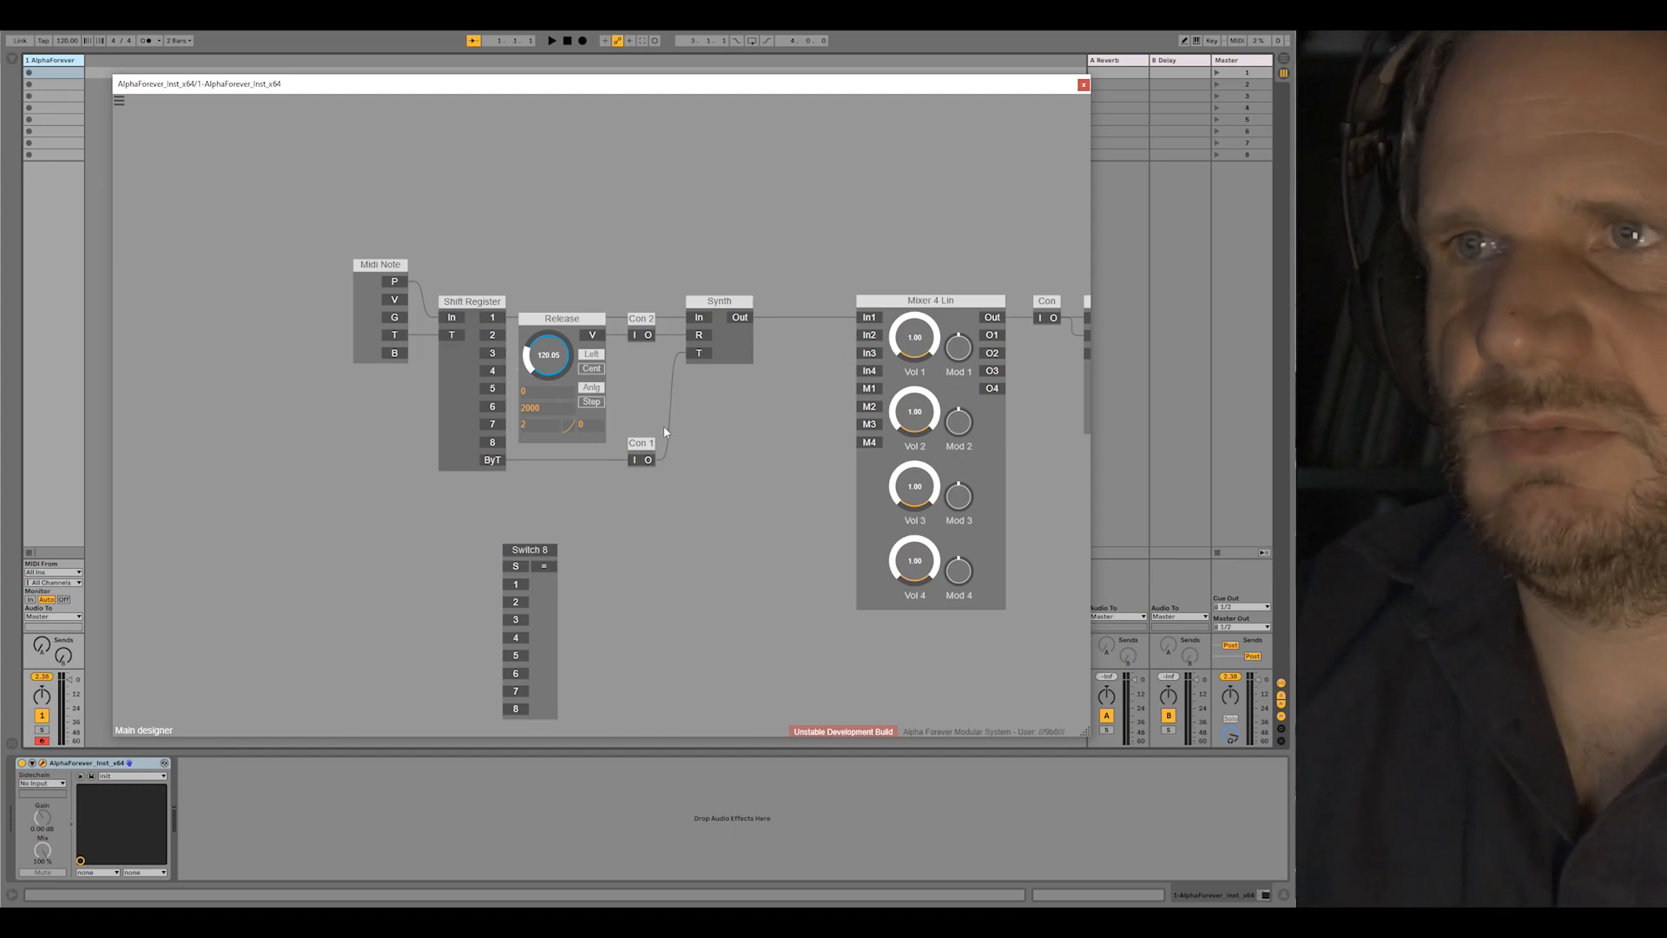
left_click_drag(717, 301, 801, 301)
left_click_drag(312, 233, 654, 487)
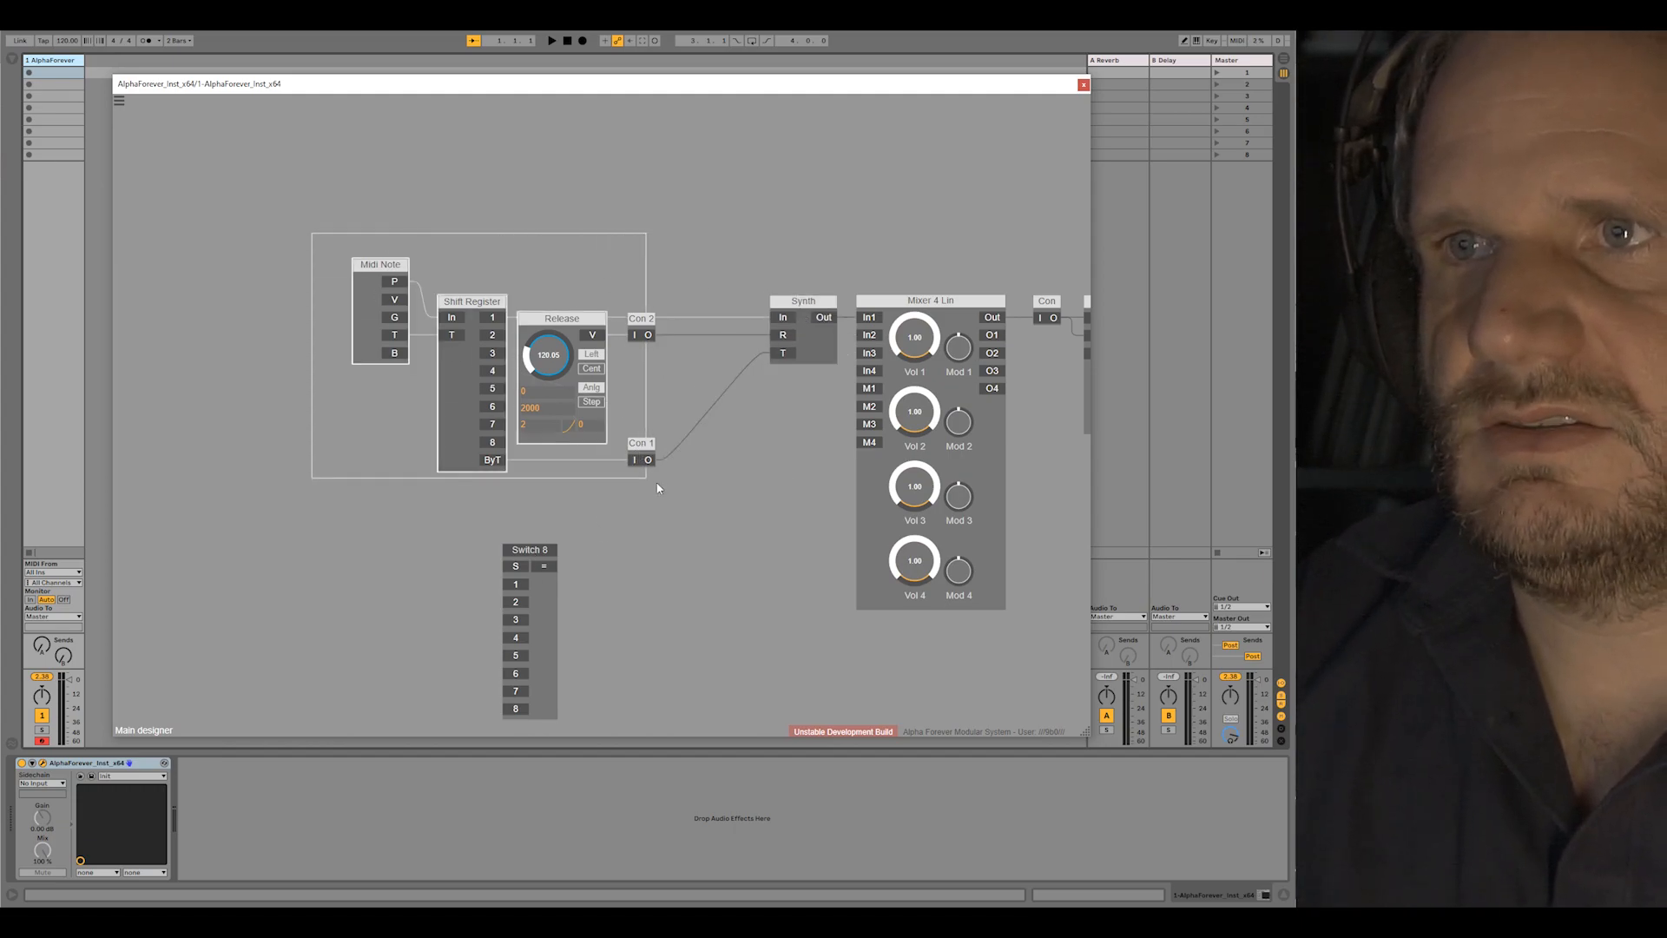
left_click_drag(644, 339, 514, 338)
left_click_drag(534, 539, 641, 330)
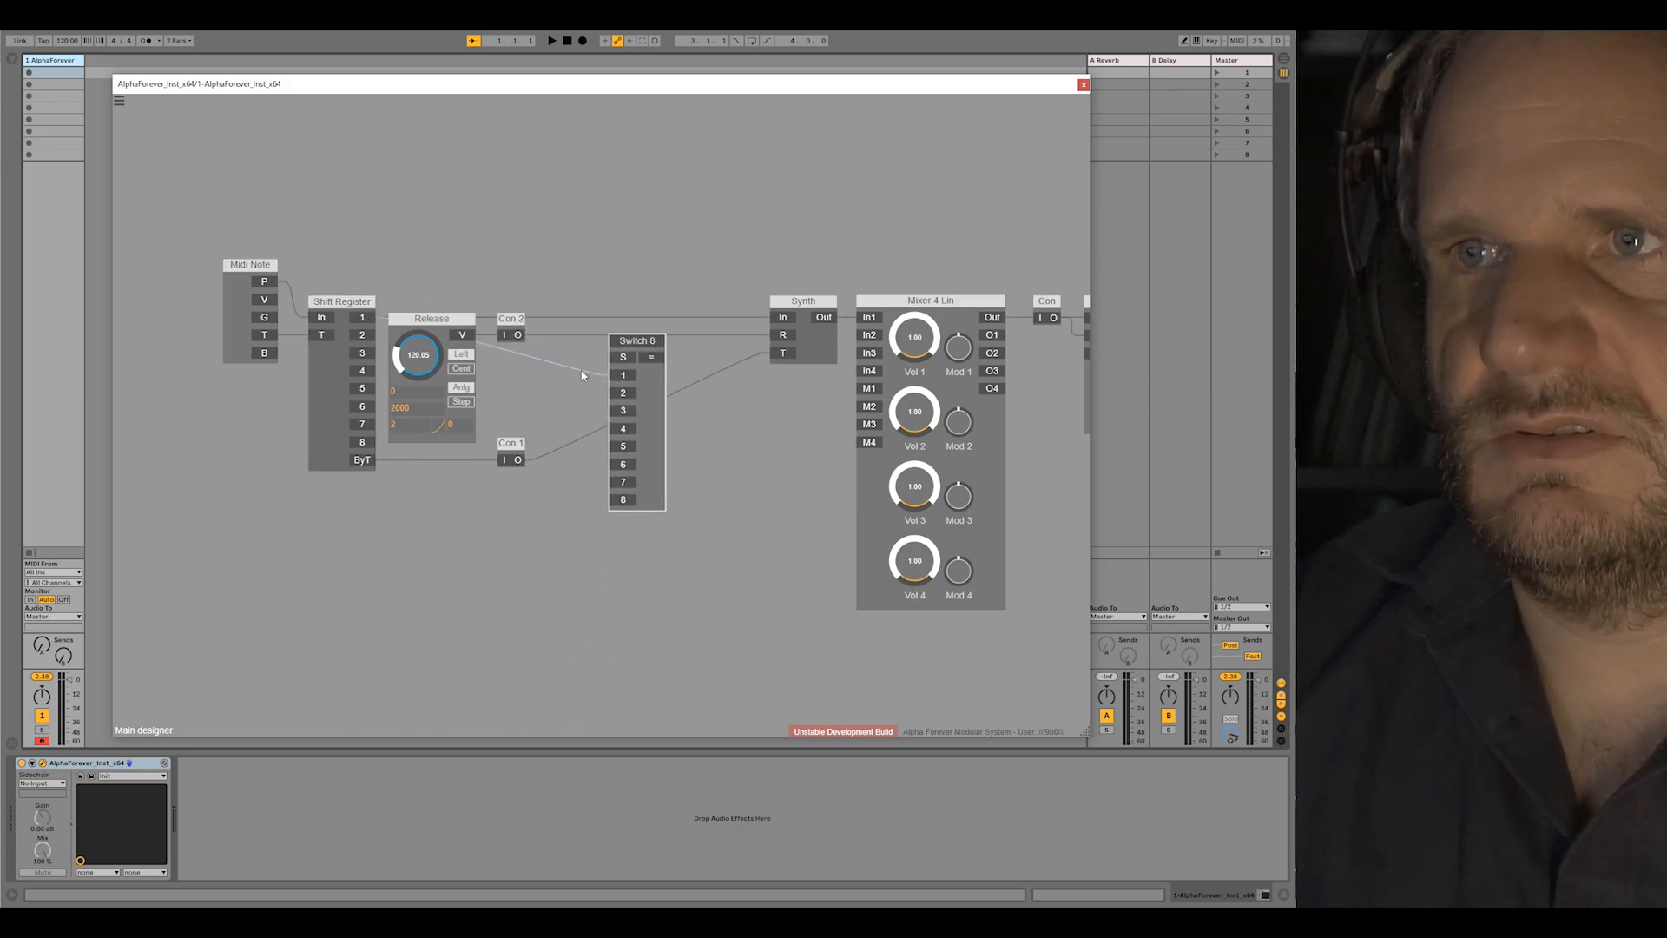
Step: Wire Shift Register's outputs 1 to 8 to Switch 8's matching inputs and place Synth beside it, fed by the switch output
left_click(360, 353)
left_click(361, 371)
left_click(362, 389)
left_click(362, 406)
left_click(362, 424)
left_click(362, 442)
left_click_drag(638, 340, 742, 280)
left_click(682, 291)
left_click(728, 235)
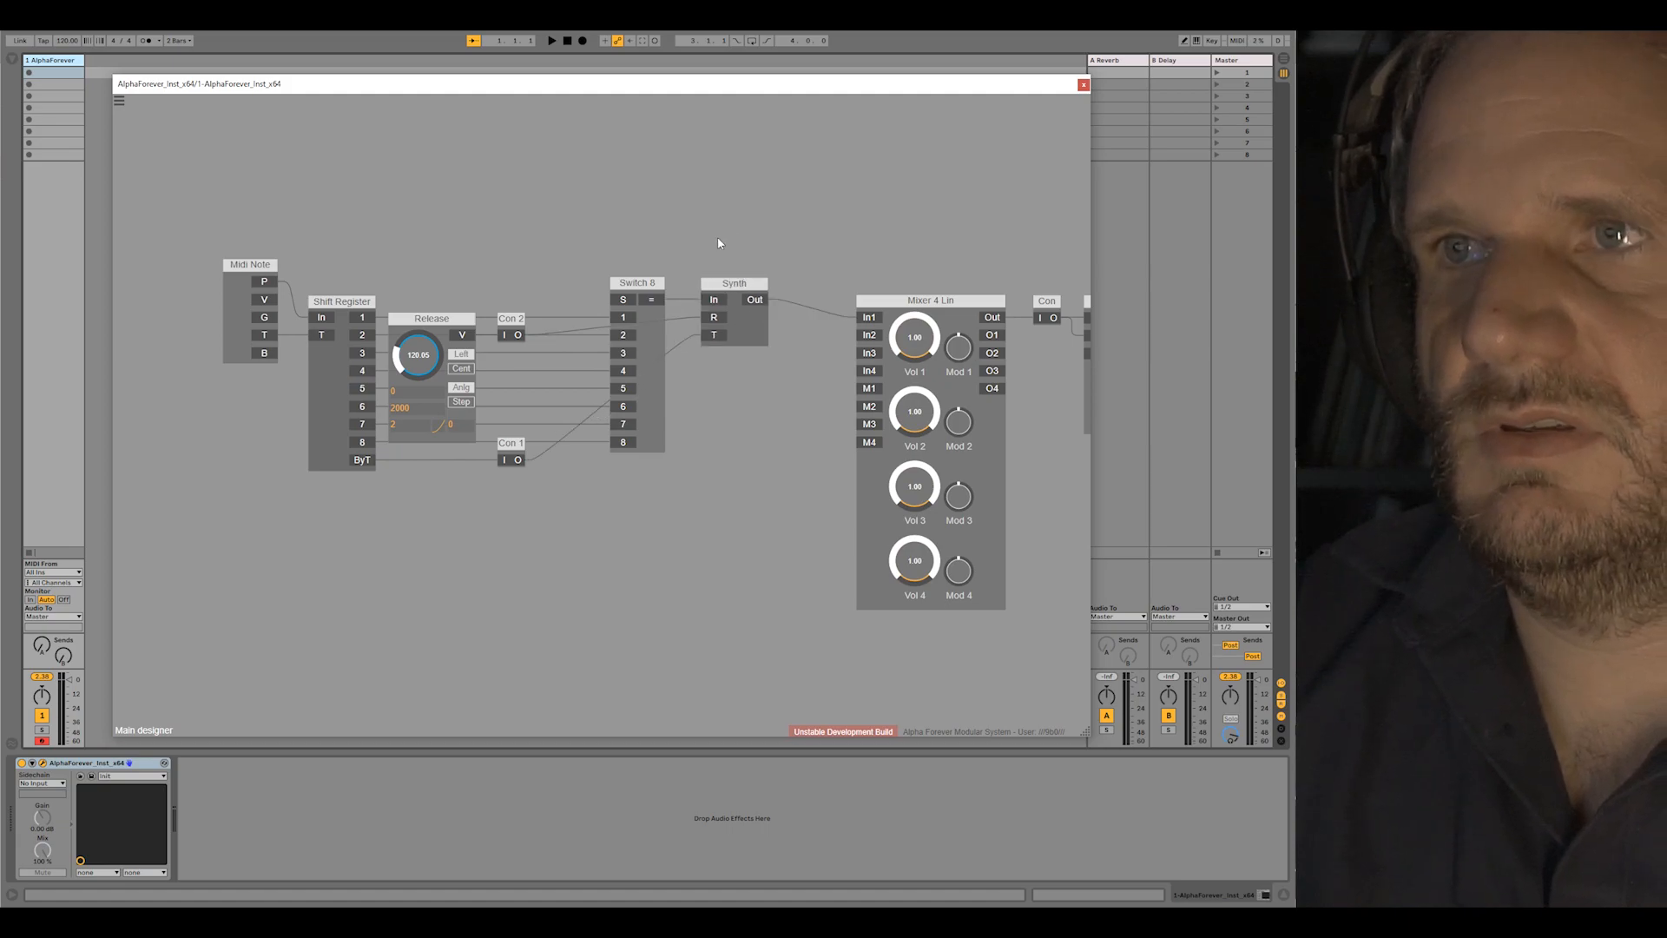
Step: Inside Synth, rename the In input to P and return to the main designer
double_click(736, 332)
double_click(261, 430)
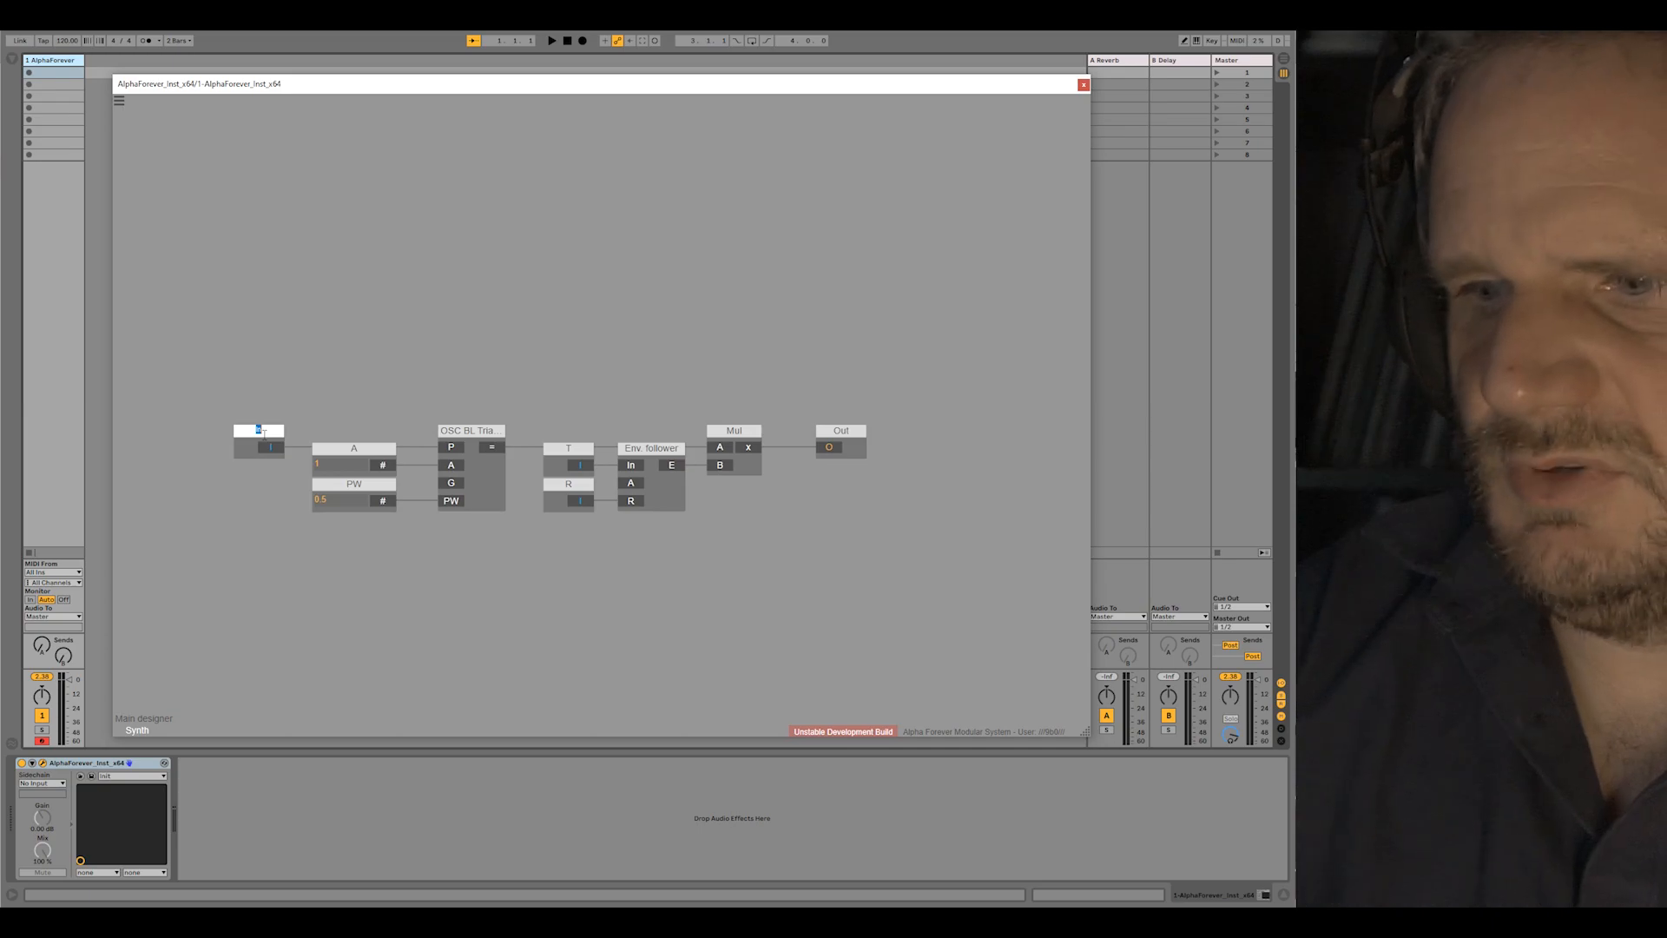
type("P")
double_click(397, 345)
left_click(747, 390)
Step: Nudge Con 2 and Release up one row each and delete Con 1
key("Up")
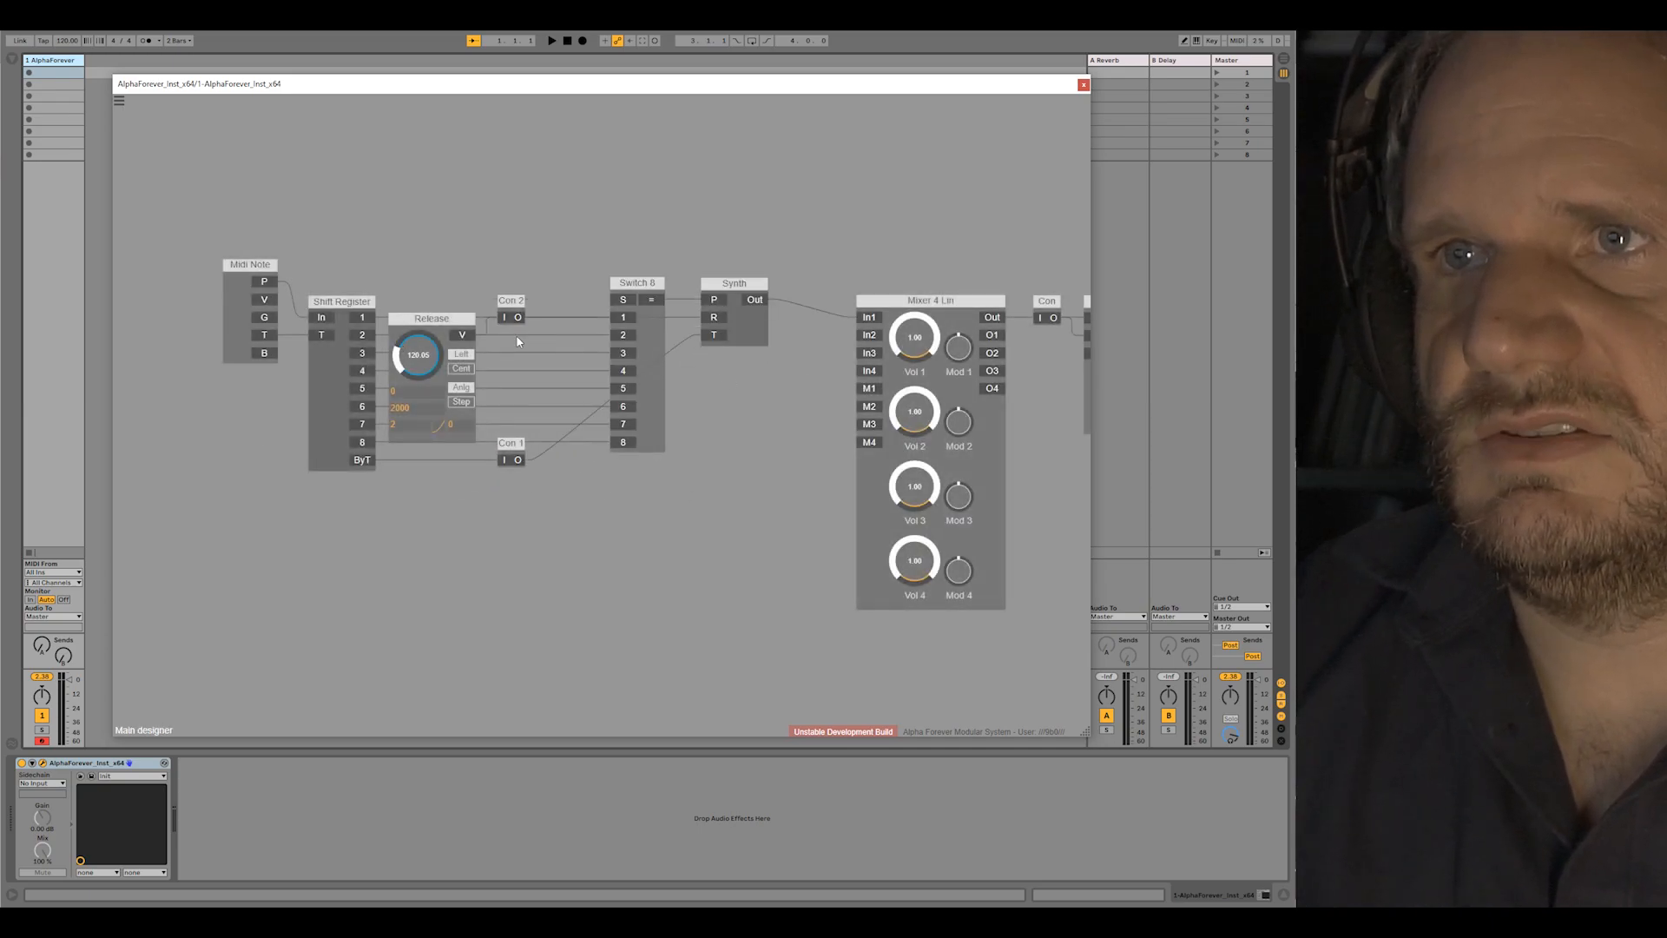
key("Up")
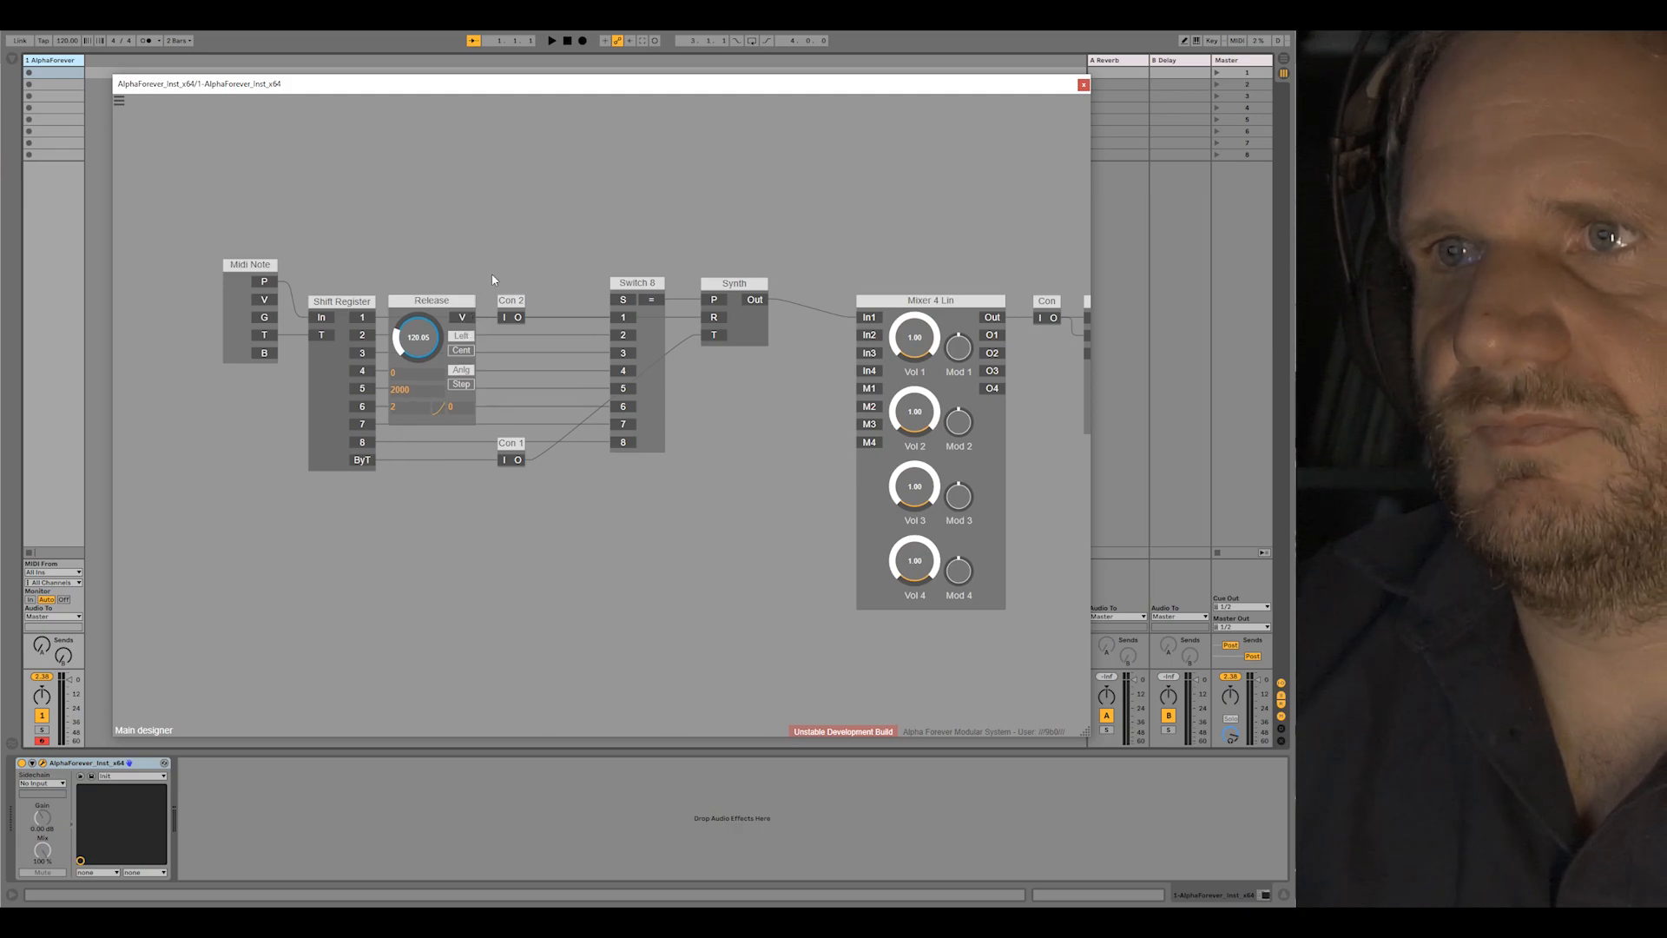
left_click(510, 446)
key("Delete")
Step: Load the Smoothclock.txt preset as a module and place it above Midi Note
left_click_drag(587, 299, 721, 498)
right_click(452, 264)
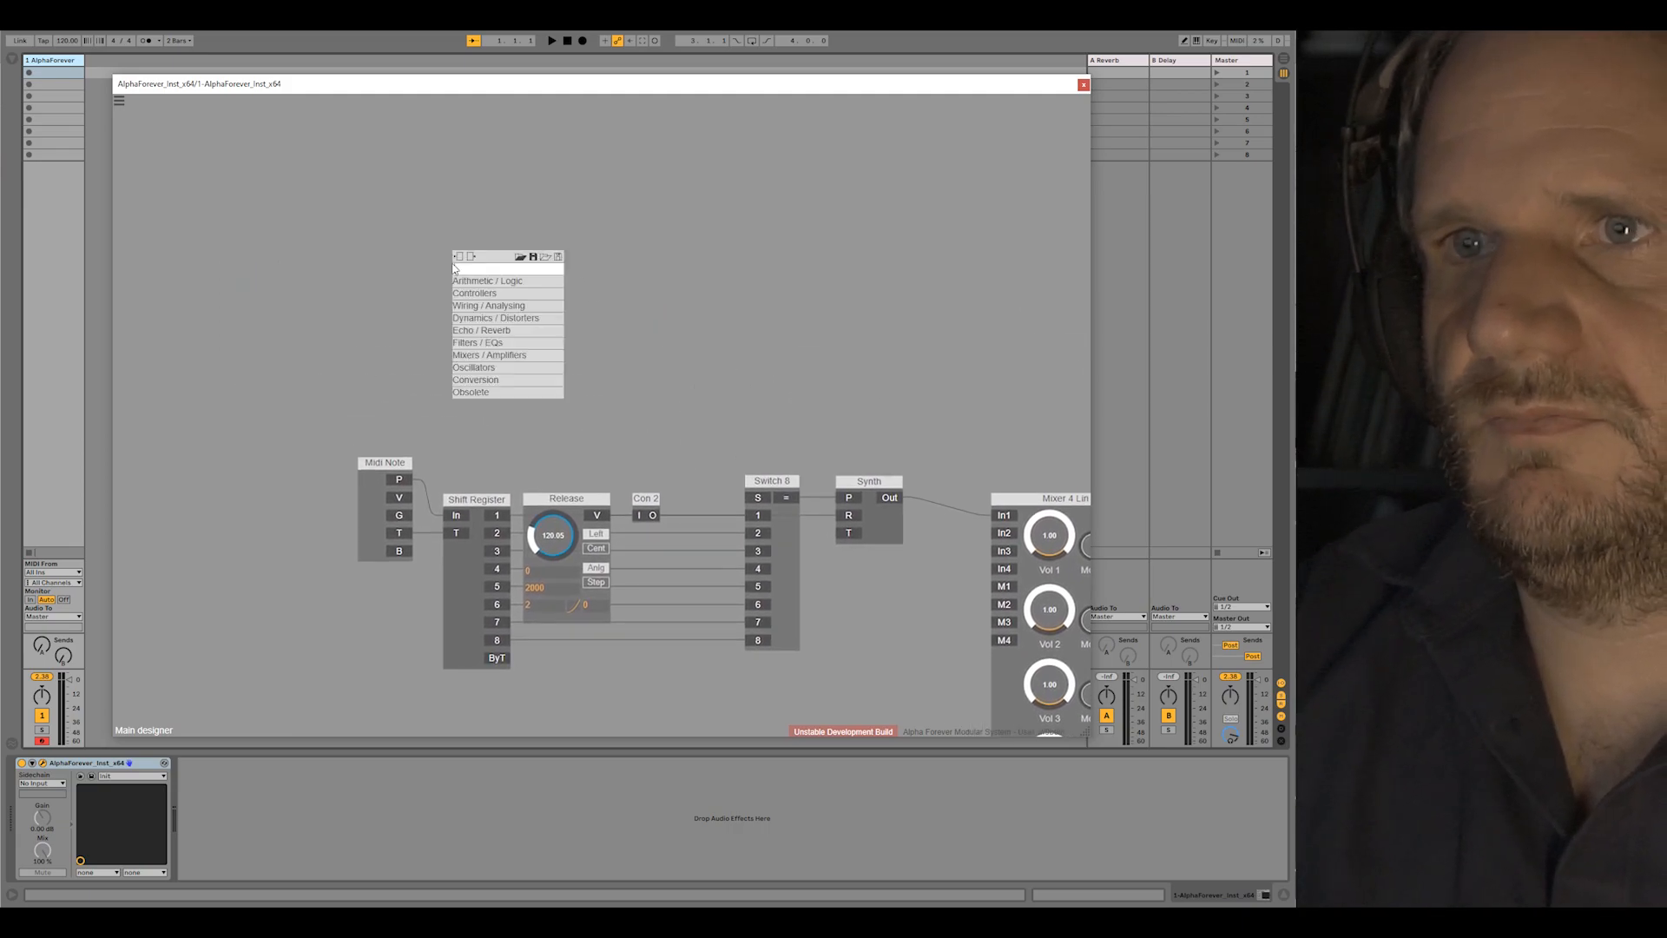
left_click(549, 258)
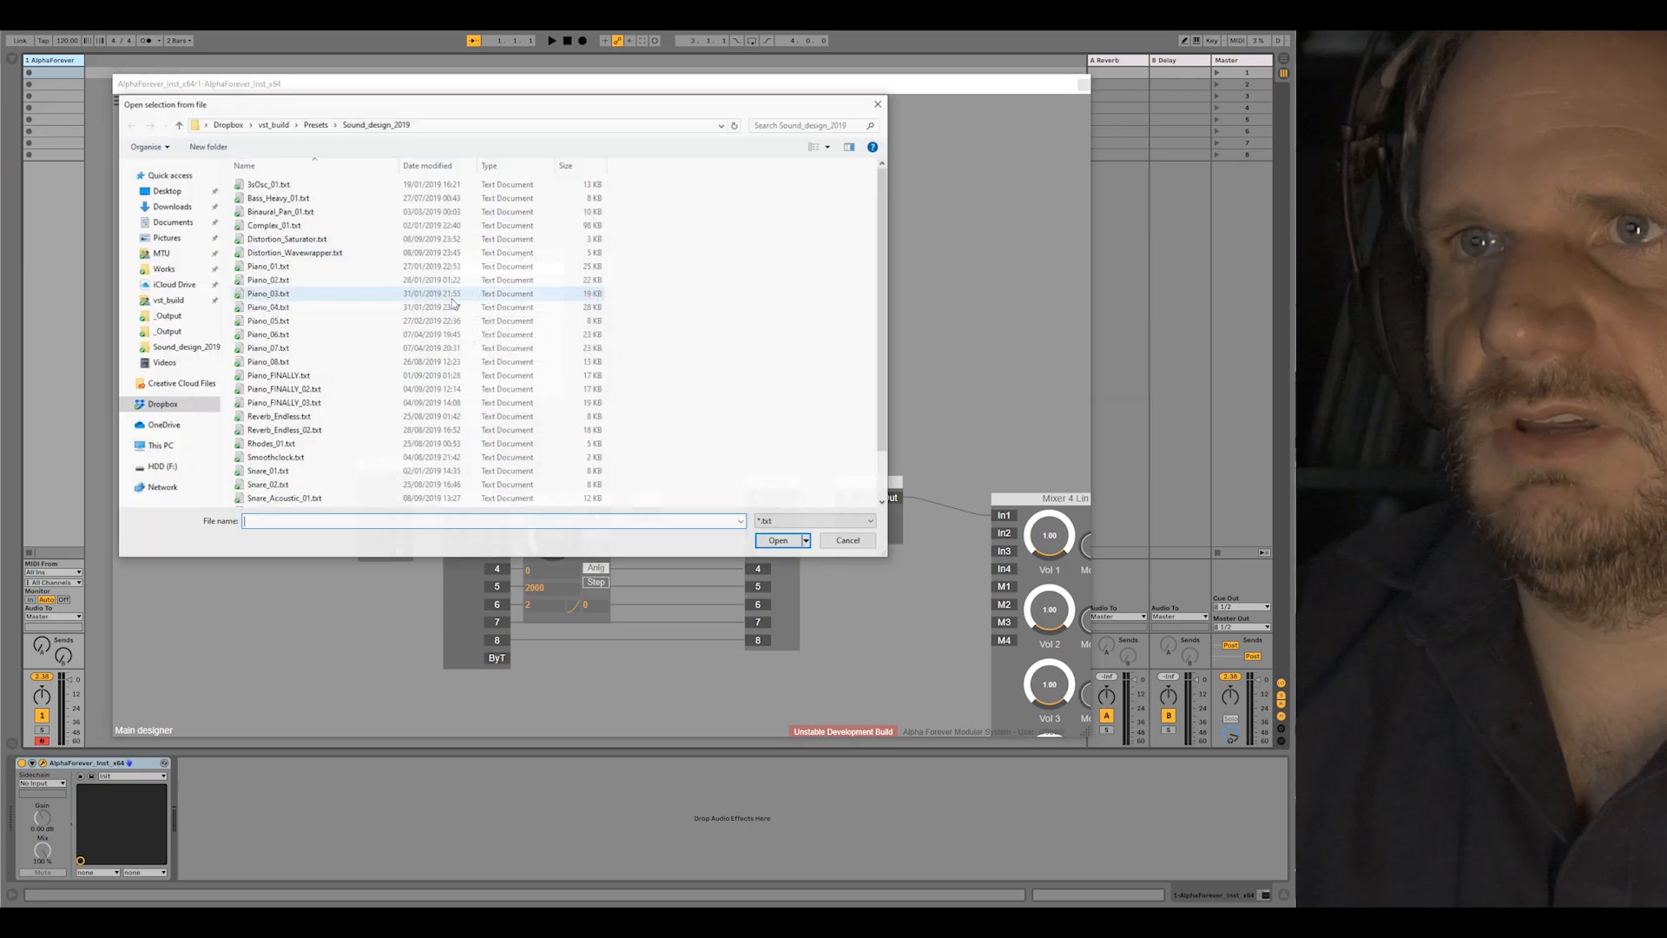
double_click(271, 458)
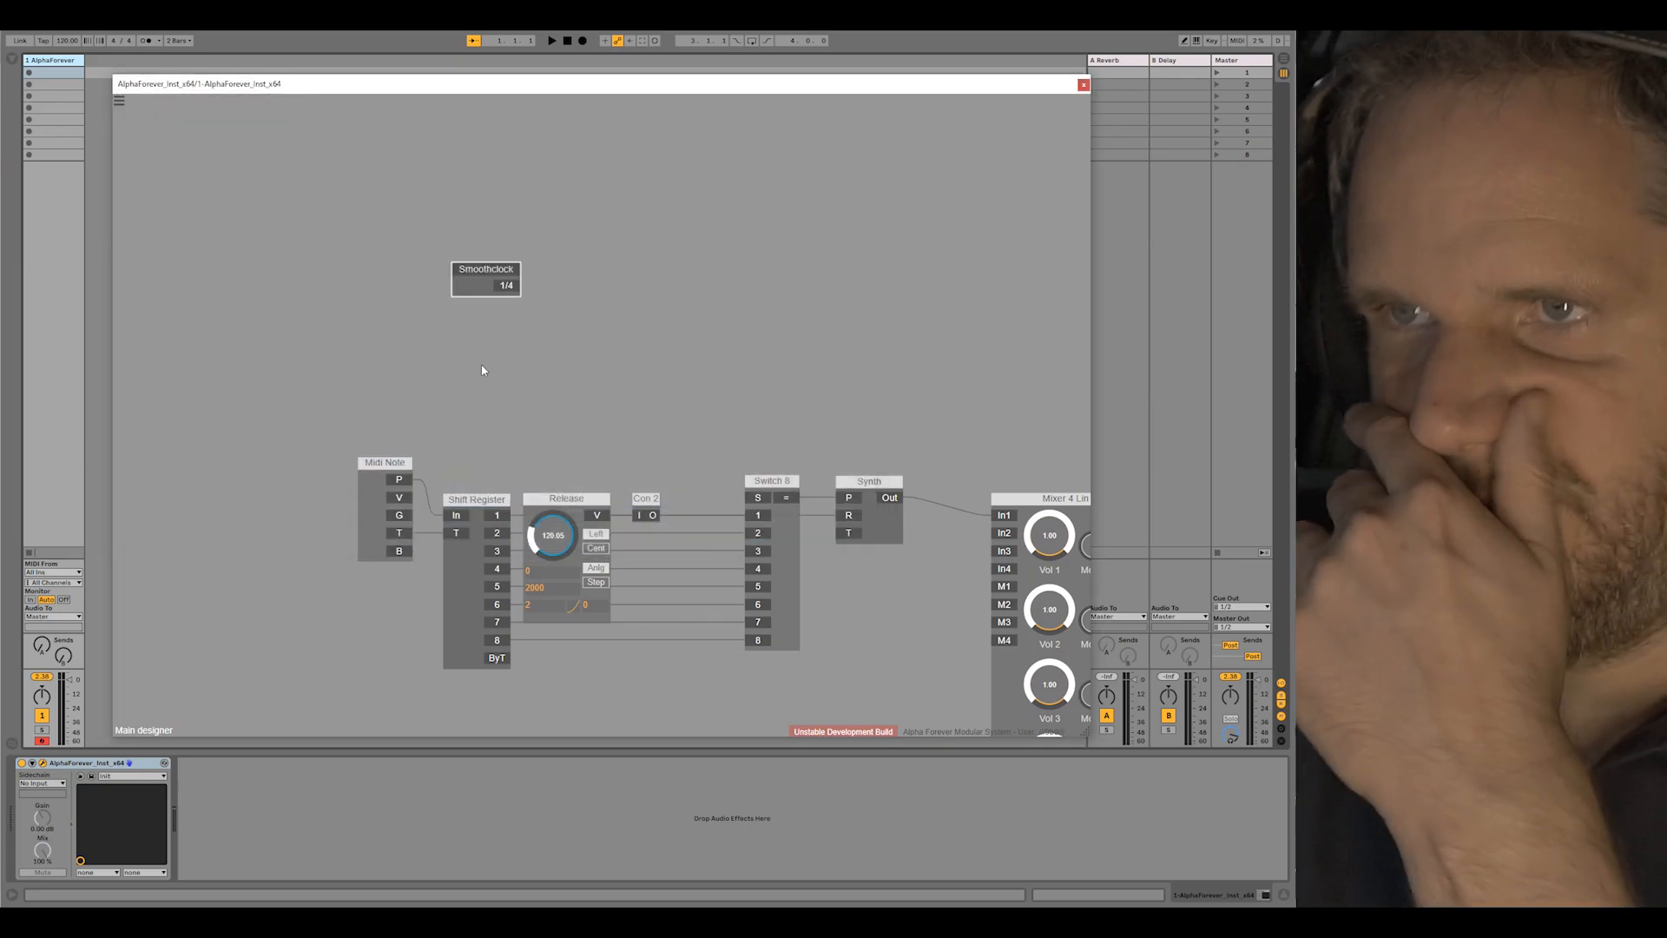
left_click_drag(516, 276, 381, 292)
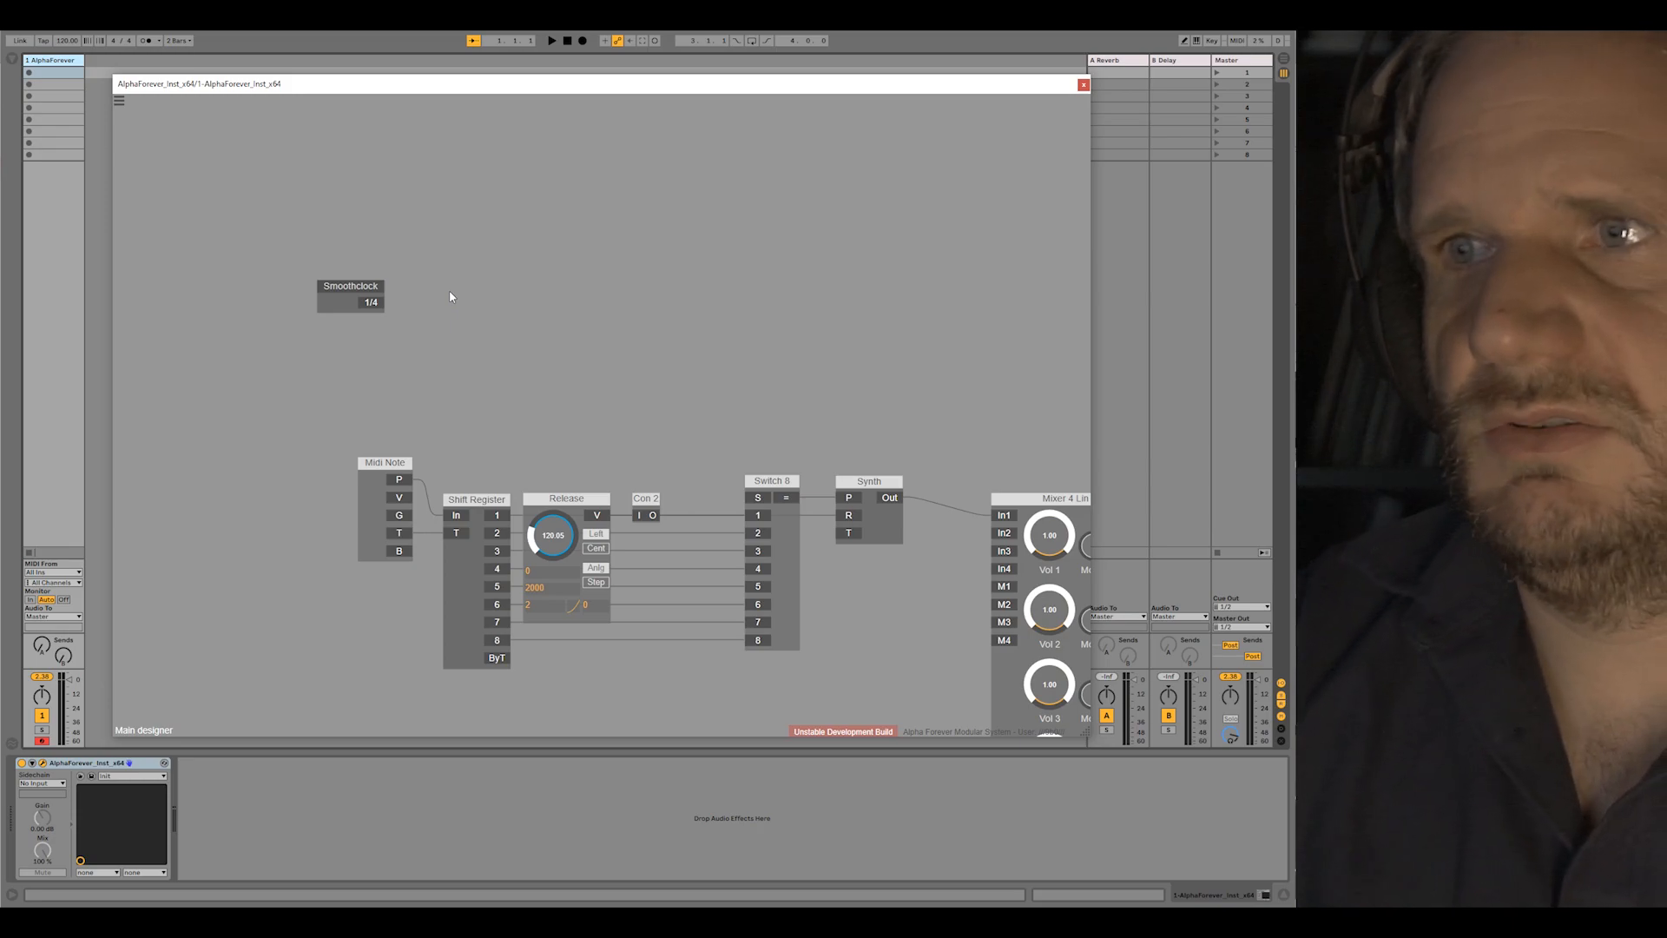
Step: Add a Mul module fed by Smoothclock's 1/4 output and give its B input a constant of 4
left_click_drag(483, 325, 319, 237)
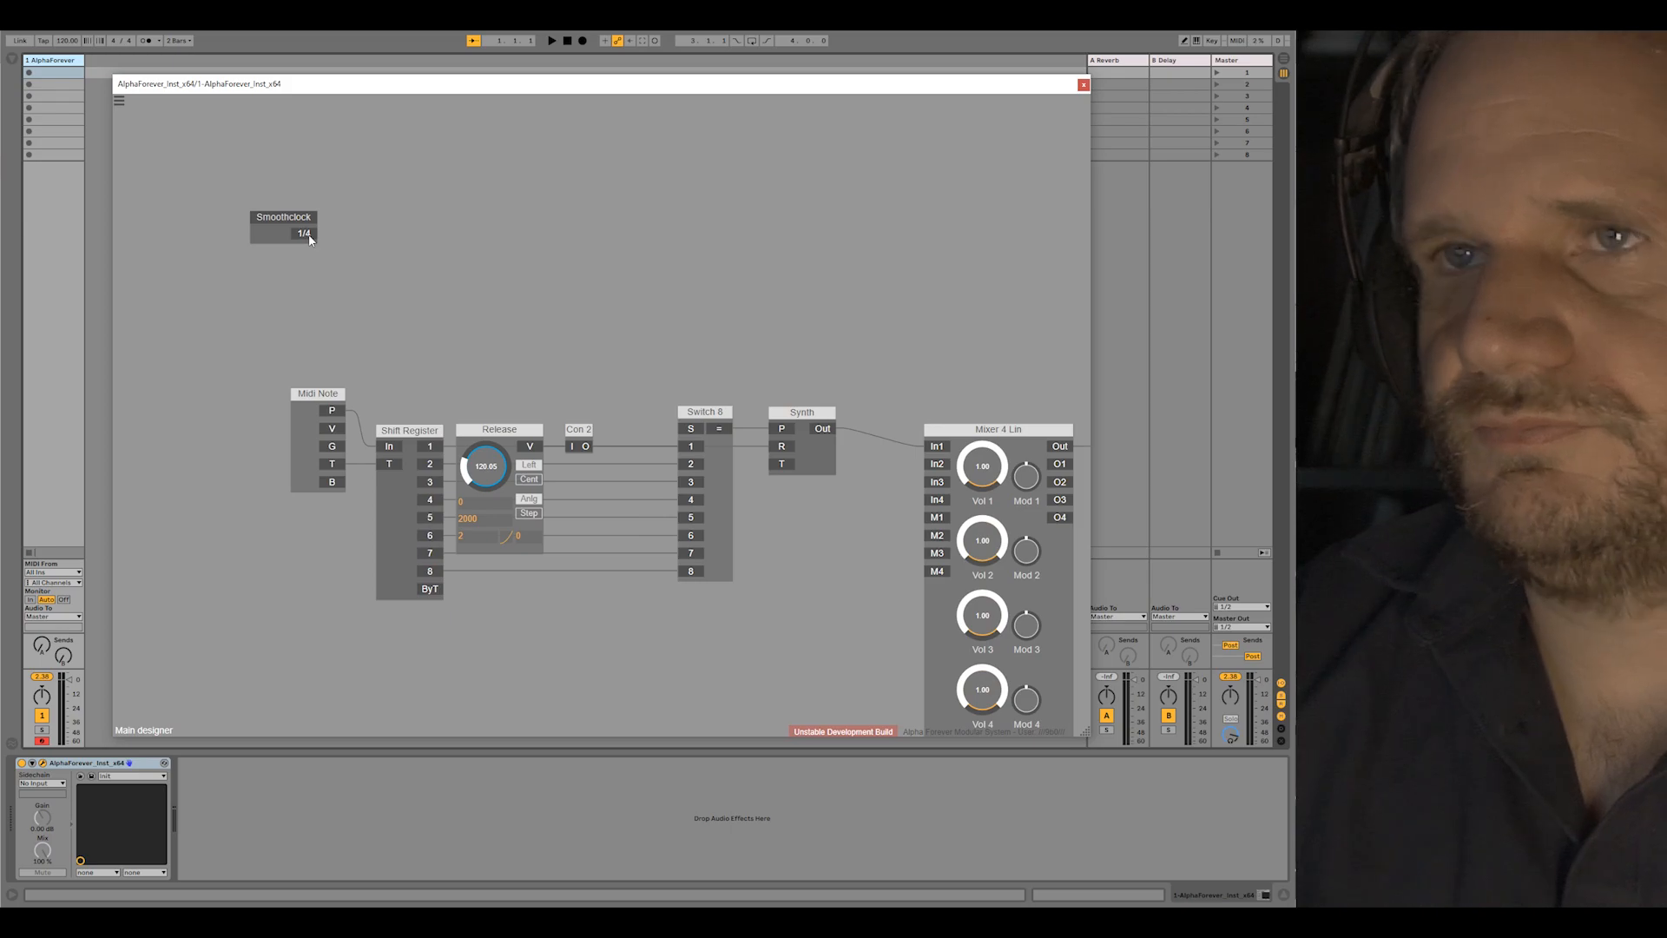
right_click(309, 238)
mouse_move(388, 253)
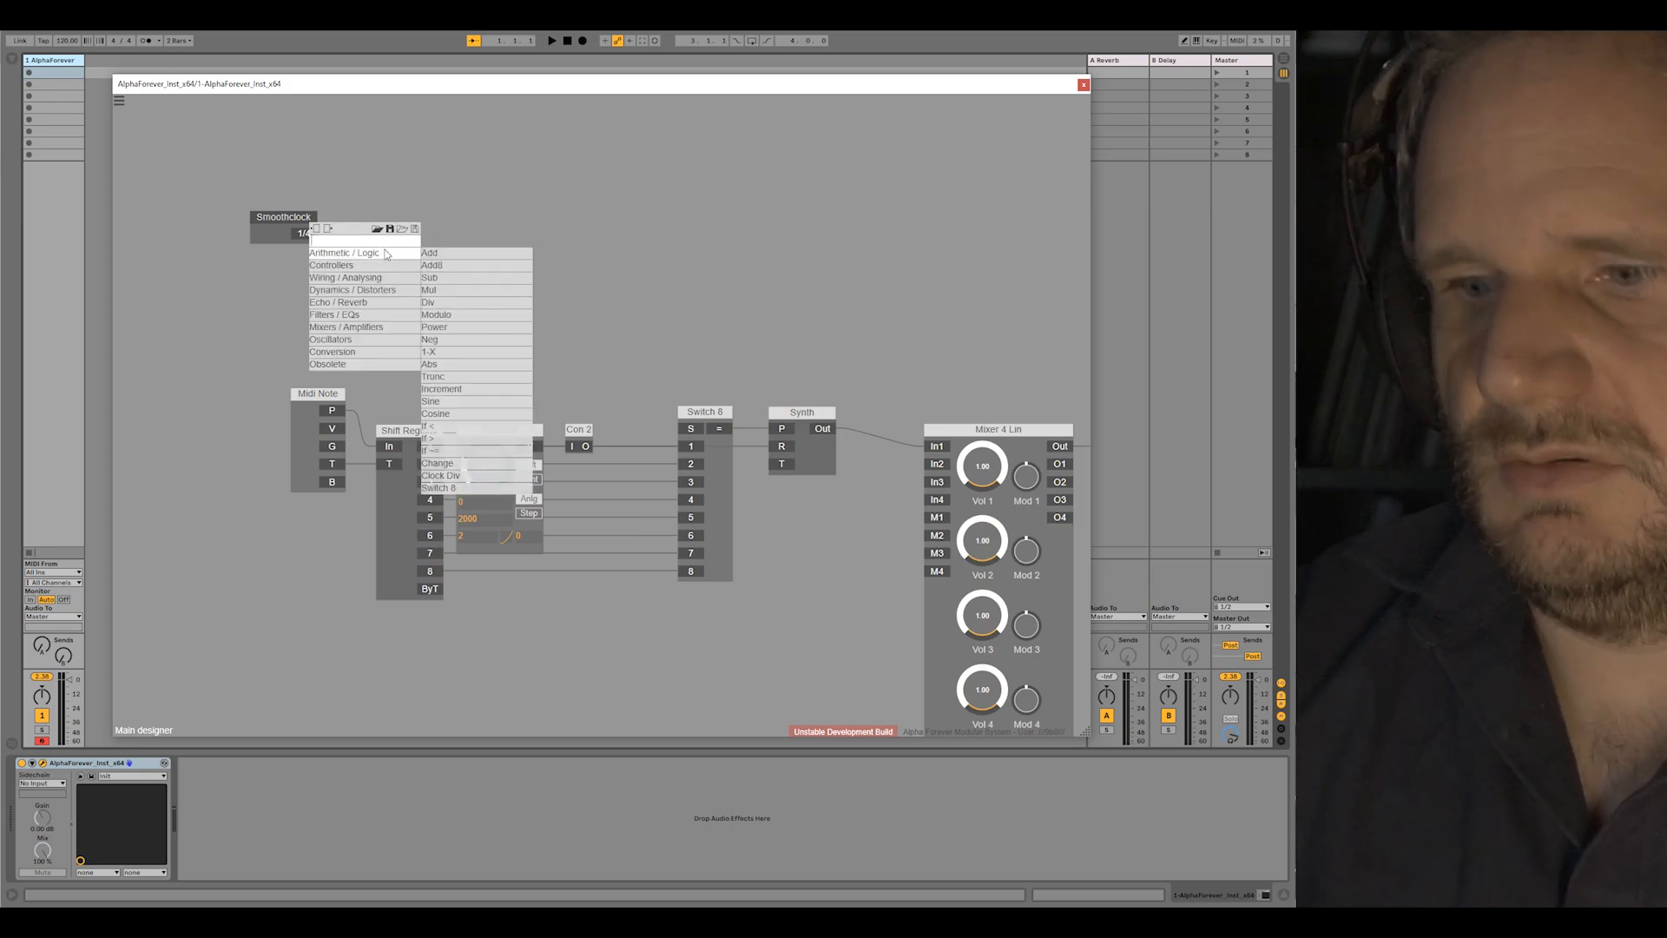
type("mul")
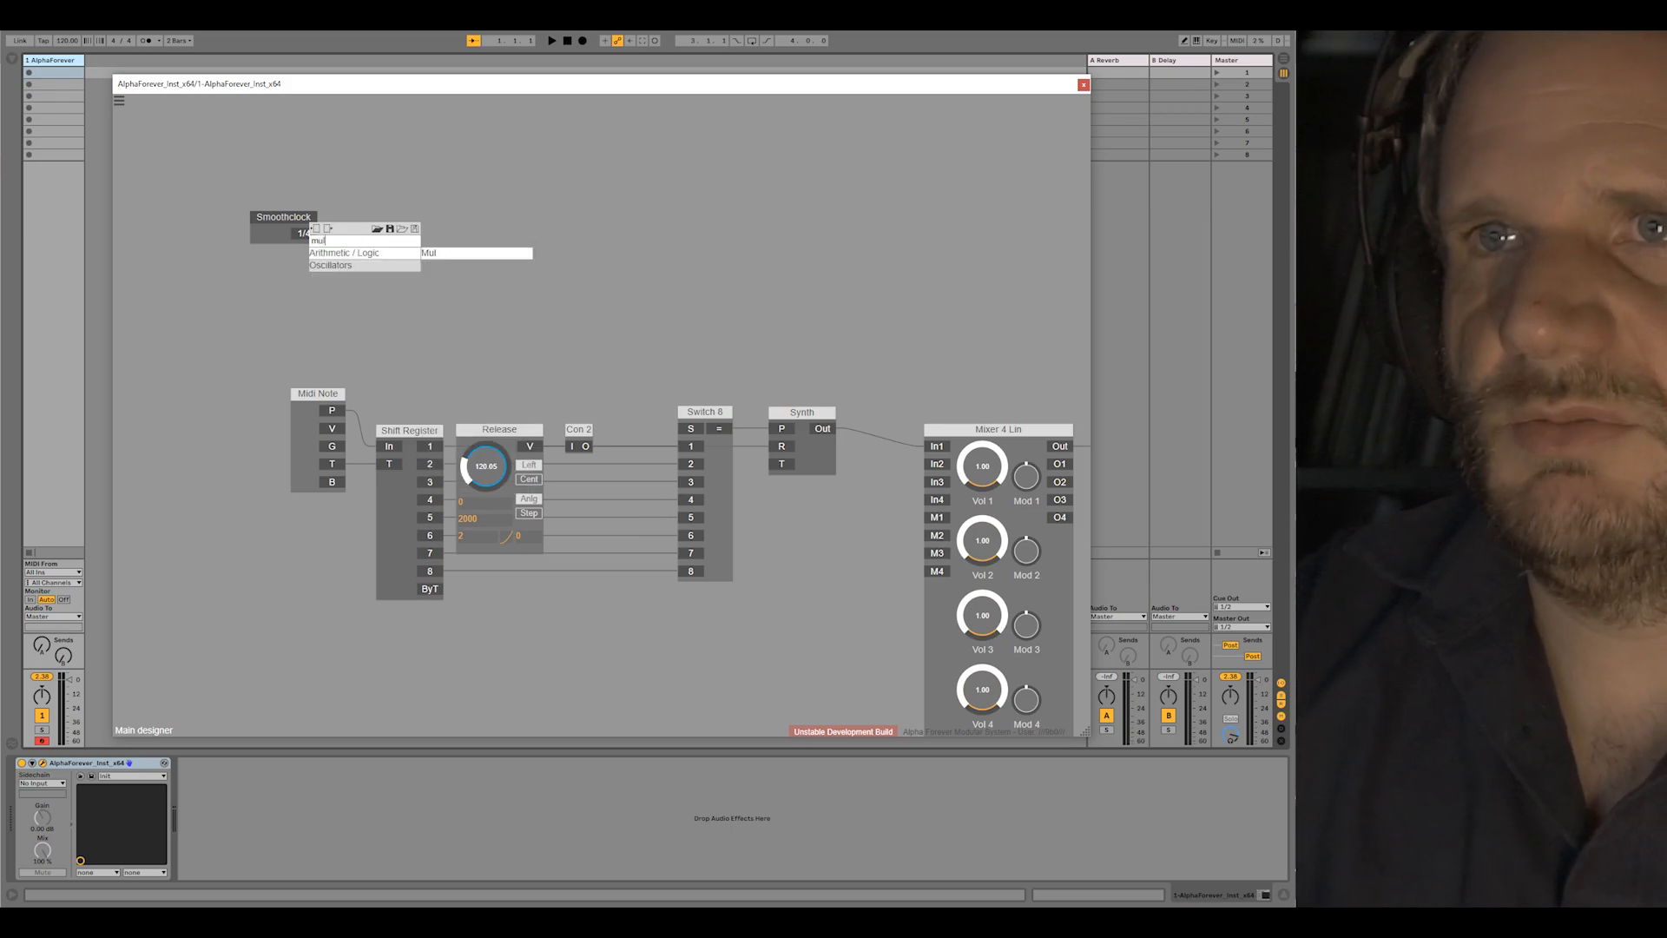
left_click(428, 254)
left_click_drag(416, 218, 489, 218)
double_click(475, 251)
double_click(375, 251)
type("4")
key("Return")
Step: Add a Trunc module fed by Mul's output and place it just beside Mul
right_click(510, 230)
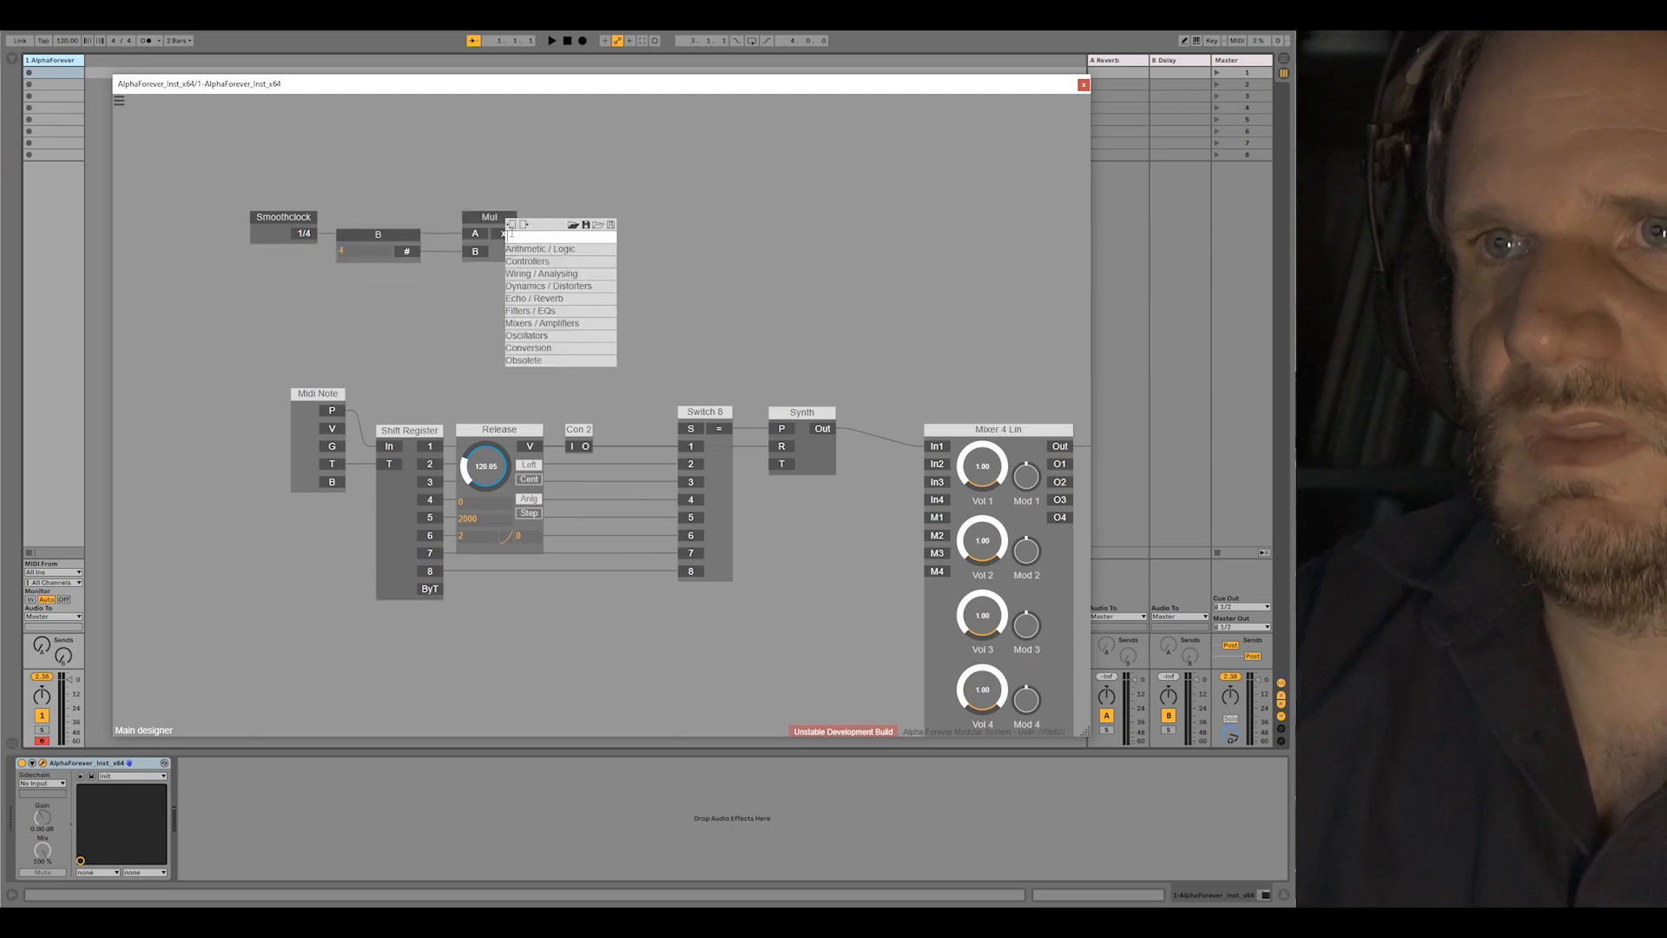
type("trun")
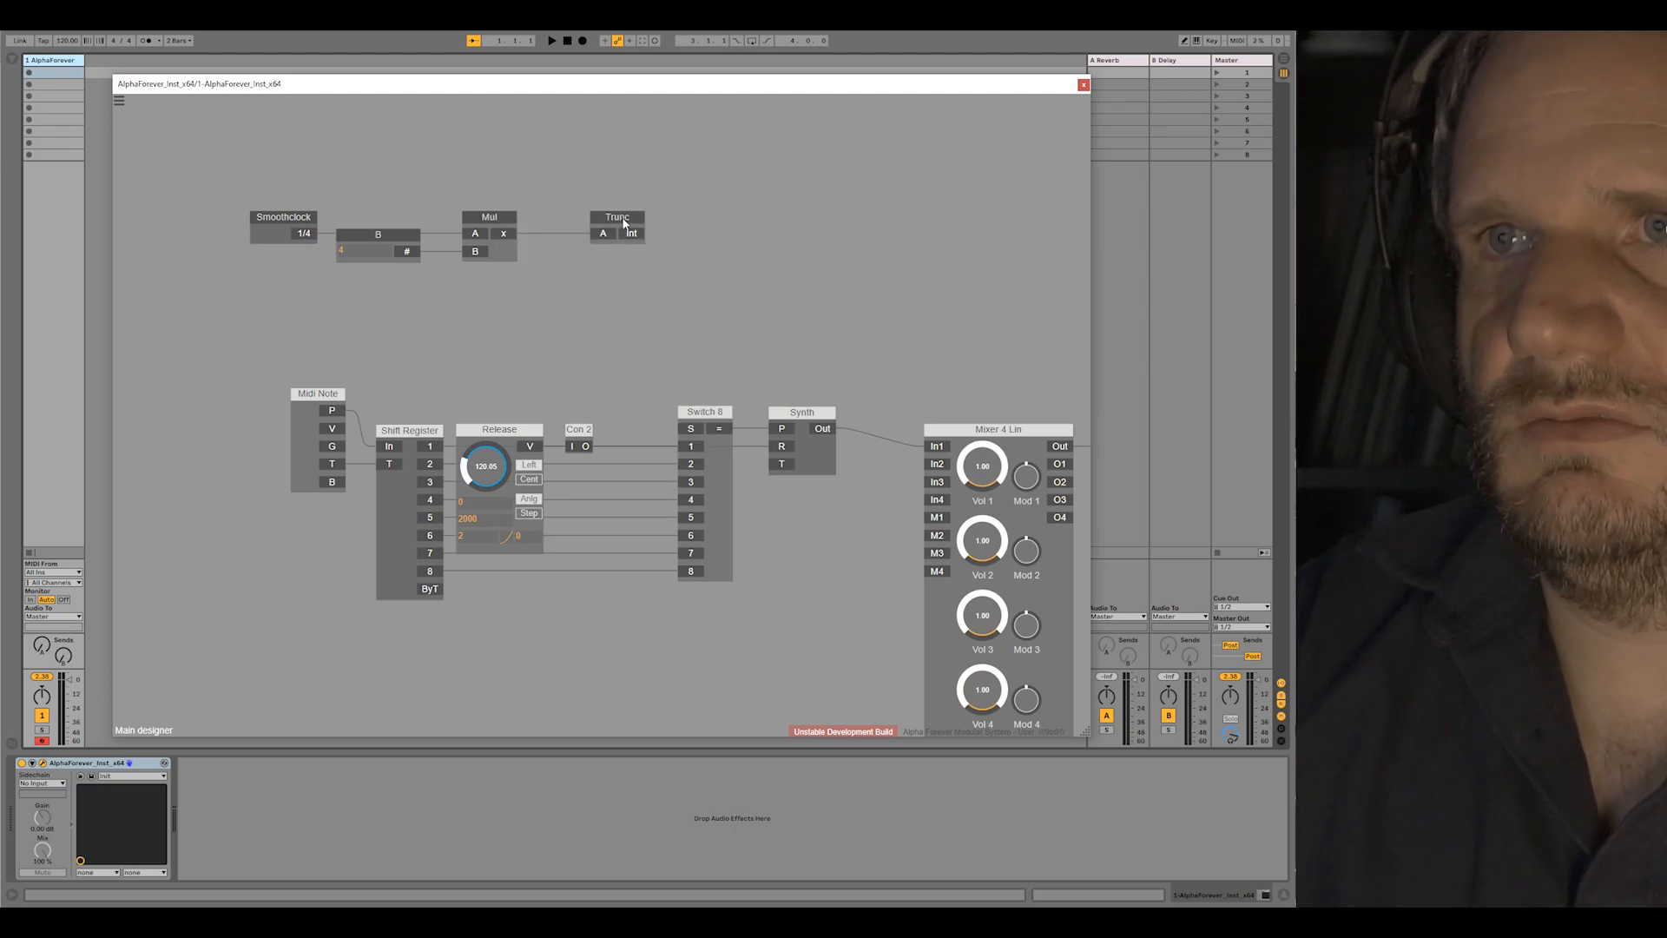
left_click_drag(623, 223, 587, 219)
left_click_drag(217, 184, 649, 307)
left_click_drag(606, 227, 648, 237)
Step: Add a Modulo module after Trunc's Int output with a B constant of 8, and connect its M output to Switch 8's S input
right_click(650, 238)
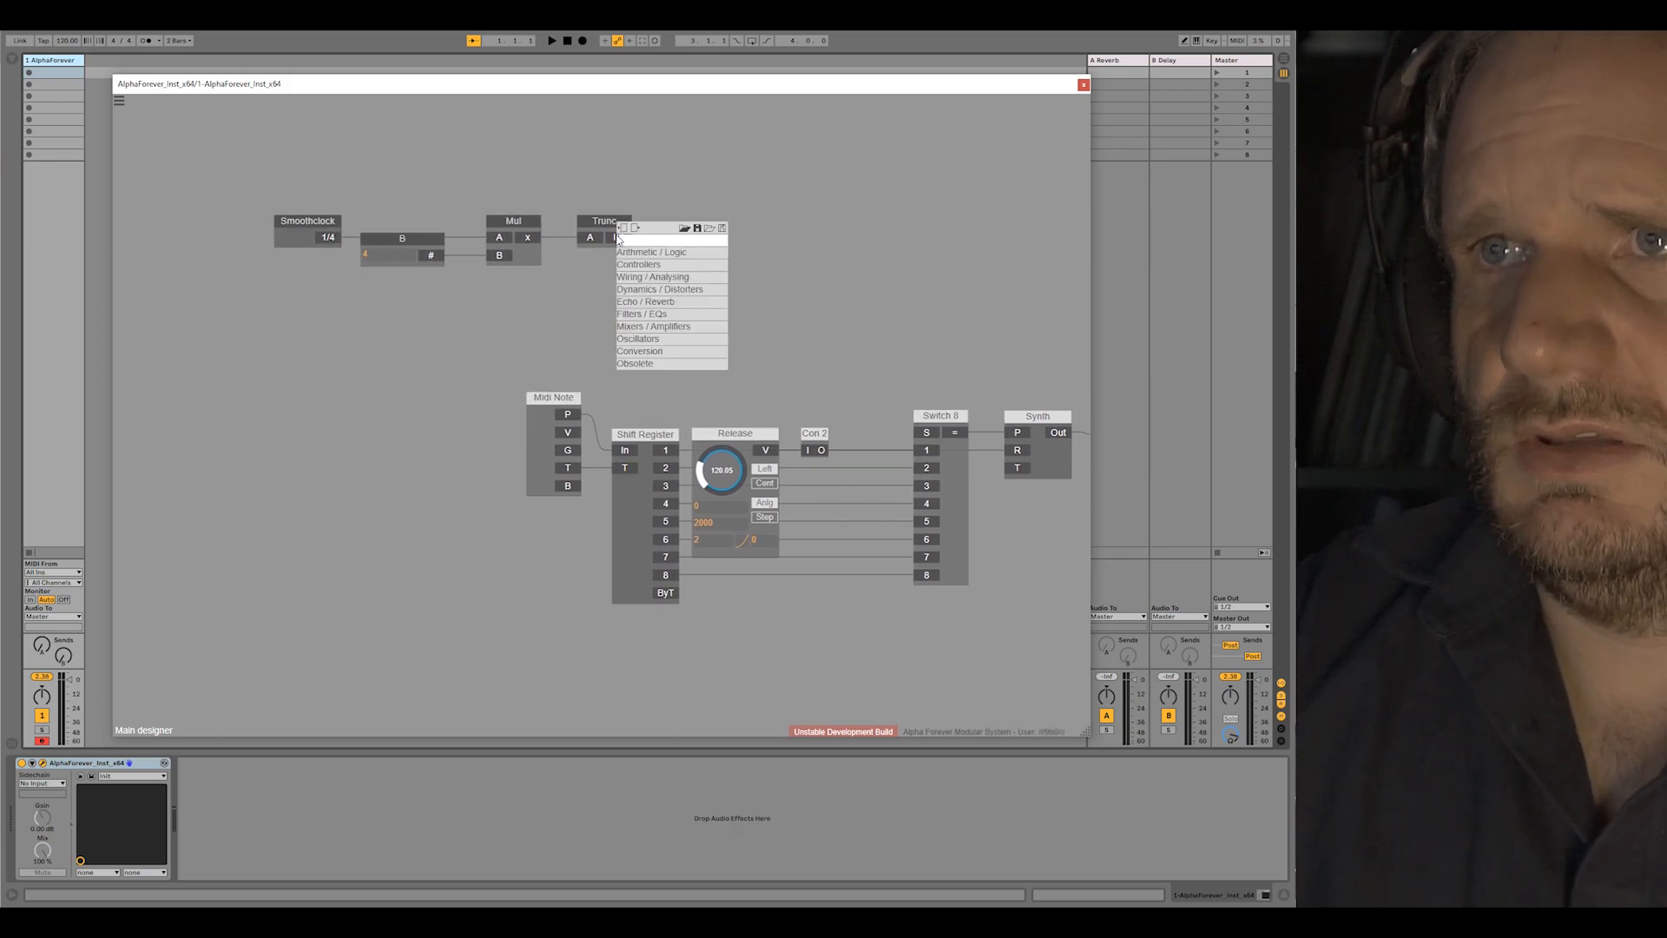
type("modul")
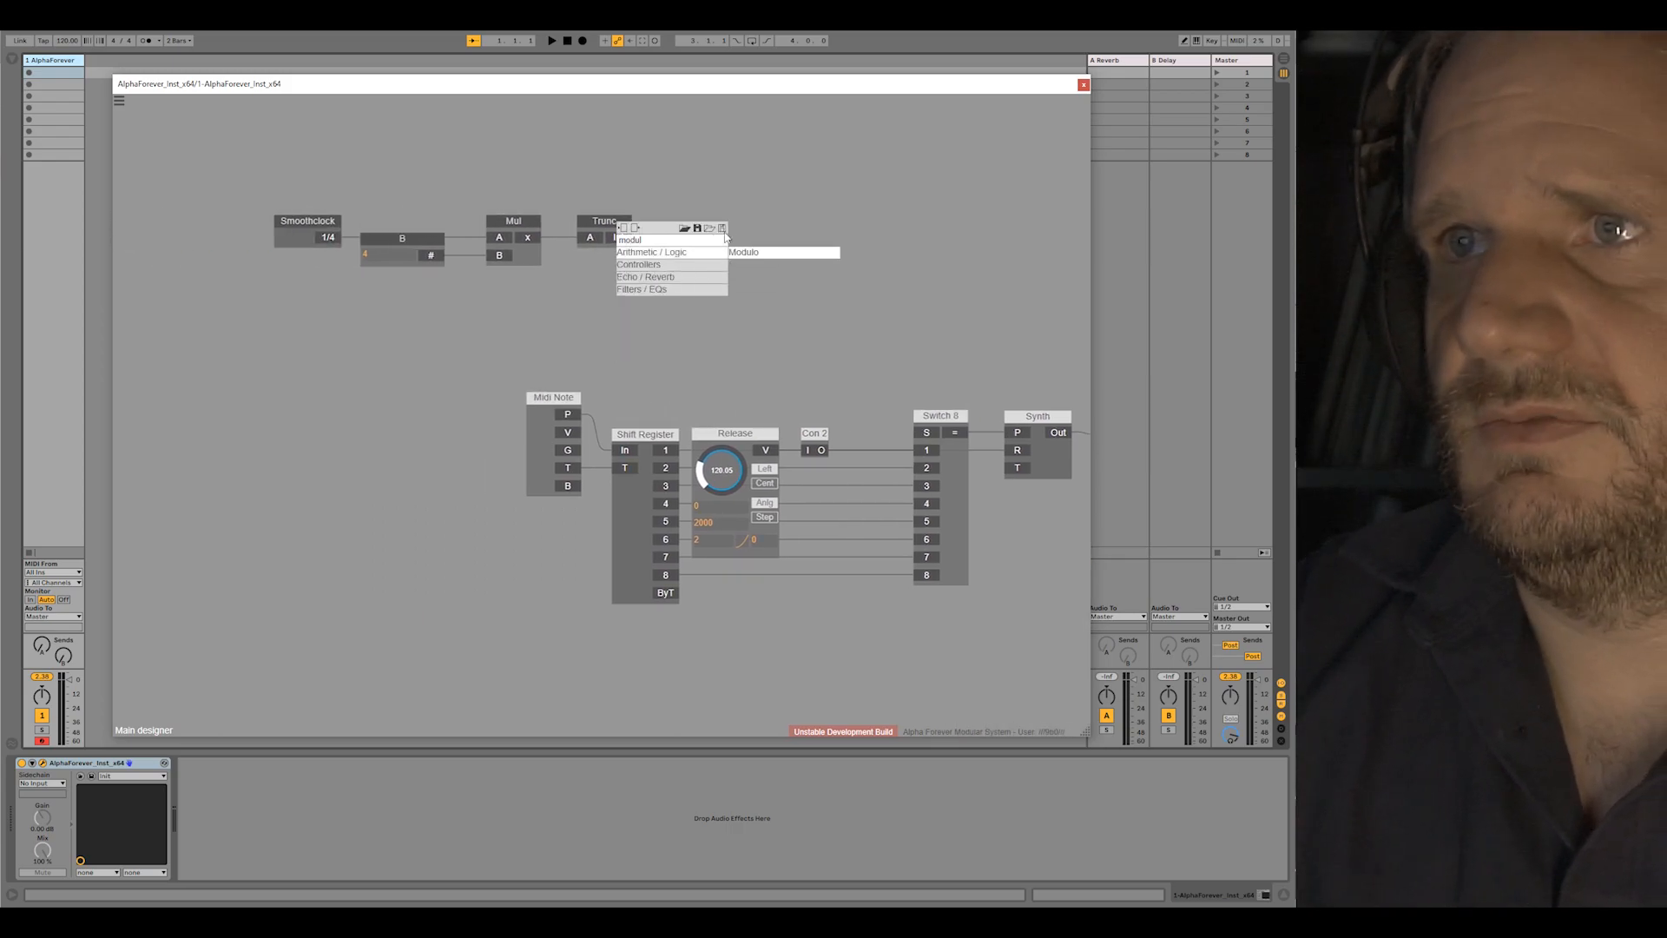
left_click(749, 251)
left_click_drag(729, 228, 830, 228)
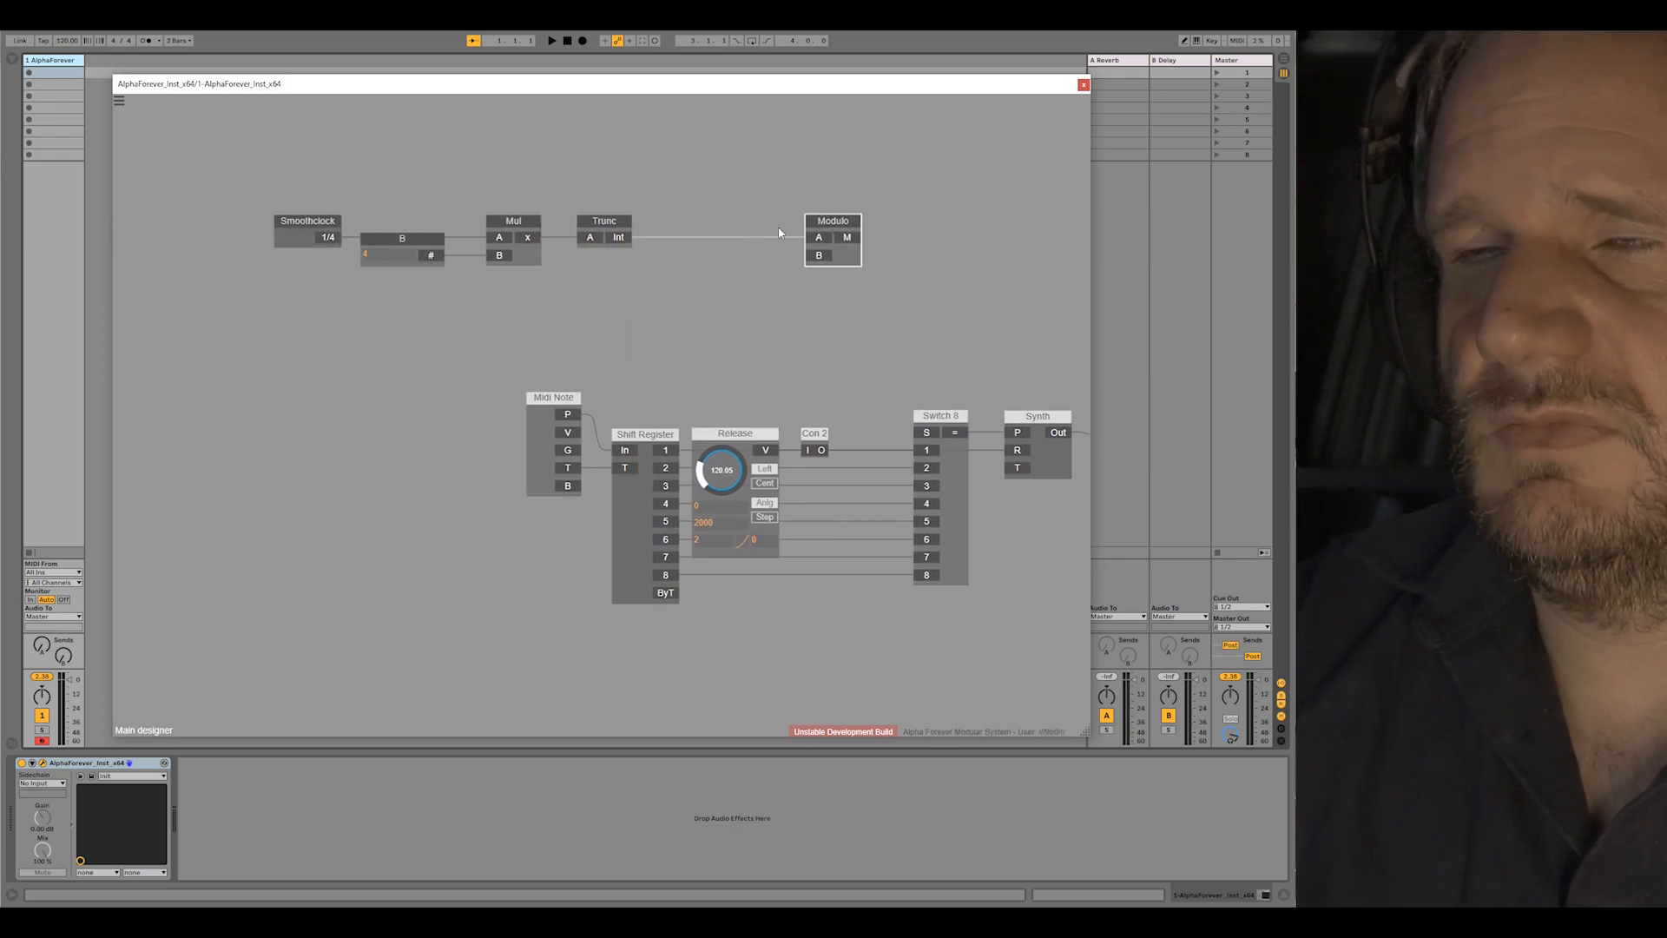
double_click(818, 256)
left_click(731, 255)
type("8")
key("Return")
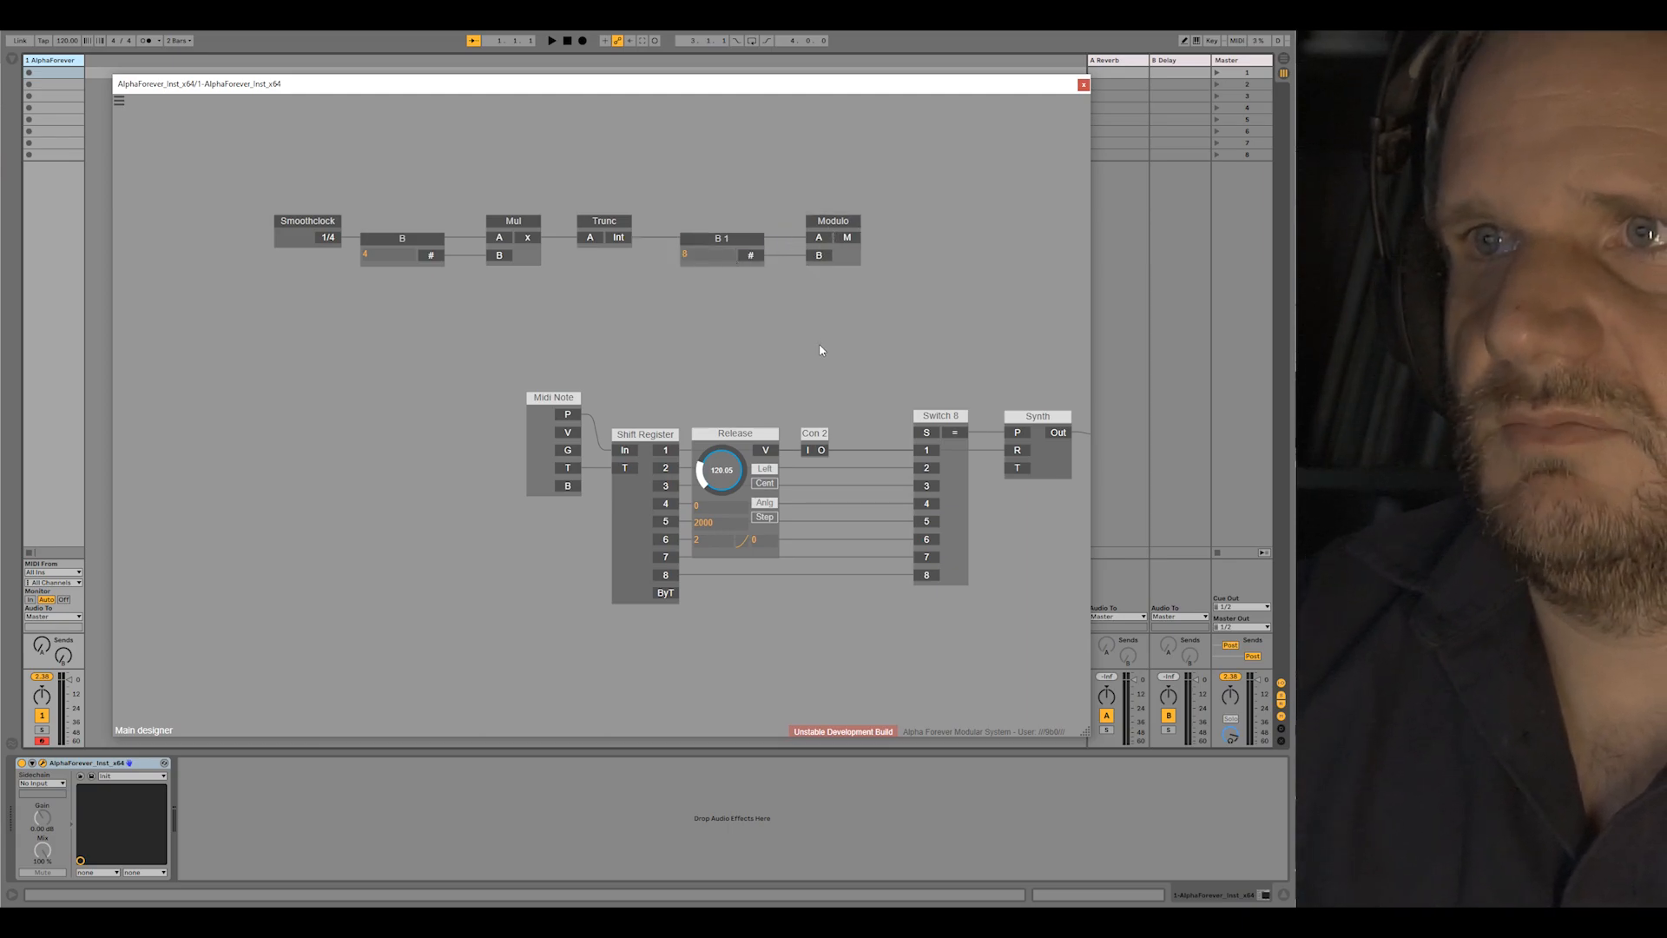
left_click_drag(851, 236, 925, 431)
left_click_drag(923, 353, 743, 339)
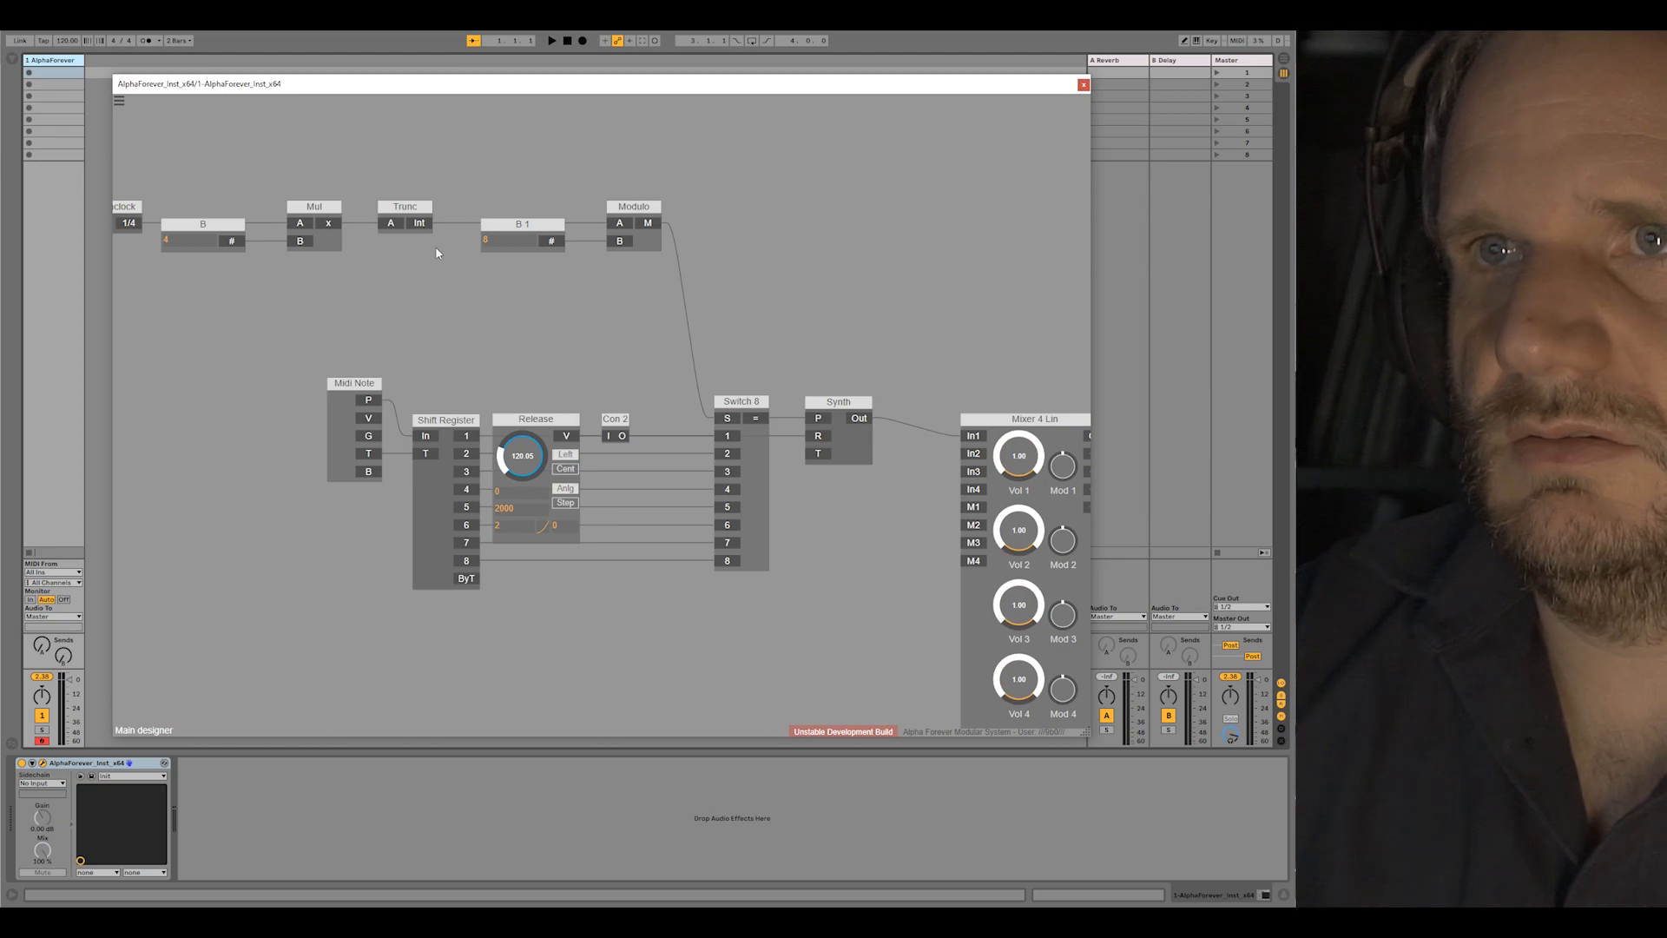
Step: Add a Change module beside Modulo, fed by Modulo's M output, and connect its T output to Synth's T input
right_click(444, 286)
type("chan")
left_click(580, 316)
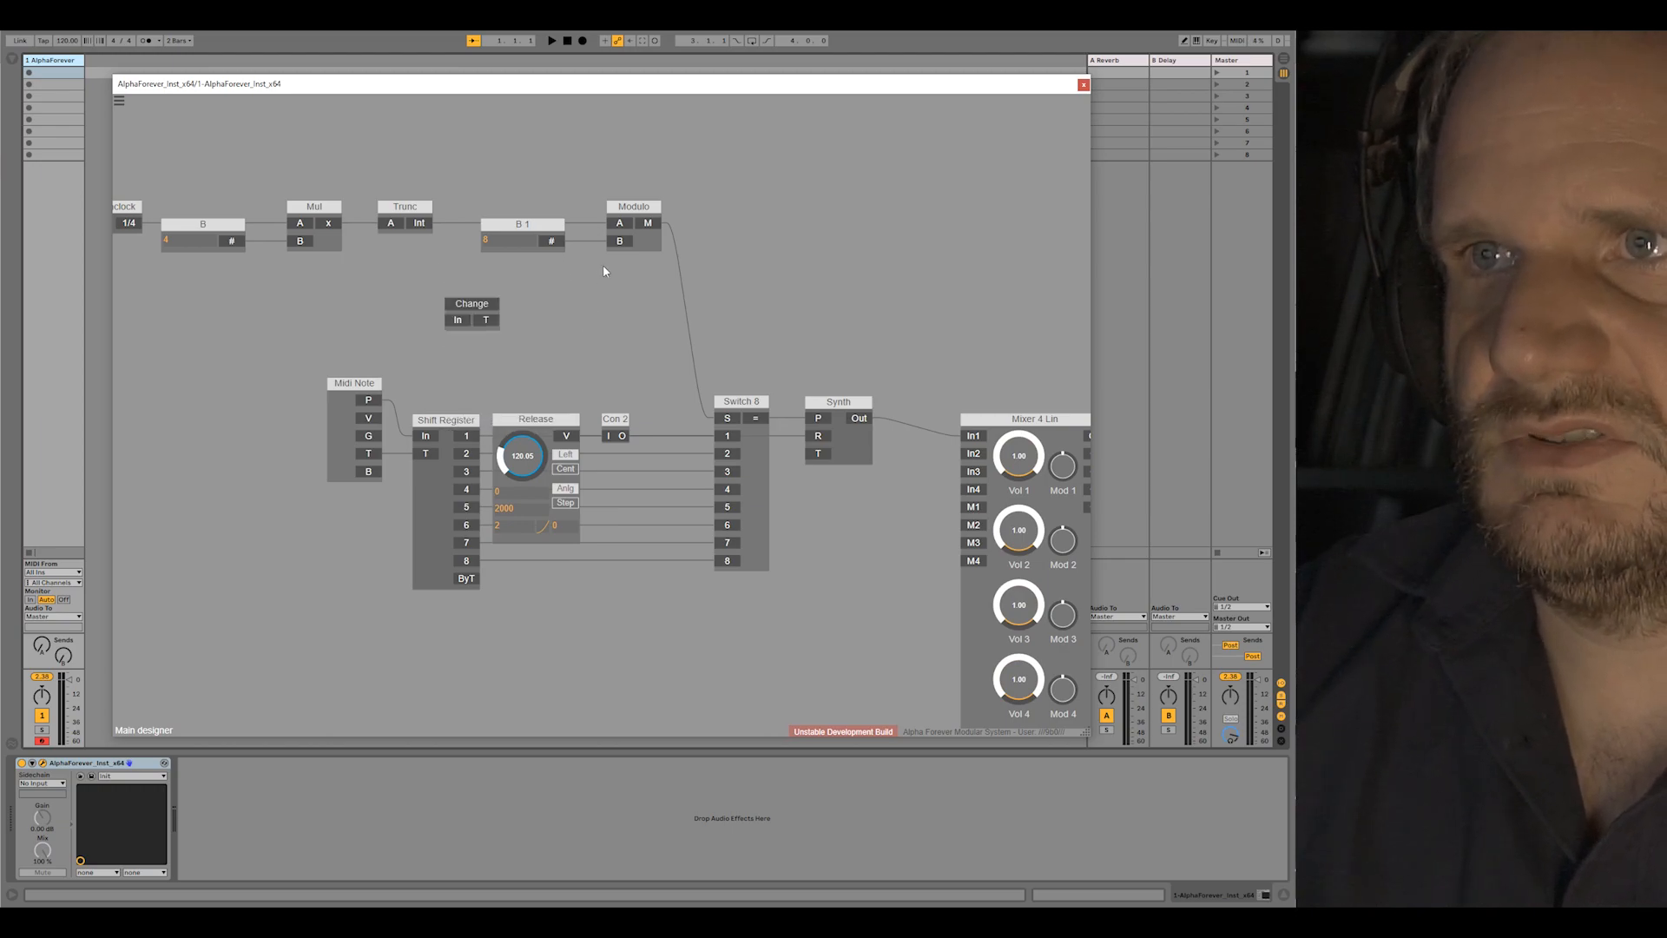
left_click_drag(498, 302, 765, 232)
left_click_drag(788, 333, 818, 452)
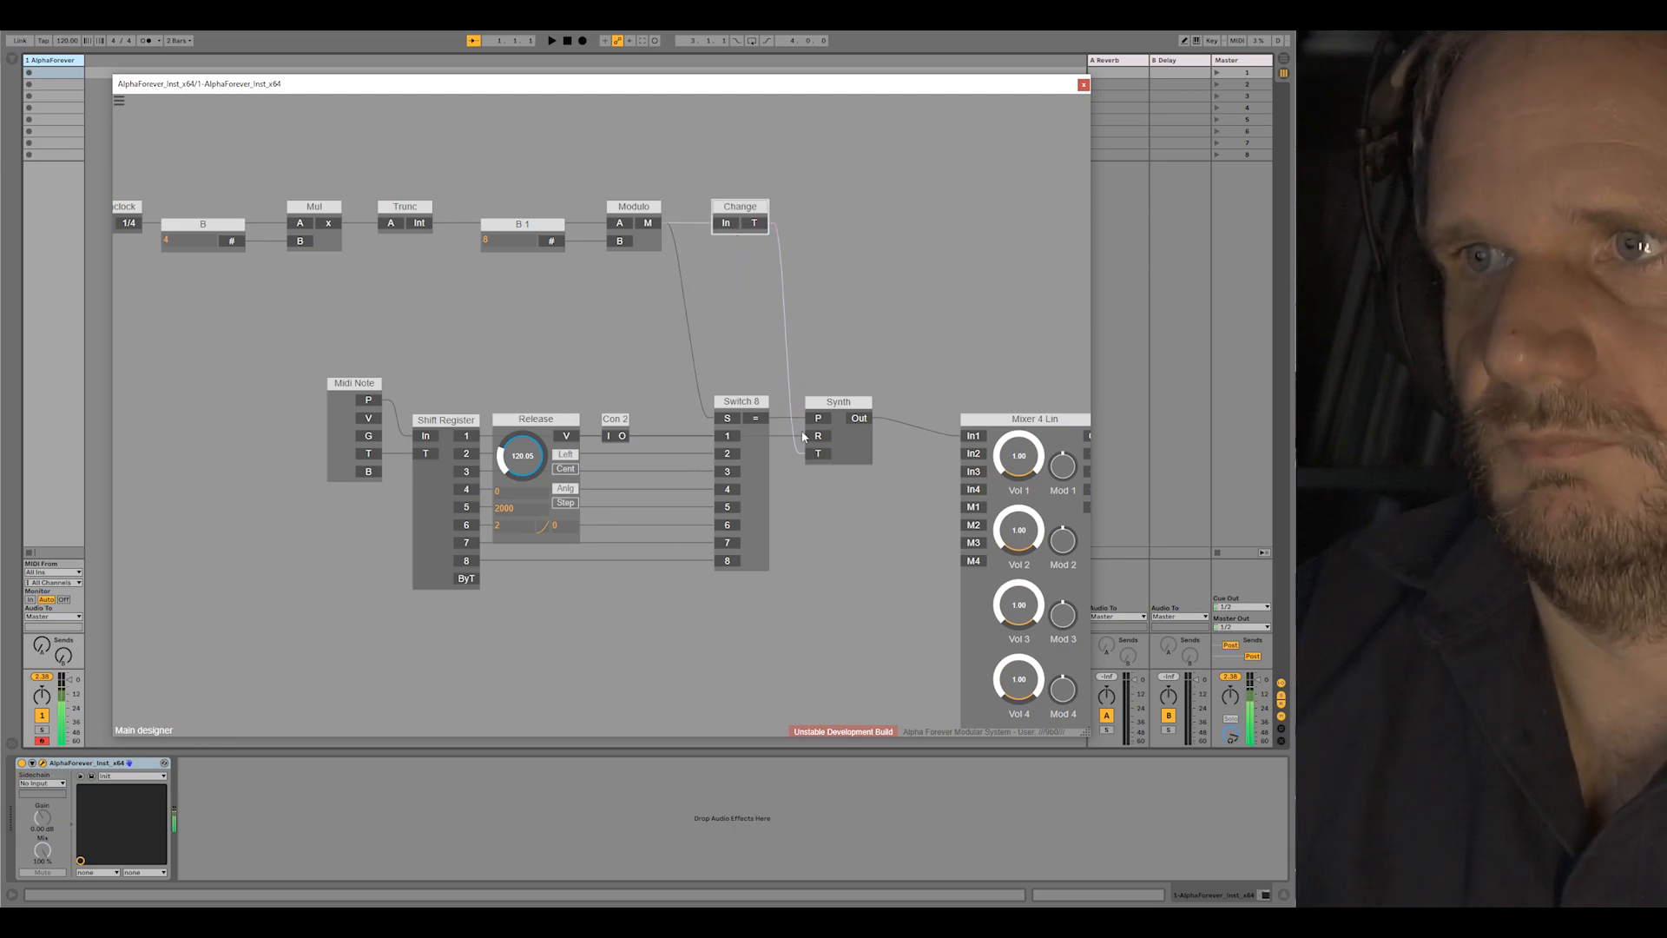
Step: Move the chain from Smoothclock through Modulo slightly closer to the Change module
left_click_drag(339, 167, 564, 174)
left_click_drag(297, 187, 905, 301)
left_click_drag(867, 214, 664, 161)
Step: Run the transport briefly to test the sequence, and turn the Gain Lin volume down to zero
left_click(555, 40)
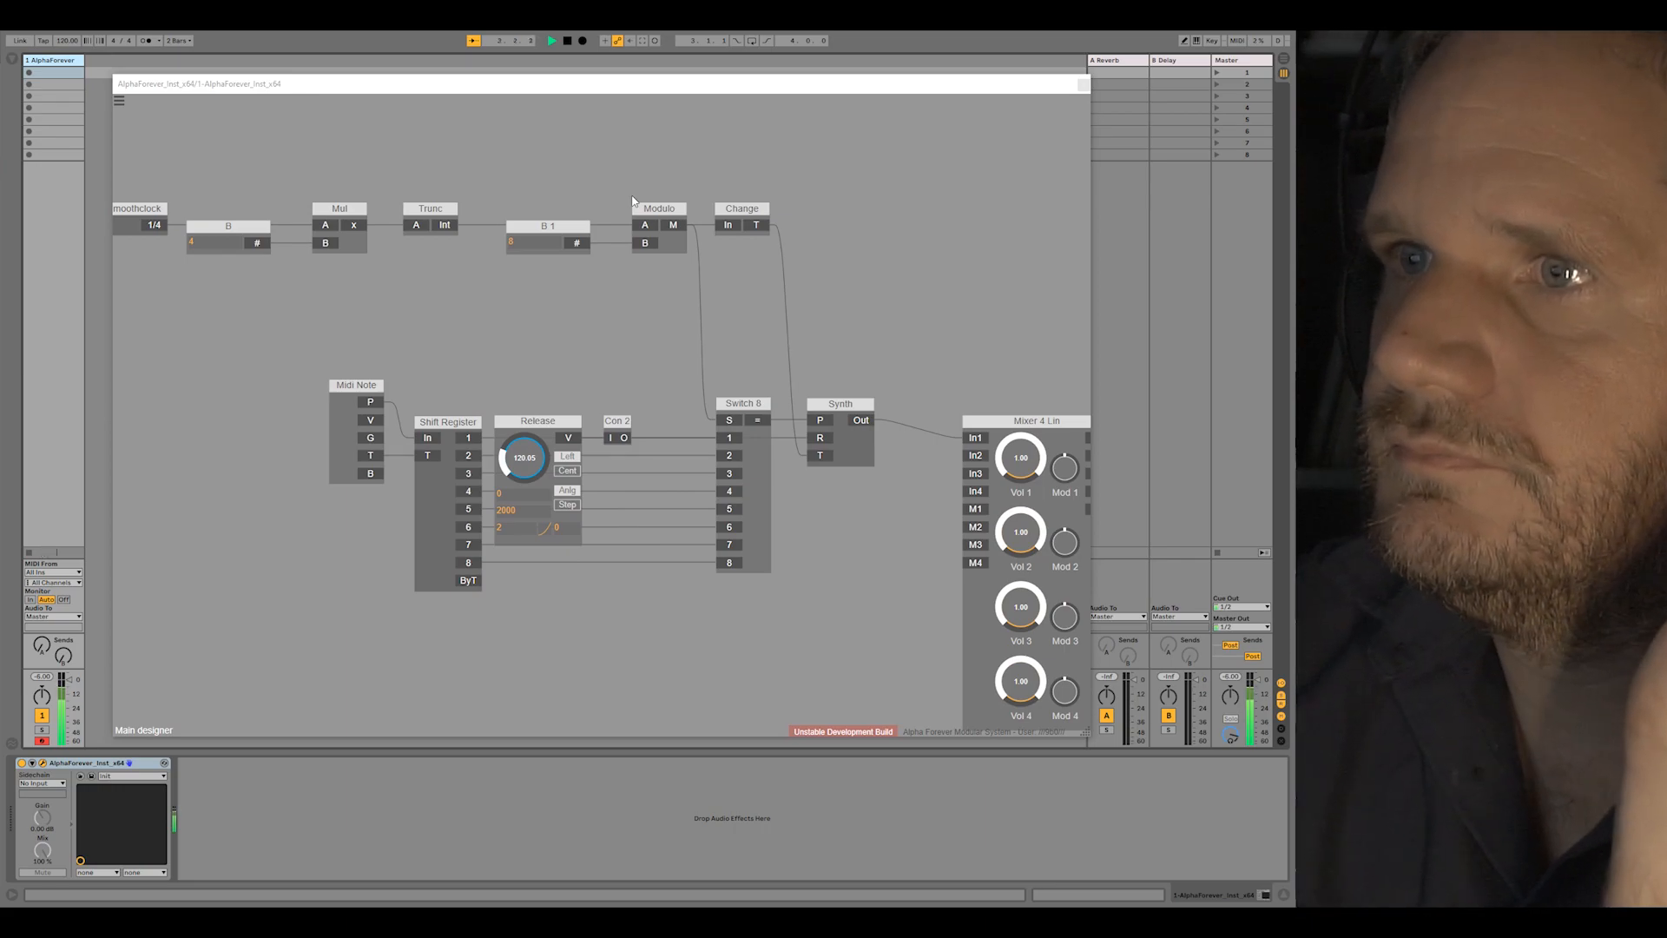
left_click(570, 47)
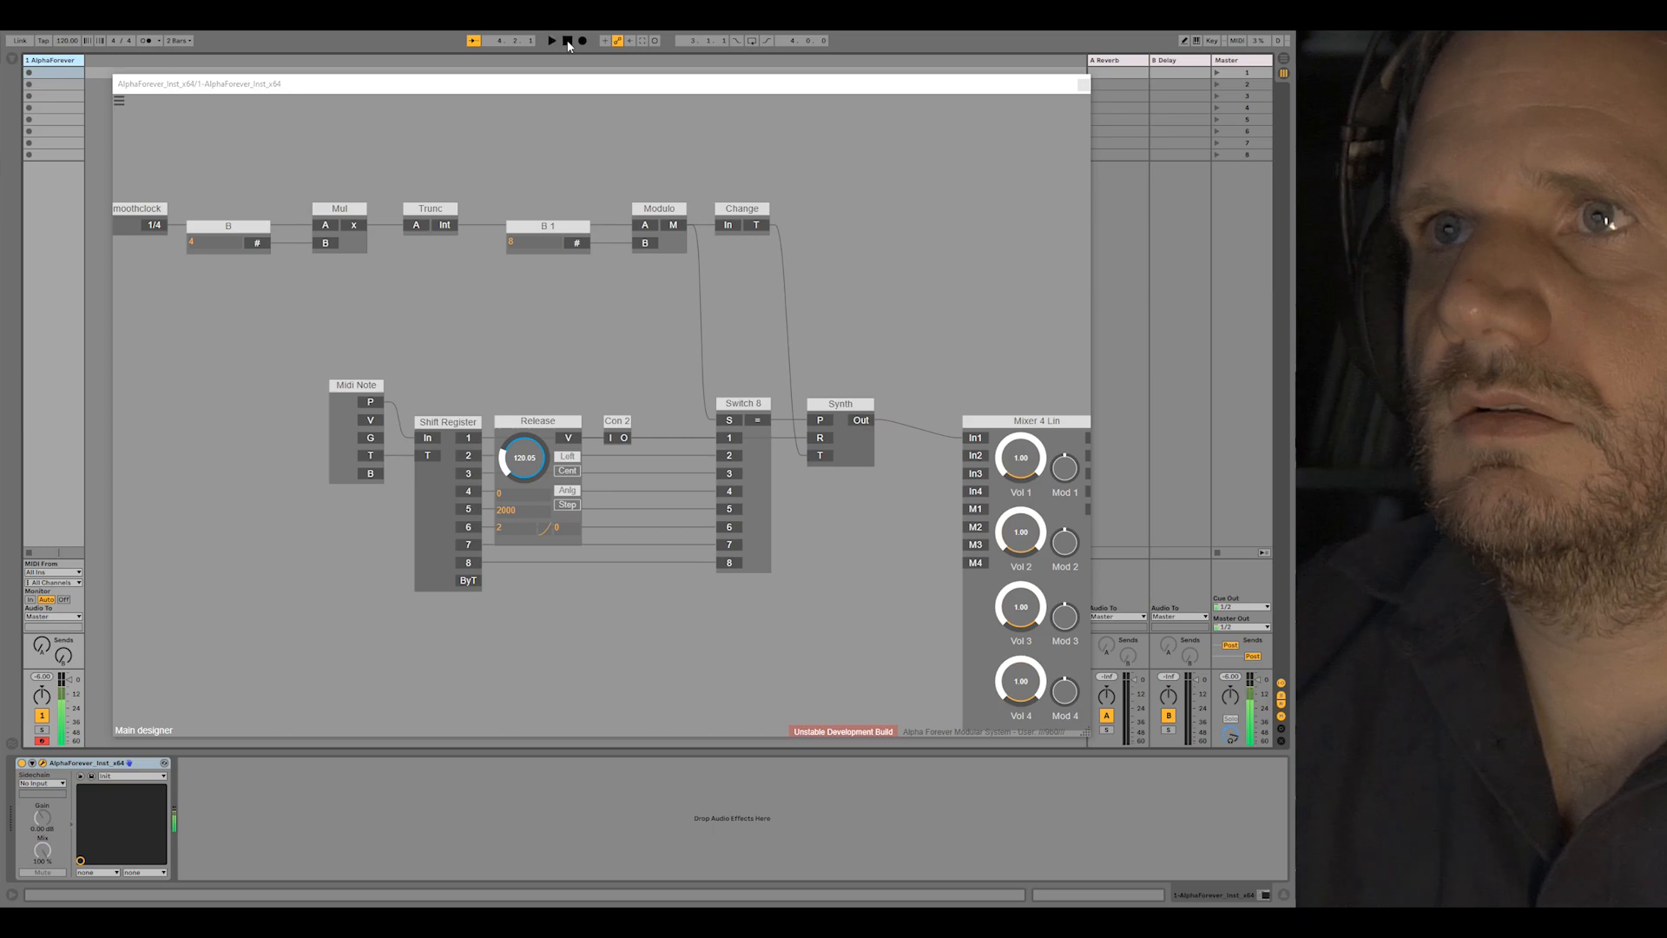
left_click_drag(886, 269, 603, 221)
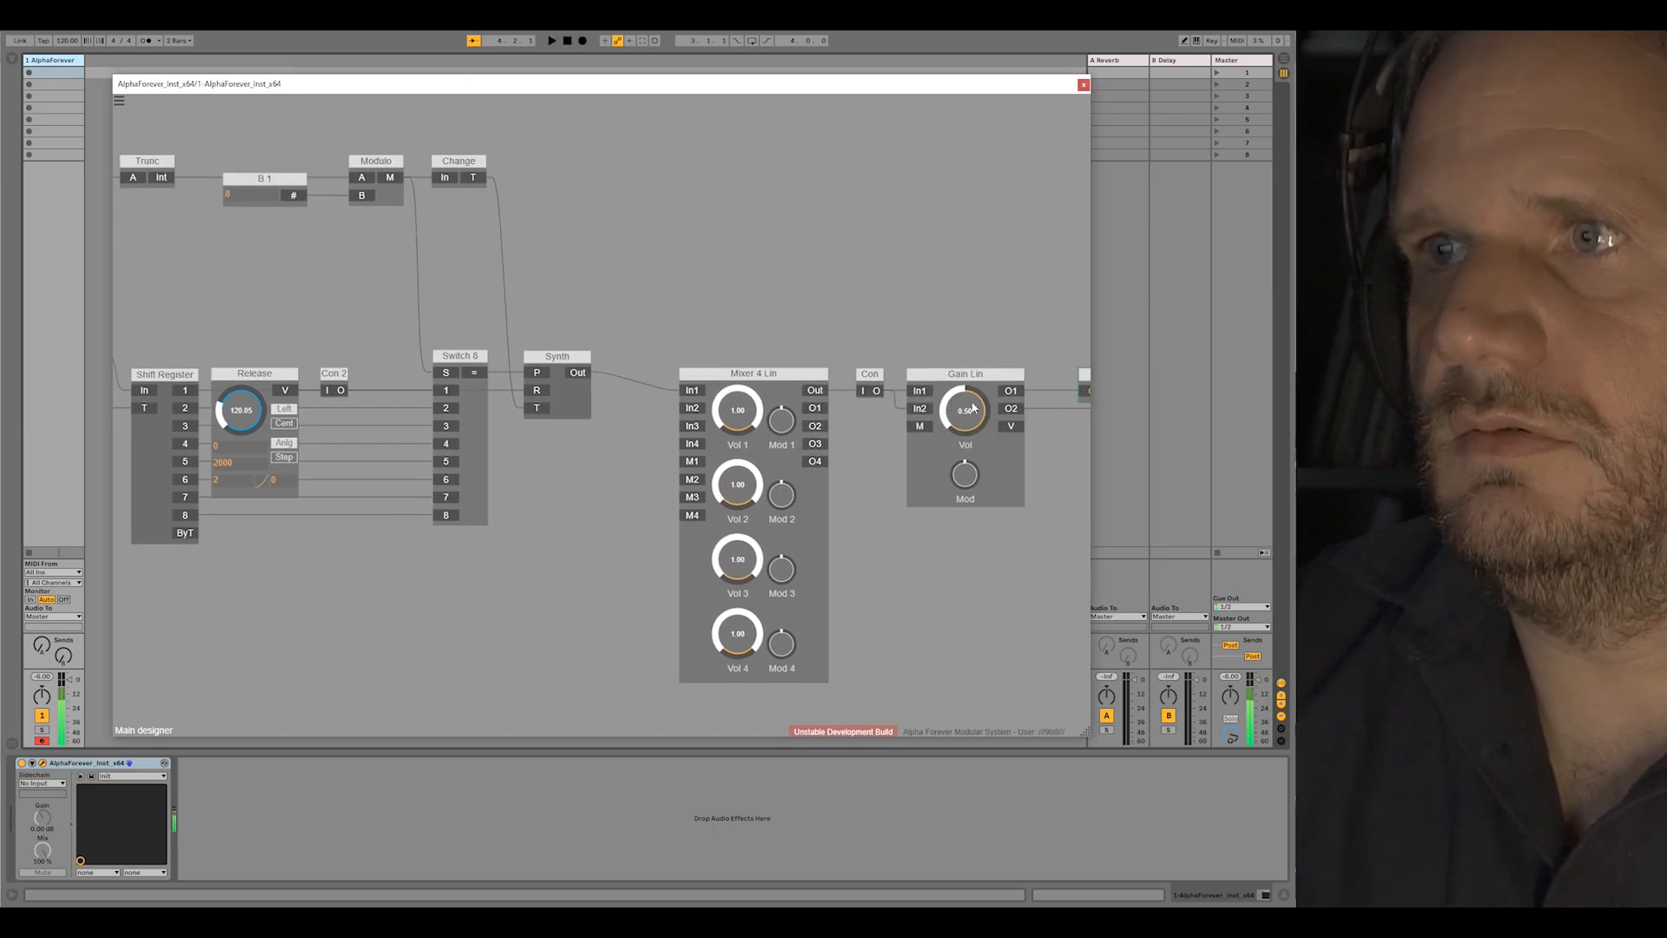
left_click_drag(982, 455, 982, 477)
left_click_drag(505, 504, 677, 412)
scroll(682, 410, "down", 2)
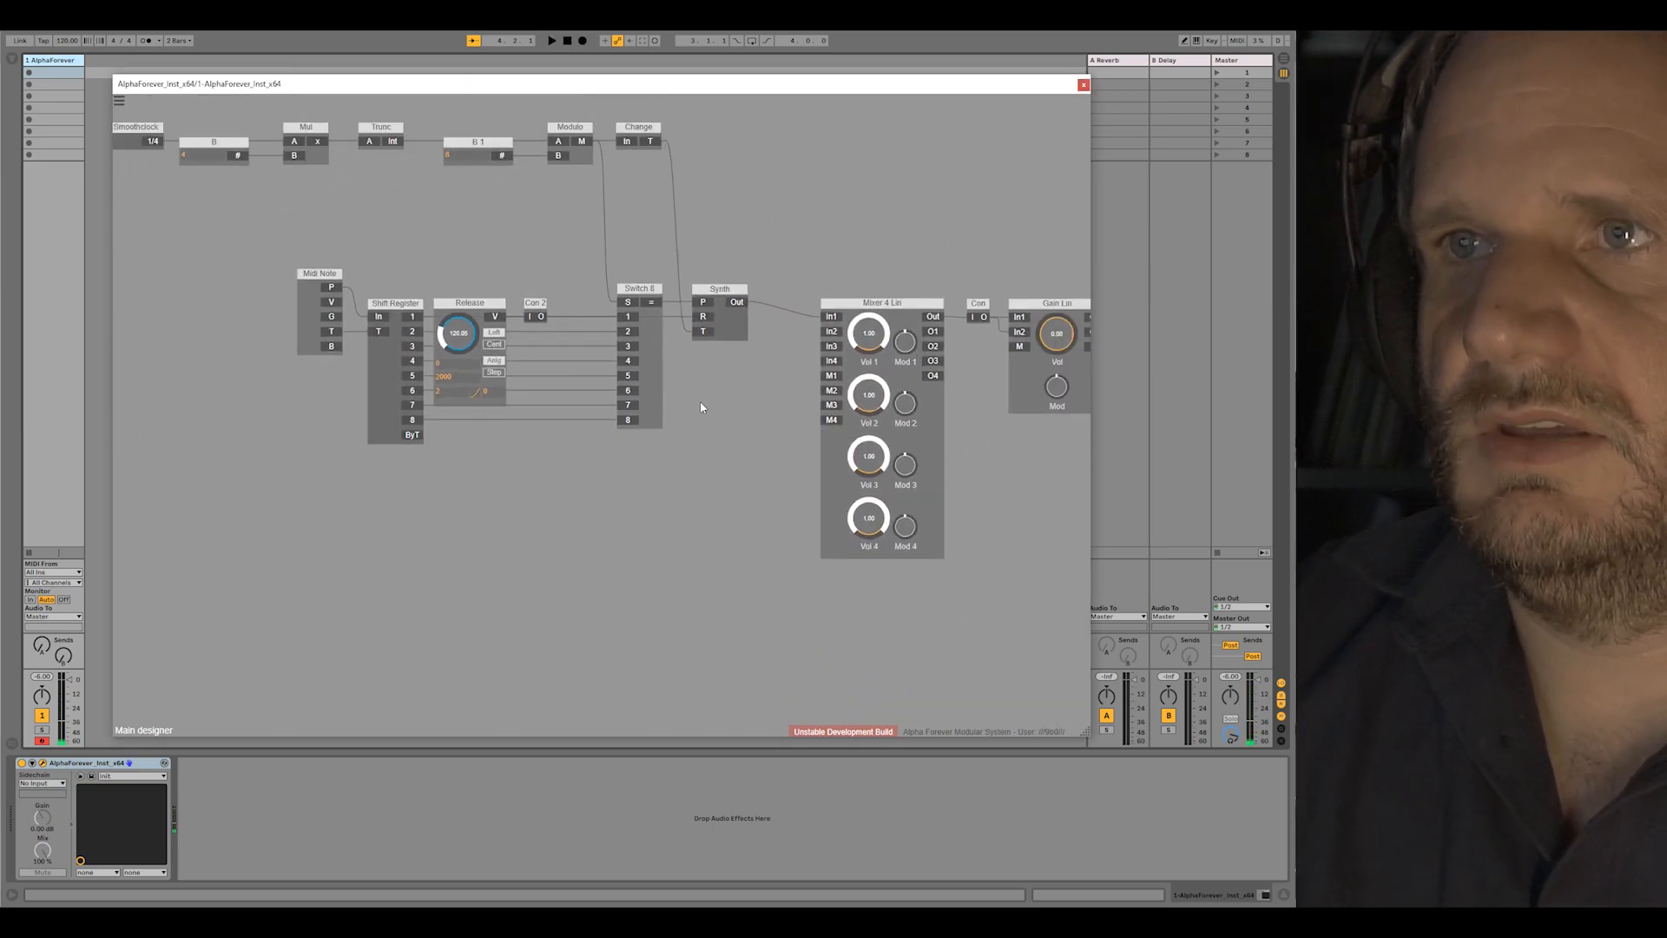
left_click(654, 392)
left_click_drag(653, 293, 650, 292)
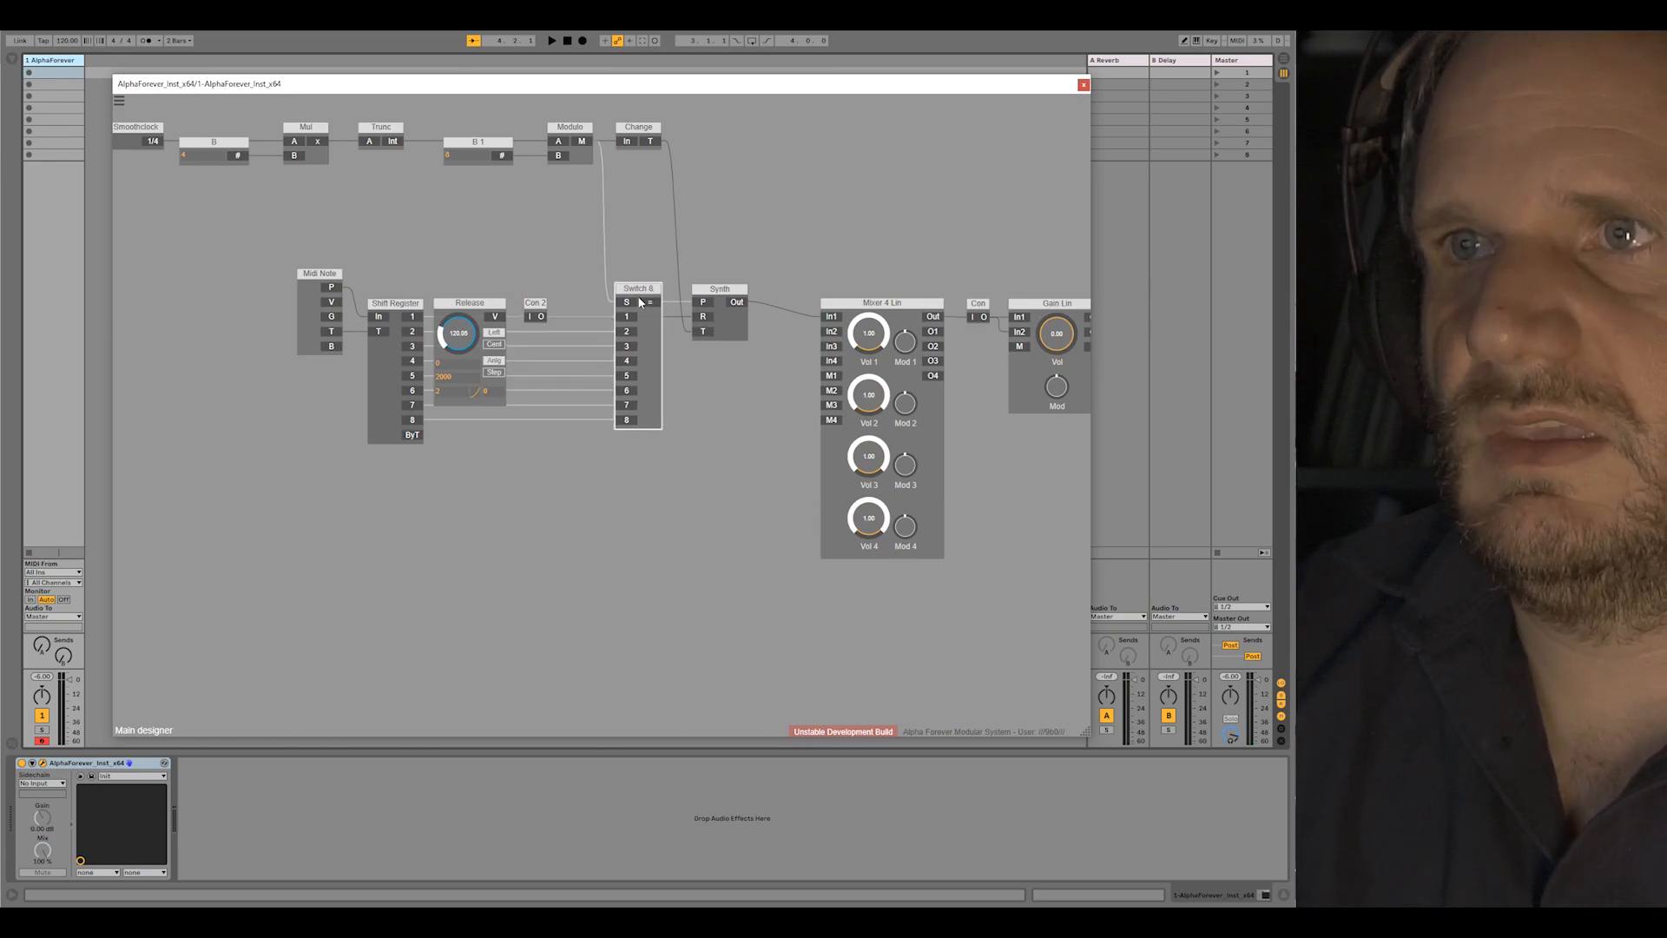
key("ctrl+v")
left_click_drag(688, 378, 646, 453)
left_click(705, 402)
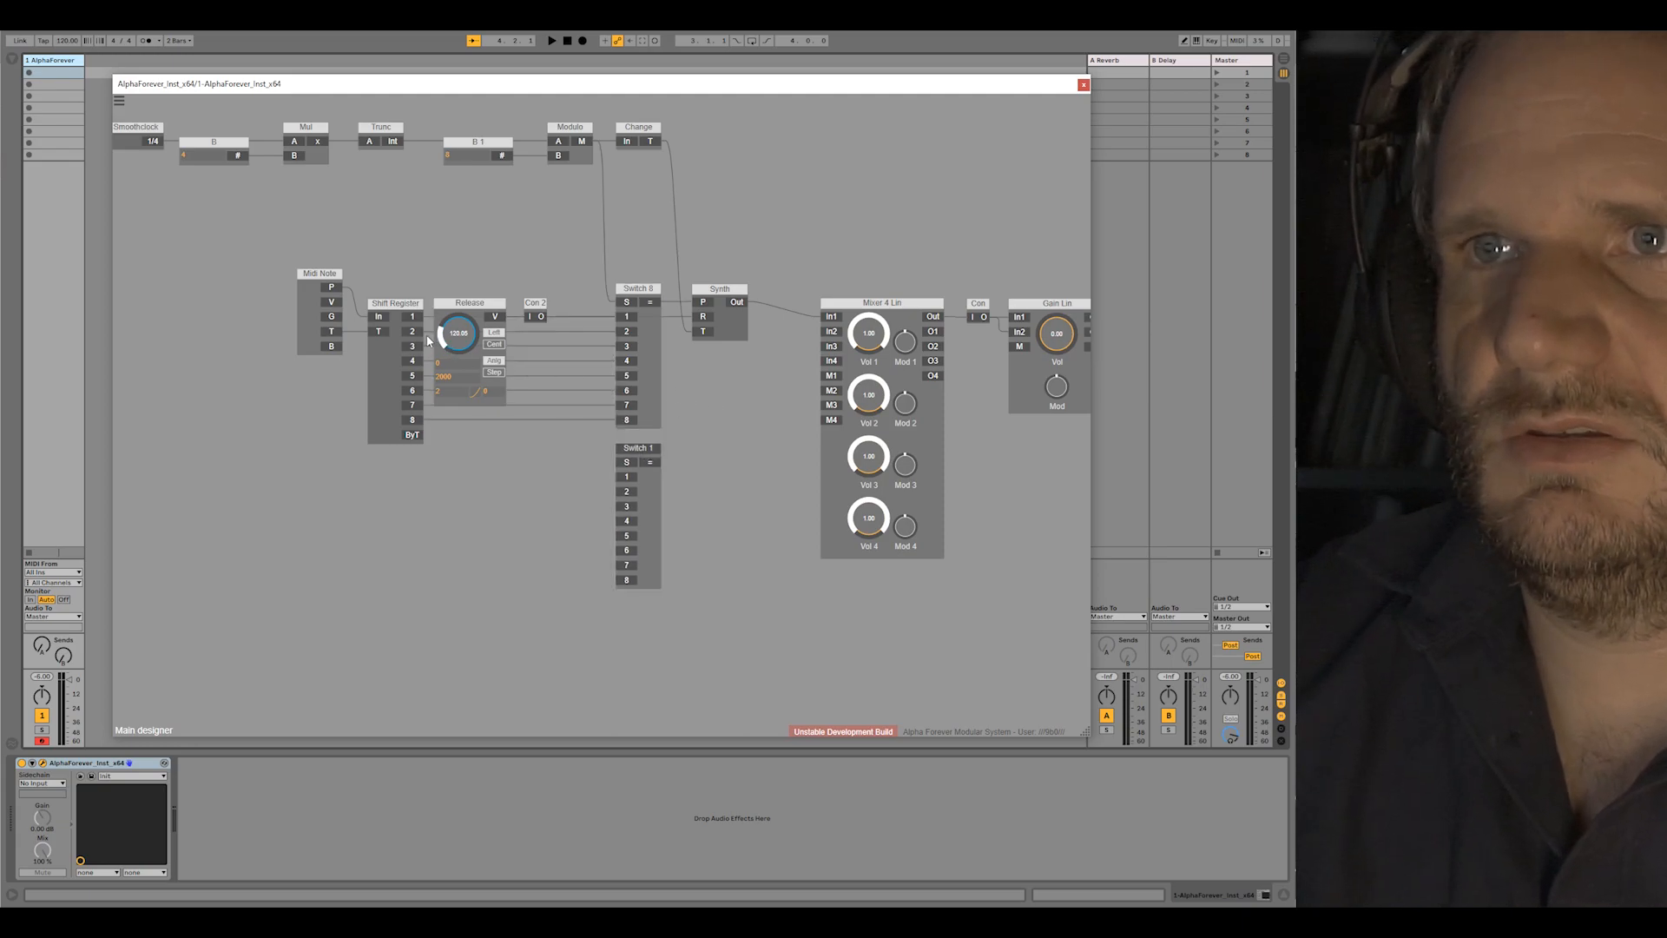
left_click_drag(414, 331, 569, 470)
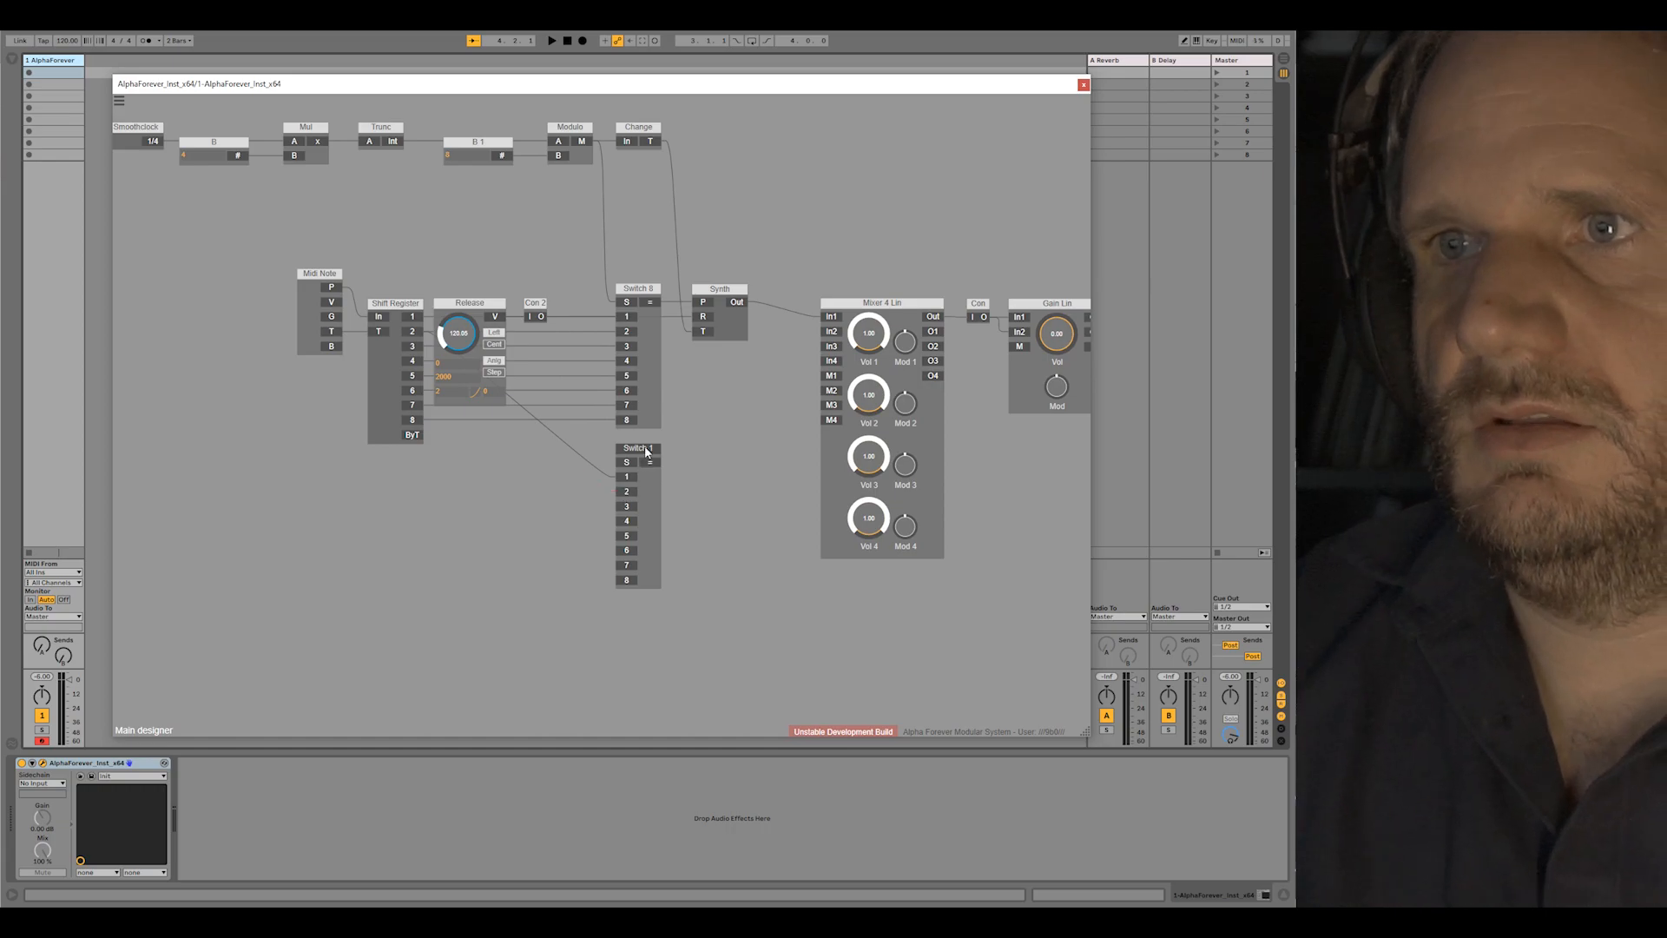
left_click(651, 452)
key("Delete")
Step: Duplicate Switch 8 directly below the original and wire Shift Register outputs 1 to 8 to the copy's inputs
left_click(644, 376)
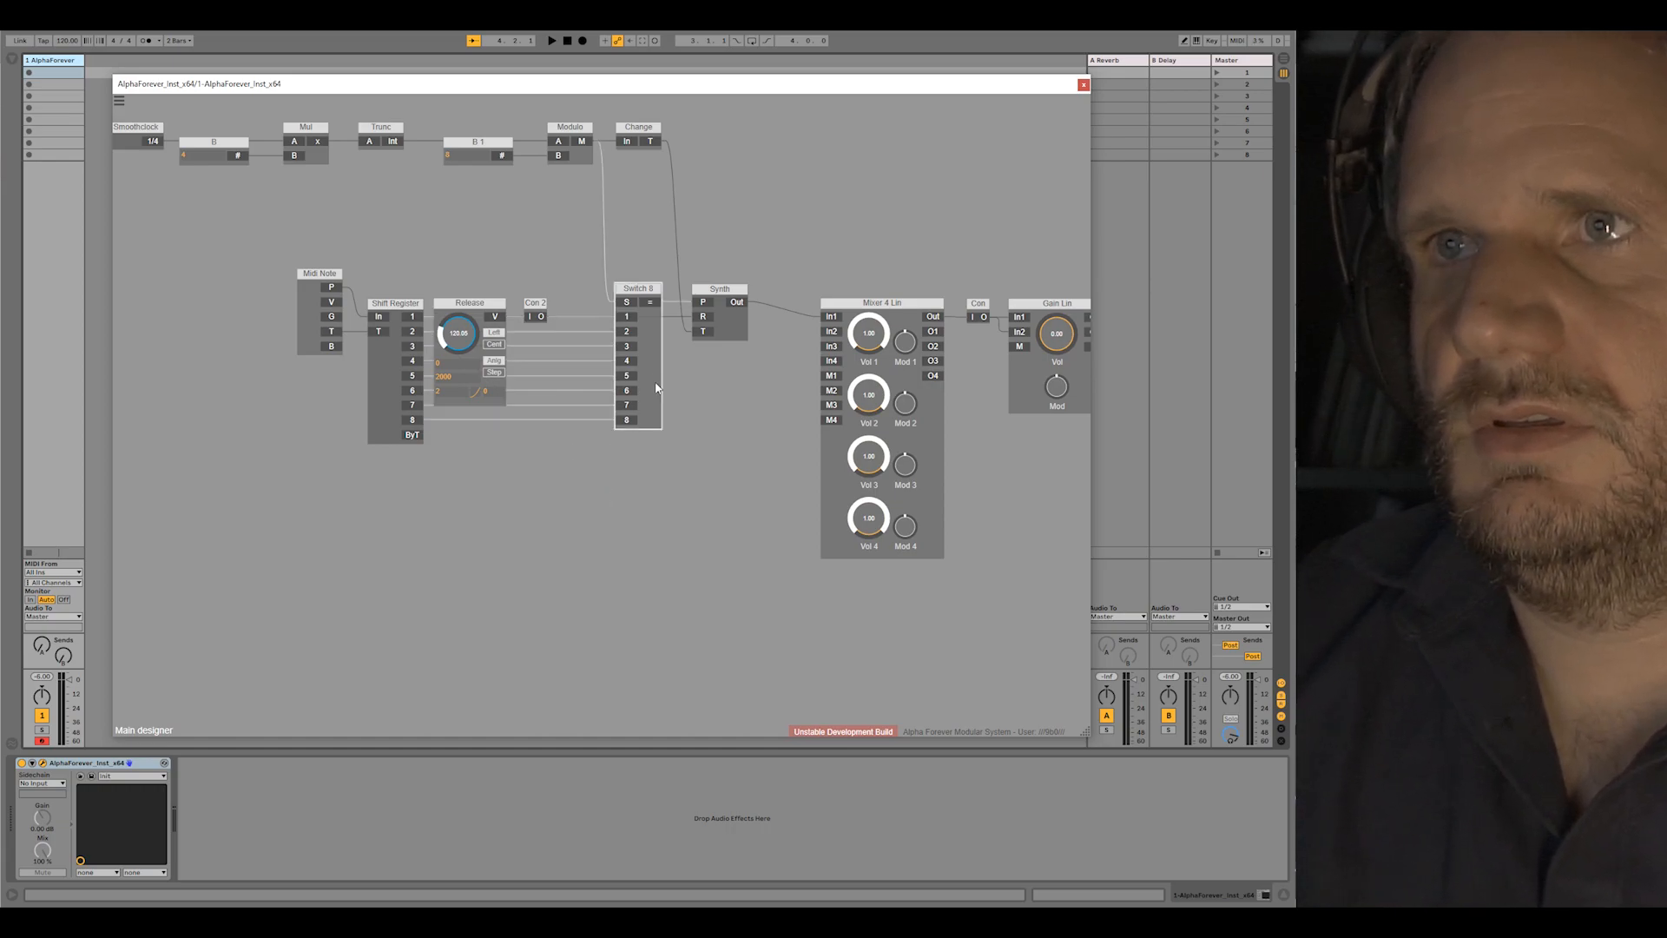
key("ctrl+v")
left_click_drag(684, 382, 626, 471)
mouse_move(413, 332)
left_mouse_down()
mouse_move(625, 499)
mouse_move(415, 358)
left_mouse_up()
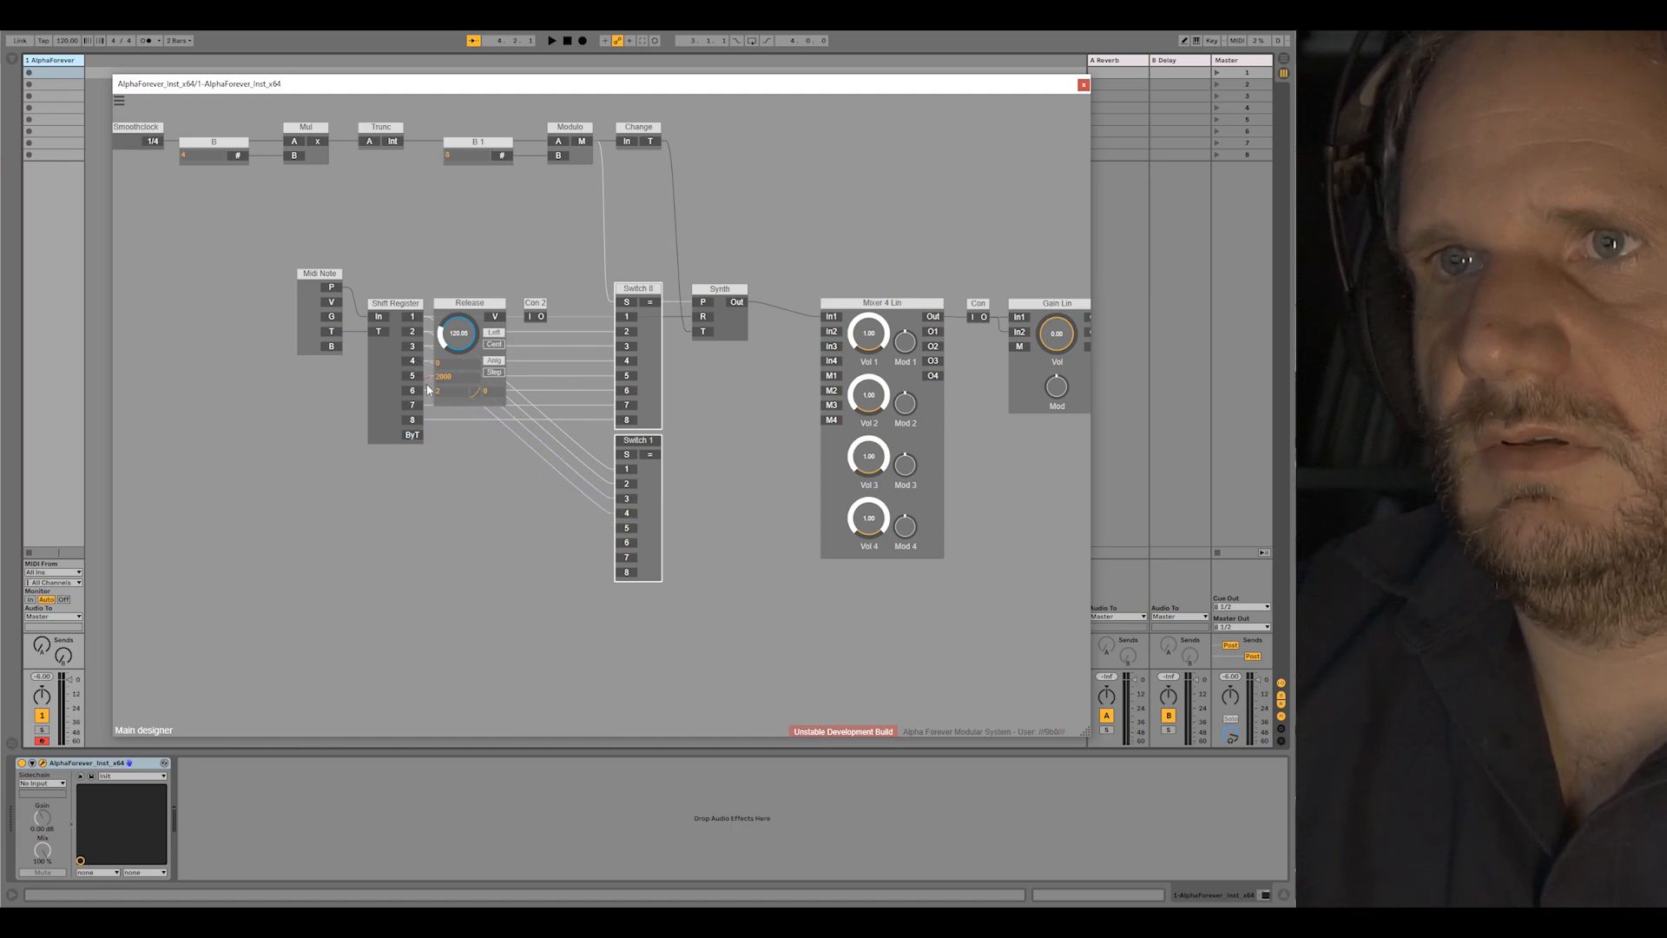
left_click_drag(626, 542, 416, 393)
left_click_drag(605, 531, 416, 422)
Step: Duplicate Modulo together with its B 1 constant and place the copies below the originals
left_click_drag(461, 496, 441, 610)
left_click_drag(496, 311, 607, 269)
left_click_drag(519, 237, 686, 156)
key("ctrl+c")
key("ctrl+v")
left_click_drag(682, 275, 637, 245)
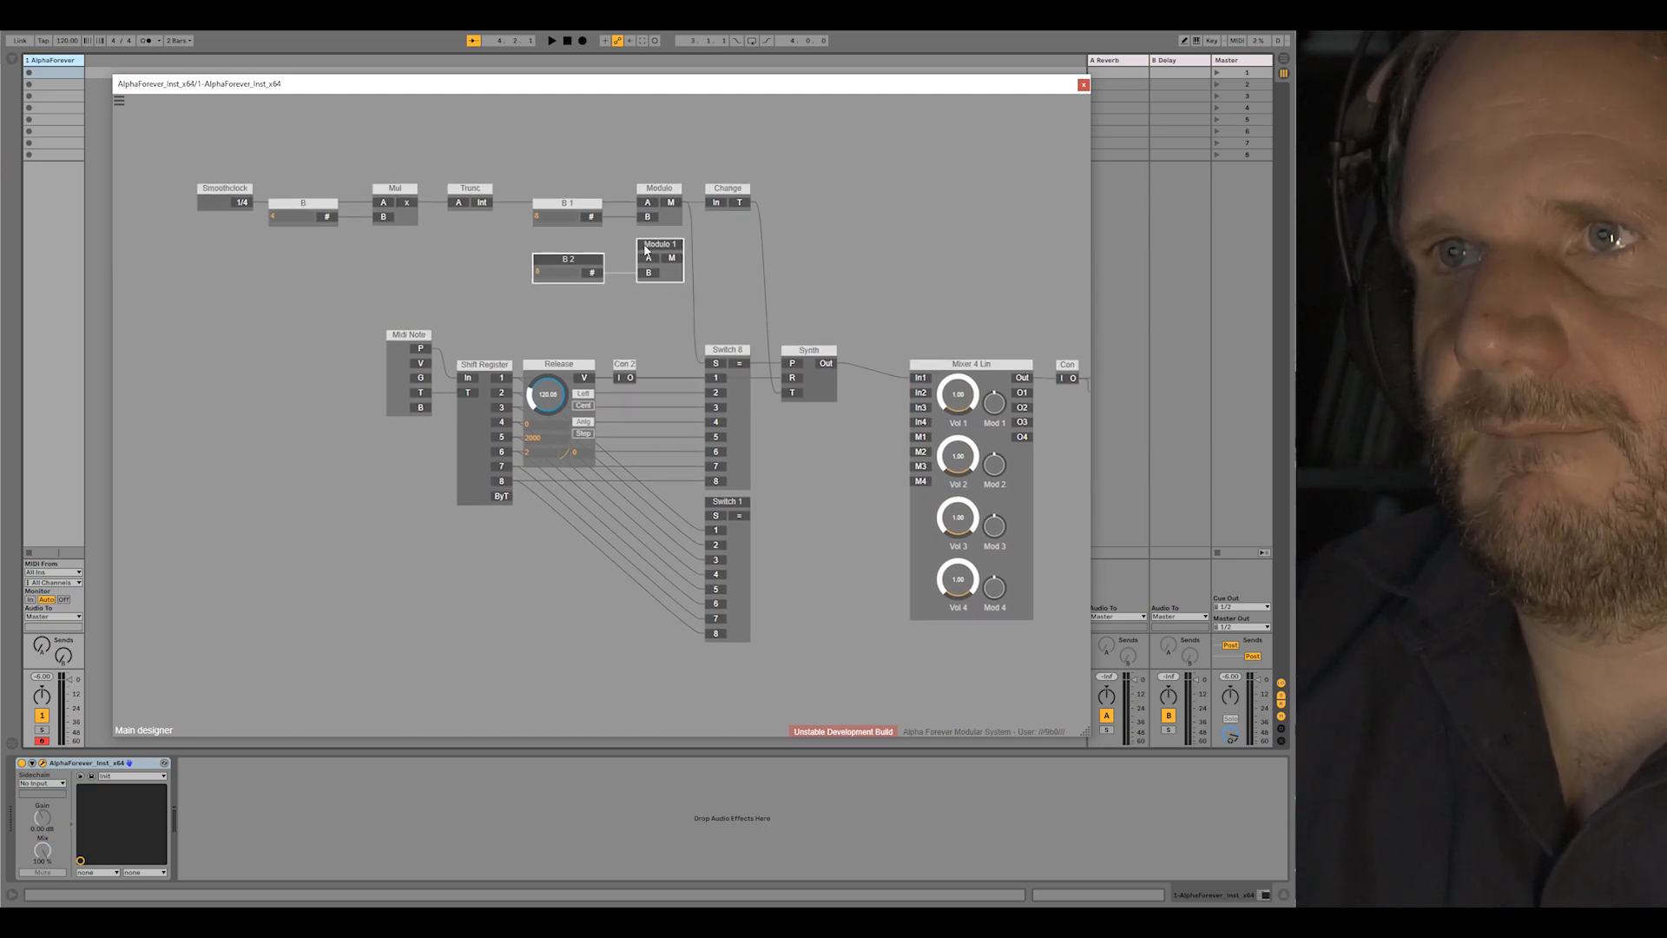
Step: Insert an Add module before Modulo 1's A input and feed its A input from Trunc's Int output
right_click(648, 260)
type("add")
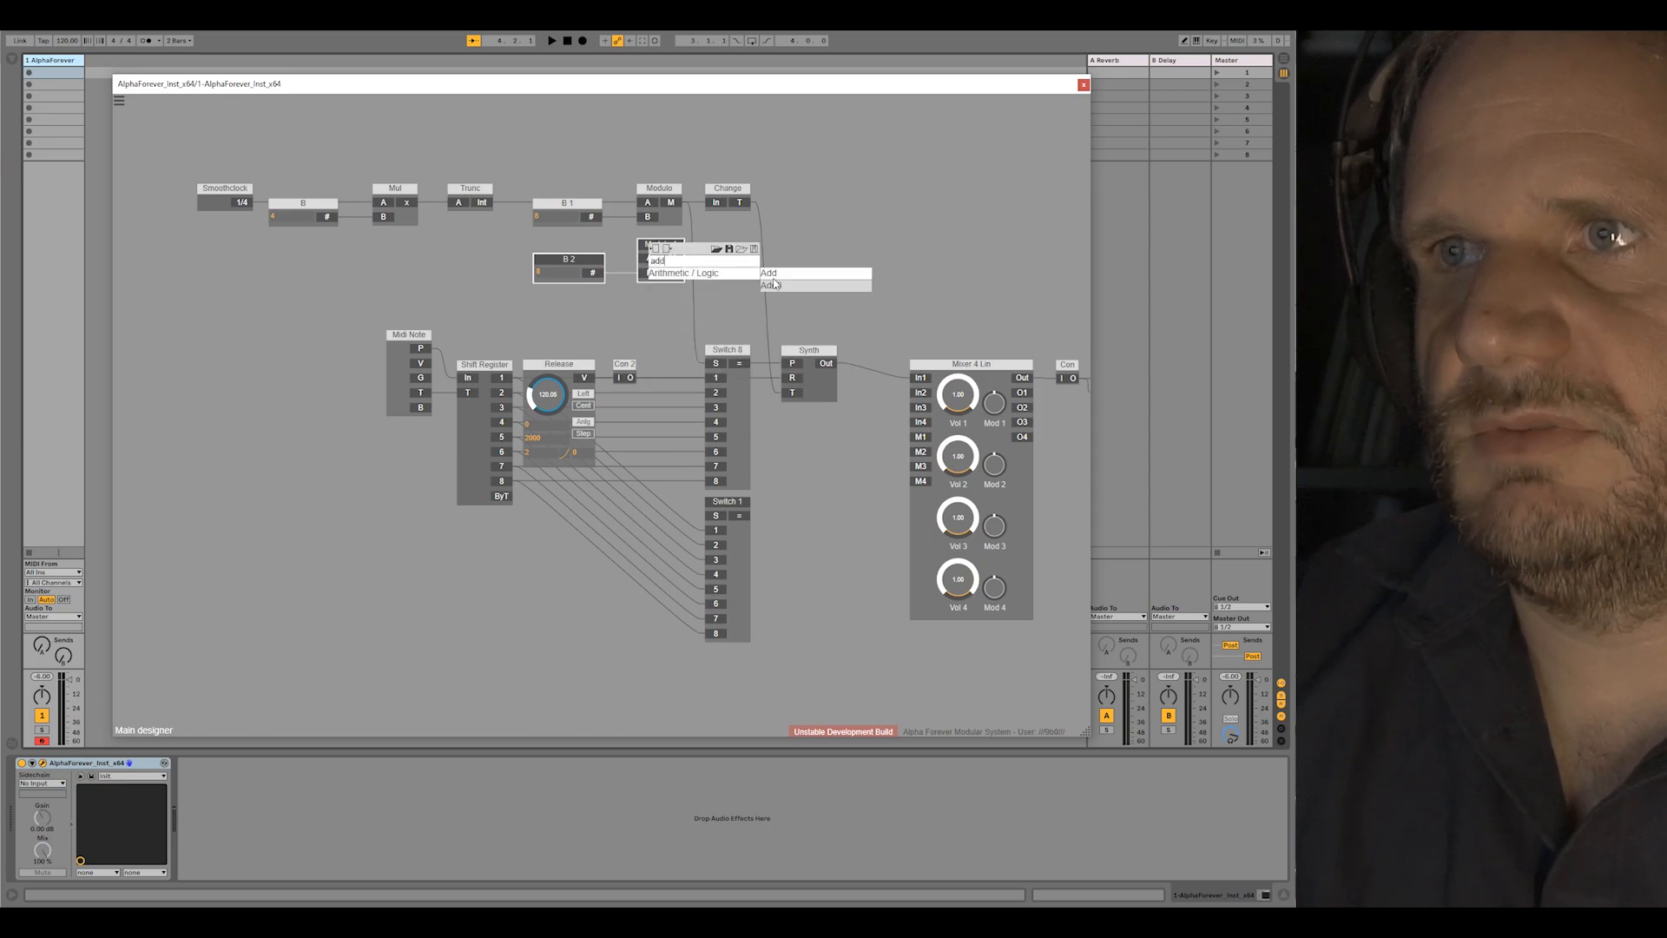
left_click(769, 273)
left_click_drag(525, 246, 470, 264)
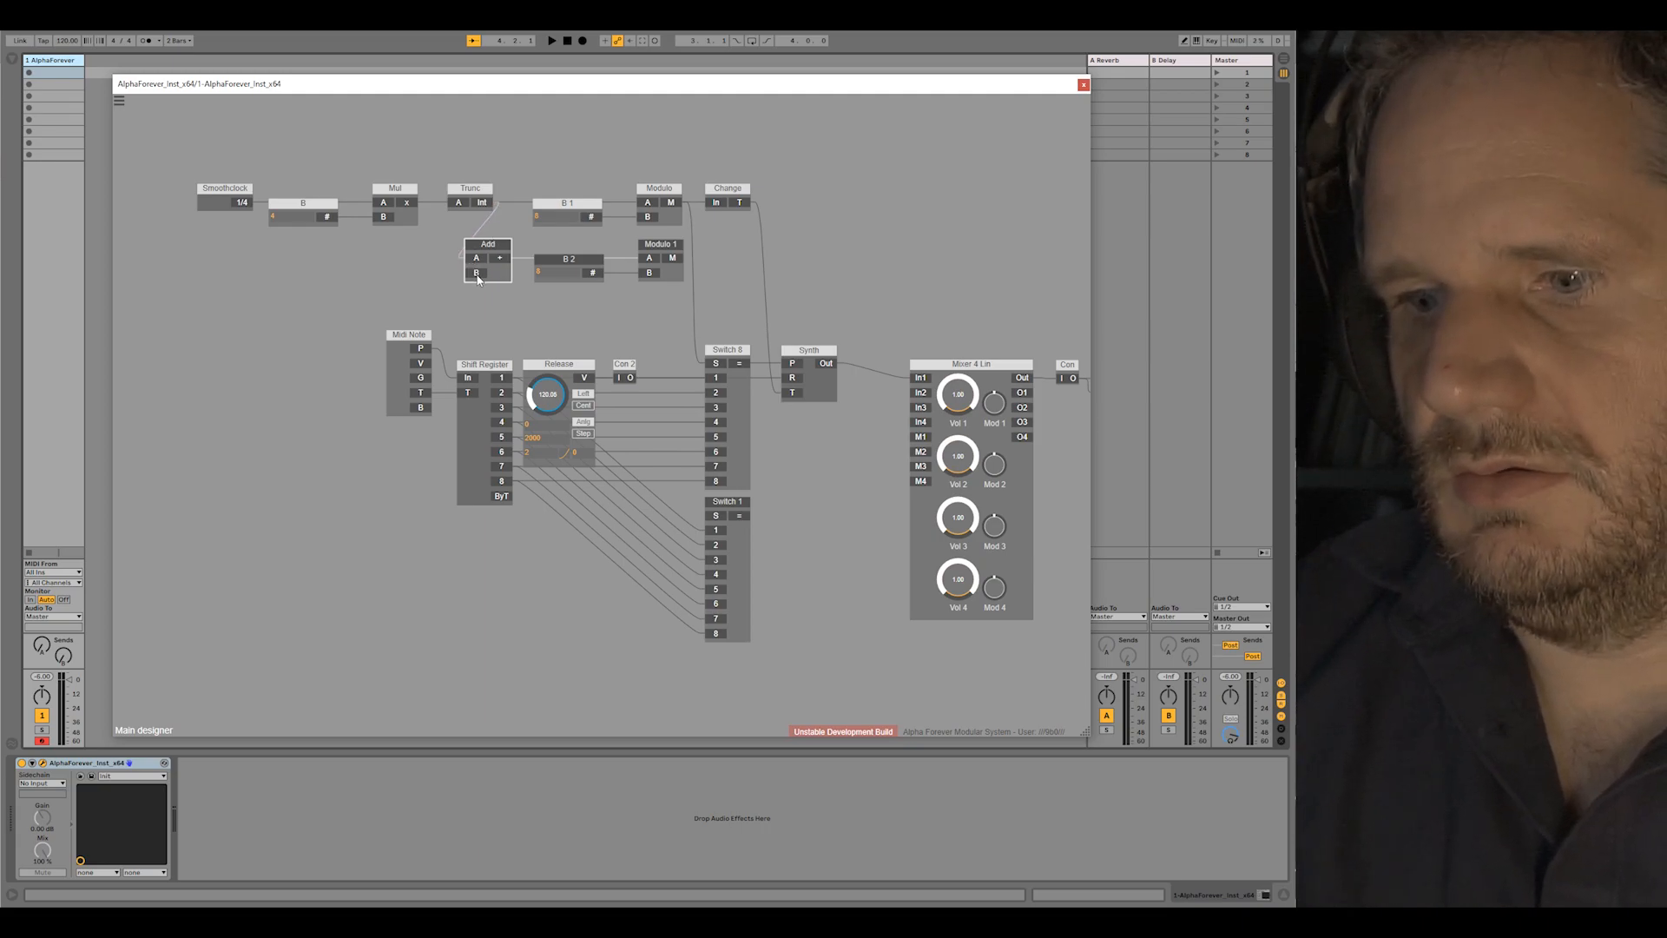
Step: Create a knob for Add's B input and move the lower row of modules down to make room for it
double_click(477, 275)
scroll(349, 487, "down", 4)
left_click_drag(310, 626, 1076, 364)
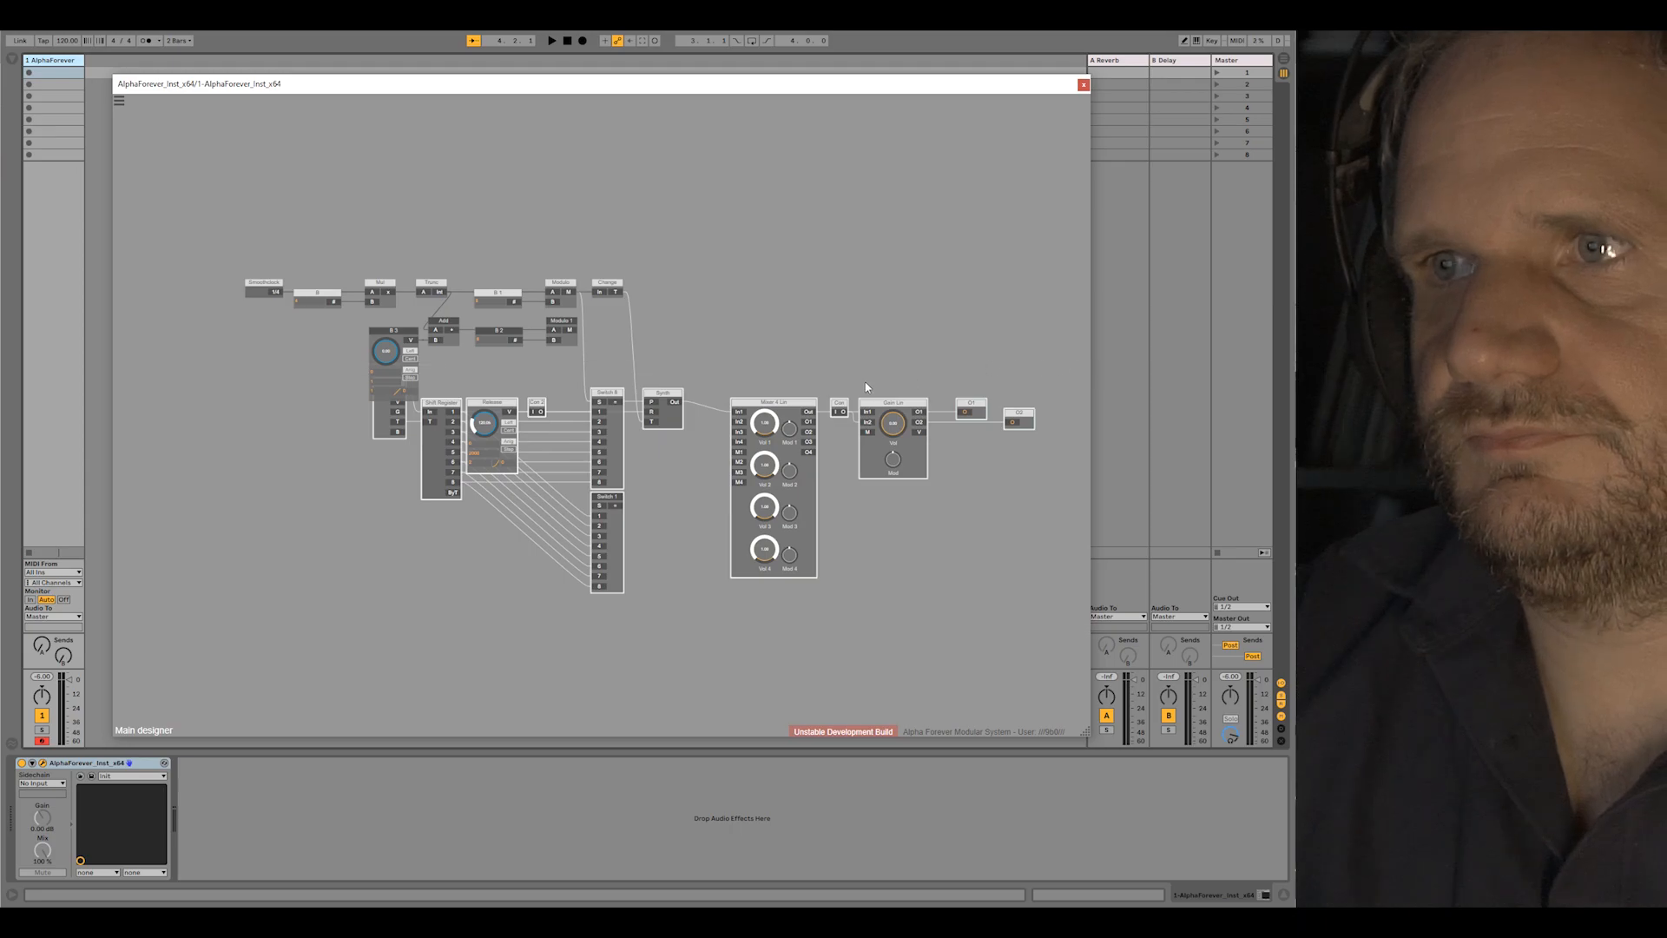
left_click_drag(781, 408, 781, 451)
left_click(769, 408)
scroll(449, 394, "up", 7)
Step: Switch the B 3 knob to Step mode and set its maximum to 16
left_click(381, 365)
double_click(300, 371)
type("16")
key("Return")
scroll(568, 338, "down", 4)
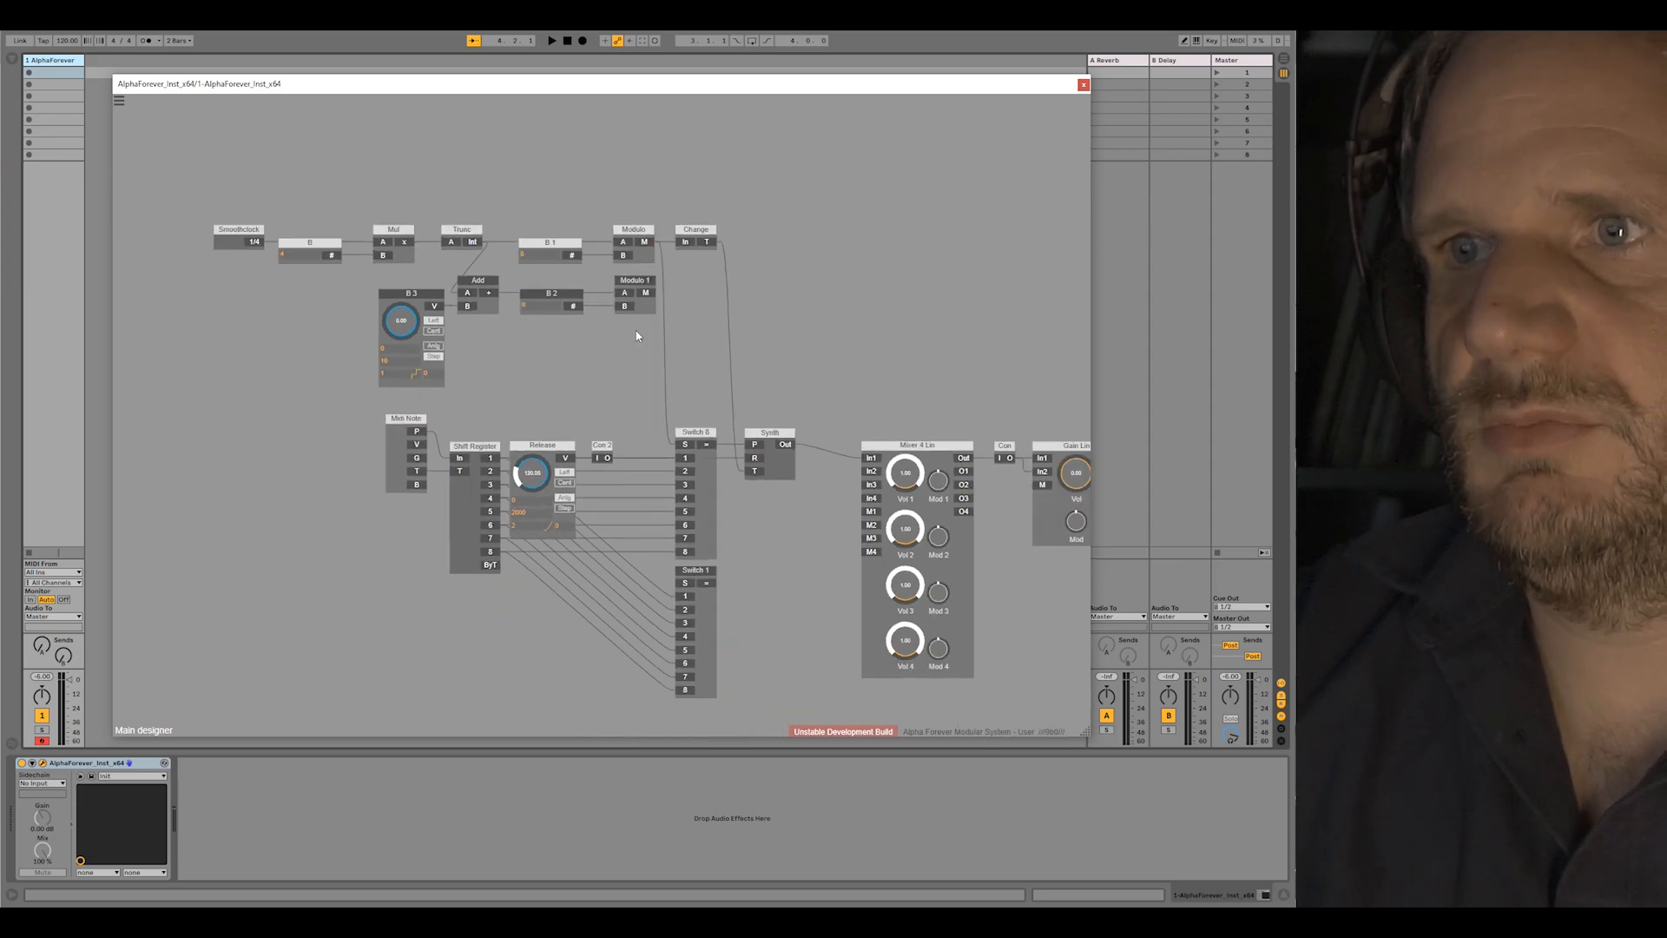
Step: Drive Switch 1's S input from Modulo 1's M output, and duplicate Synth below the original for Switch 1's output
left_click_drag(668, 562, 685, 582)
left_click(750, 409)
key("ctrl+c")
key("ctrl+v")
left_click_drag(766, 465, 741, 525)
Step: Move Con 2 between the switches and synths, and feed Synth 1's R and T inputs from Con 2 and Change
left_click_drag(580, 393, 794, 508)
left_click(734, 382)
key("l")
left_click(794, 320)
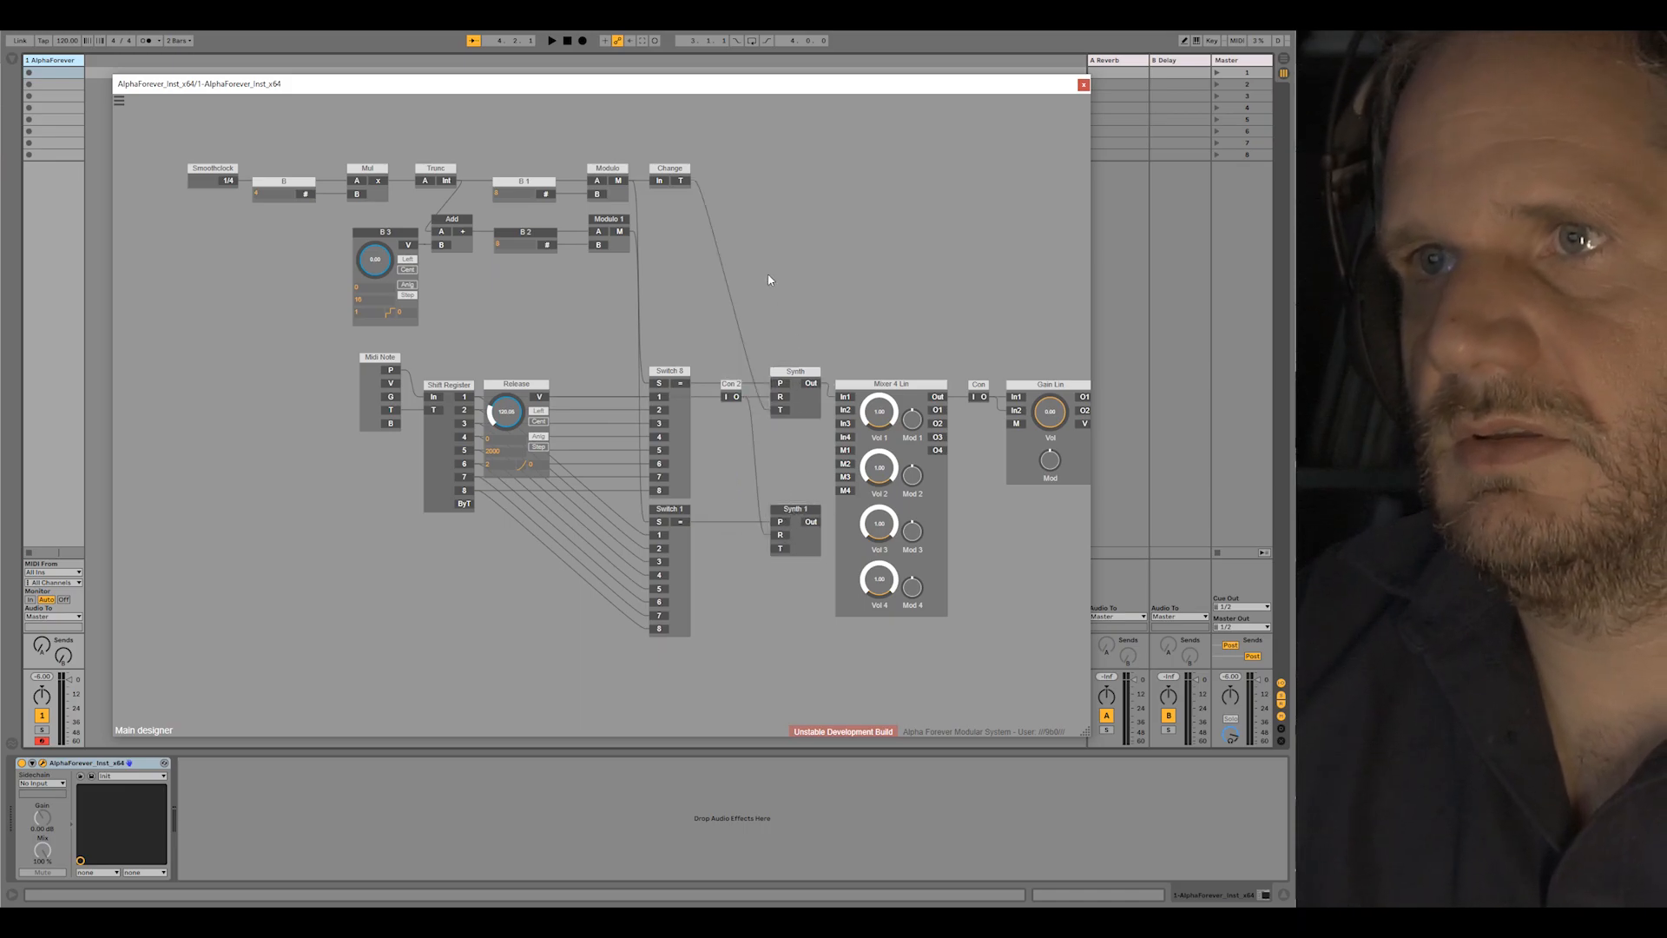
left_click_drag(747, 508, 775, 549)
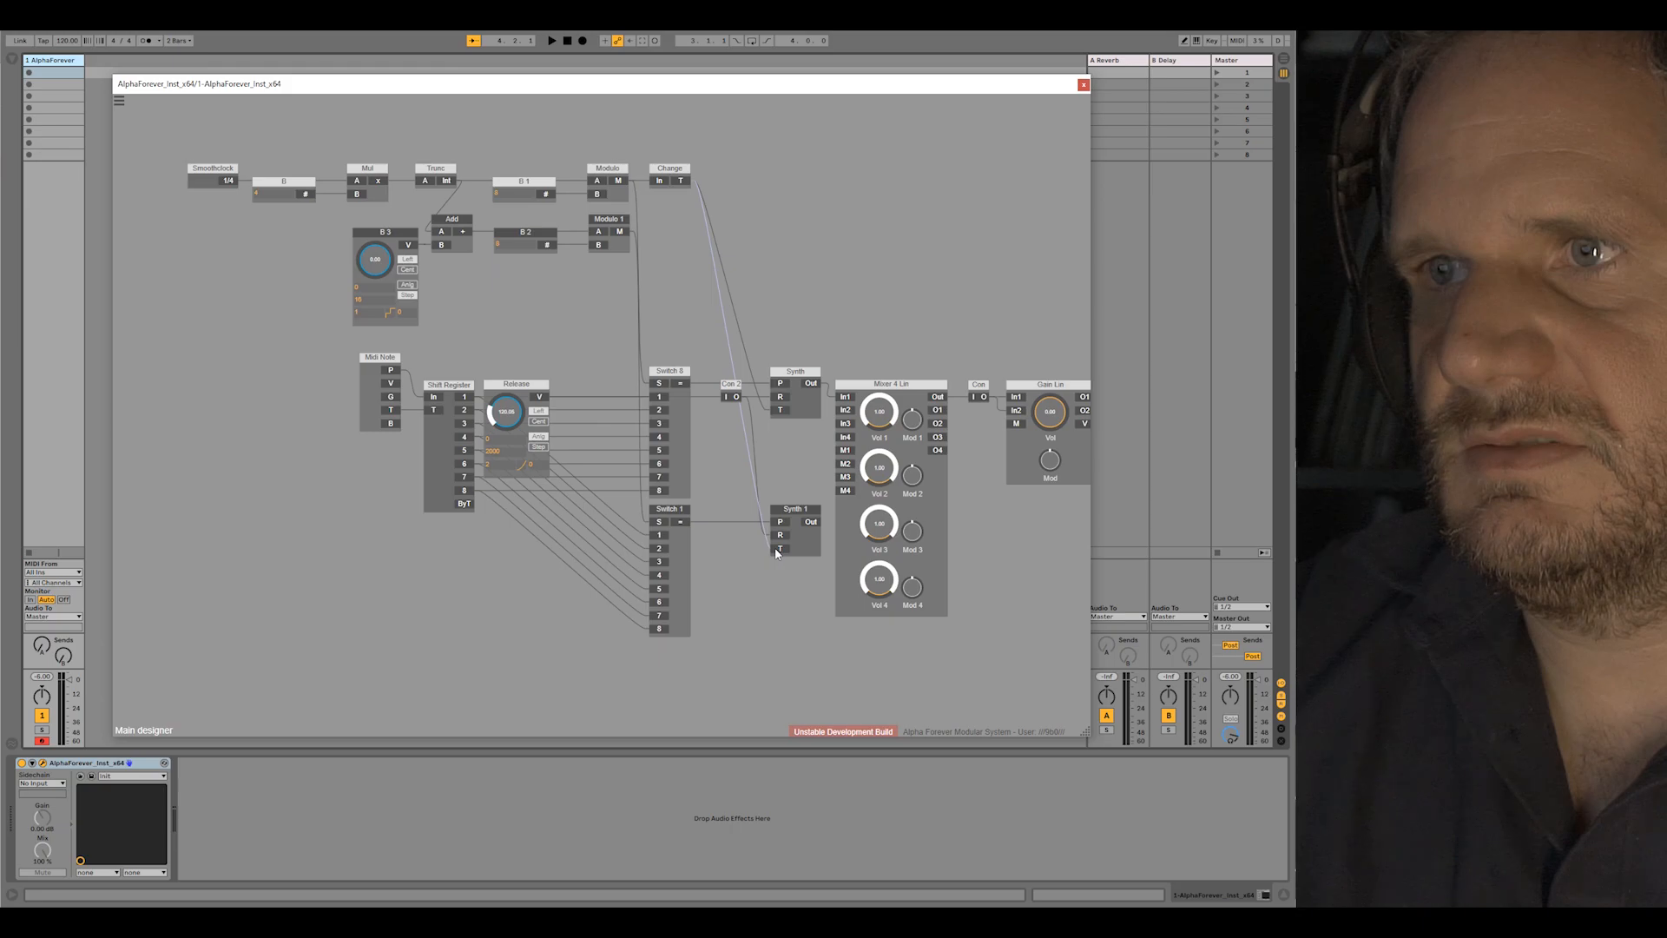
Step: Align the right edge of the Change module with Con 2
left_click(680, 170)
left_click(731, 391, "shift")
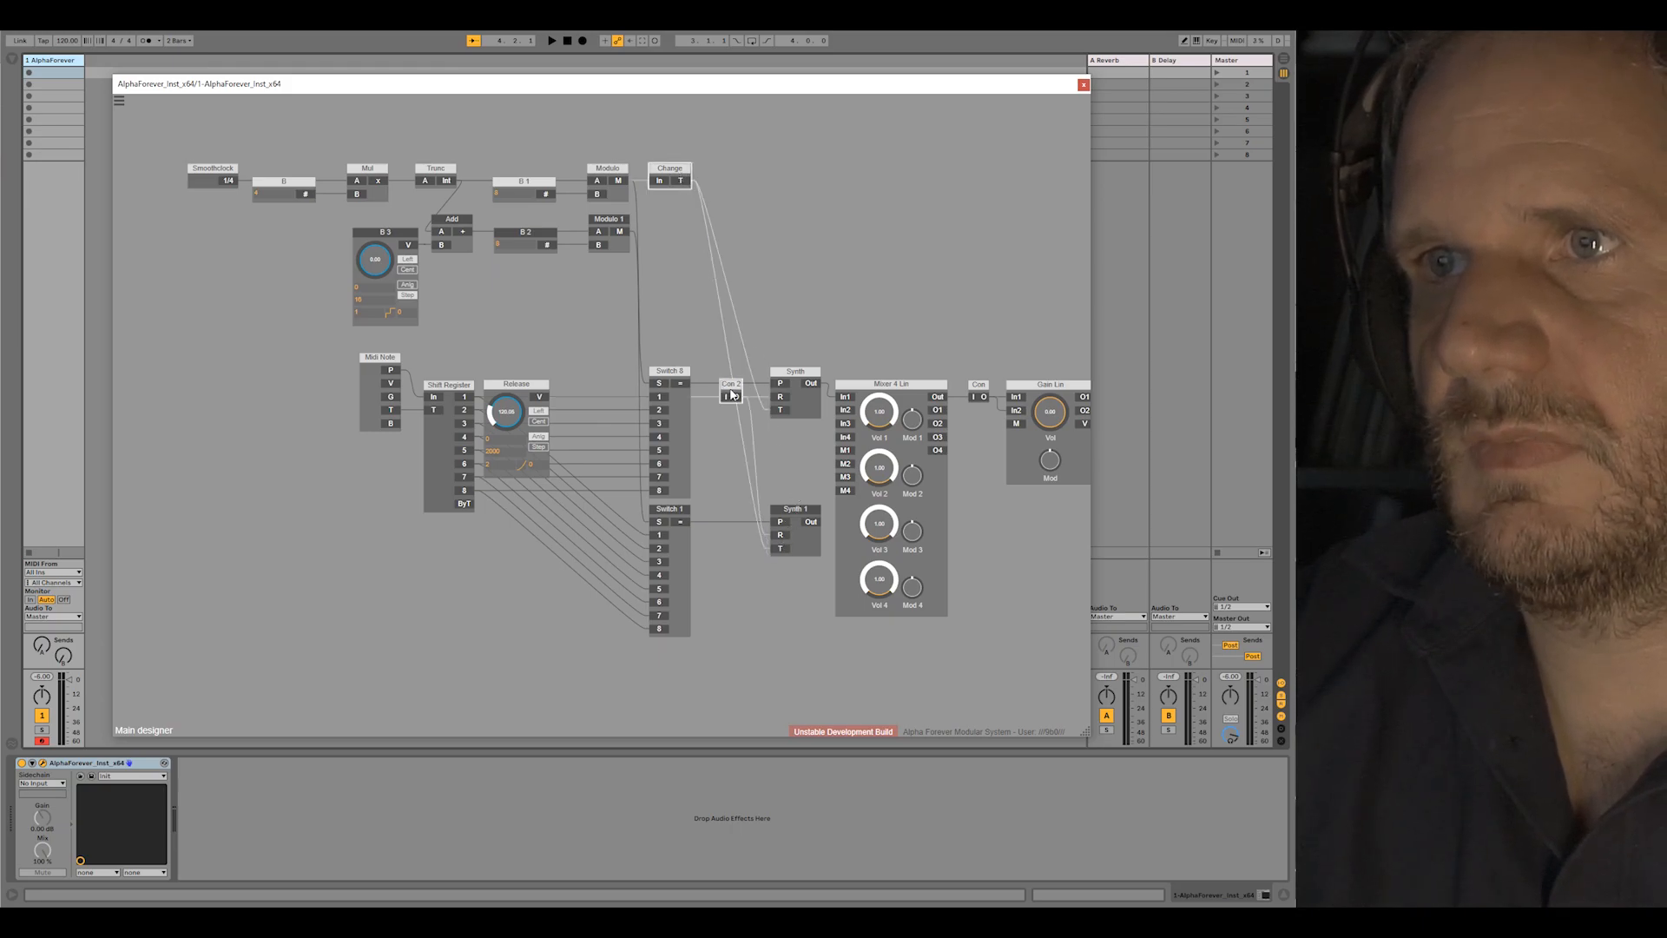
key("r")
left_click(782, 294)
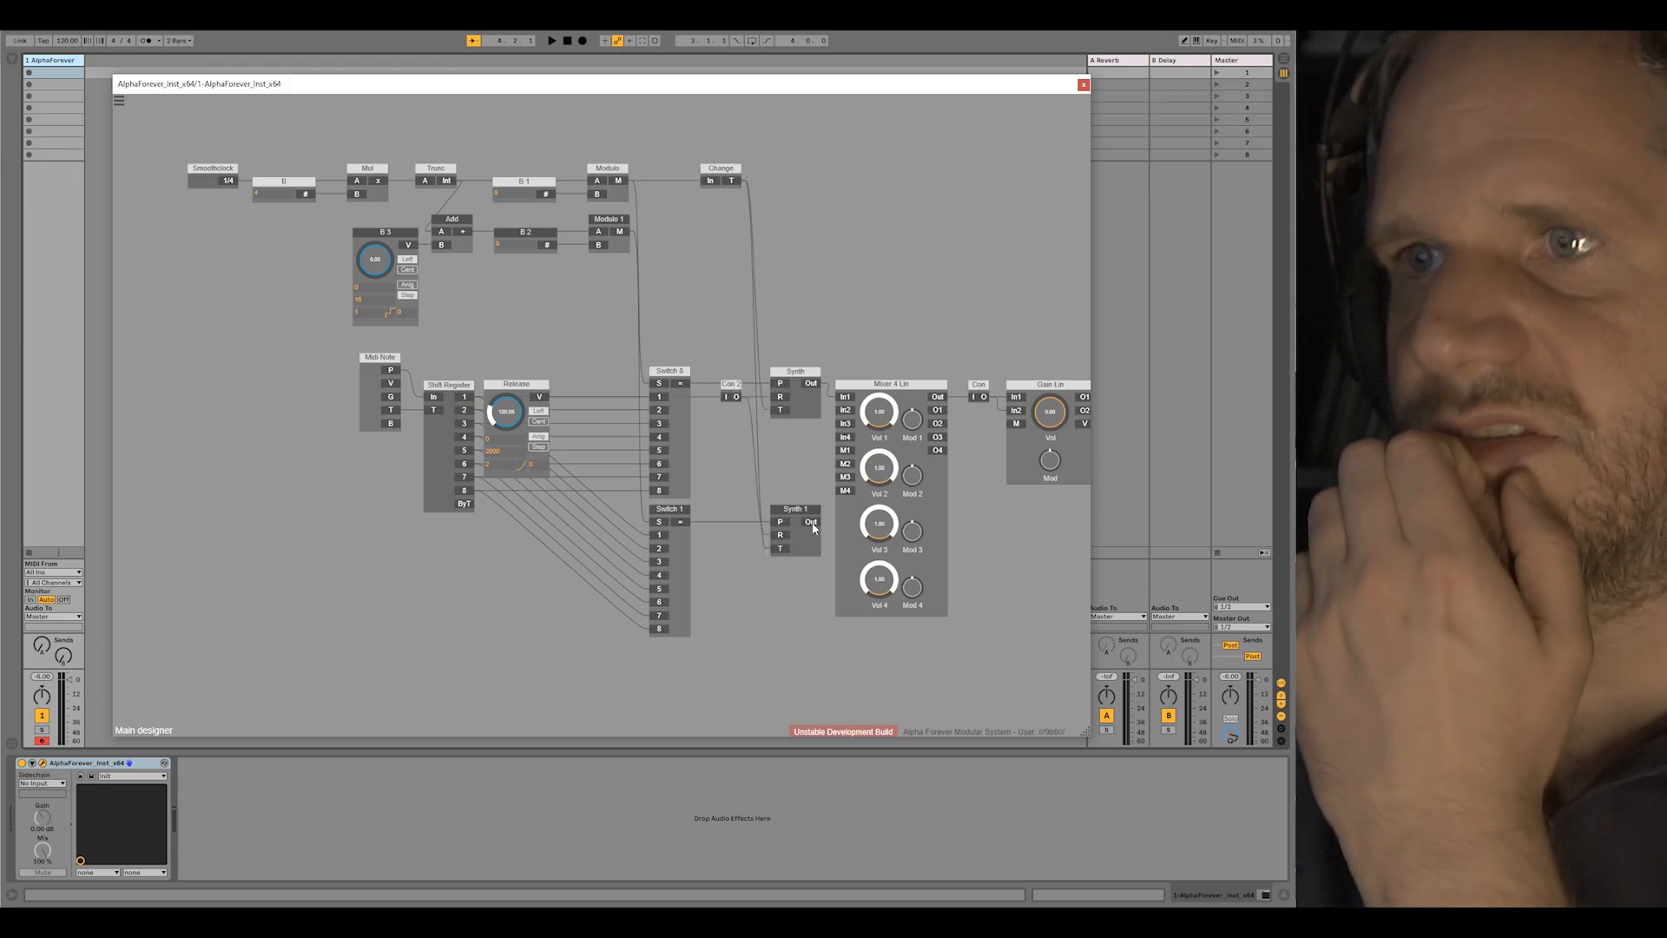
Step: Connect Synth 1's output to the mixer's In2 and move the mixer-to-output chain up one row to line up with Synth
left_click_drag(813, 526, 719, 326)
left_click_drag(792, 380, 851, 367)
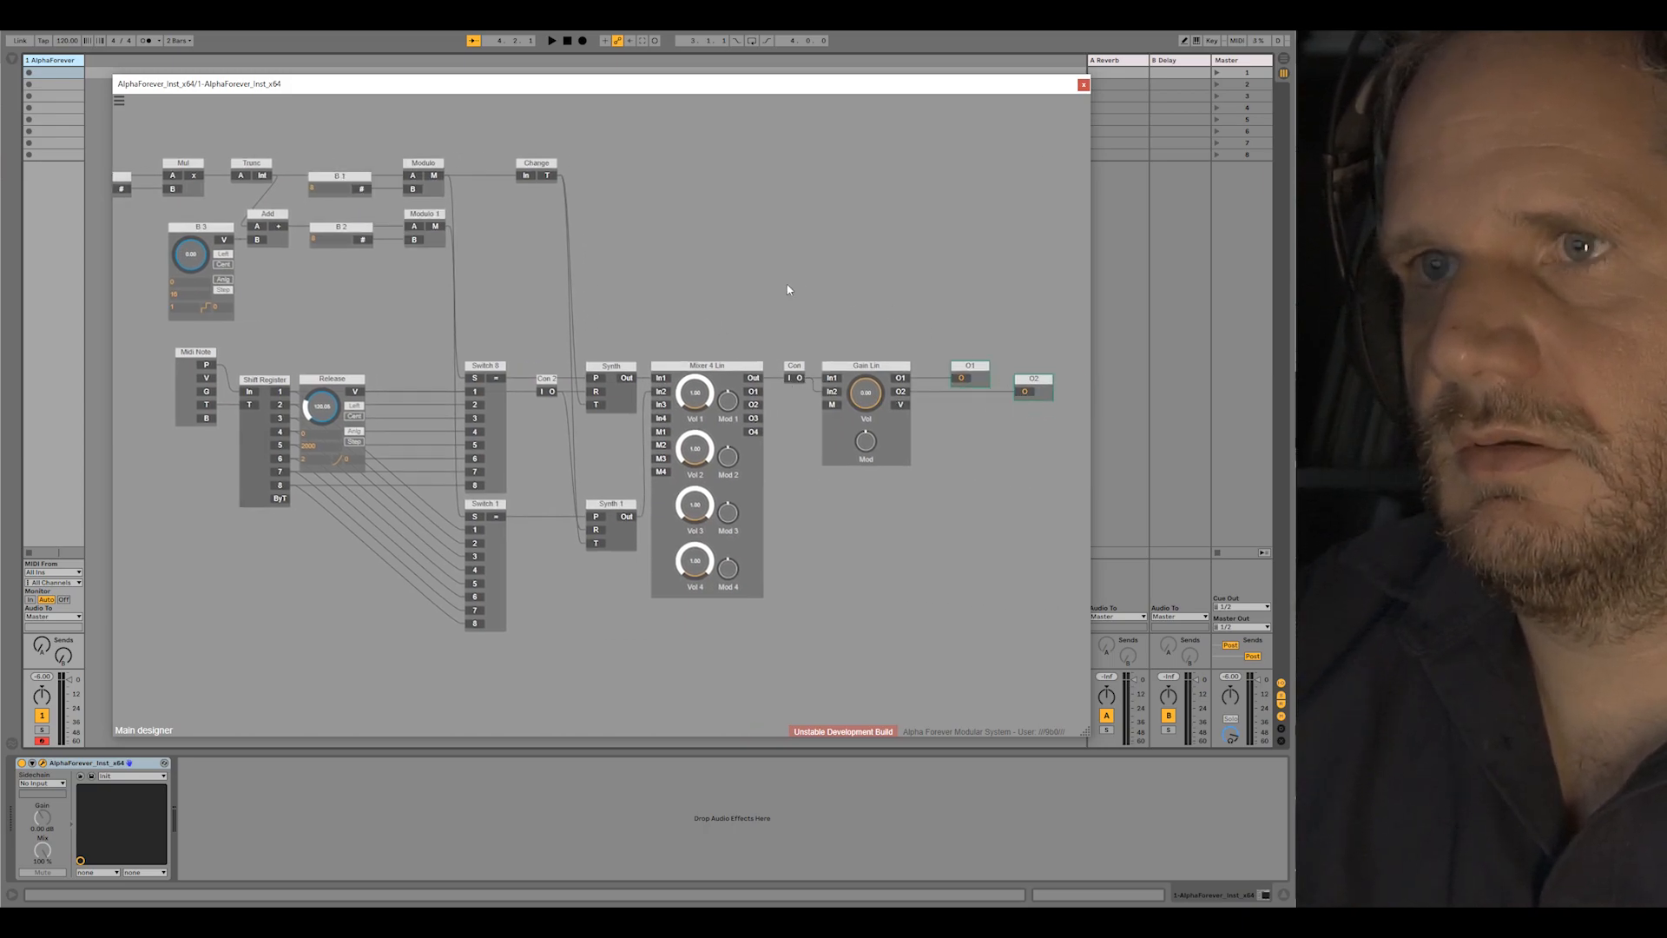
left_click_drag(785, 287, 965, 303)
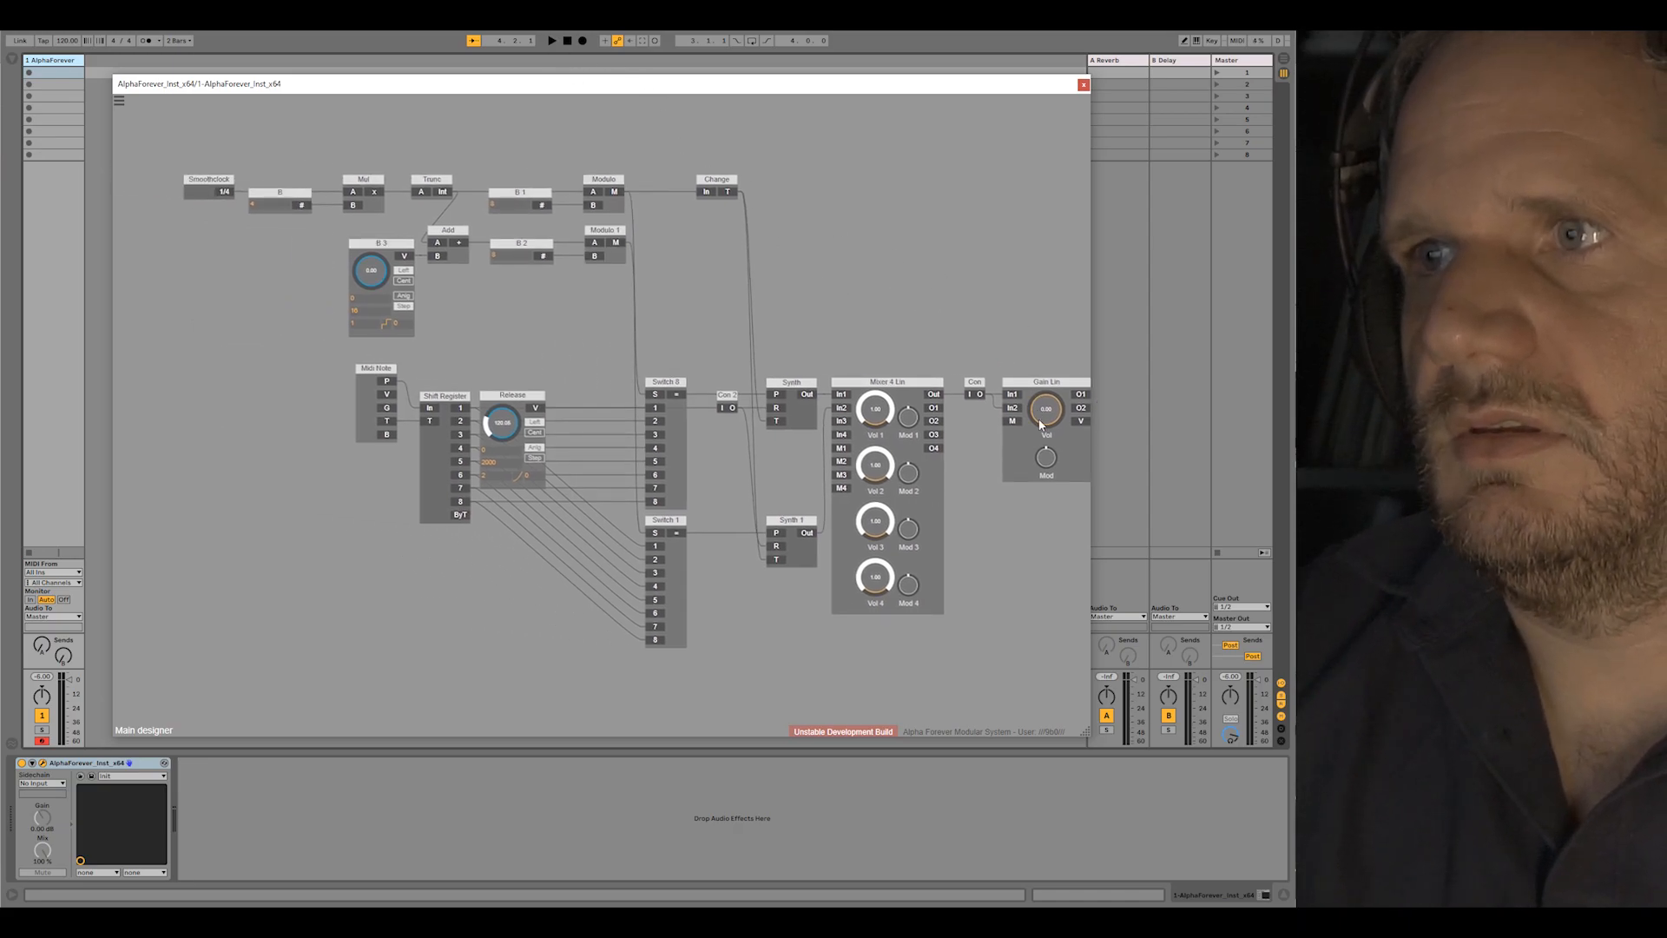
Step: Raise the Gain Lin volume and turn up the B 3 offset knob
left_click_drag(1045, 418, 1047, 392)
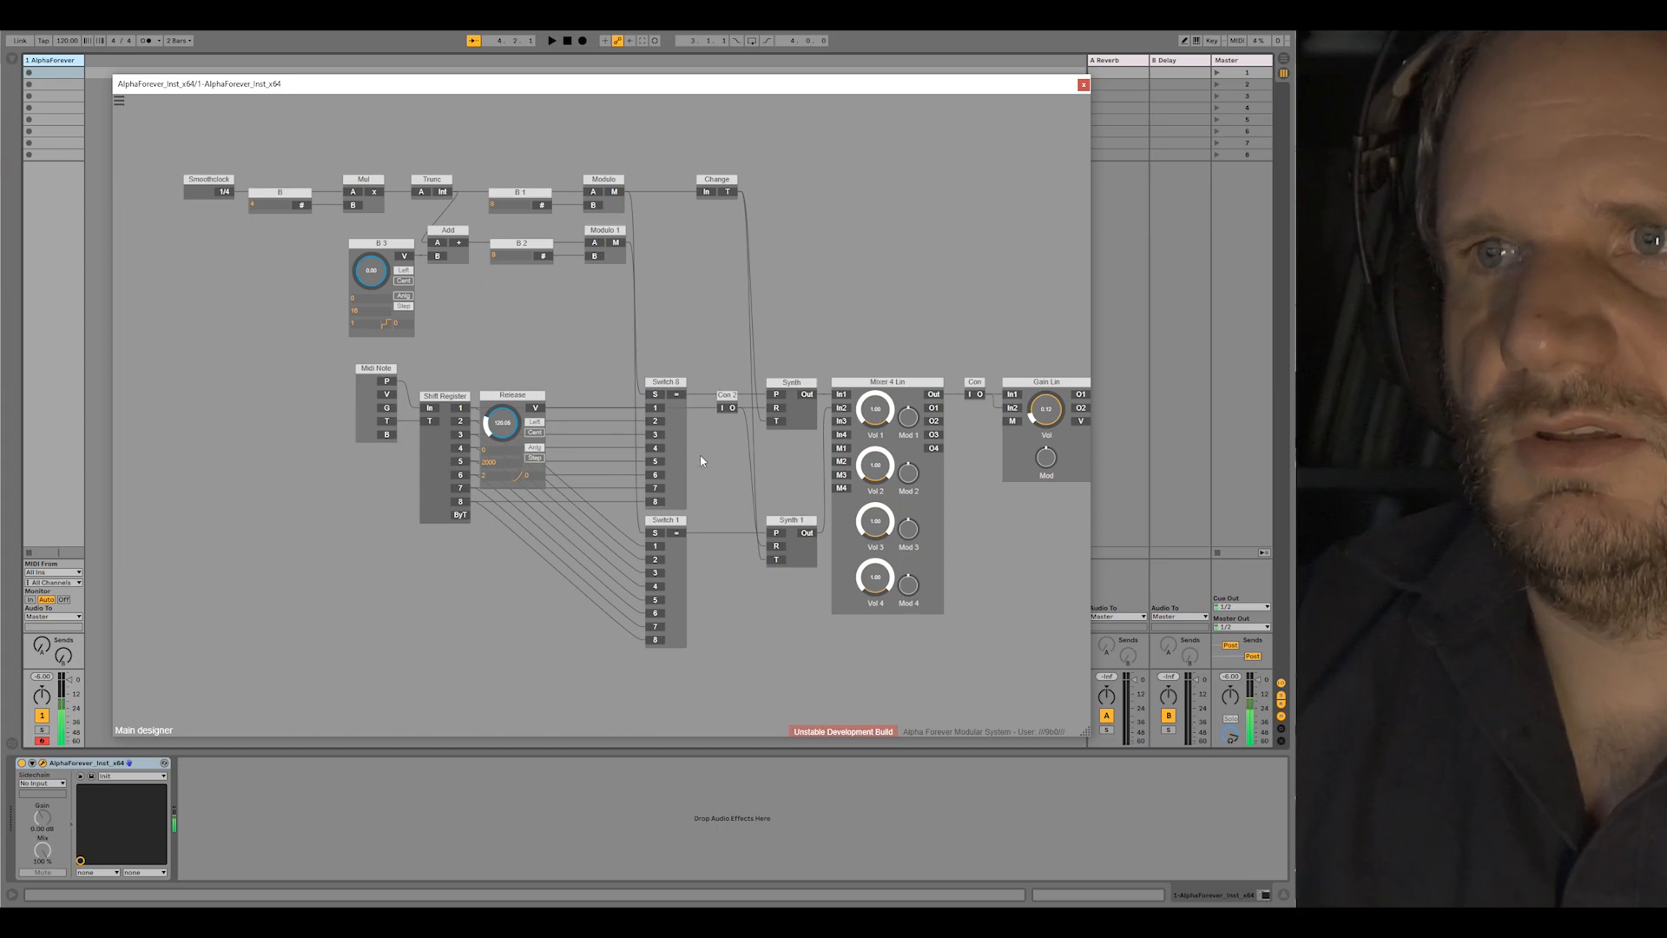
left_click_drag(374, 274, 376, 266)
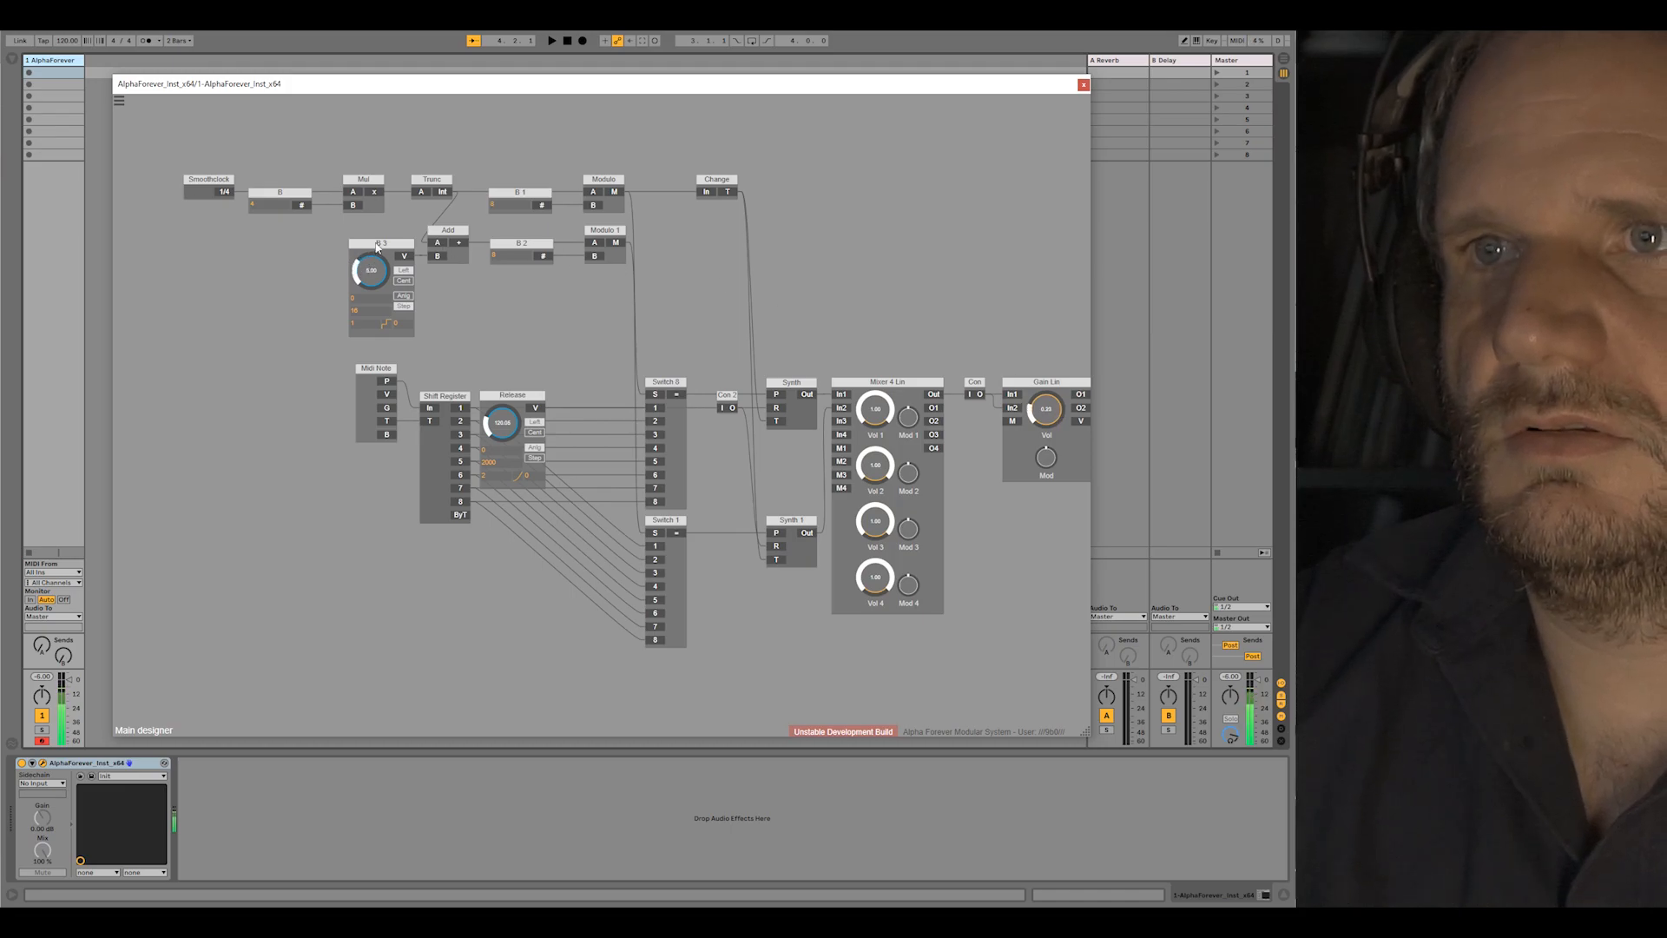
Step: Lower the song tempo and increase the Release knob's value
left_click_drag(67, 41, 67, 65)
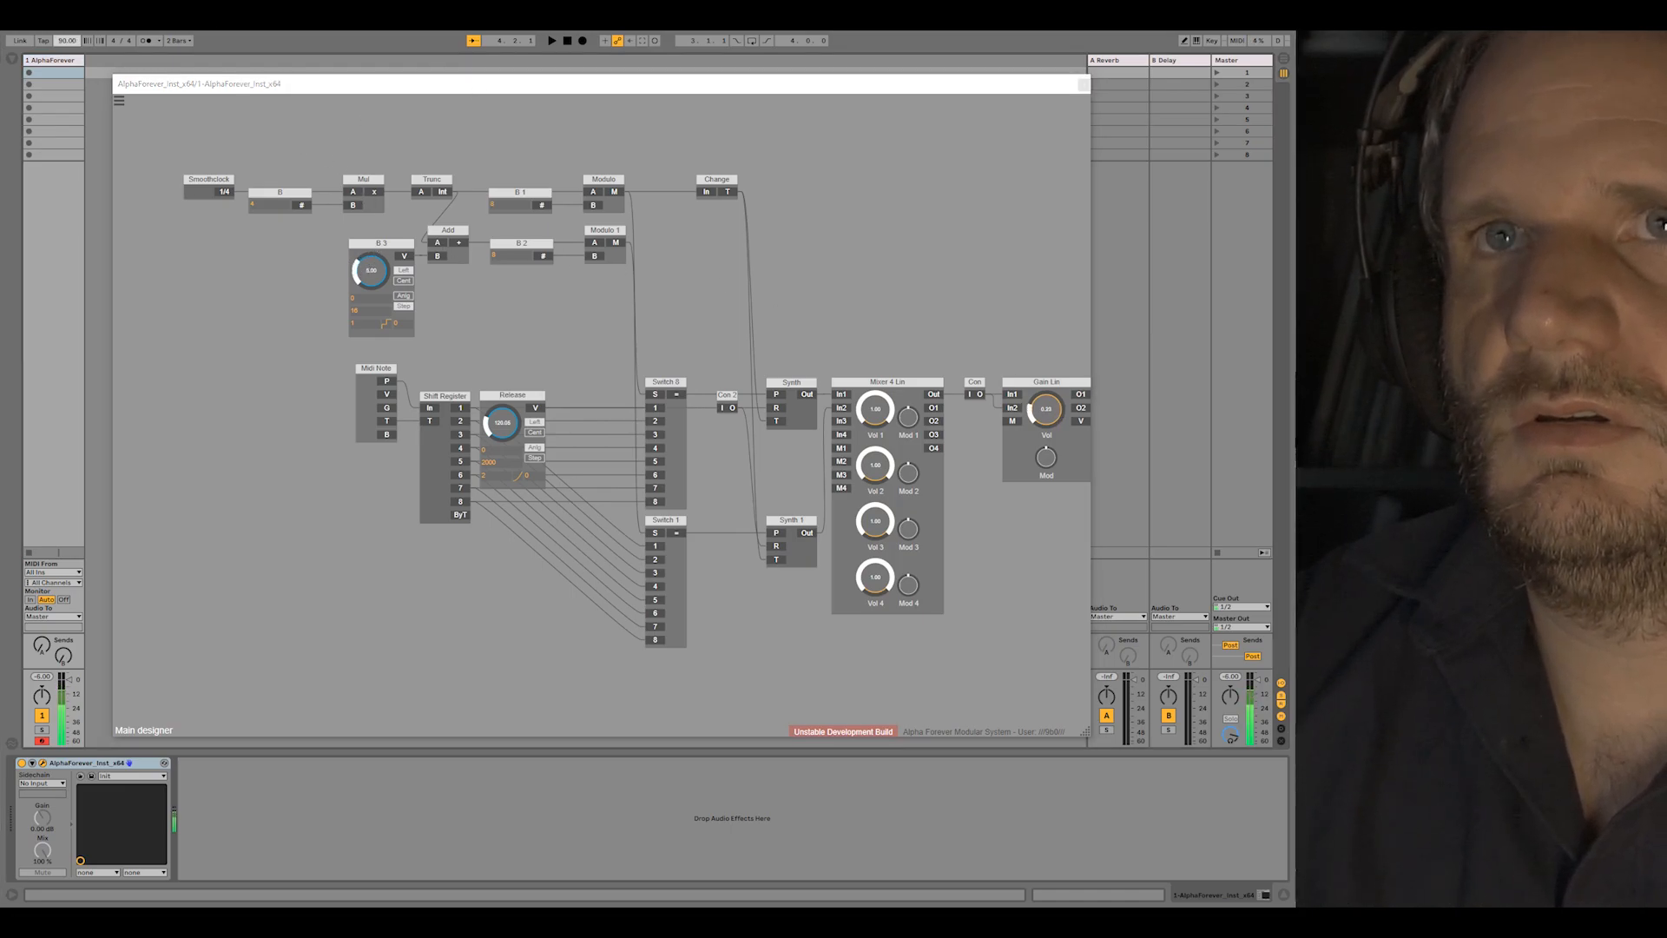
left_click(498, 414)
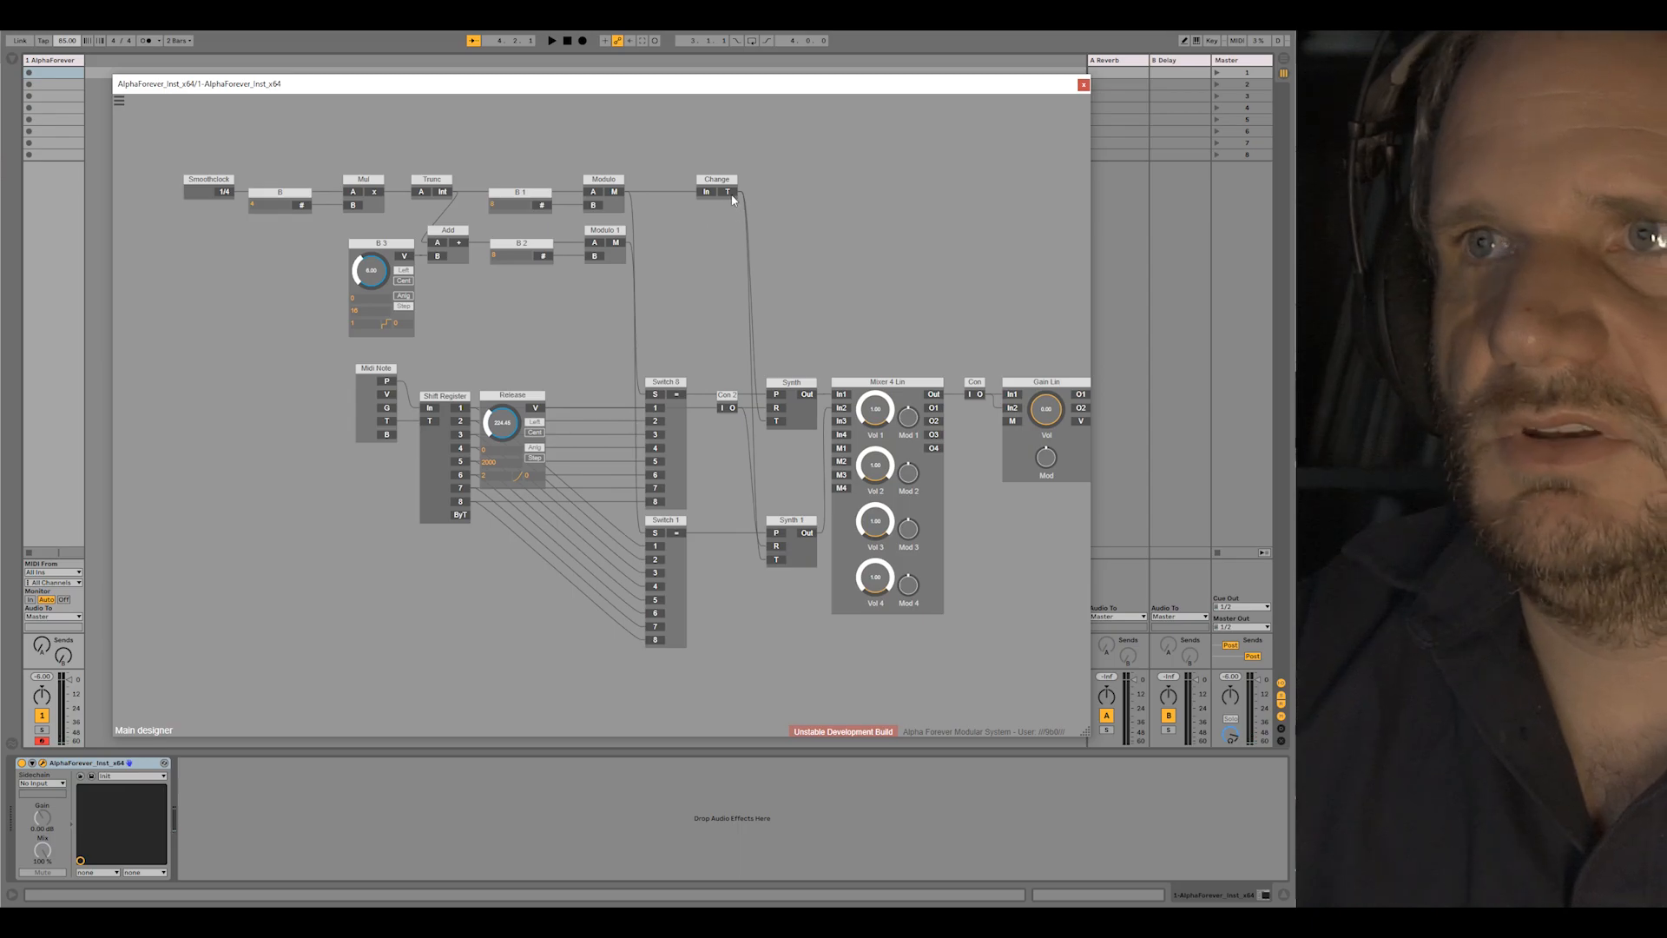
Step: Connect Change's T output to the Shift Register's T input and move Midi Note down to align its P output with In
left_click_drag(728, 192, 804, 228)
left_click_drag(667, 301, 420, 420)
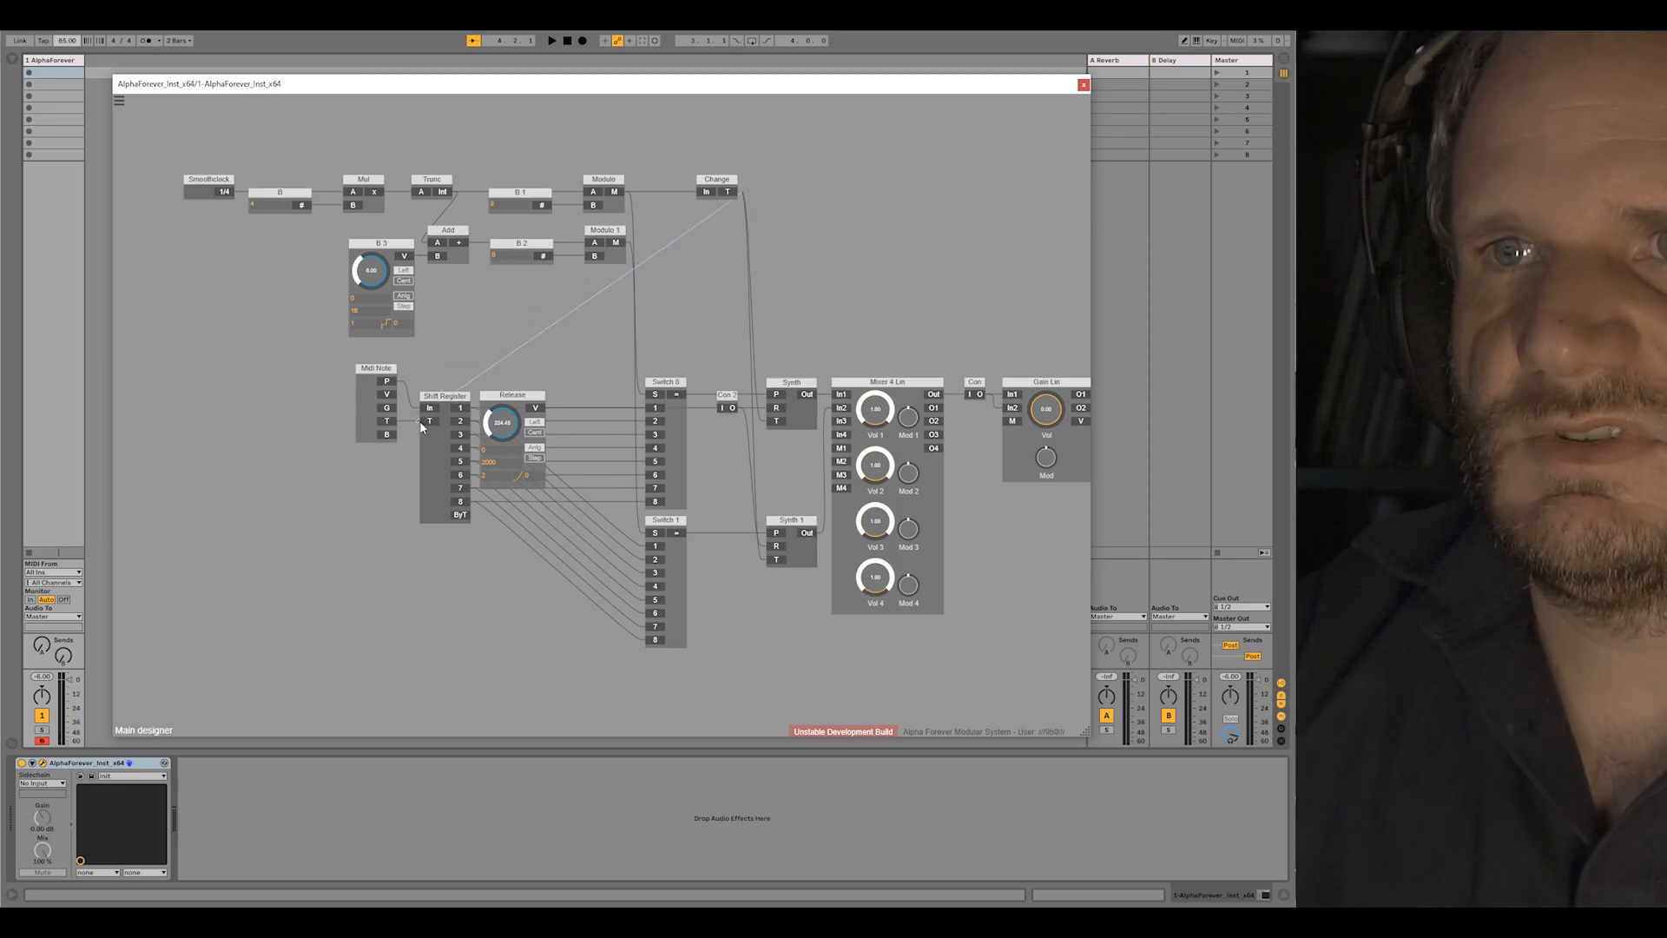
double_click(388, 380)
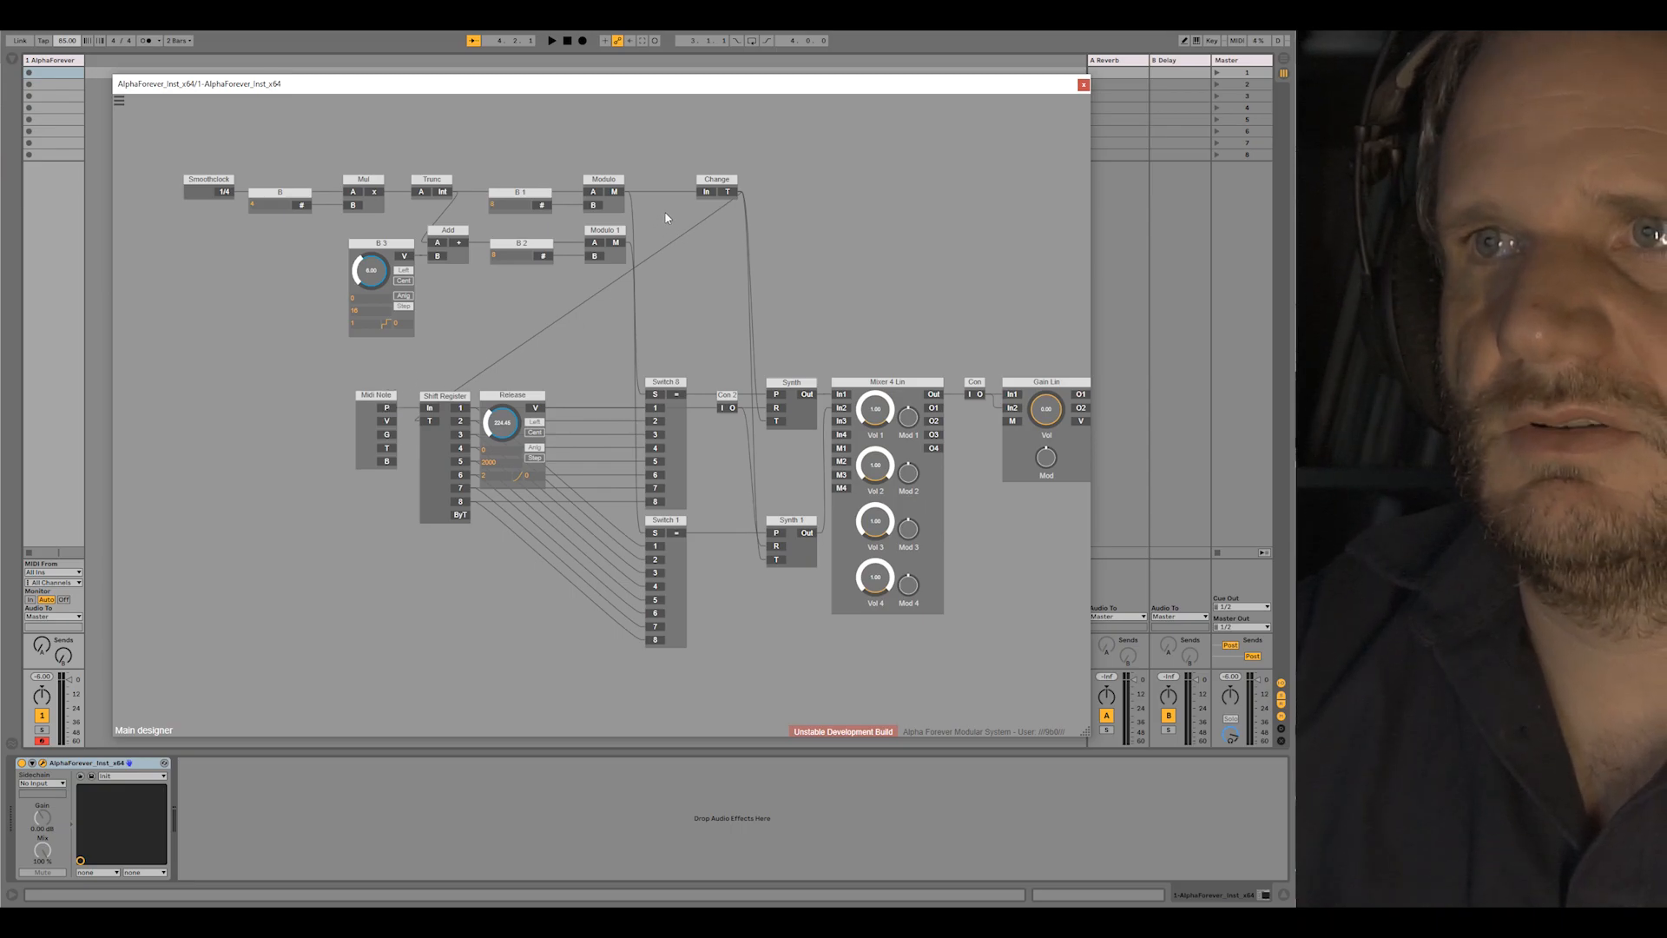
Step: Move the whole clock and counter chain, from Smoothclock through Change and including B 3, up one row
left_click_drag(165, 156, 793, 354)
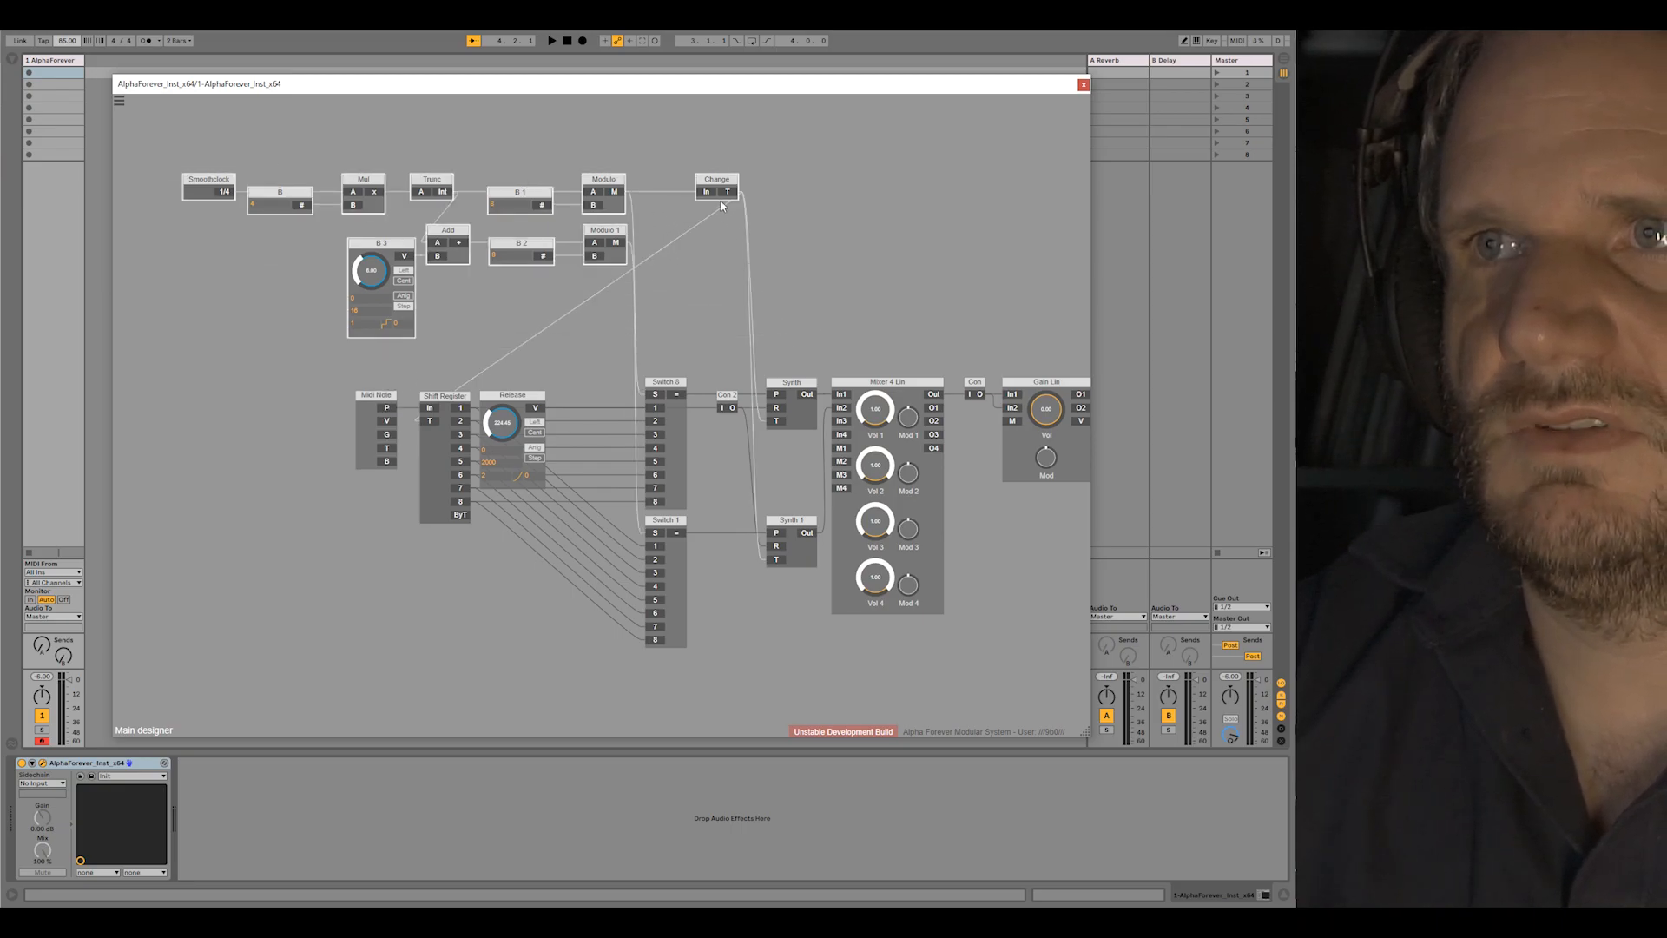
mouse_move(717, 184)
left_mouse_down()
mouse_move(361, 175)
mouse_move(730, 172)
left_mouse_up()
left_click(762, 147)
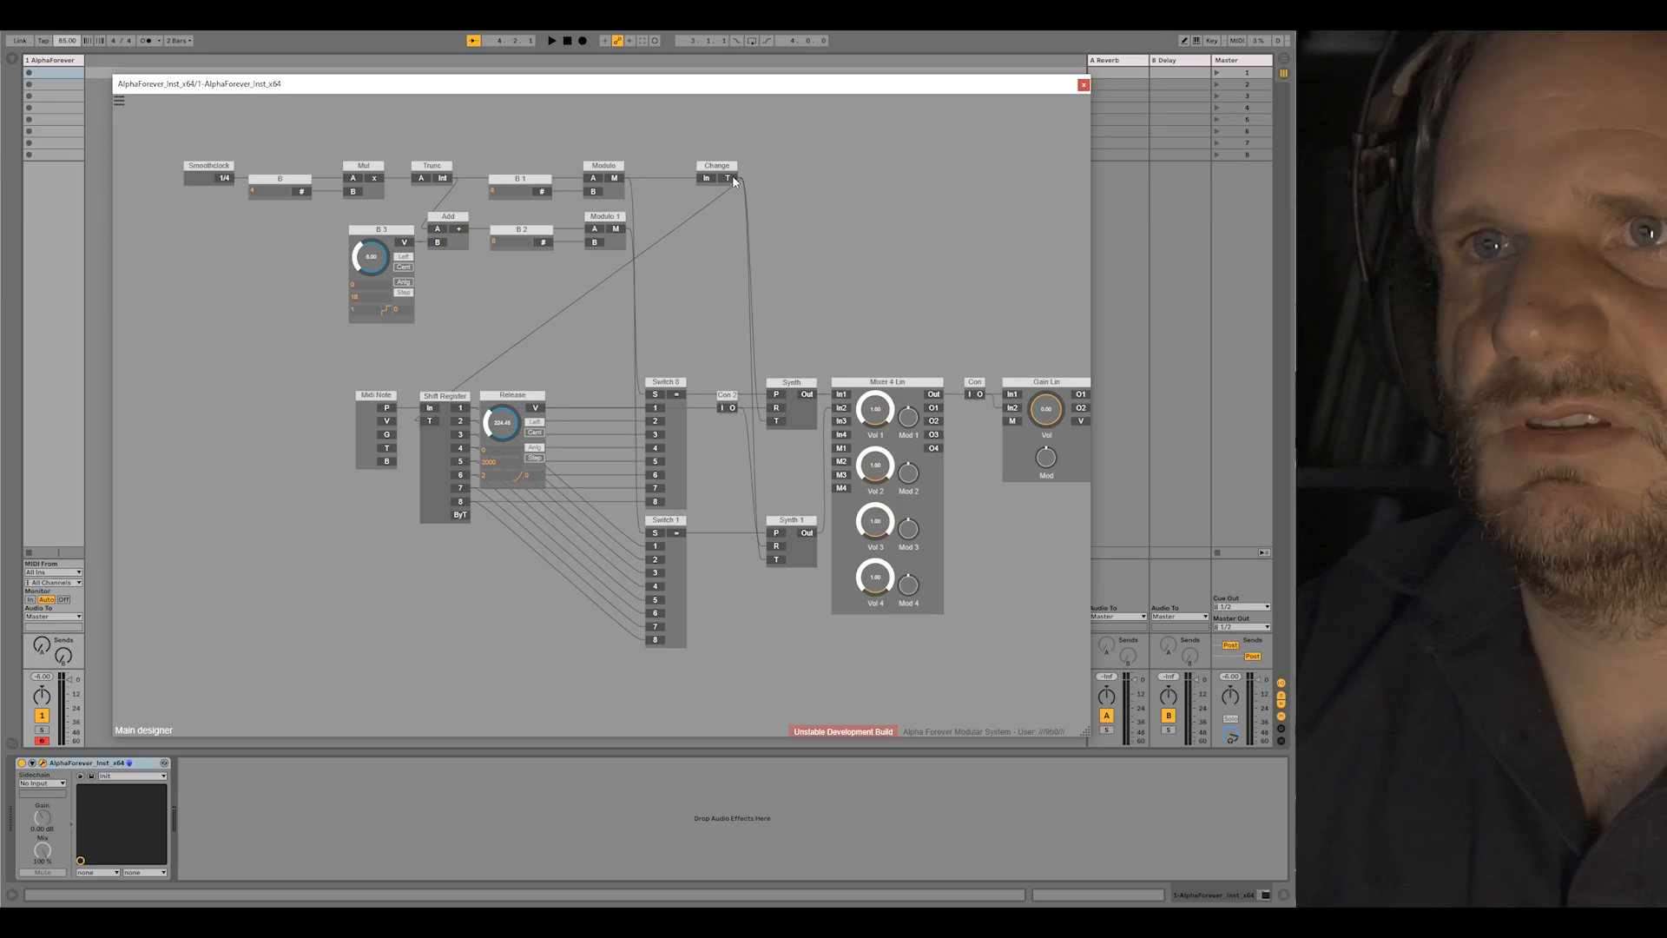
Step: Raise the Gain Lin volume to listen to the patch, and turn it back down to zero
left_click_drag(1045, 412, 1049, 379)
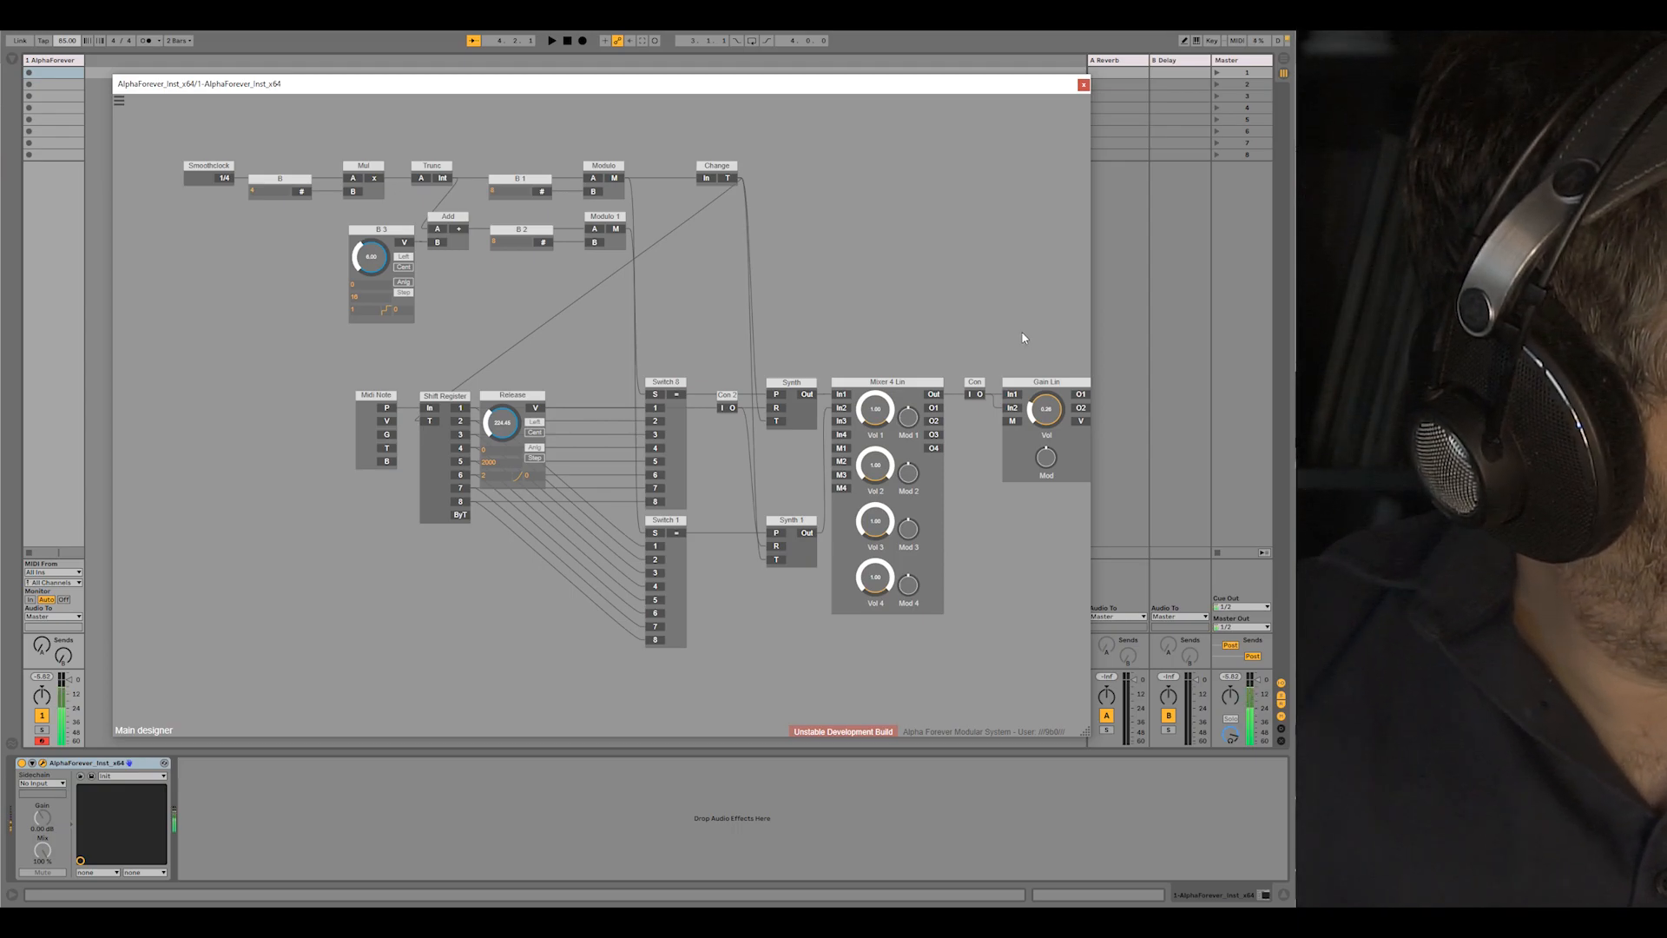
left_click_drag(1045, 408, 1042, 451)
Step: Move Midi Note further away from the Shift Register and disconnect Change's T output from the Shift Register's T input
left_click_drag(375, 398, 269, 396)
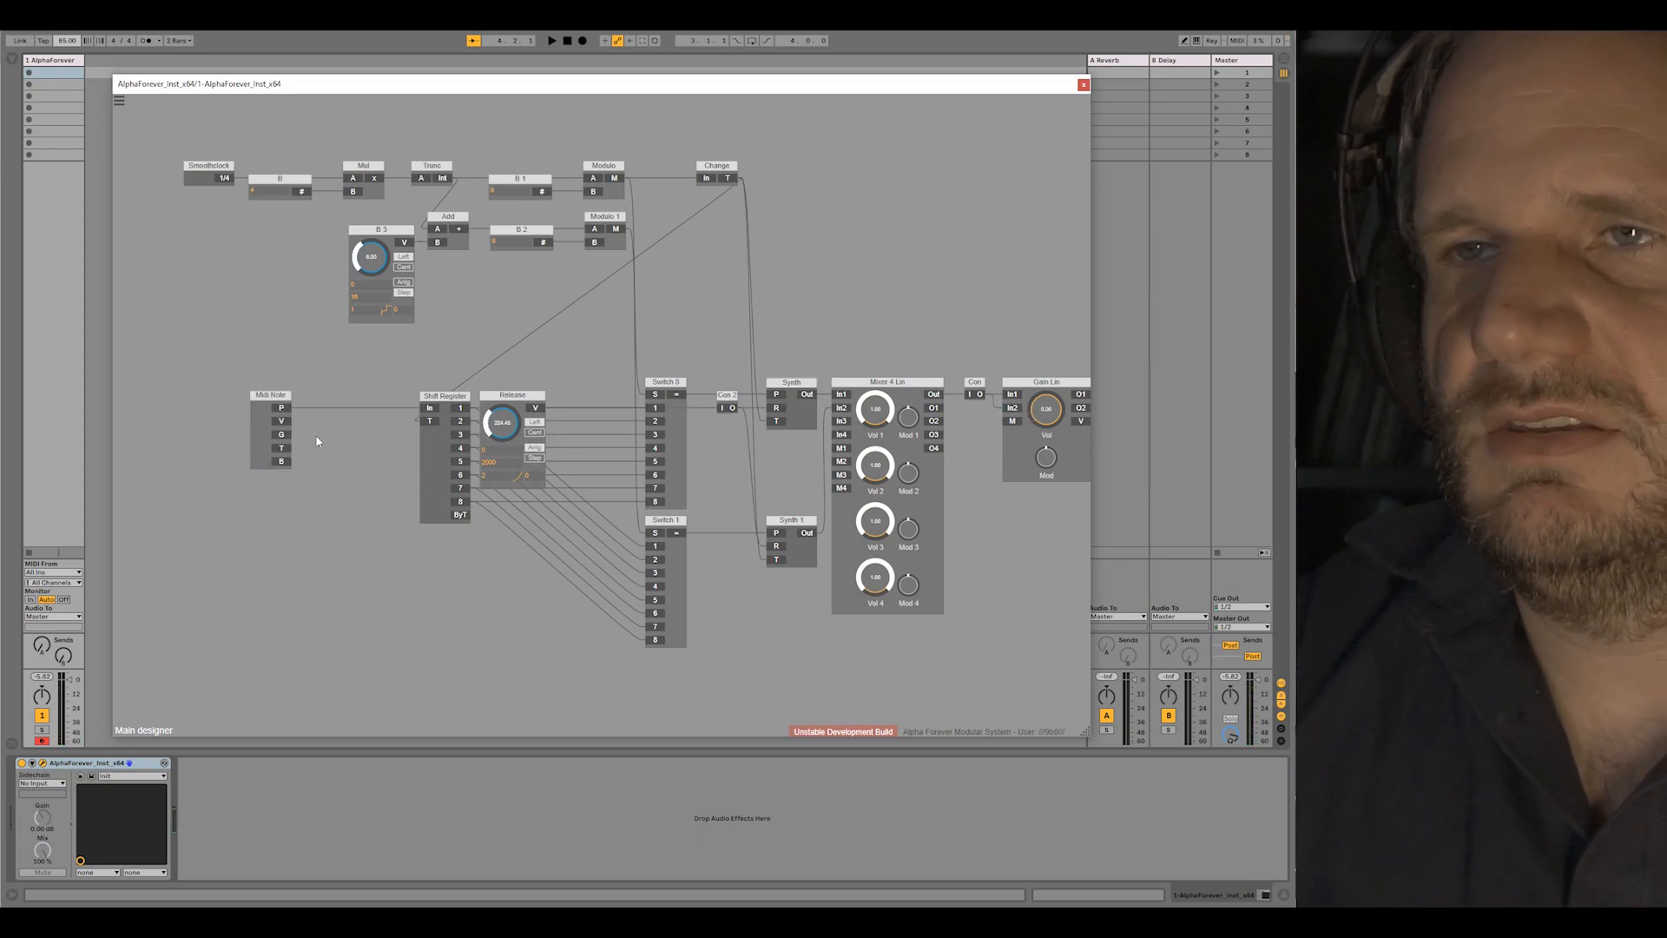
left_click(427, 424)
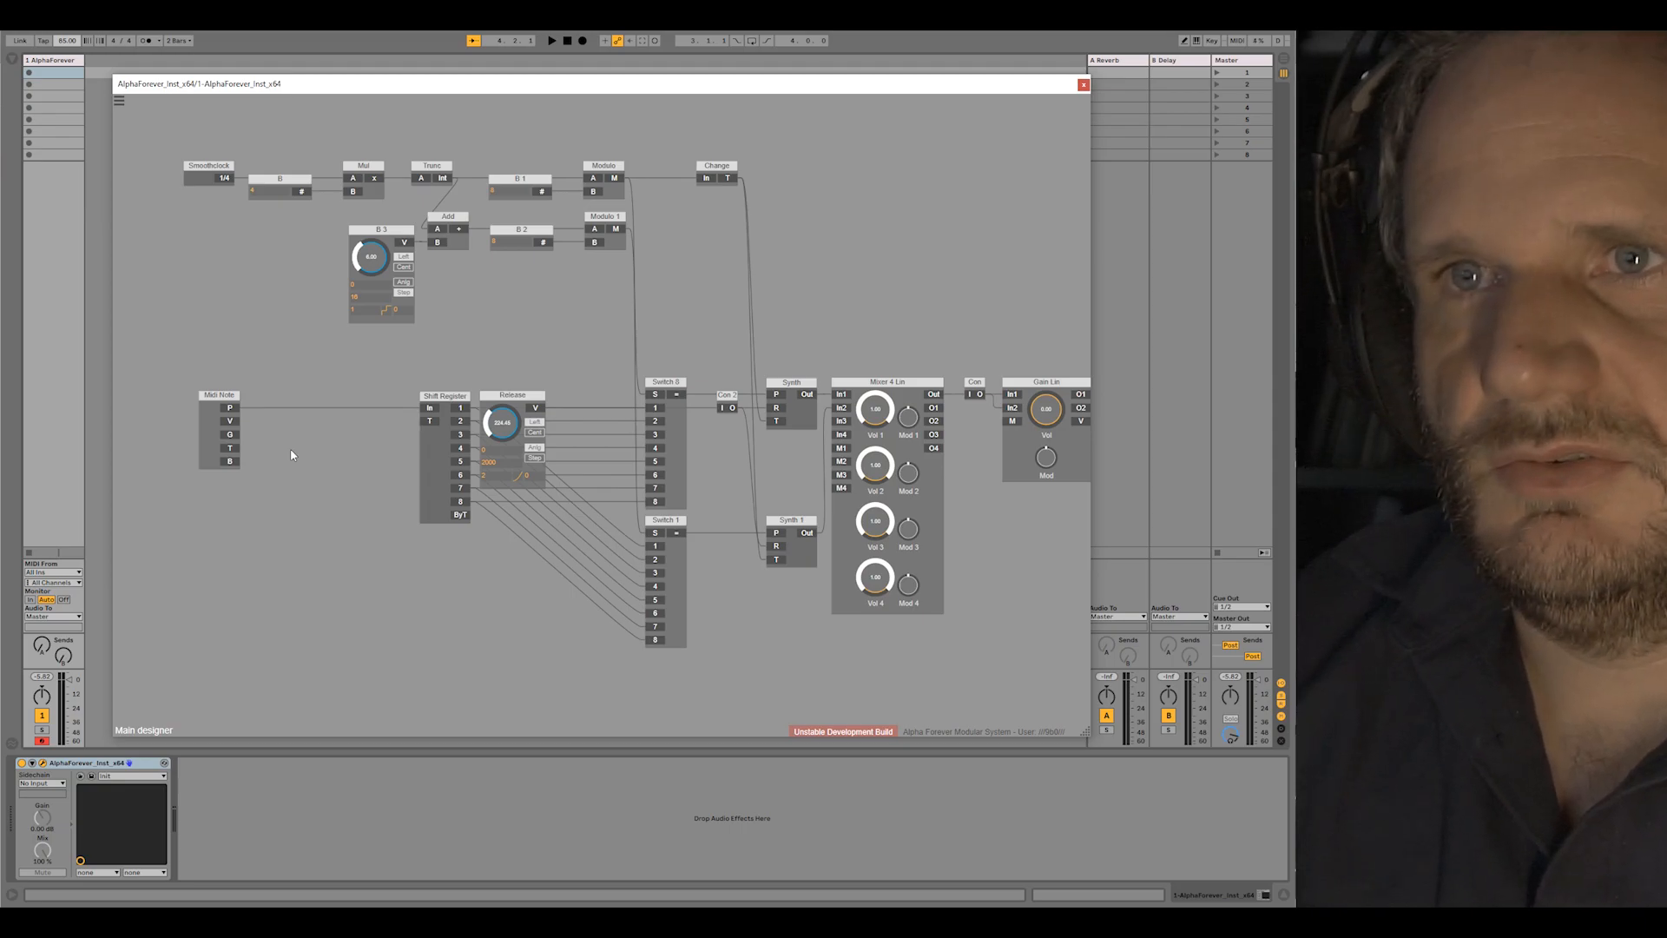
Step: Add a Mul between Midi Note and Shift Register, fed by Change's T (A) and Midi Note's G (B), outputting to the Shift Register's T
right_click(284, 425)
type("mul")
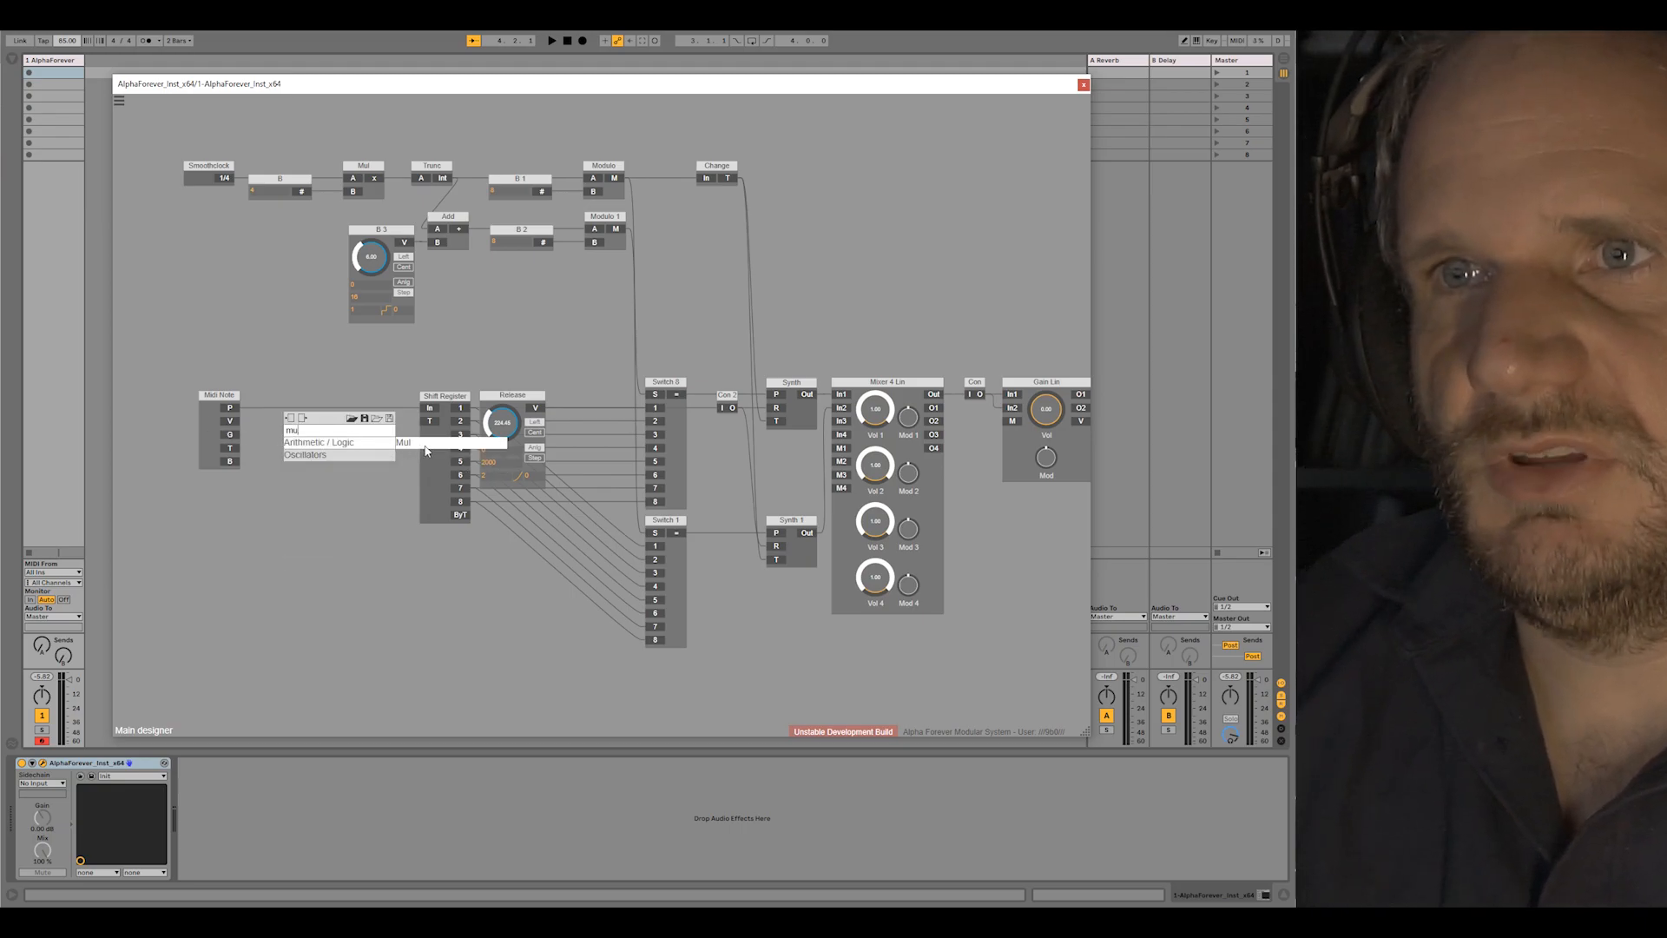
key("Return")
left_click_drag(285, 459, 289, 457)
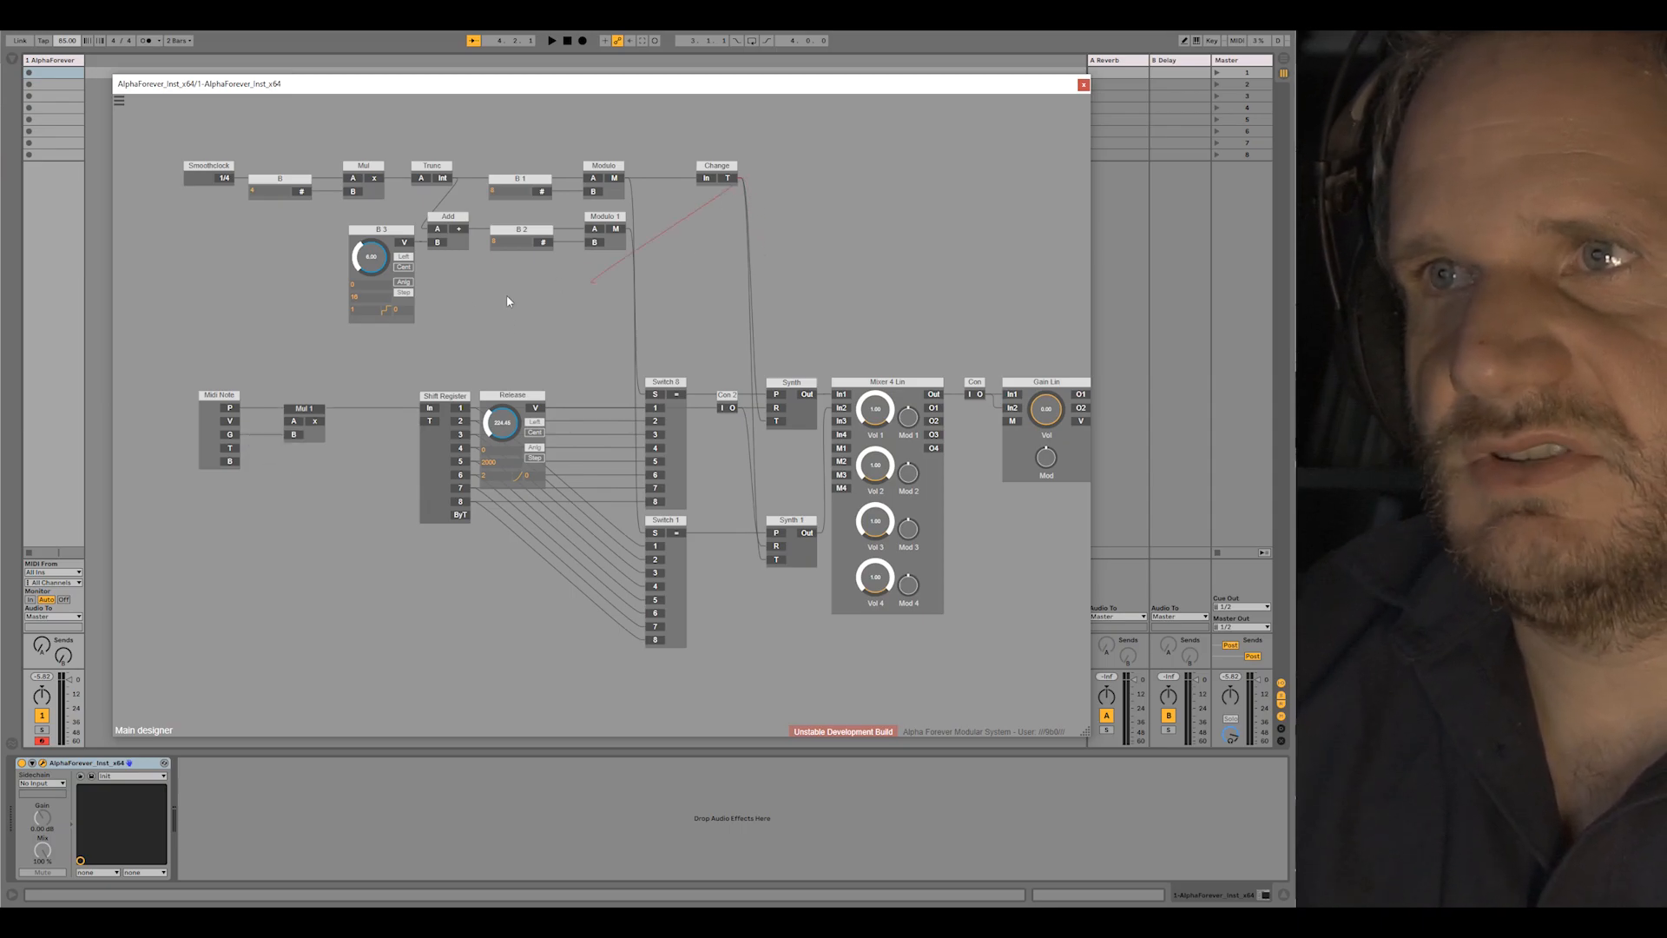
left_click_drag(507, 302, 294, 423)
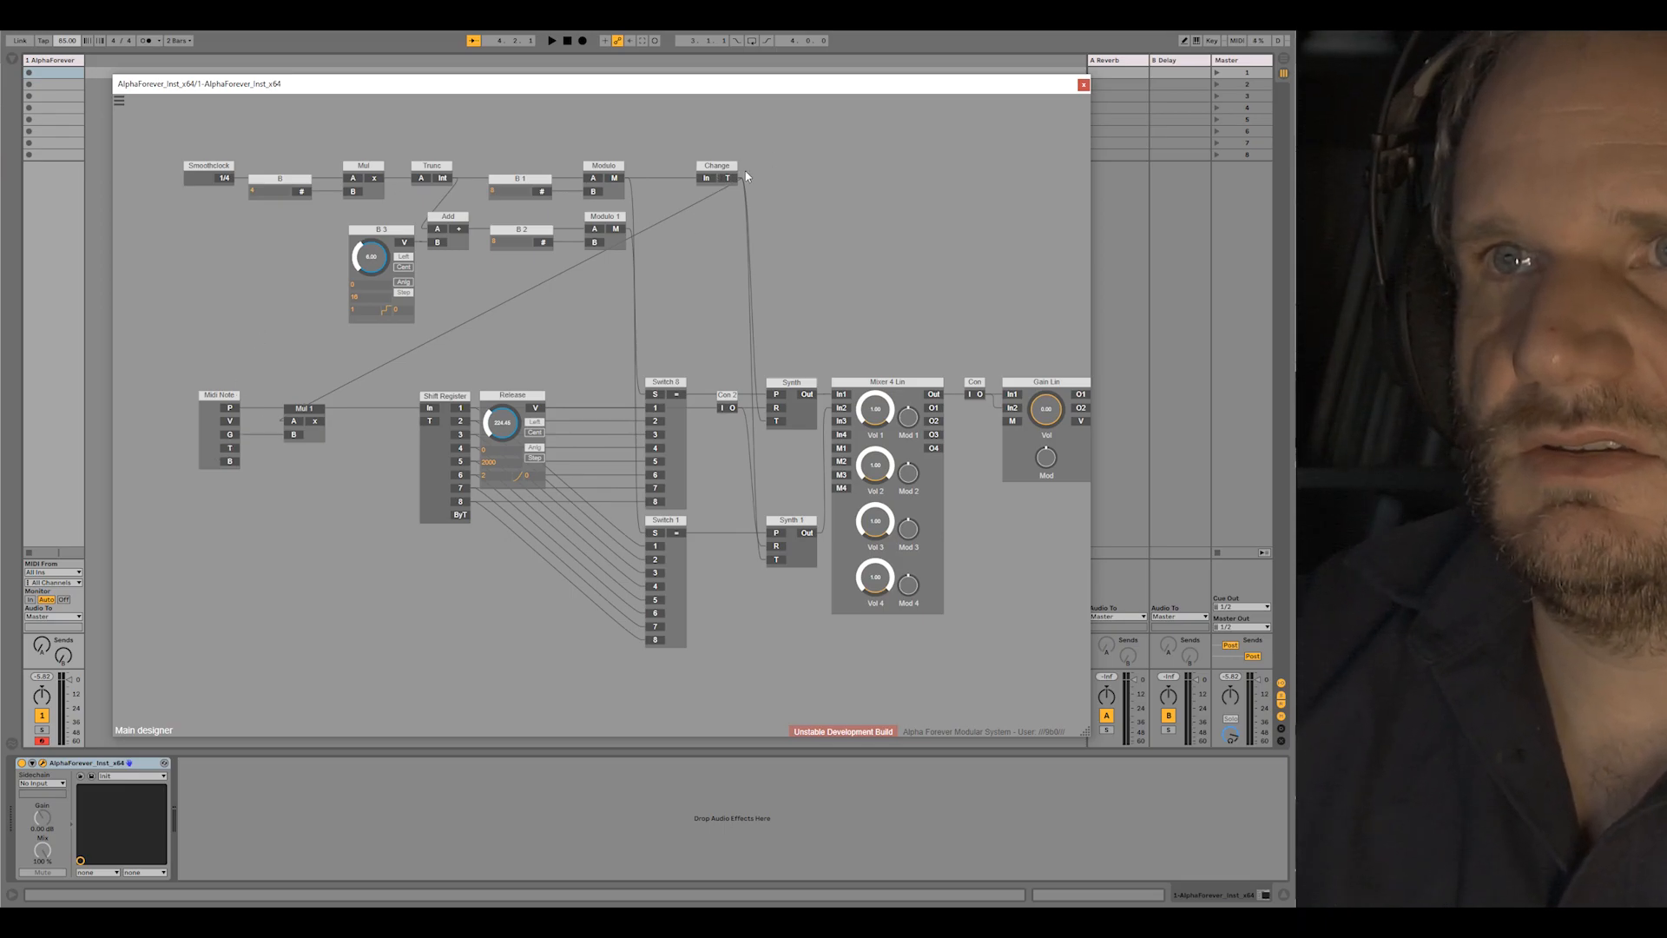
left_click_drag(315, 421, 429, 421)
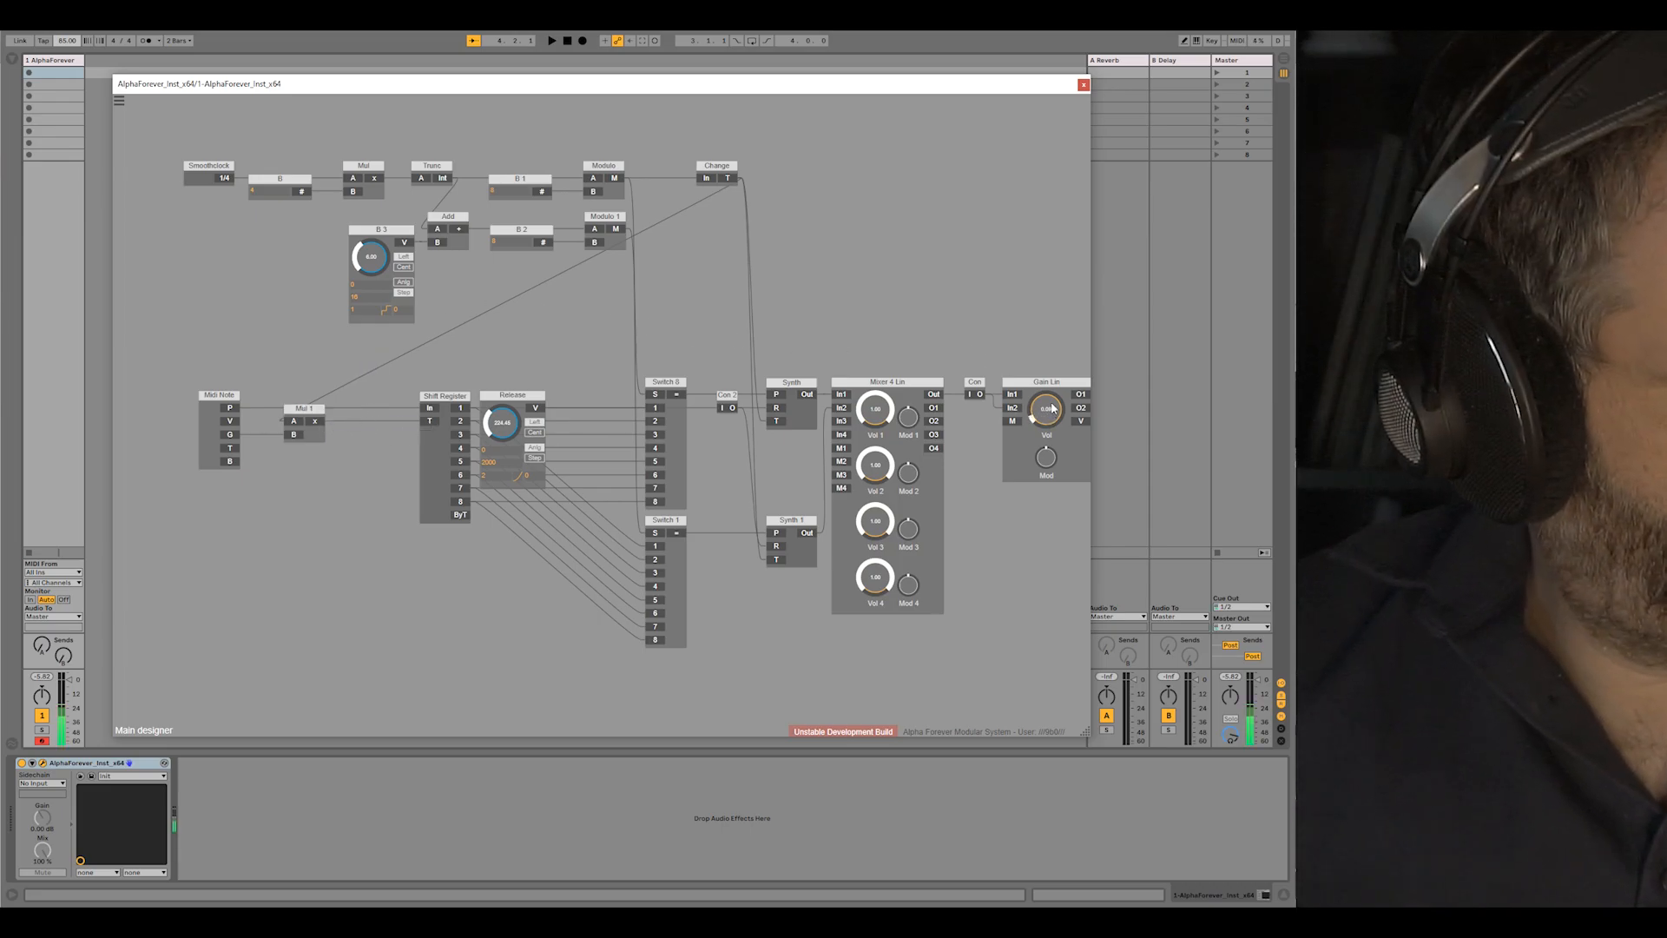
Step: Raise the Gain Lin volume to hear the patch with the gated Shift Register trigger
left_click_drag(1033, 410, 1053, 408)
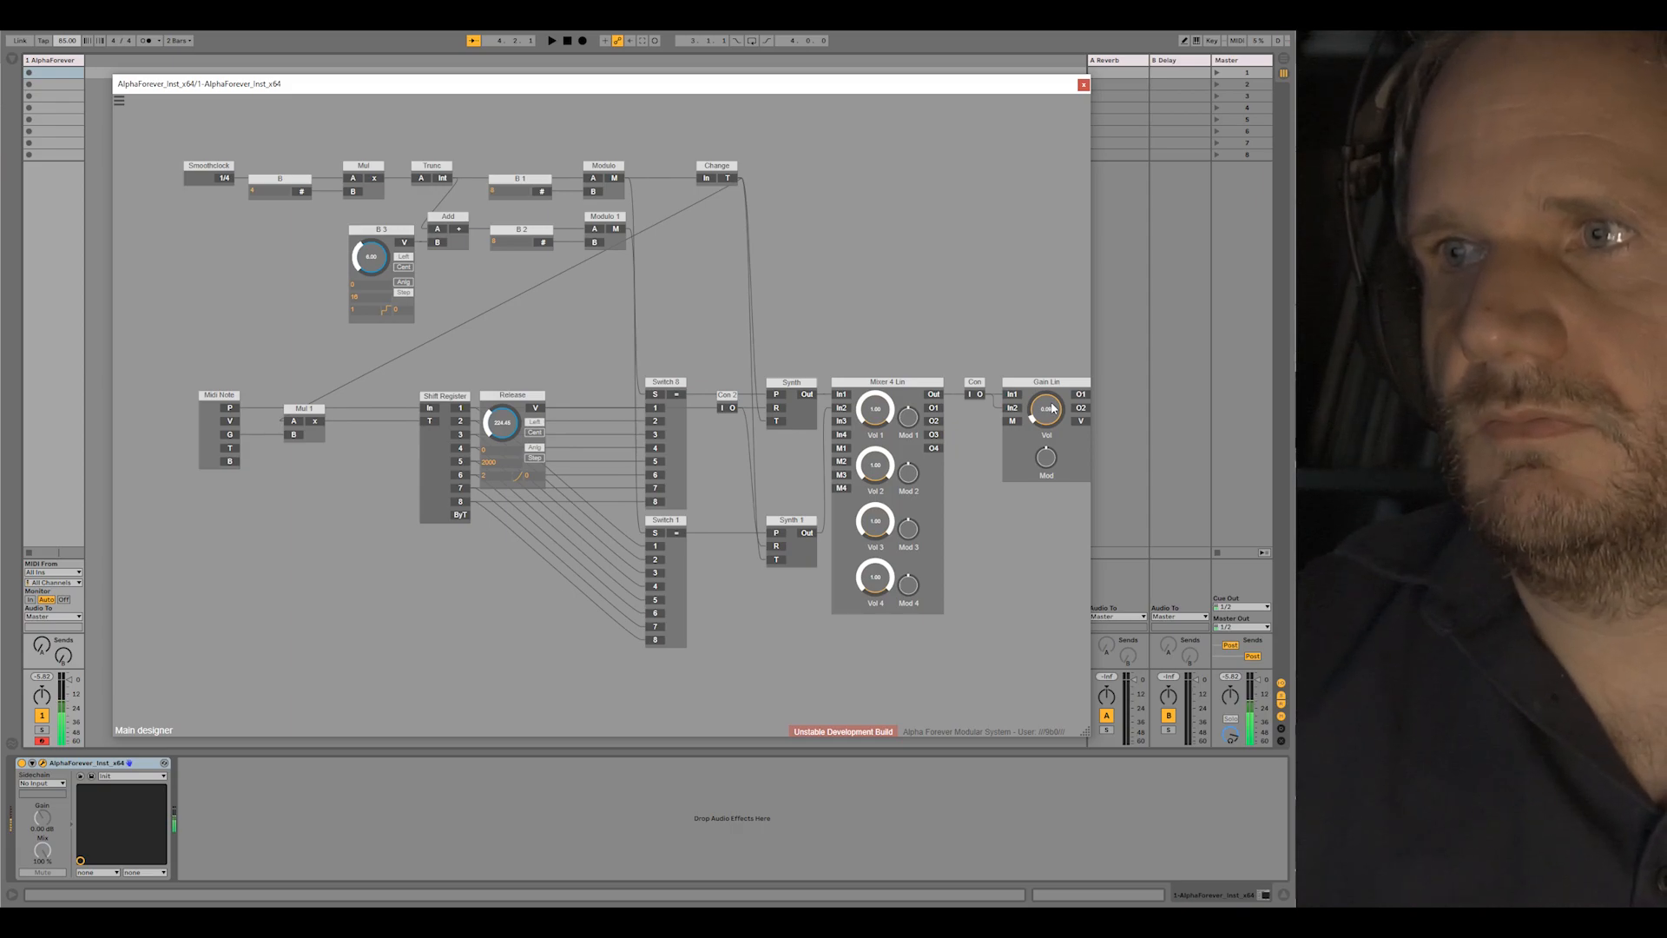